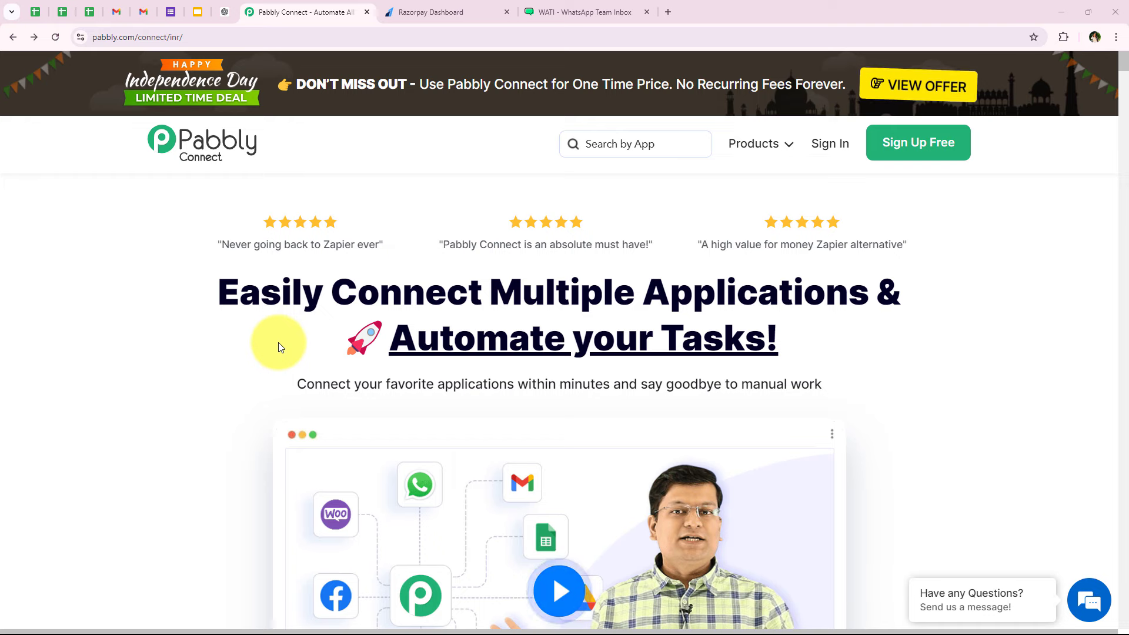
- Glance at the Razorpay dashboard tab, then return to the Pabbly Connect page
scroll(282, 365, down, 1)
scroll(388, 294, up, 1)
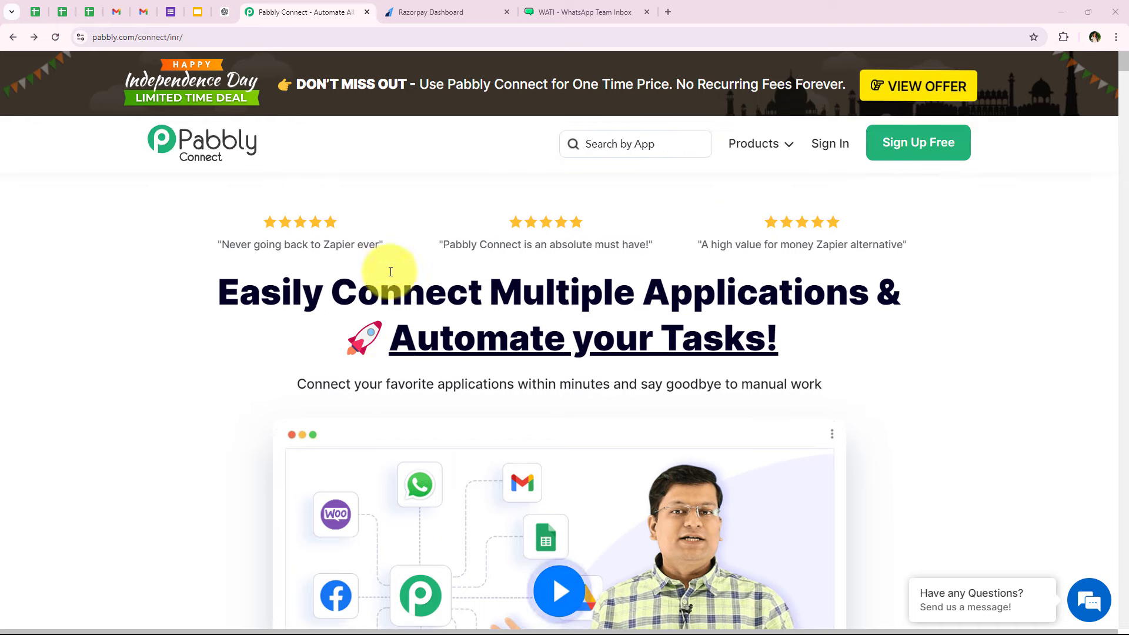
click(391, 18)
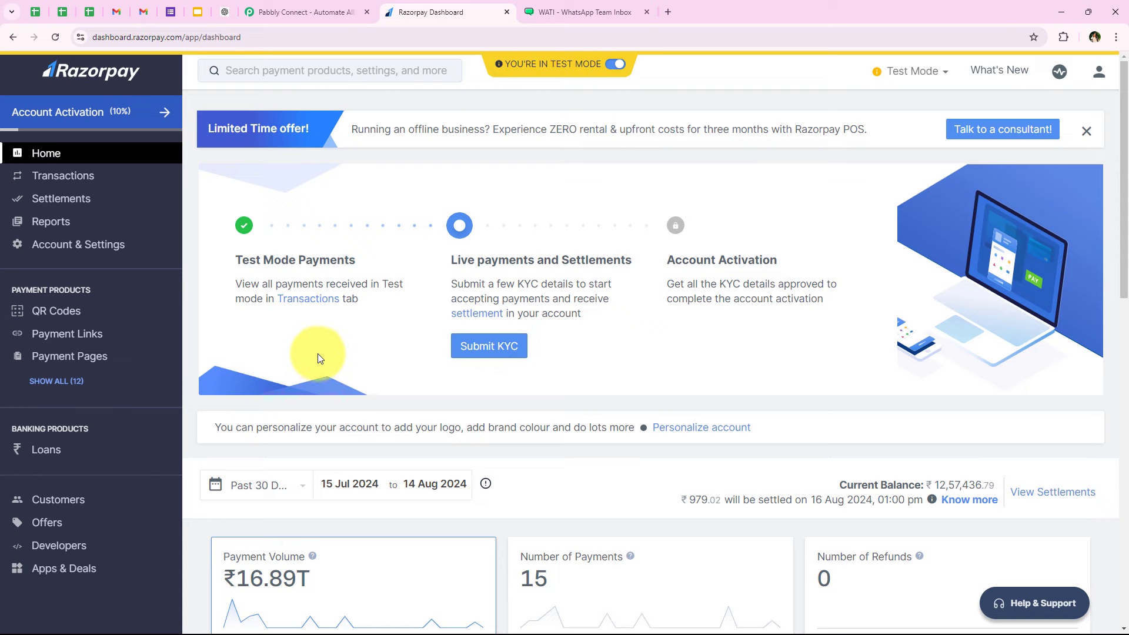
click(304, 12)
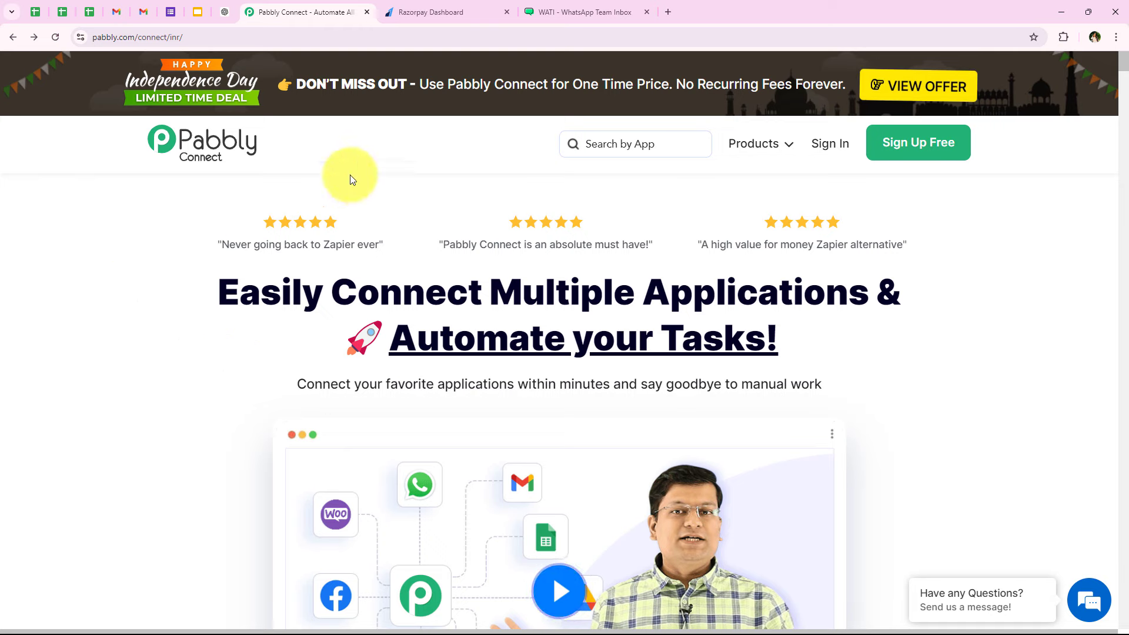
click(198, 39)
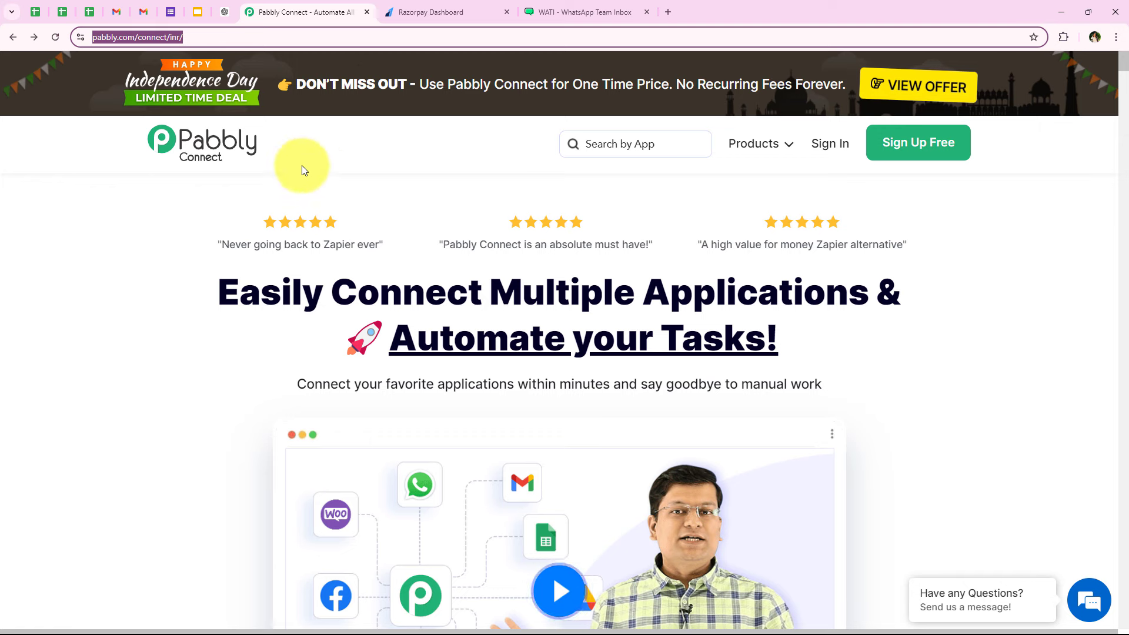
click(439, 368)
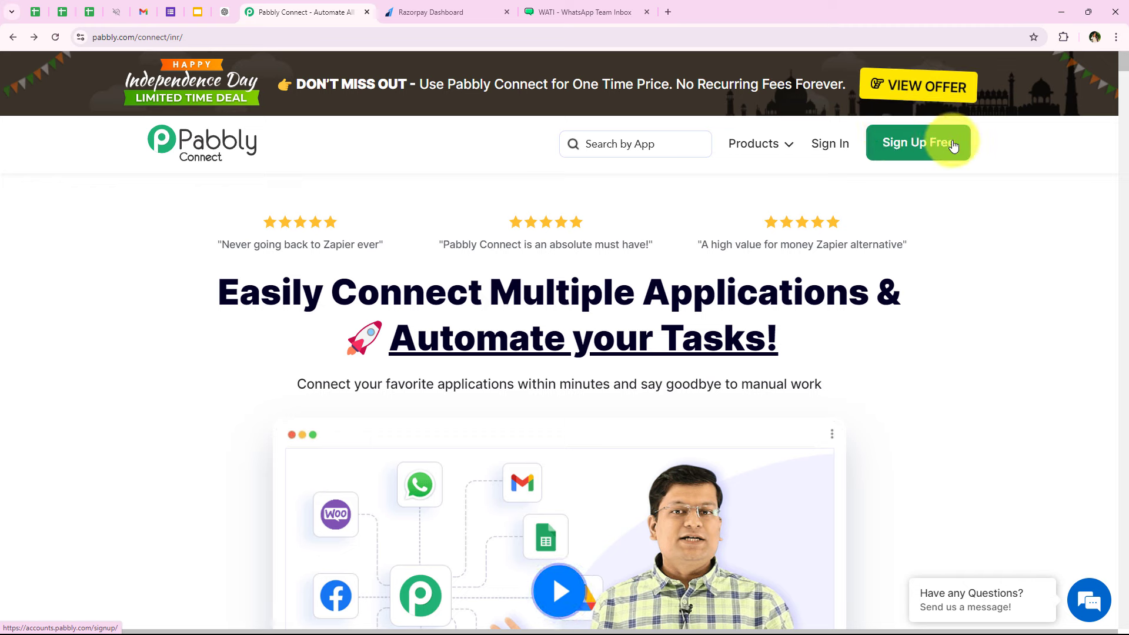
- Sign in to the Pabbly account
click(843, 146)
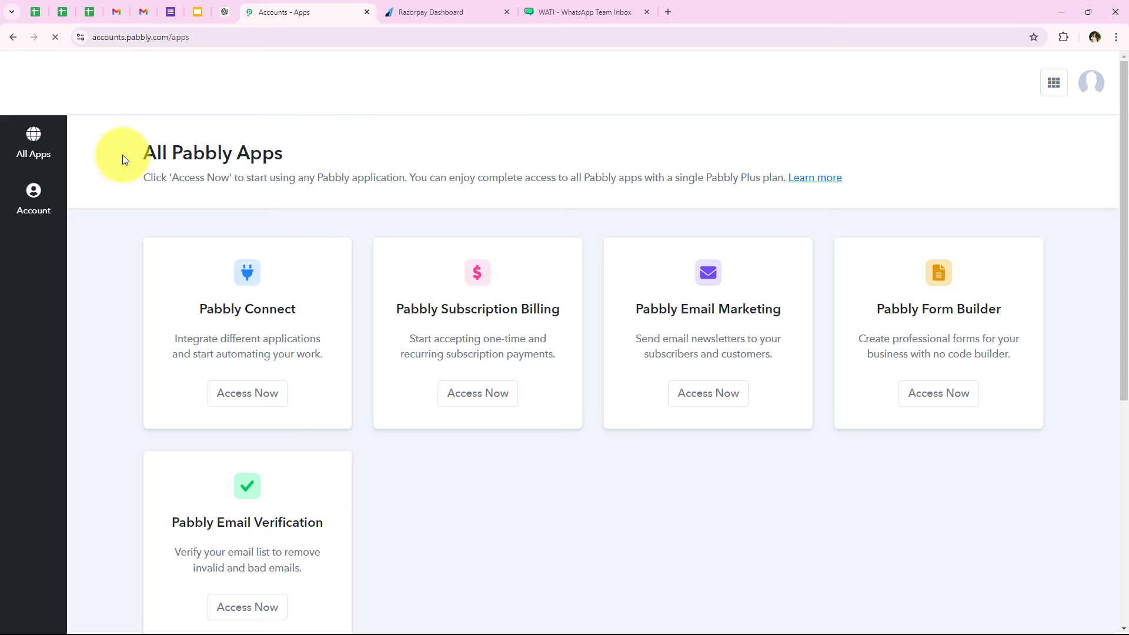
drag(122, 154, 285, 157)
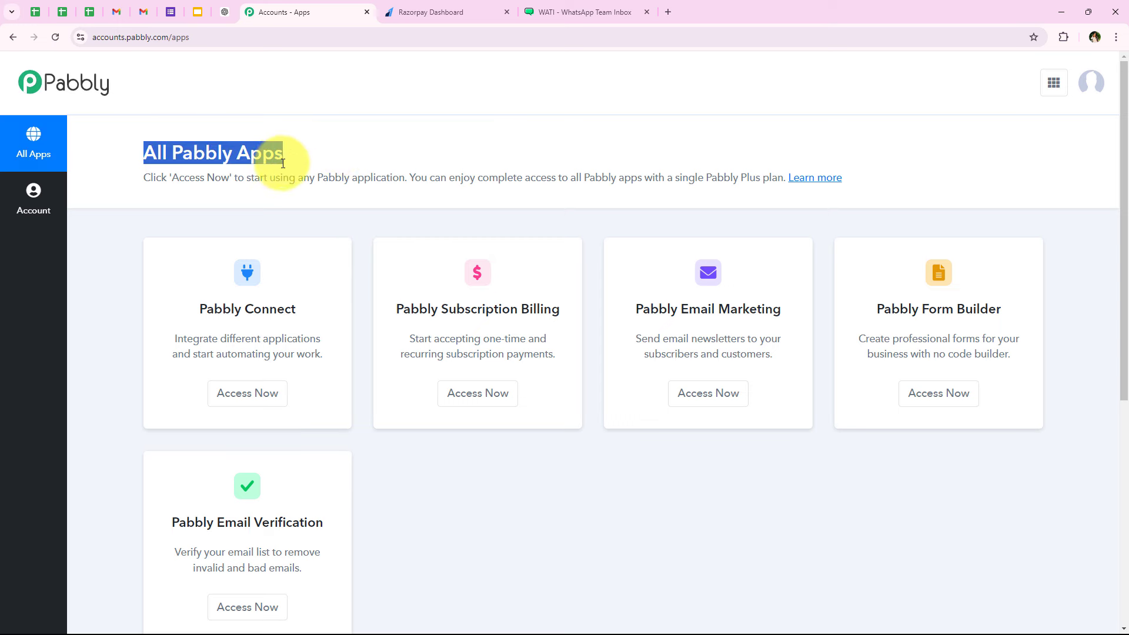
click(288, 157)
scroll(325, 317, down, 1)
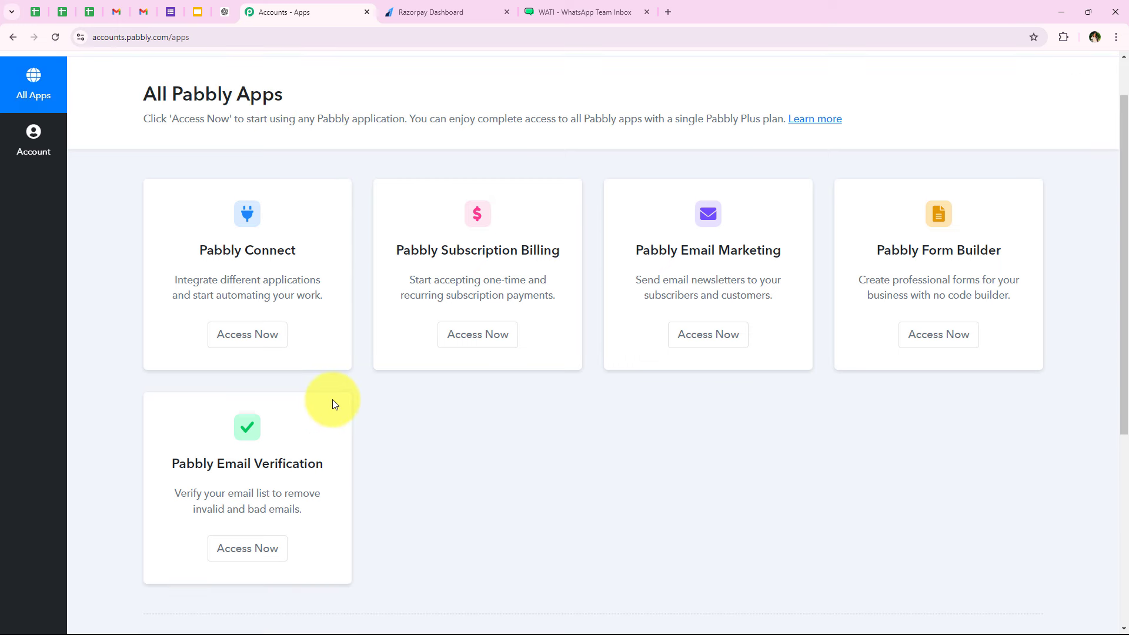
scroll(333, 400, up, 1)
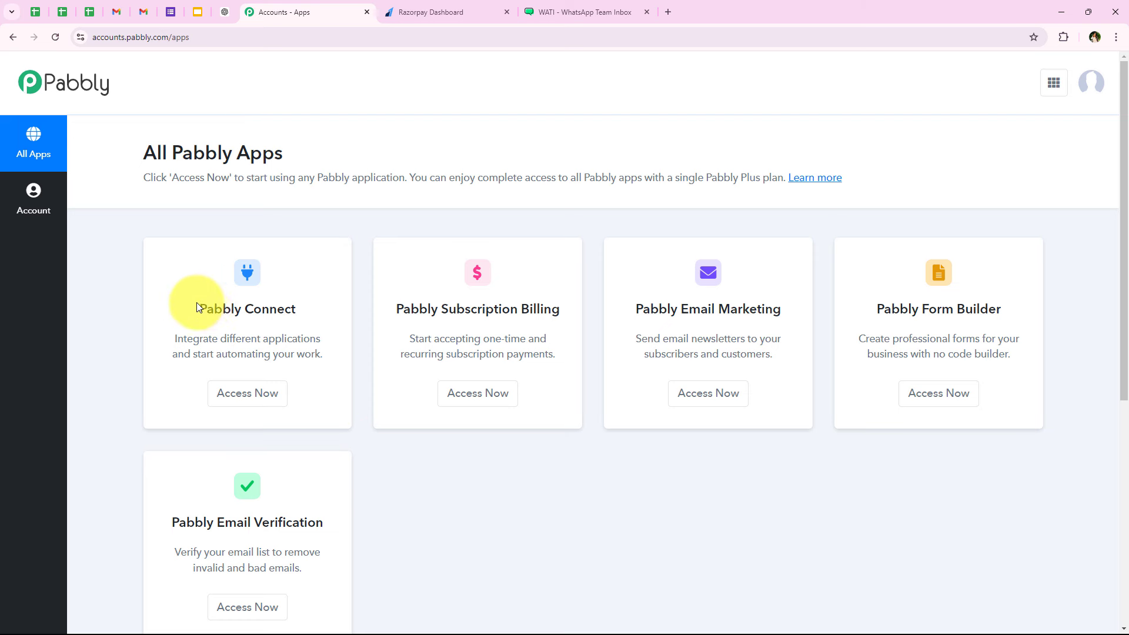
- Open Pabbly Connect from All Pabbly Apps in a new tab, showing its dashboard
drag(197, 304, 303, 309)
drag(221, 339, 329, 342)
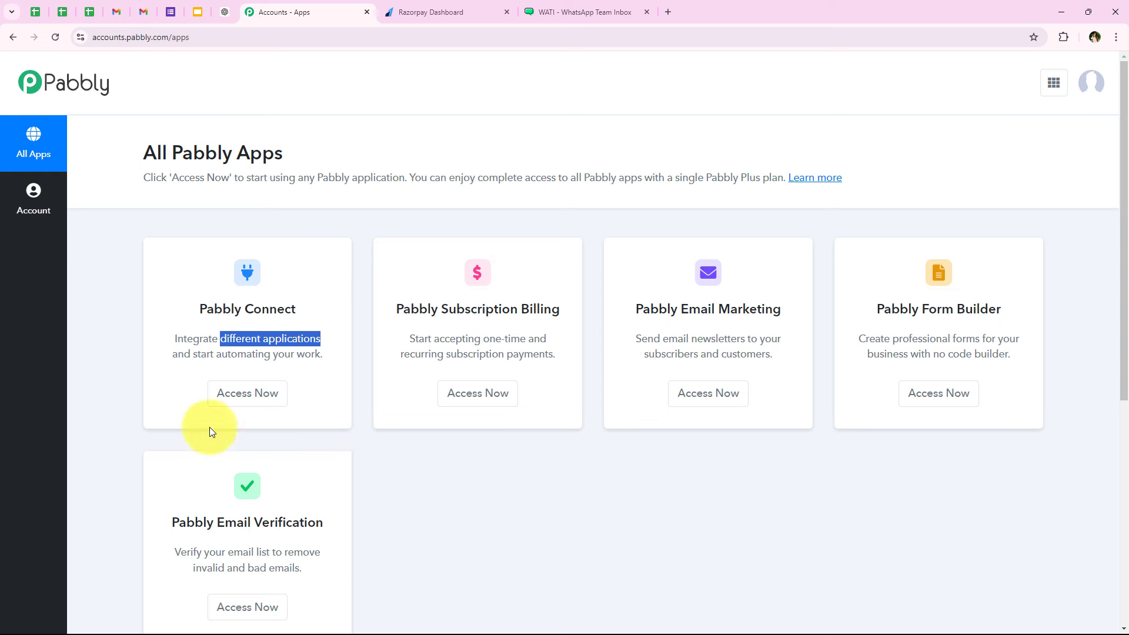
click(229, 393)
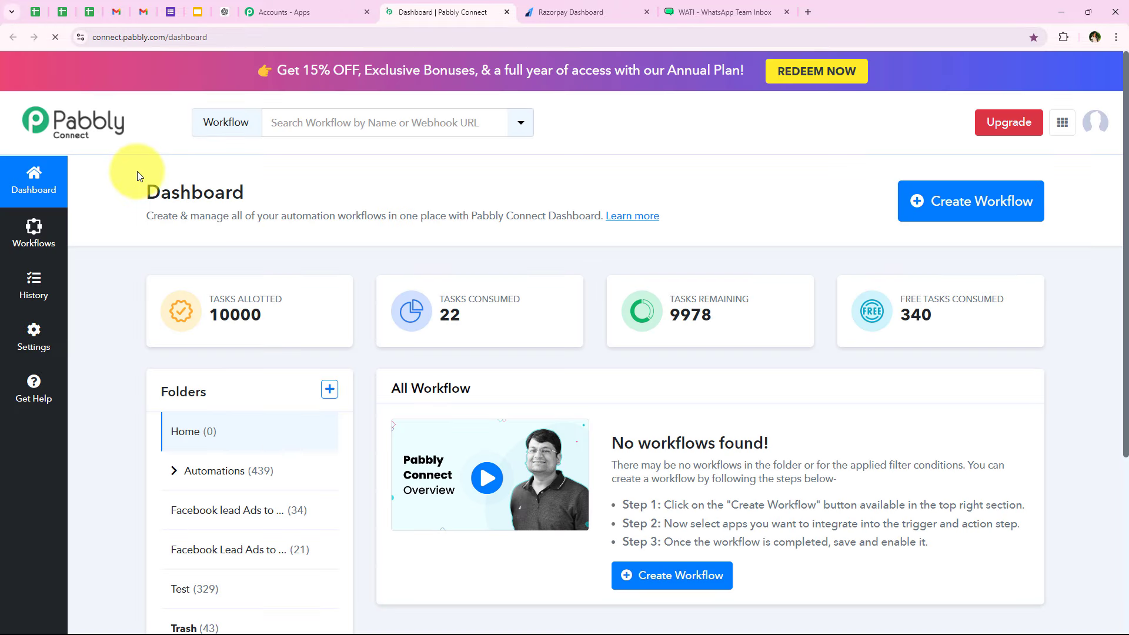
drag(136, 171, 248, 171)
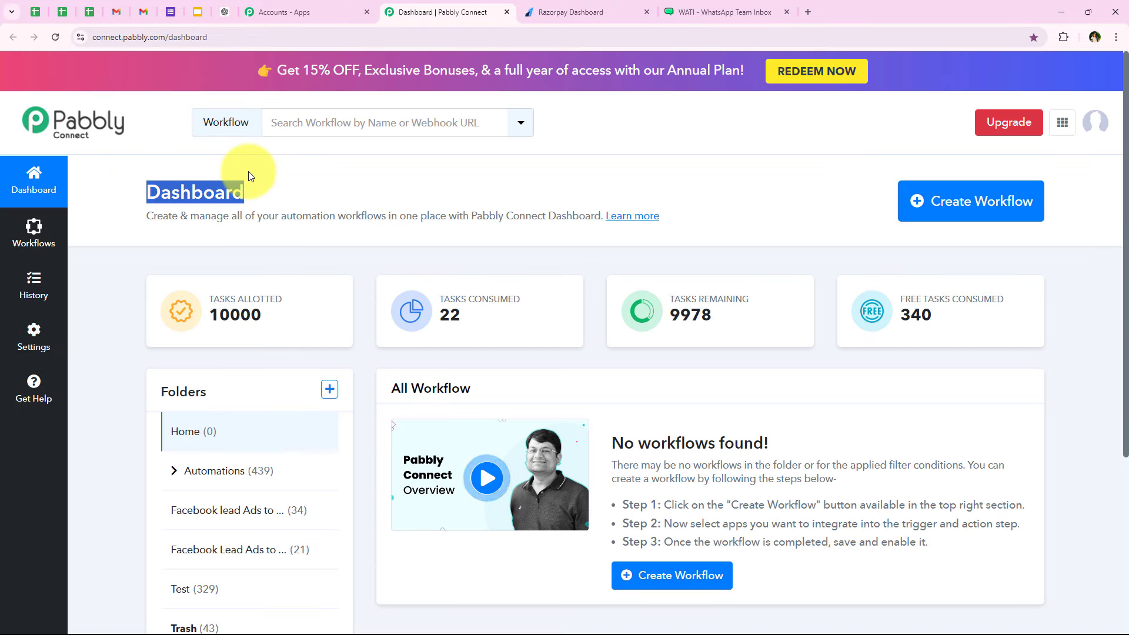
- Start a new workflow and place it in the Automations folder
click(251, 171)
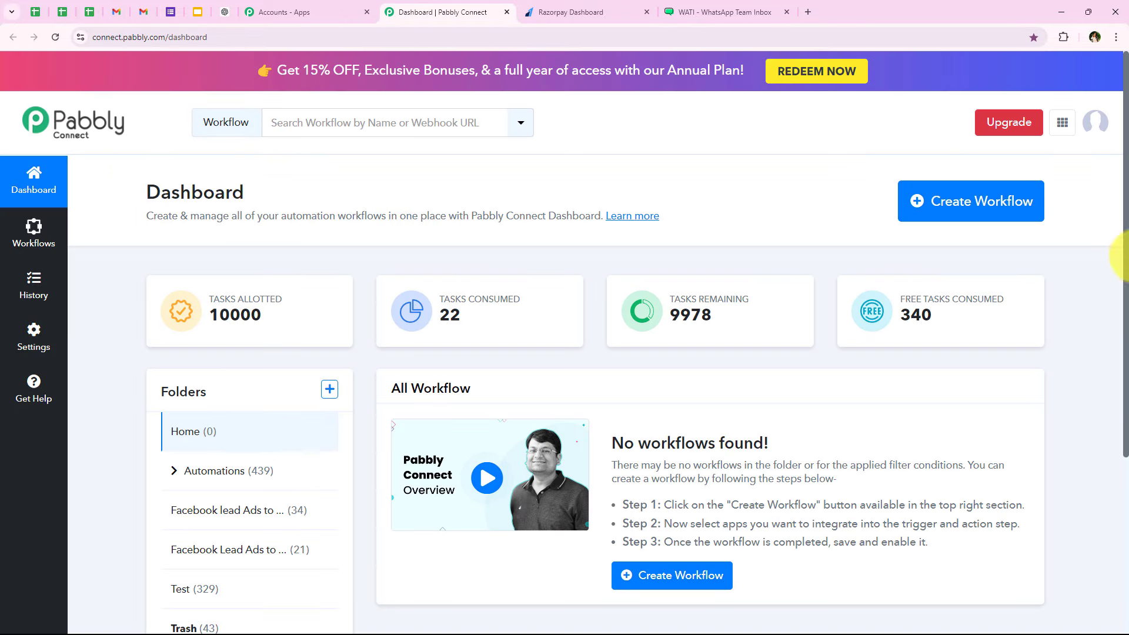
click(950, 219)
drag(385, 278, 478, 279)
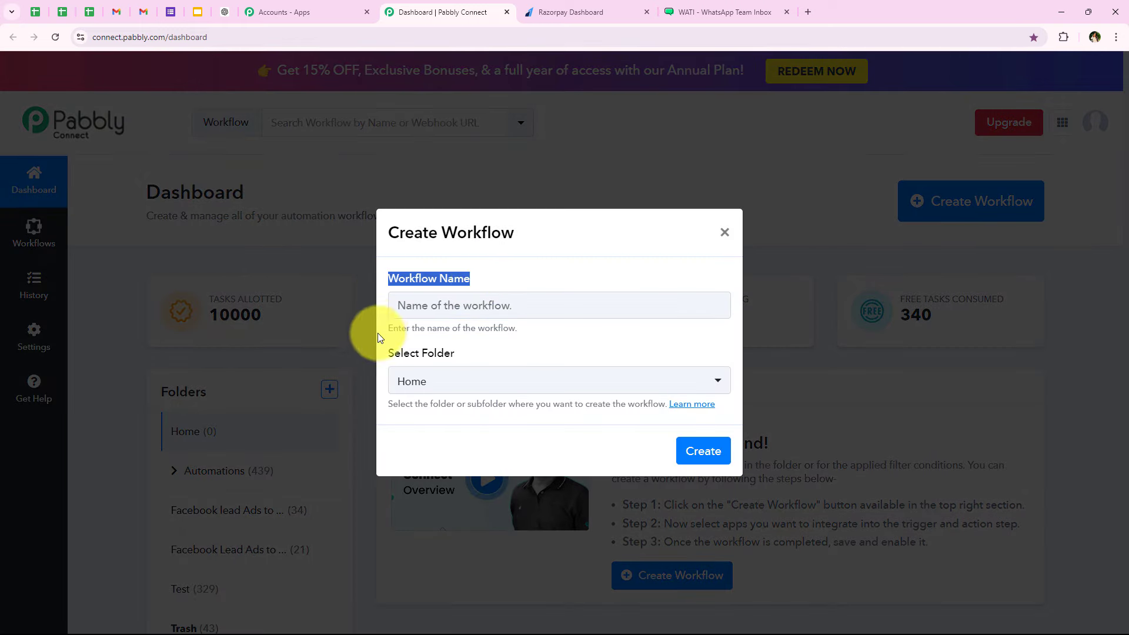
click(411, 352)
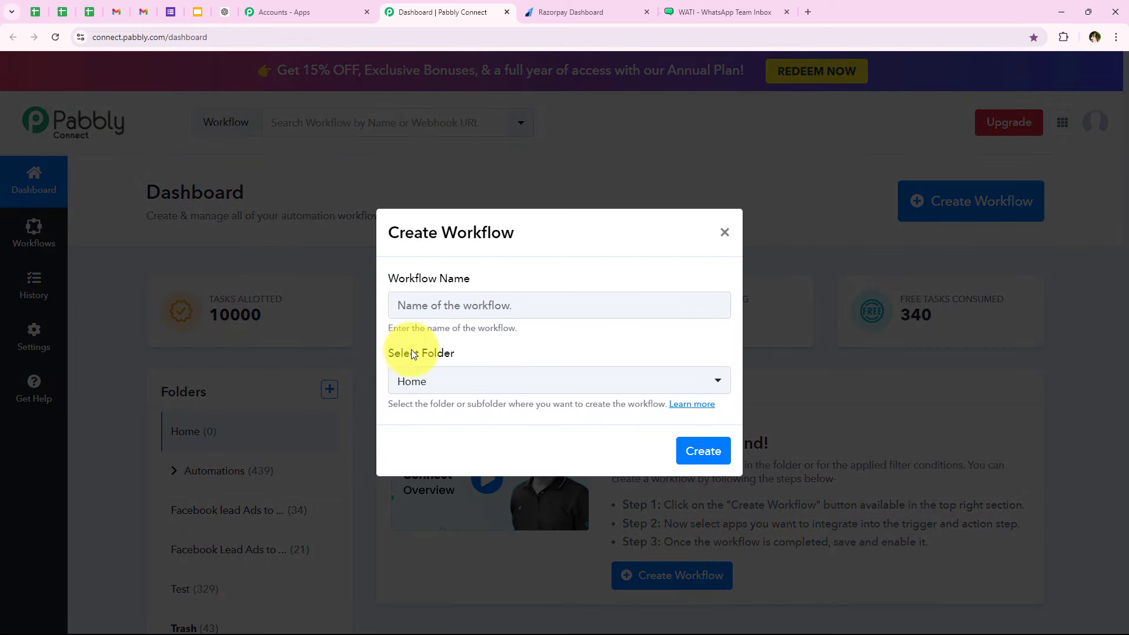
click(460, 351)
click(553, 383)
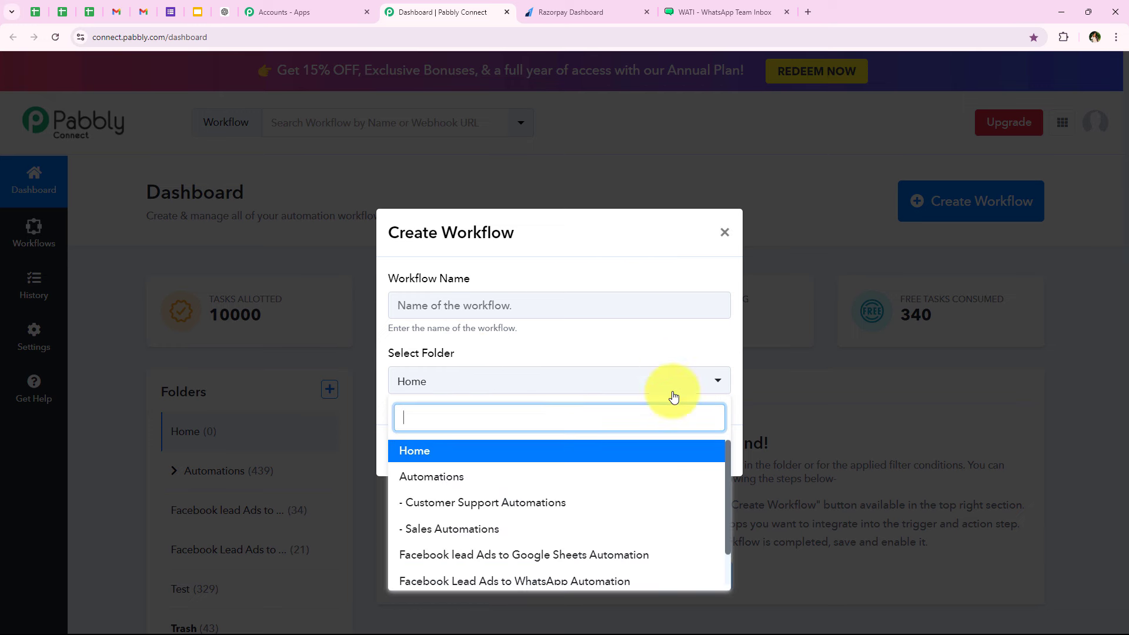
click(454, 477)
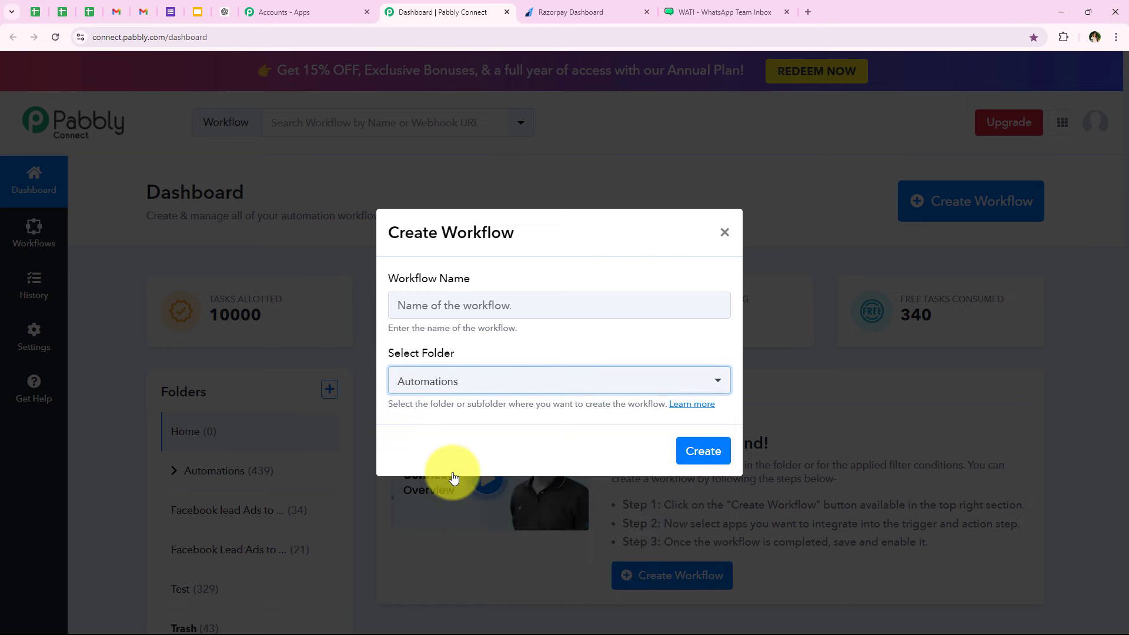
- Name it 'How to Send & Get WhatsApp Message for New Razorpay Payment via Wati (at once)' and create it
click(498, 305)
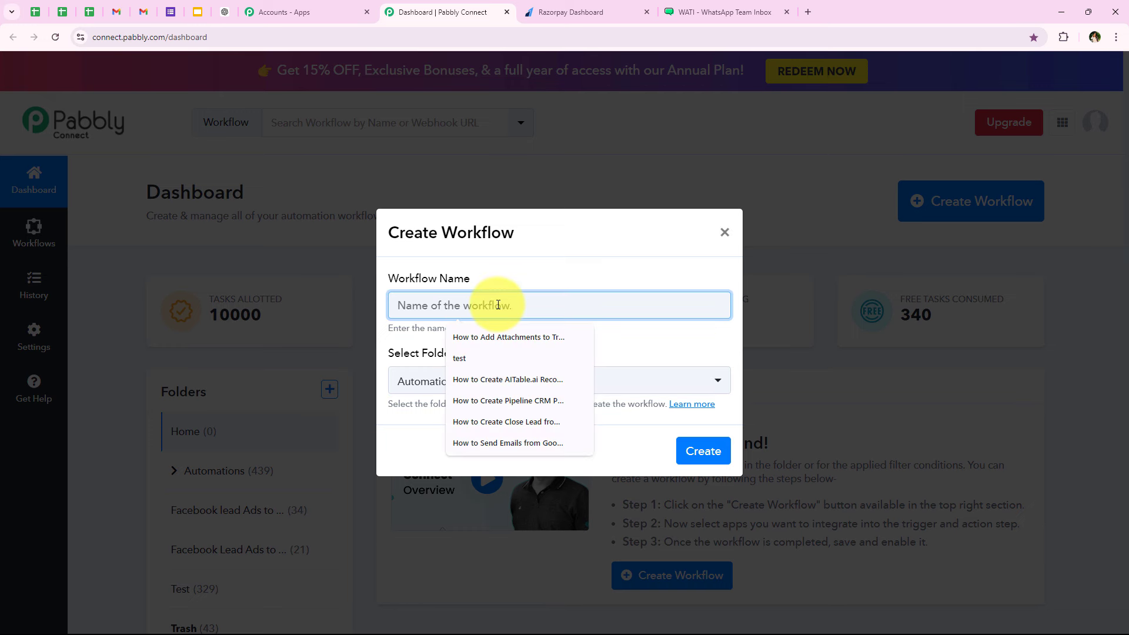
key(ctrl+v)
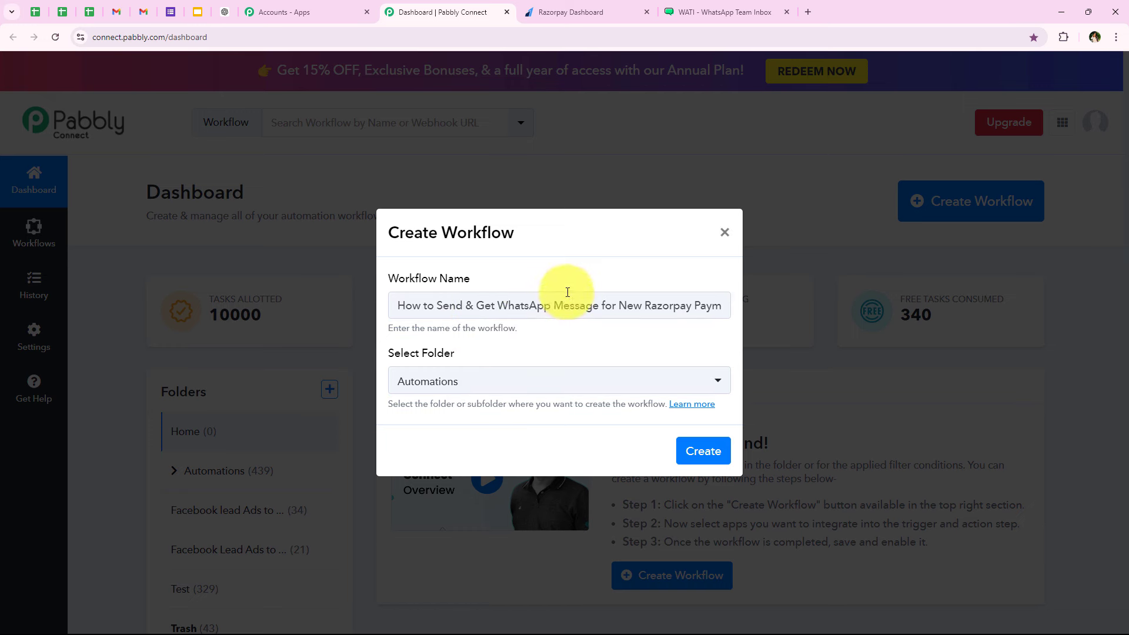
drag(602, 304, 733, 305)
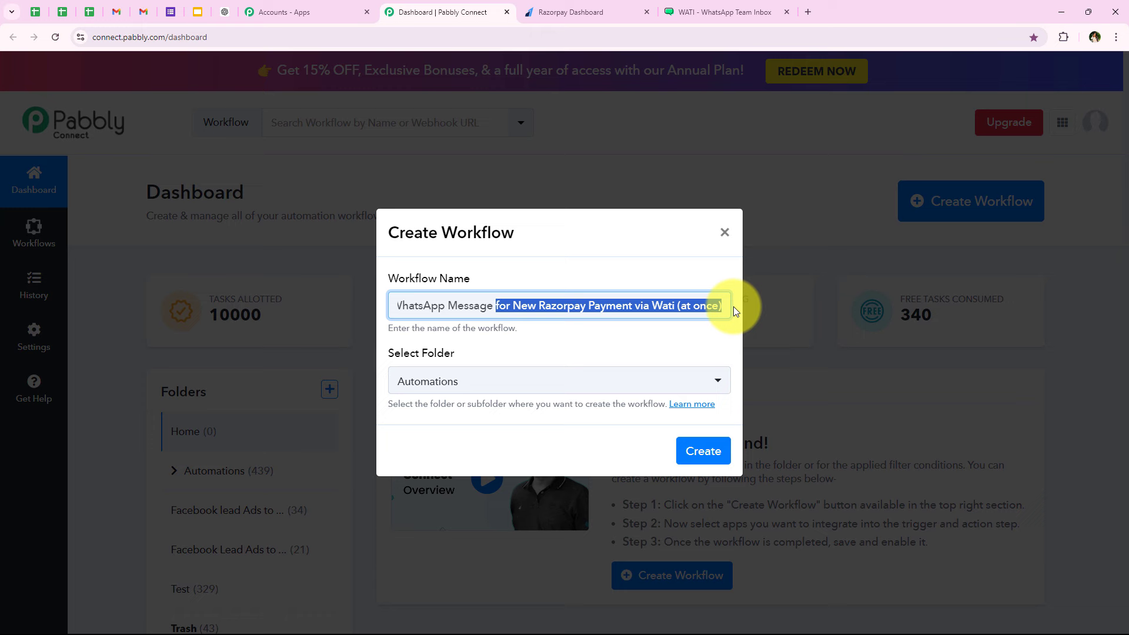
click(694, 346)
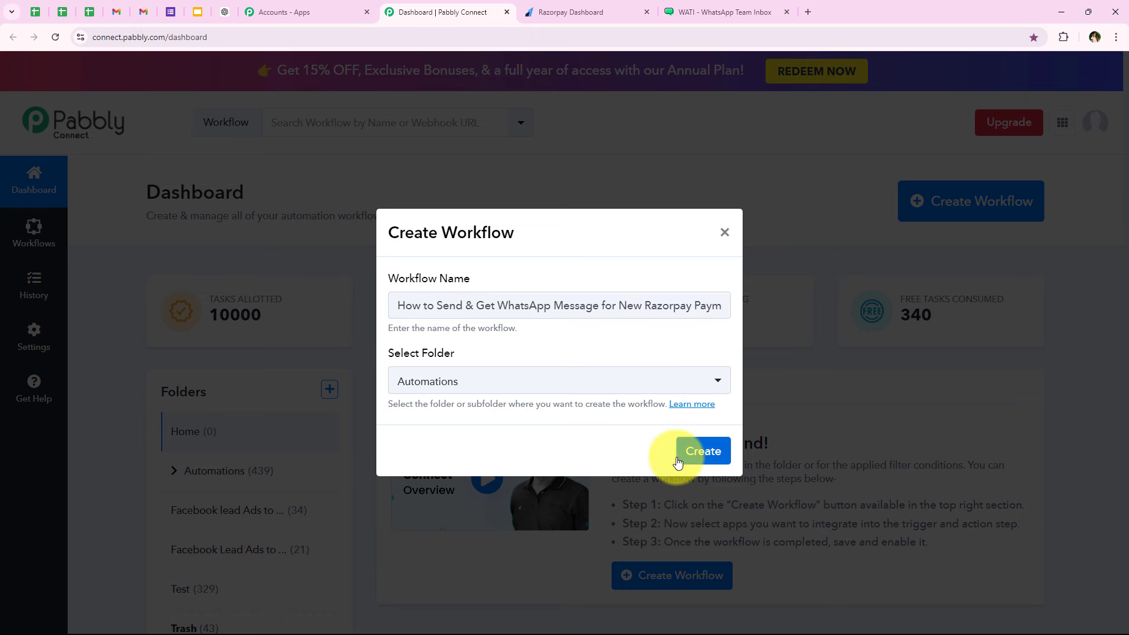
click(695, 451)
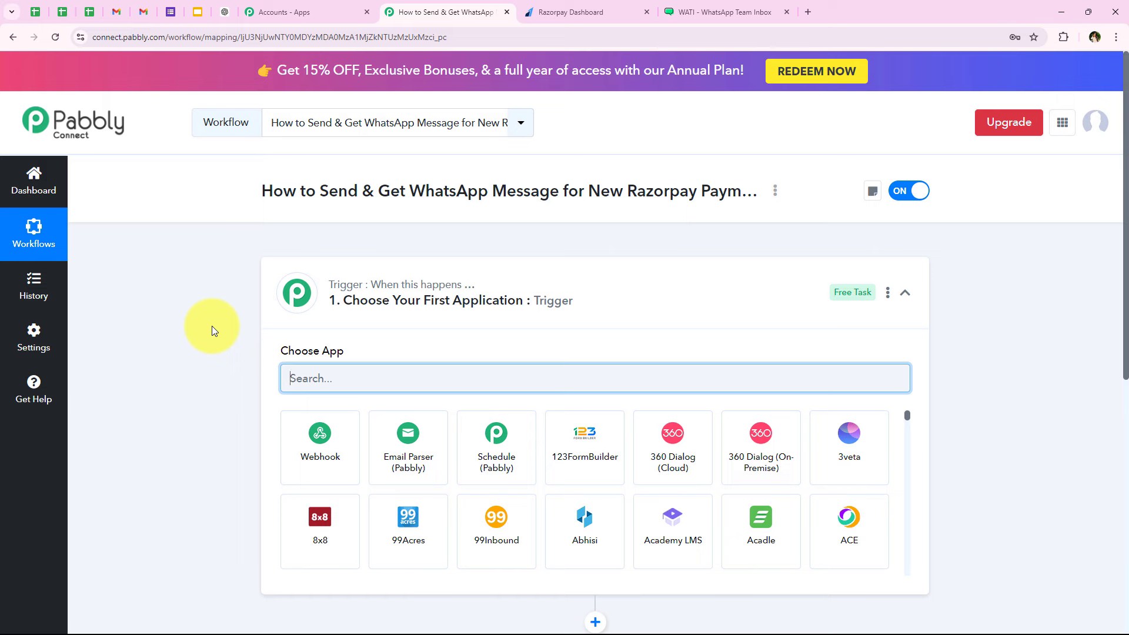
- Collapse the trigger step to reveal the empty trigger and action steps
click(298, 292)
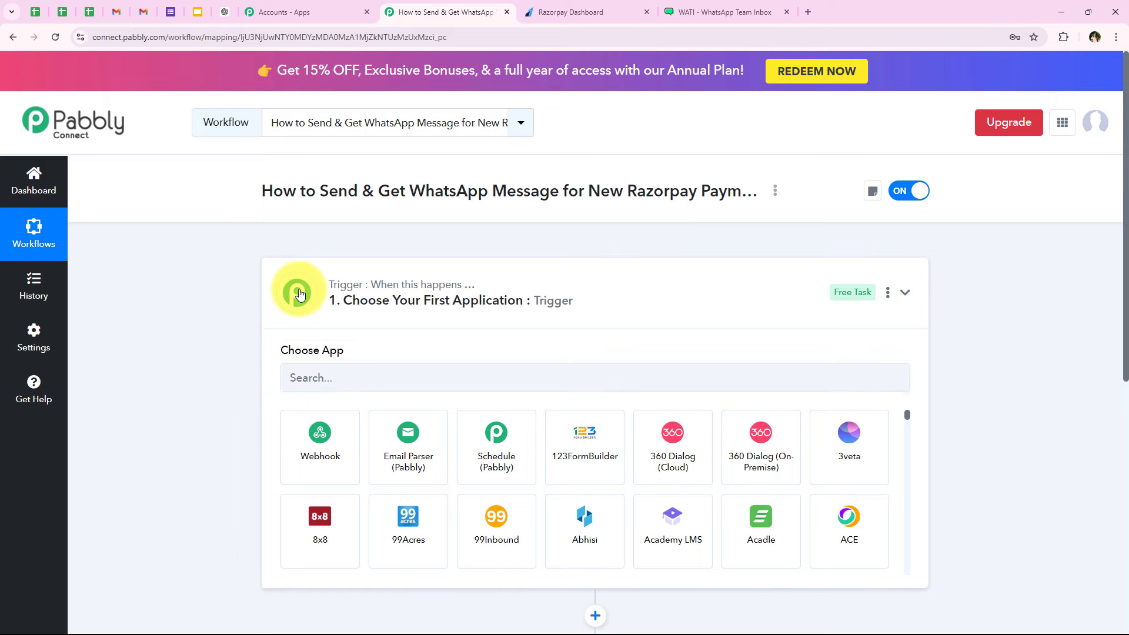
mouse_move(371, 287)
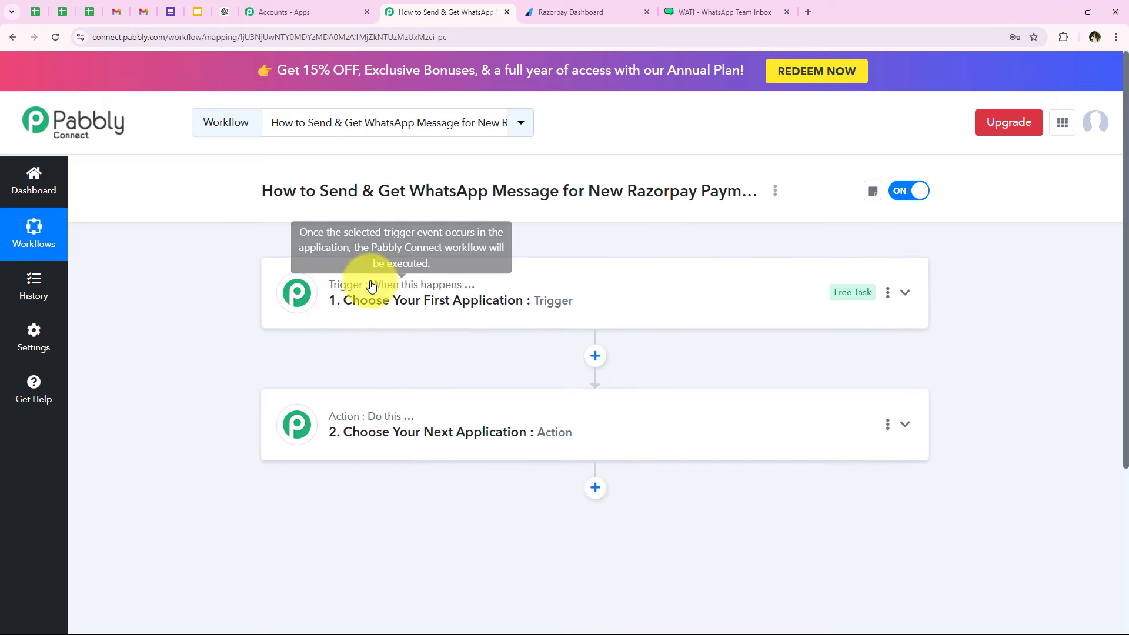
mouse_move(405, 418)
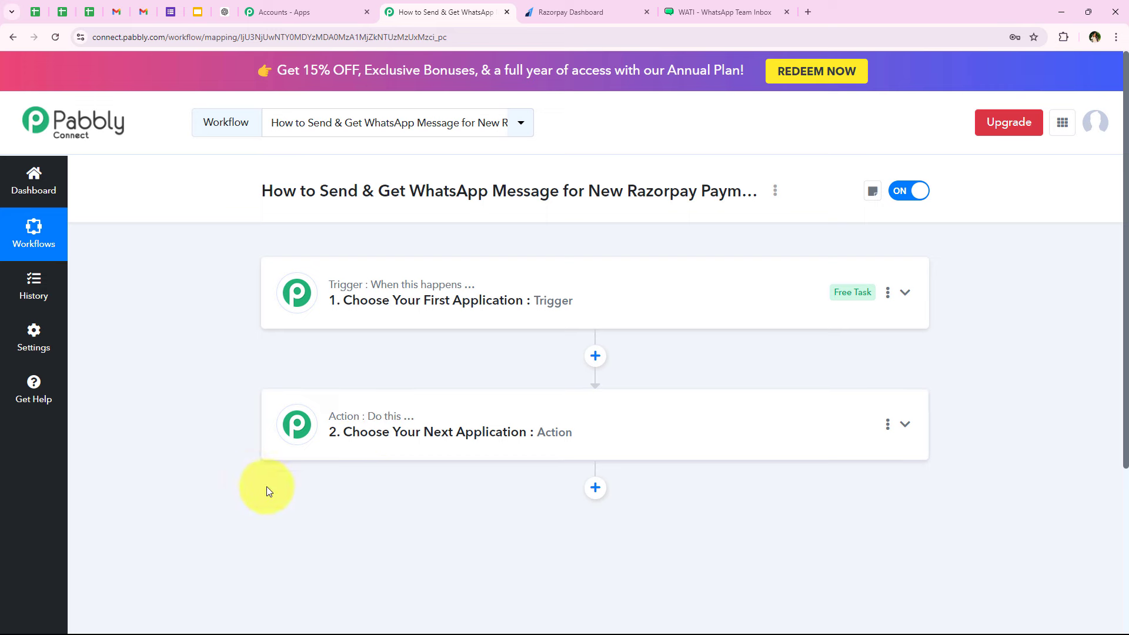
- Set the trigger app to Razorpay with the Payment Captured event
click(379, 296)
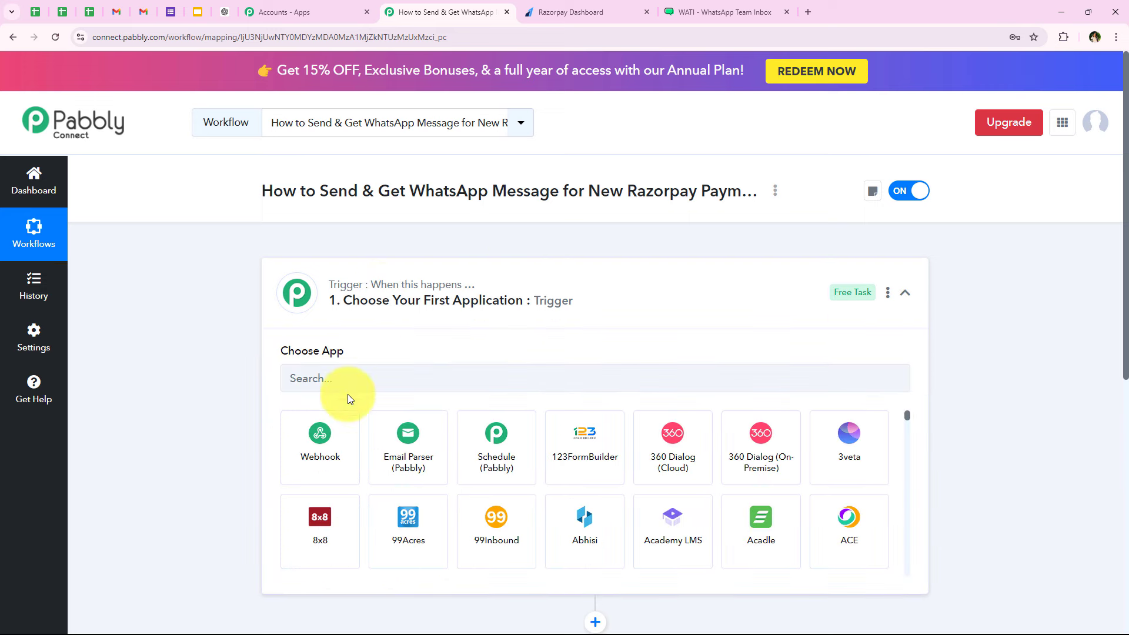
click(358, 377)
text(Razor)
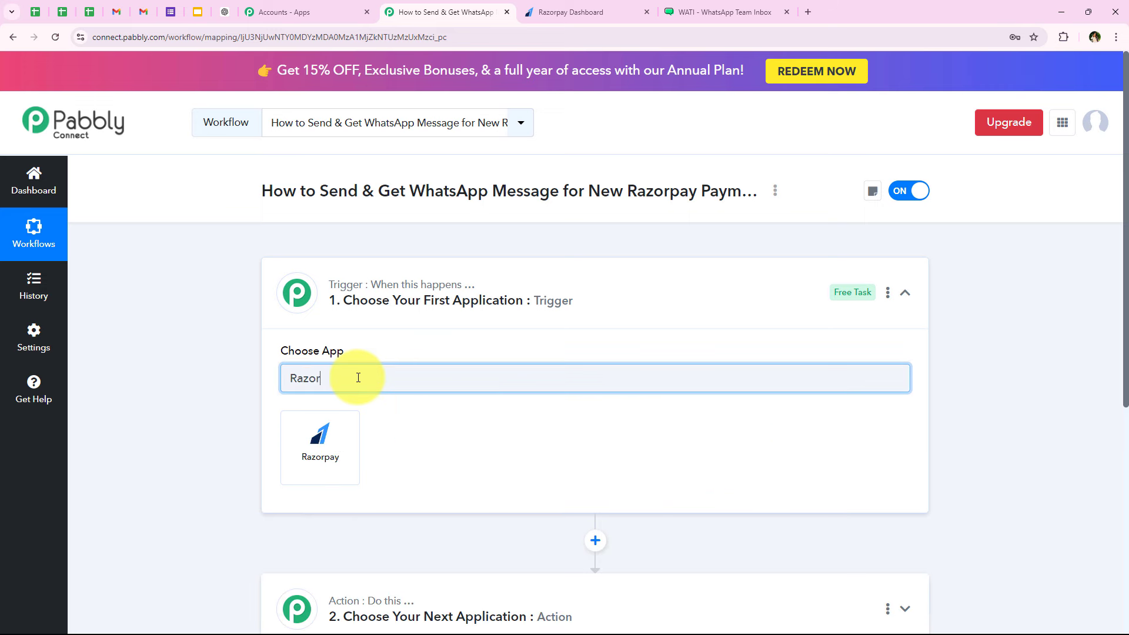
text(pay)
click(323, 434)
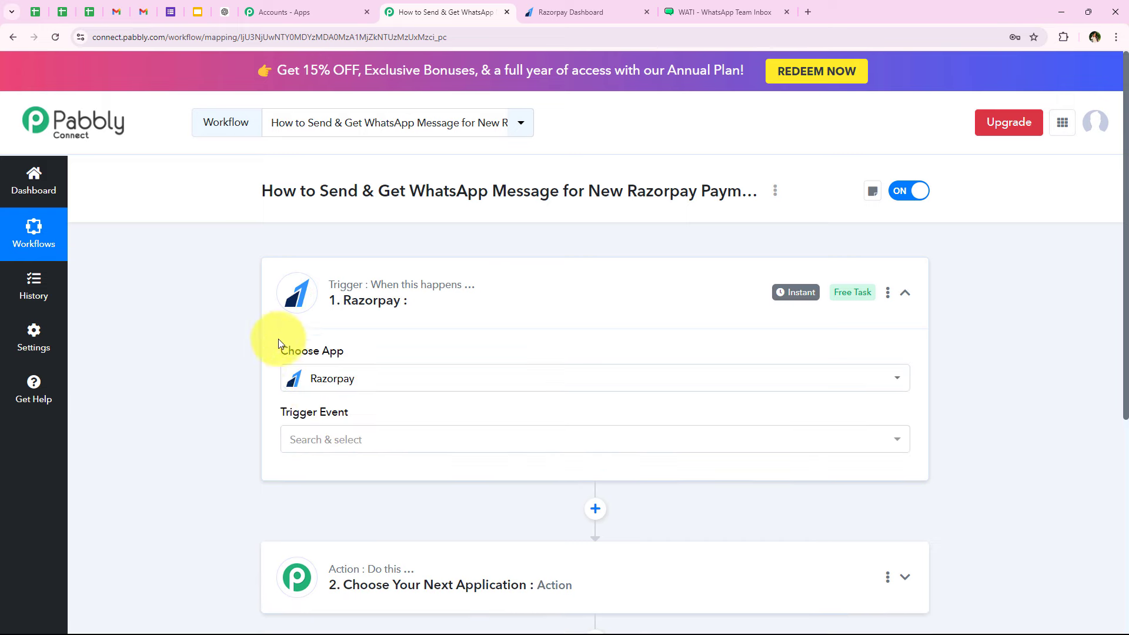
drag(280, 414, 359, 406)
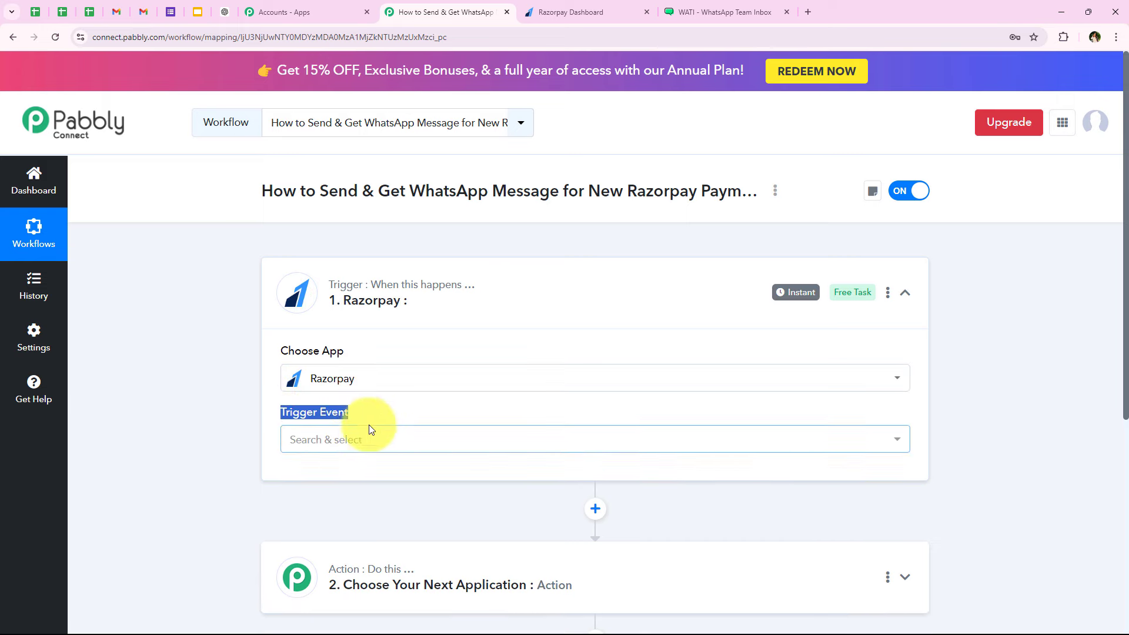
click(369, 428)
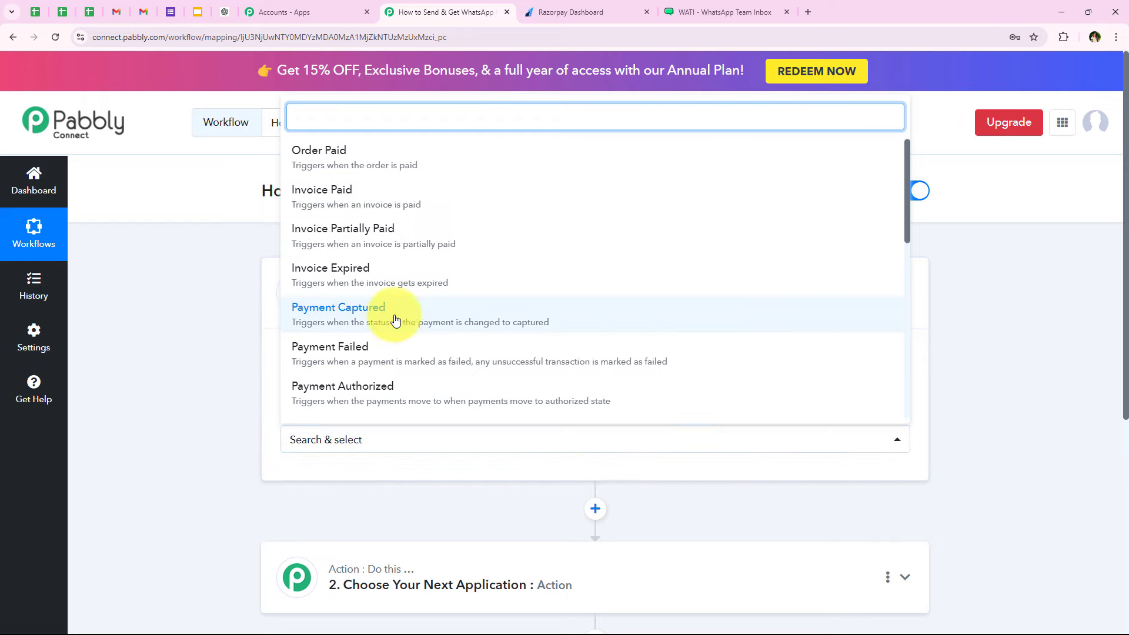
click(584, 317)
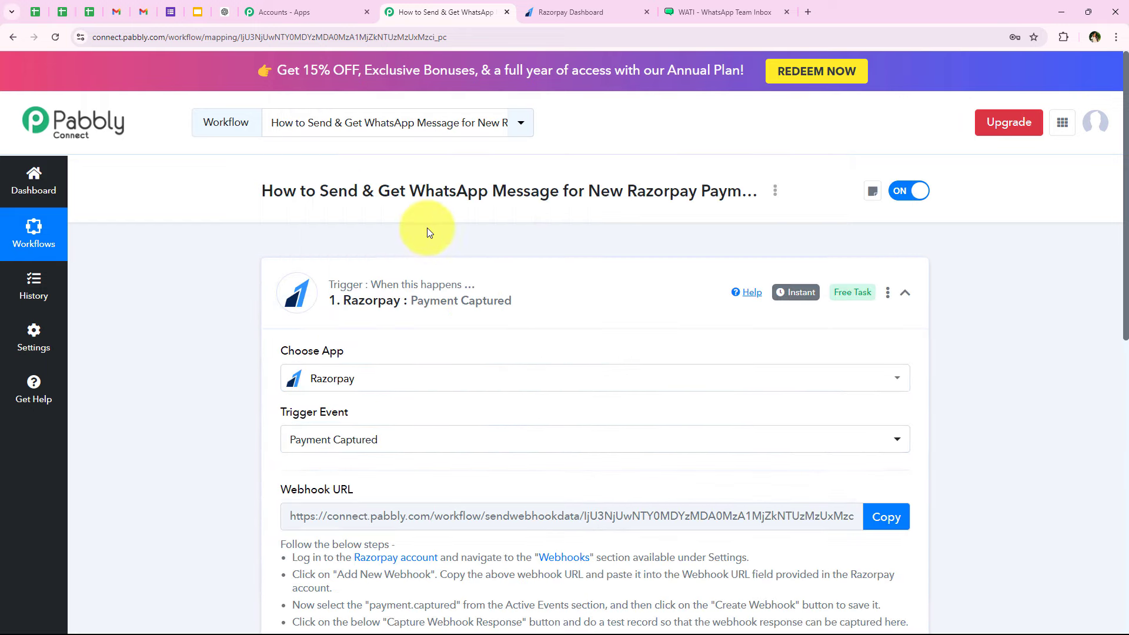
- Copy the trigger's webhook URL and follow the Webhooks link to Razorpay's settings
scroll(427, 227, down, 2)
scroll(329, 411, down, 1)
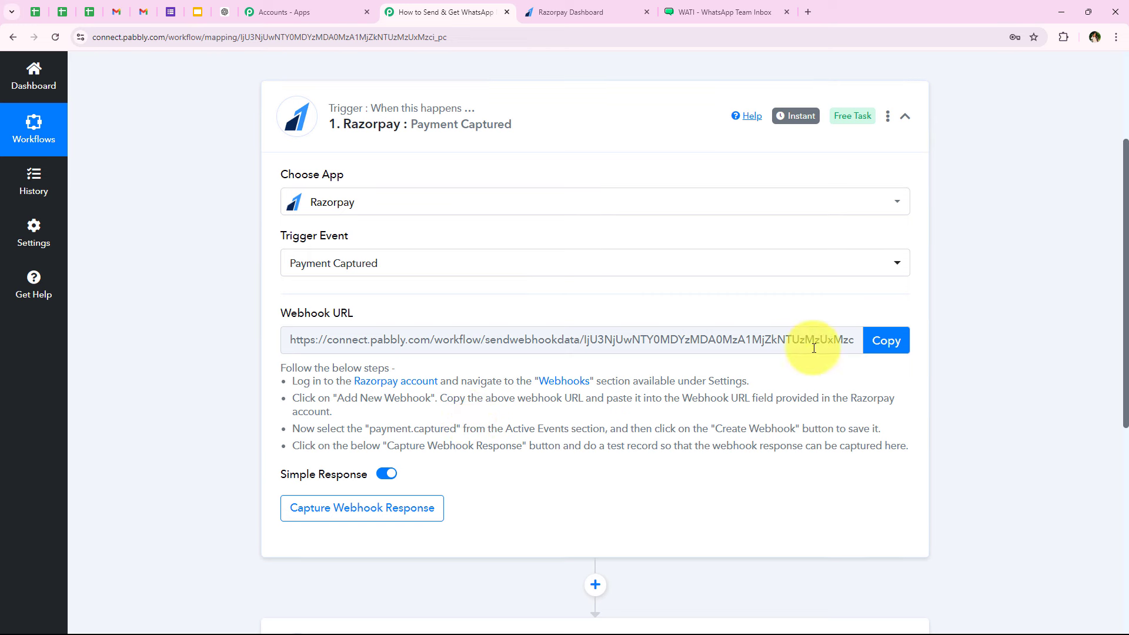
click(885, 341)
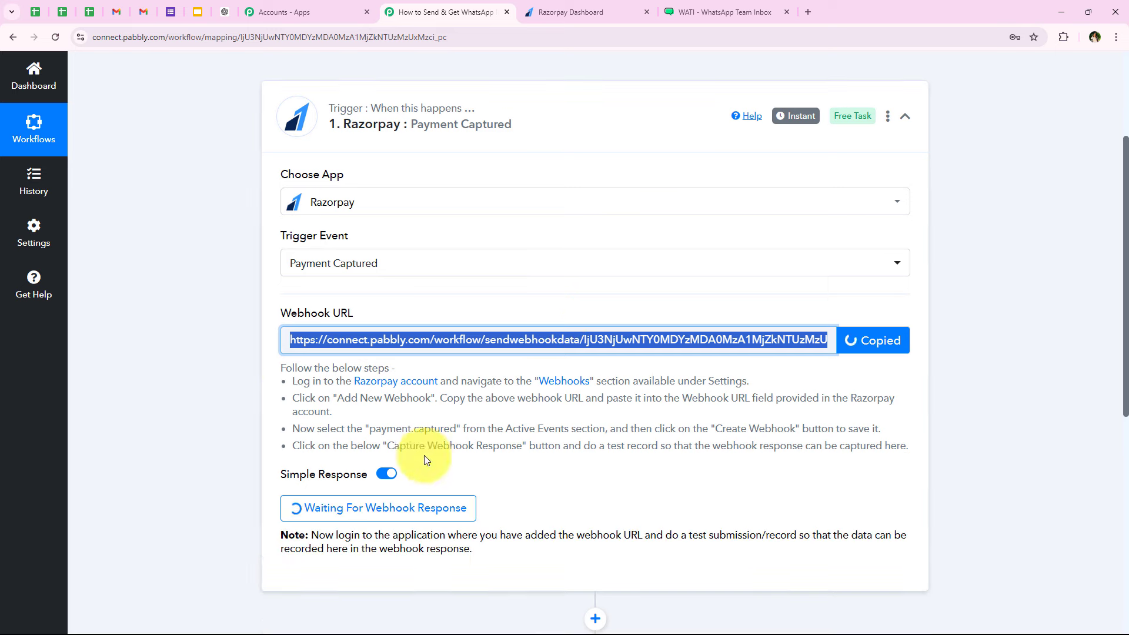
drag(292, 381, 852, 449)
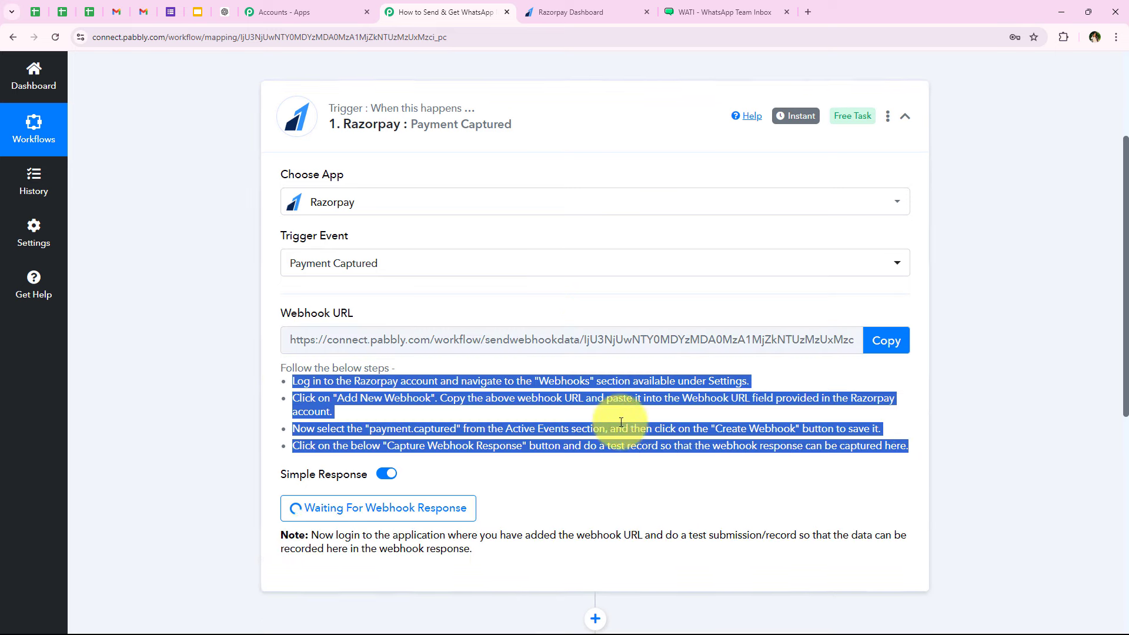
click(529, 418)
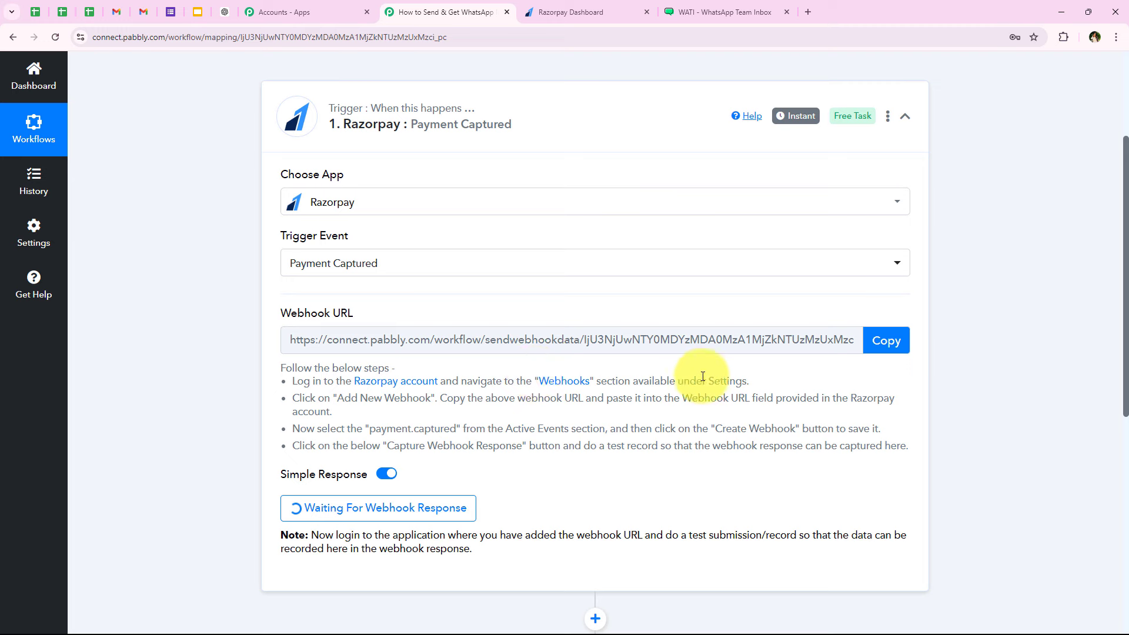
click(552, 382)
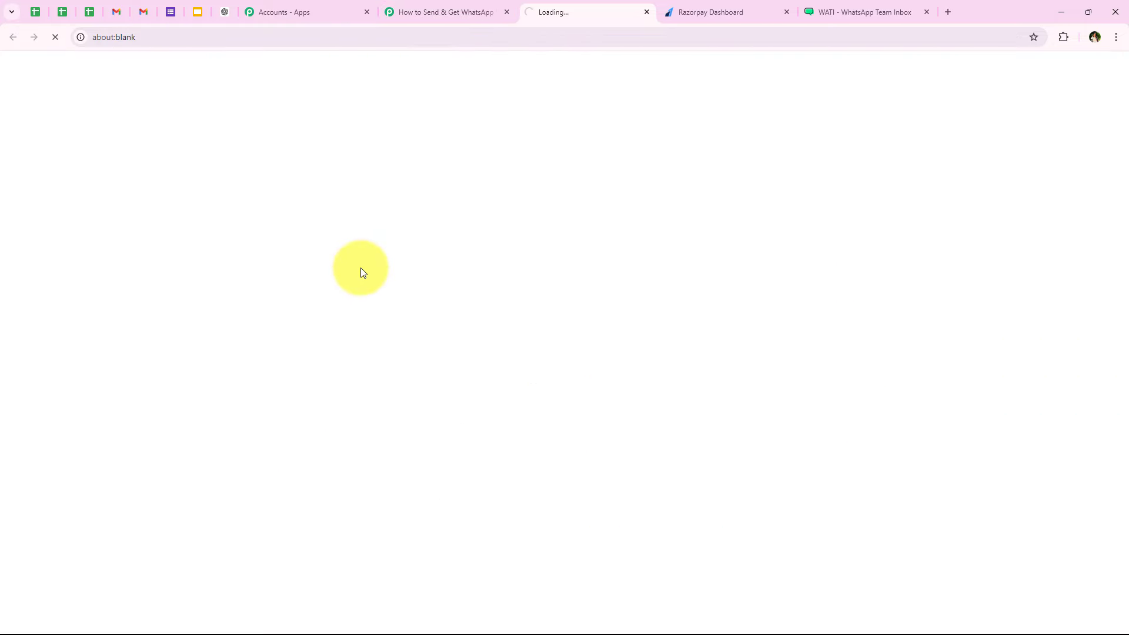
- Add a new Razorpay webhook and paste the Pabbly webhook URL into it
scroll(447, 314, down, 2)
scroll(457, 310, down, 2)
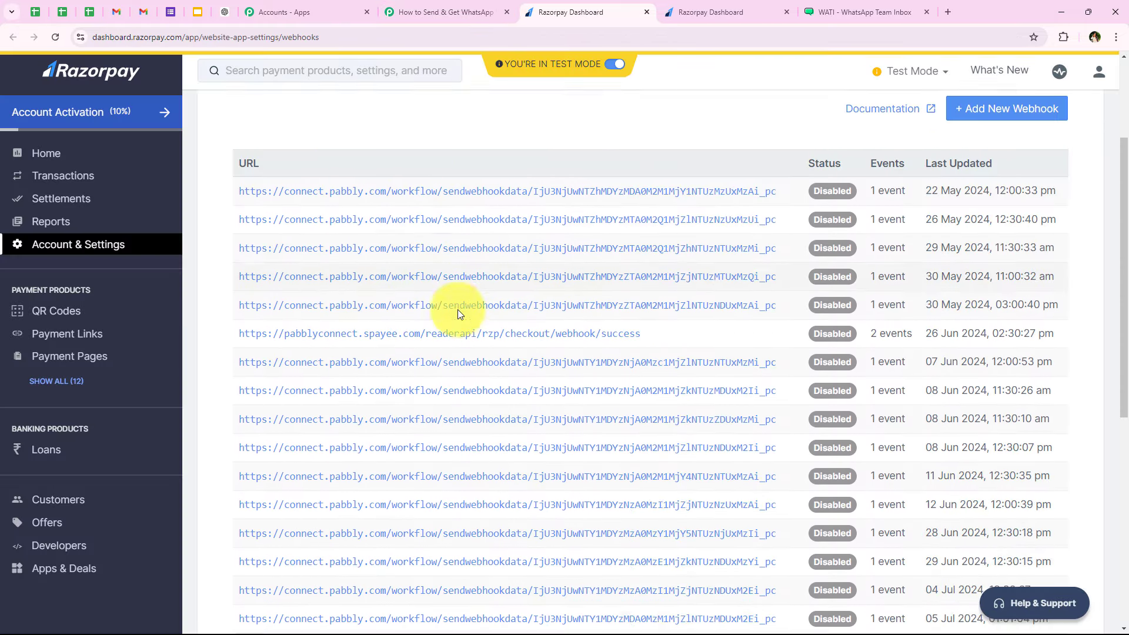
scroll(420, 393, up, 2)
scroll(419, 392, up, 2)
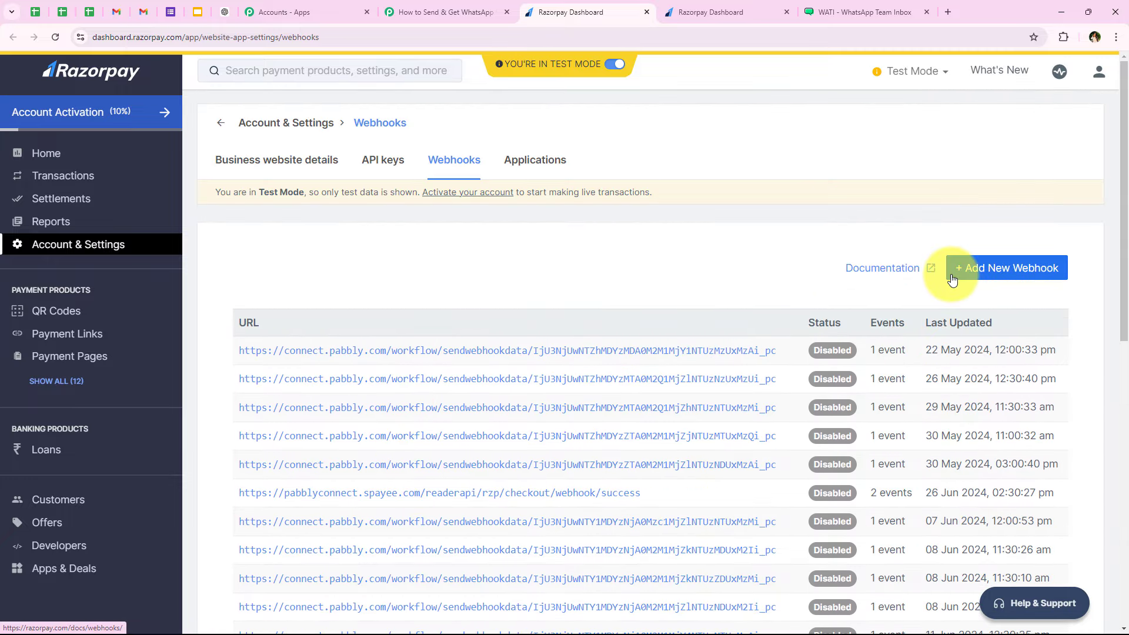
click(953, 278)
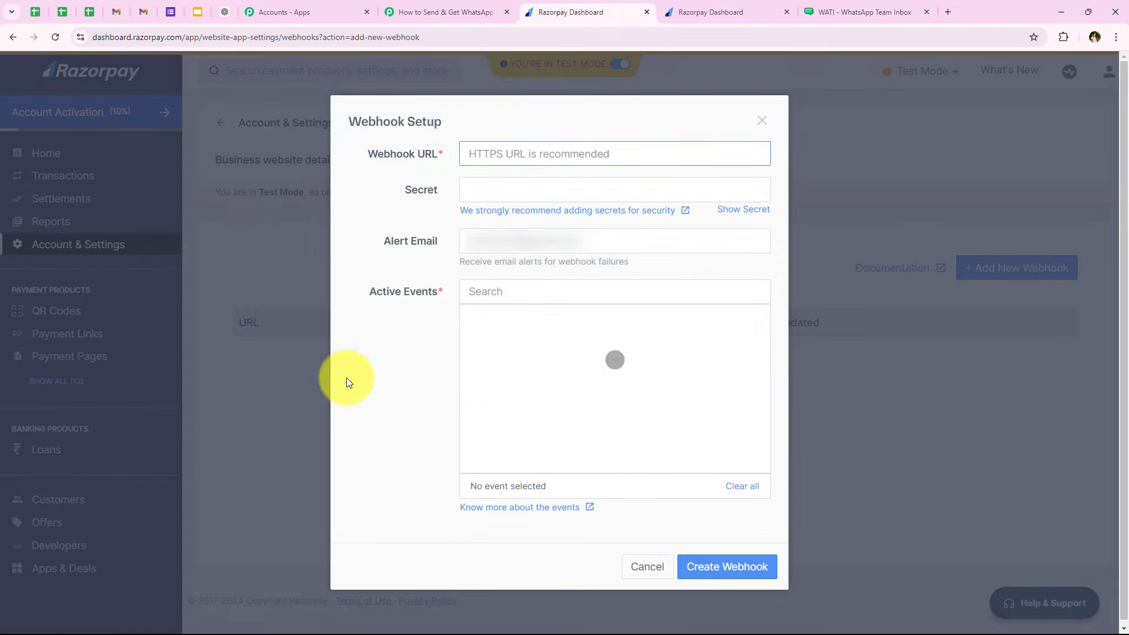
drag(309, 157, 358, 161)
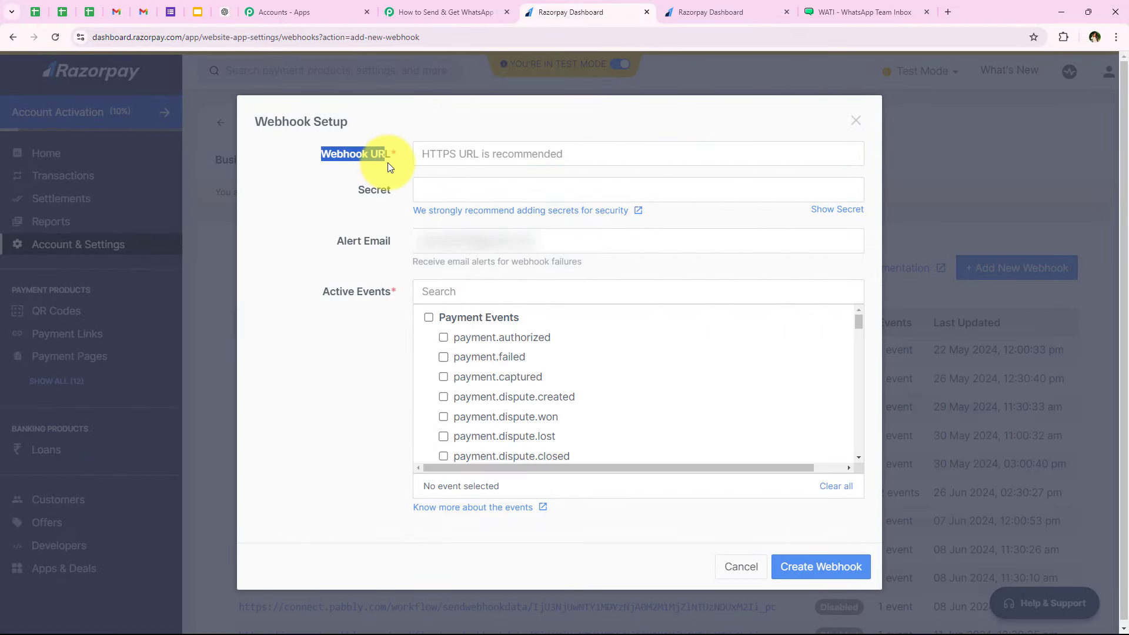
right_click(492, 152)
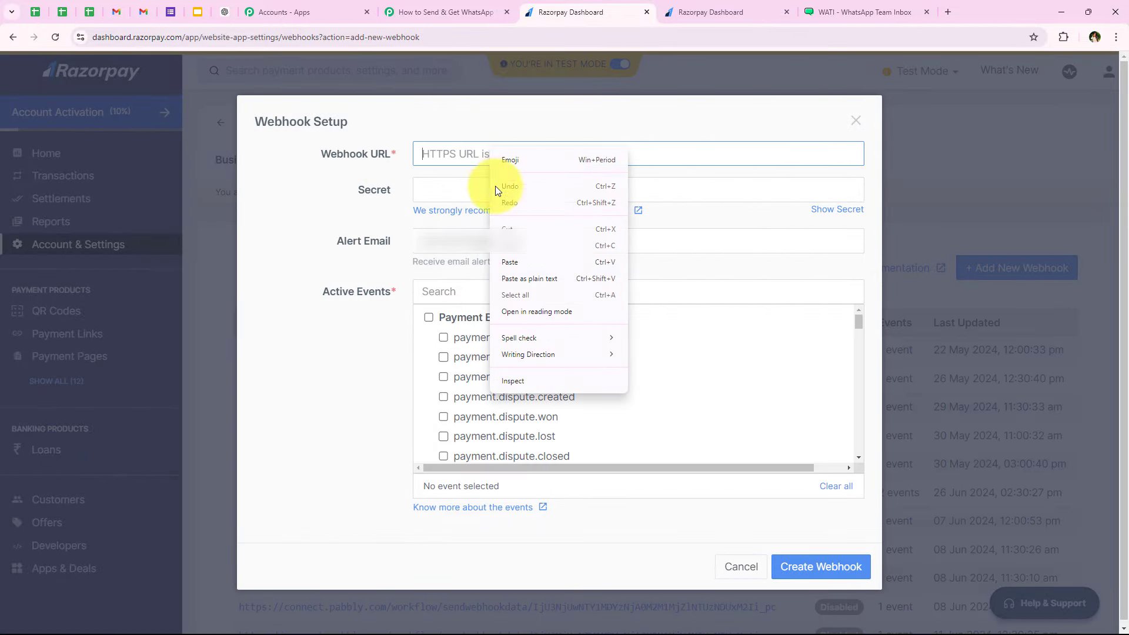
click(513, 268)
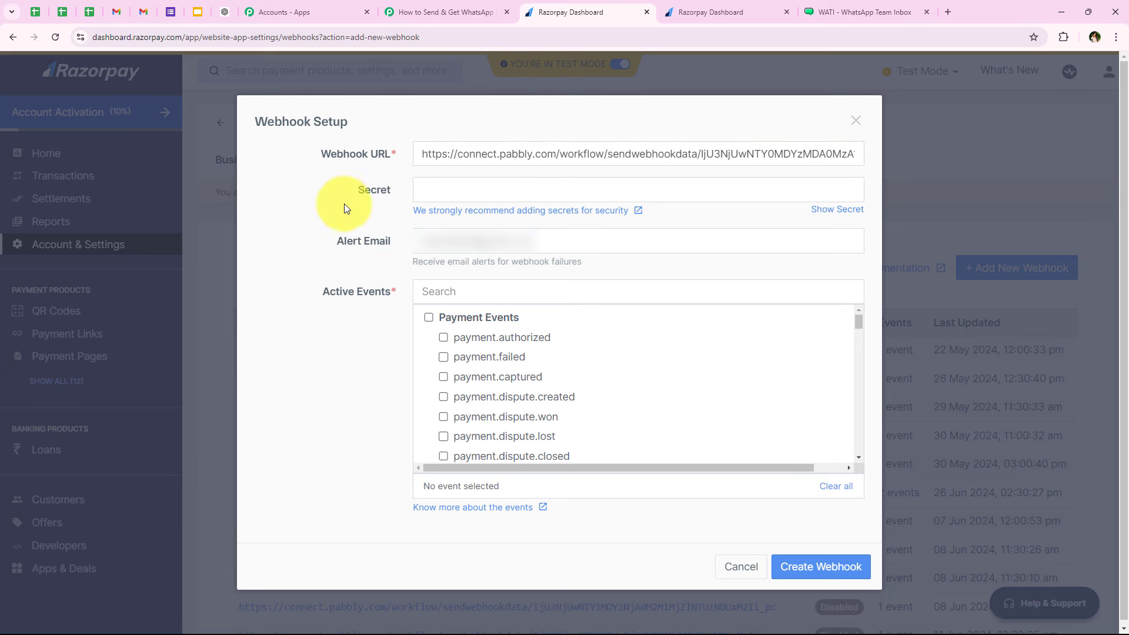
click(296, 211)
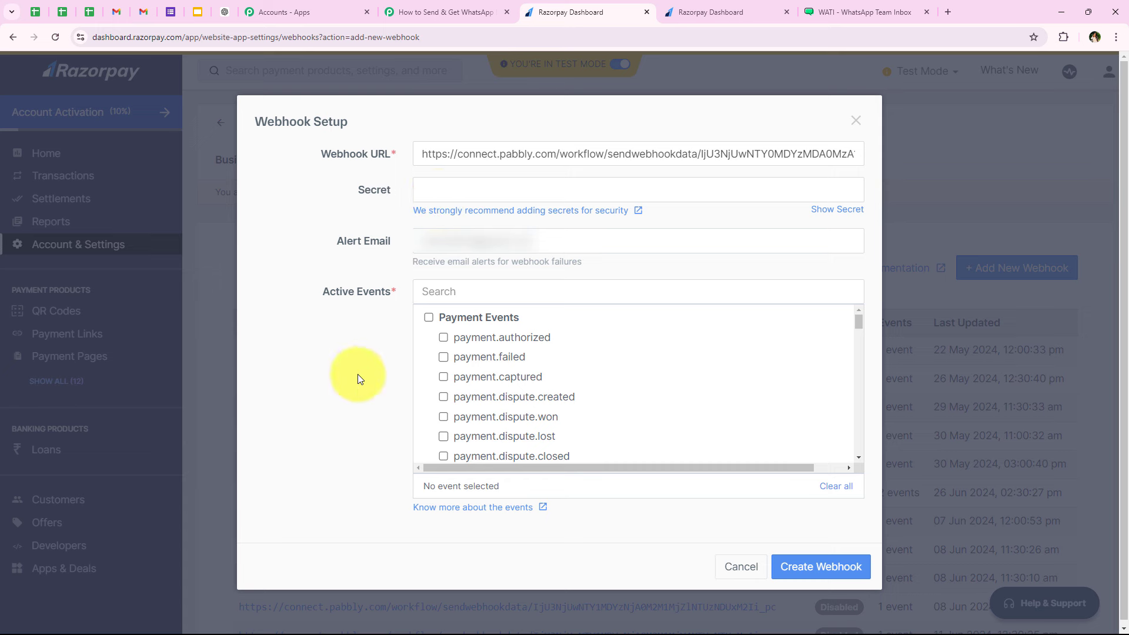
click(390, 252)
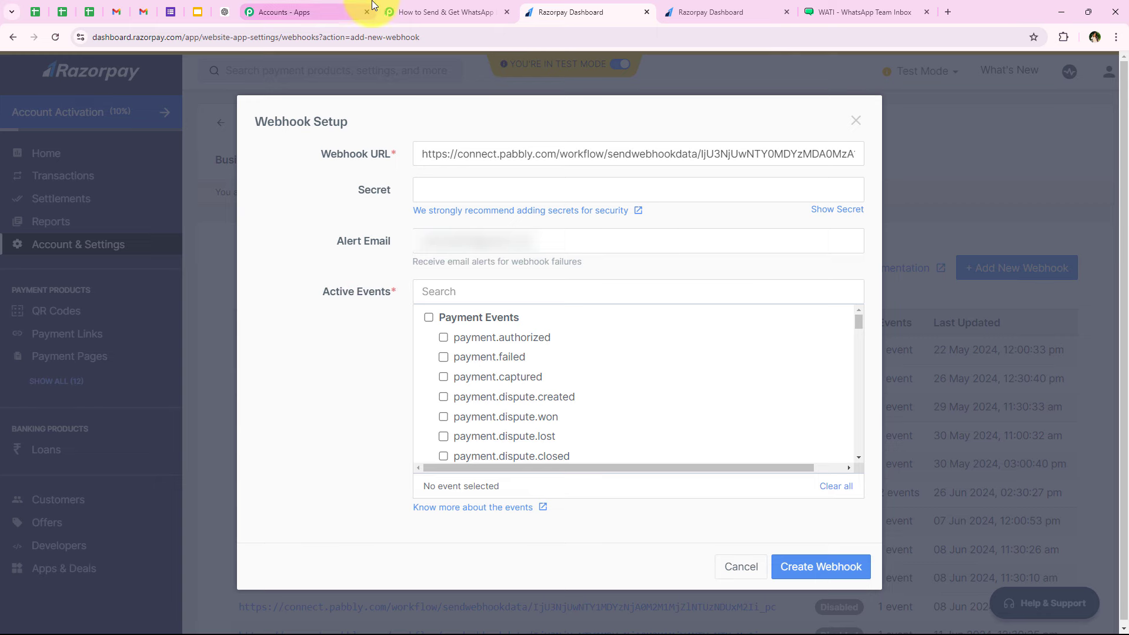
- Subscribe the webhook to the payment.captured event and save it
click(399, 12)
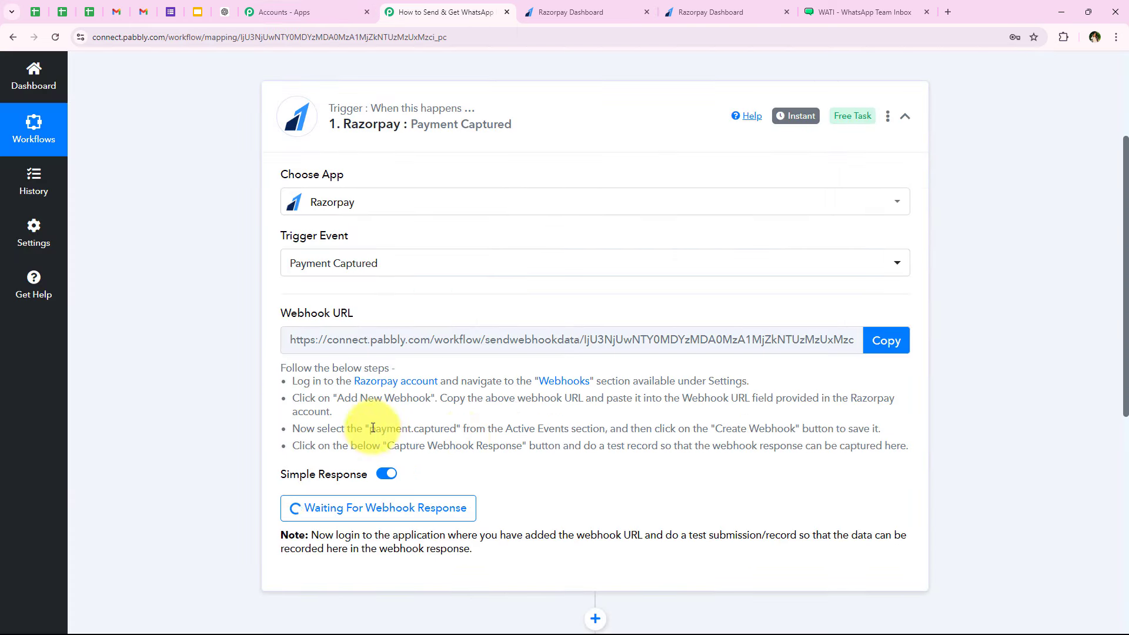
double_click(412, 429)
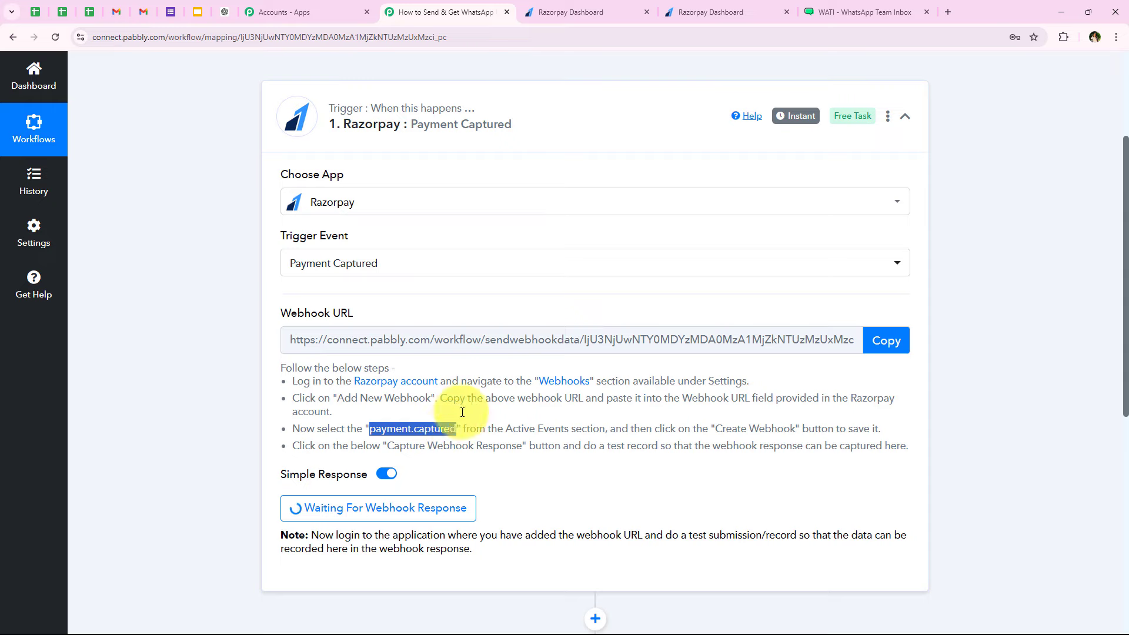
click(588, 10)
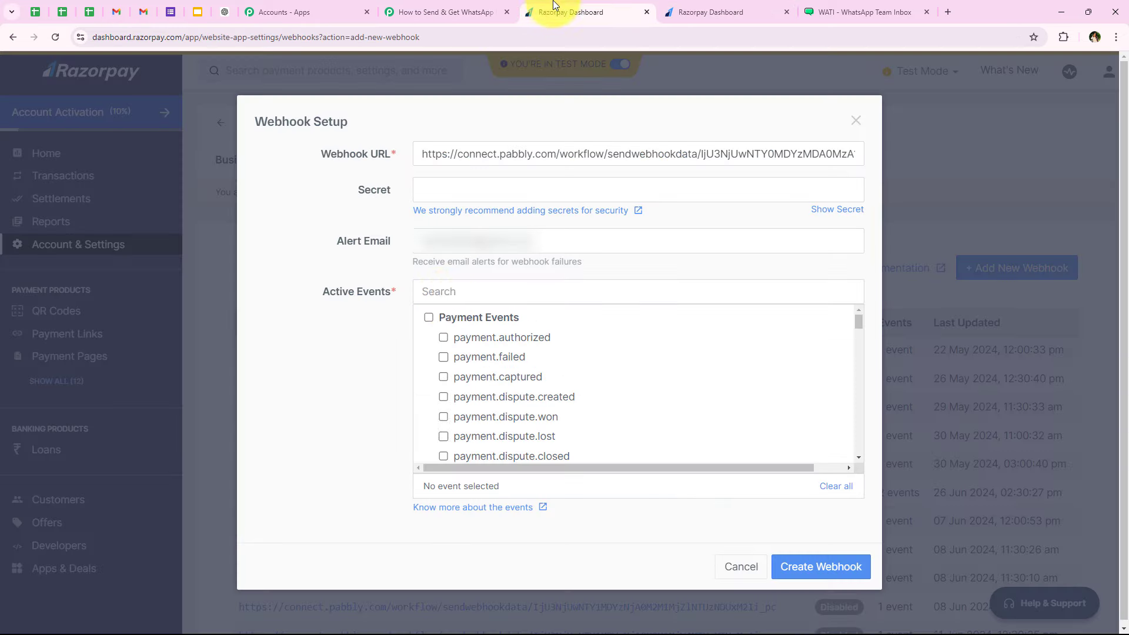
click(444, 378)
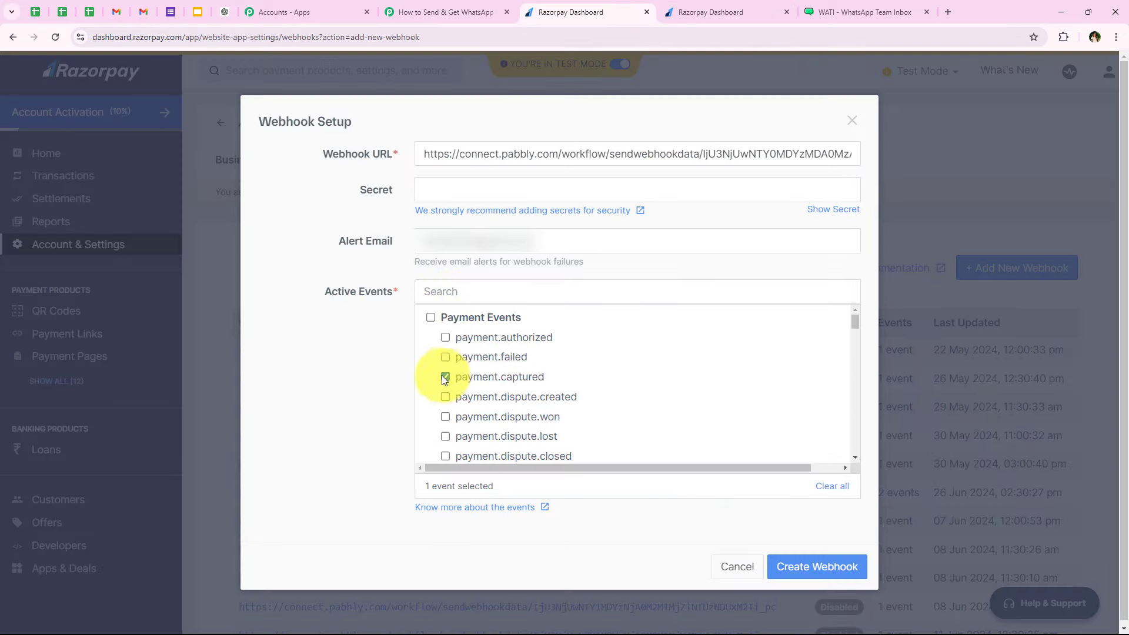
click(803, 571)
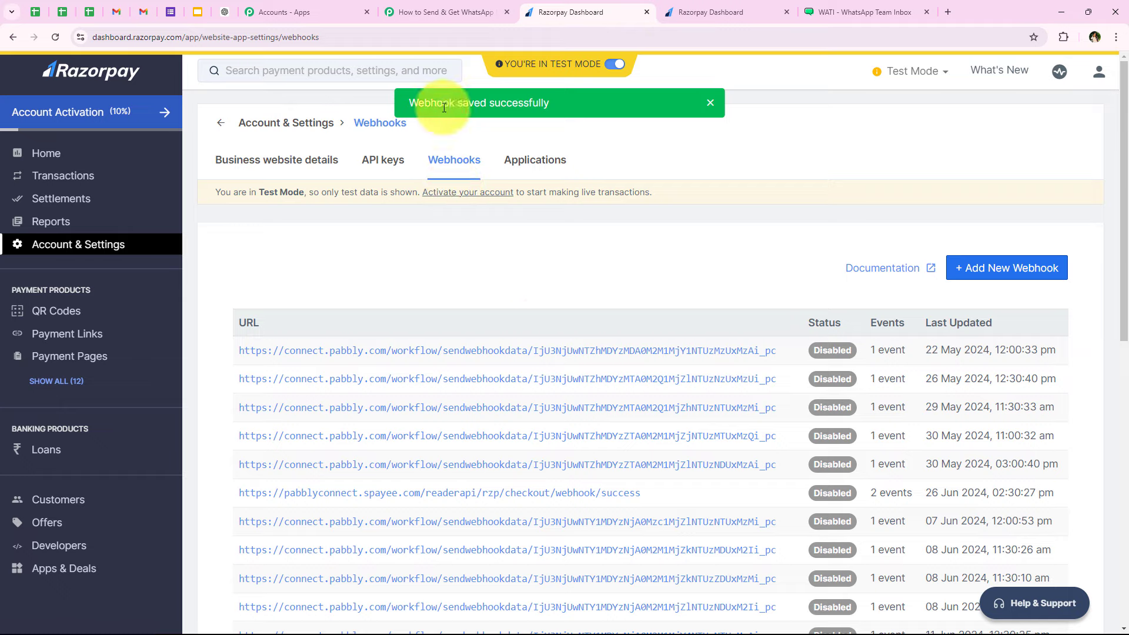
- Confirm the new webhook is Enabled on the second list page, then return to Pabbly
scroll(538, 325, down, 3)
scroll(541, 326, up, 1)
scroll(524, 392, down, 5)
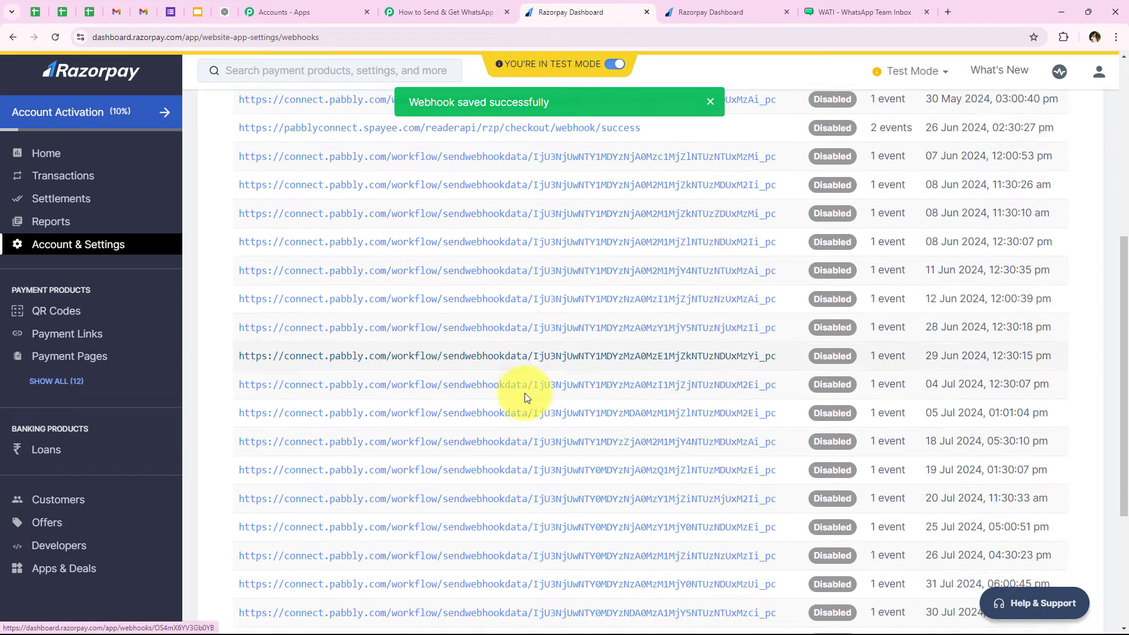
scroll(520, 397, up, 2)
scroll(522, 408, down, 6)
scroll(757, 545, up, 2)
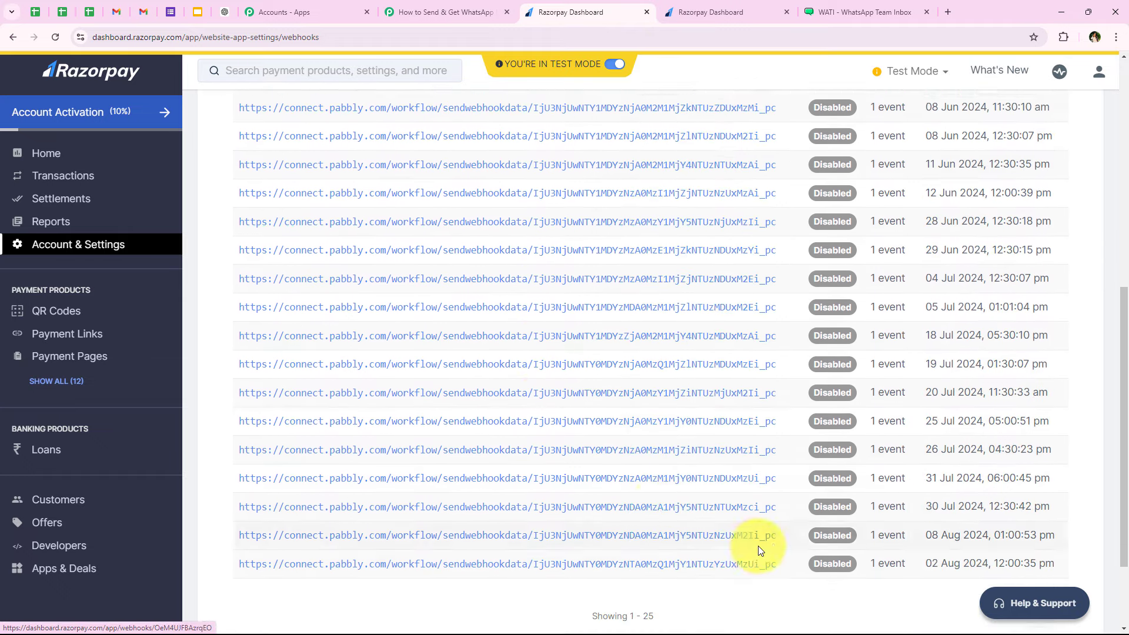
scroll(757, 551, down, 2)
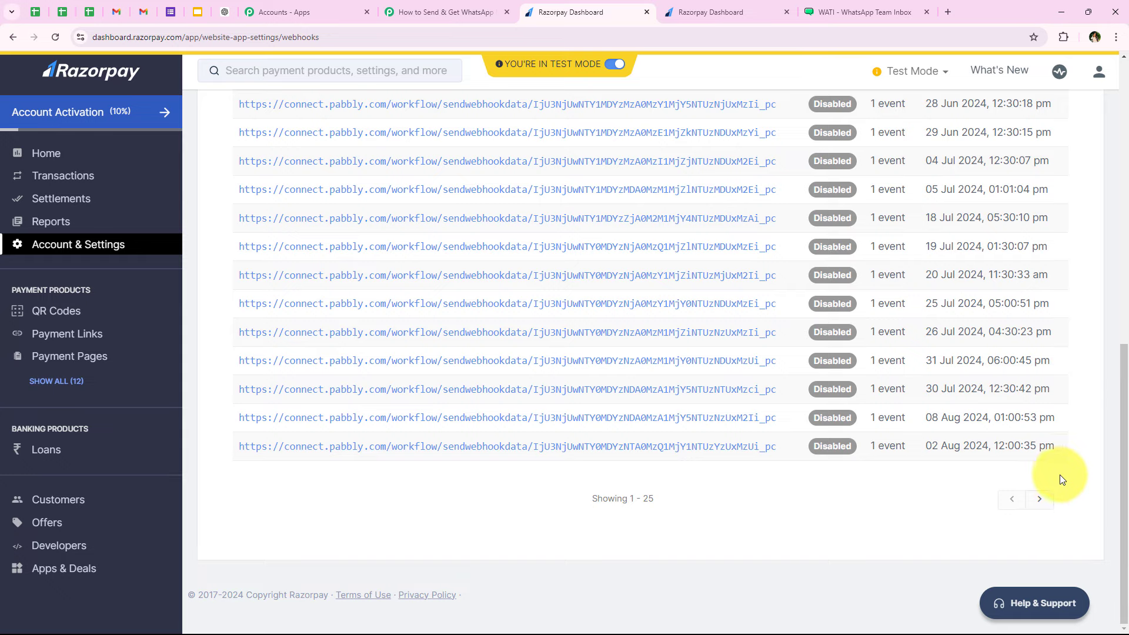
click(1040, 499)
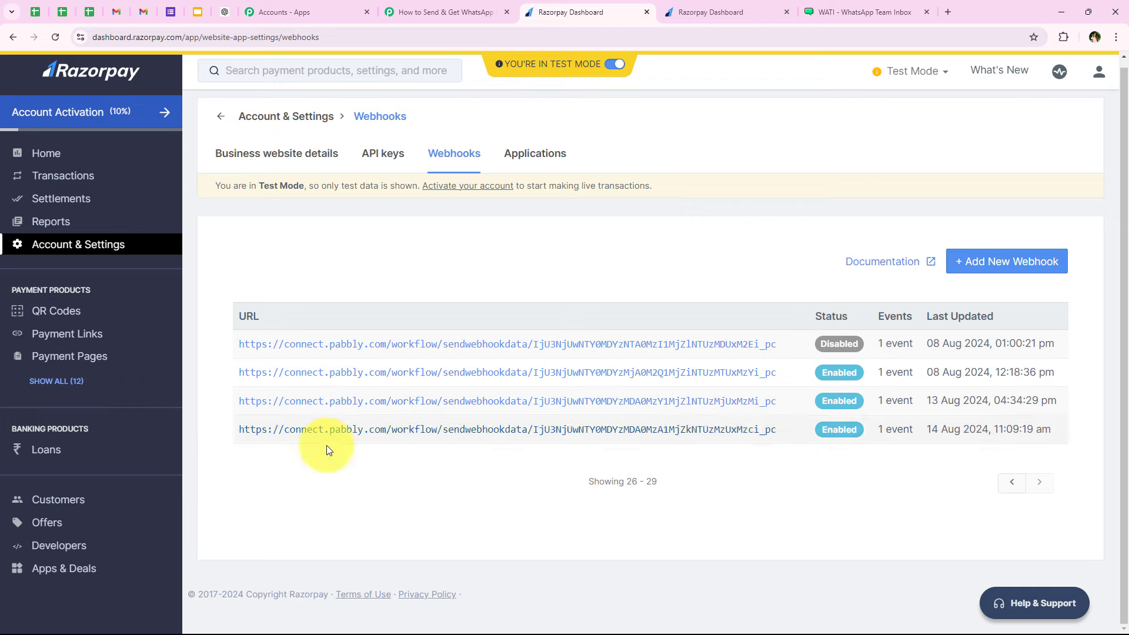
click(399, 12)
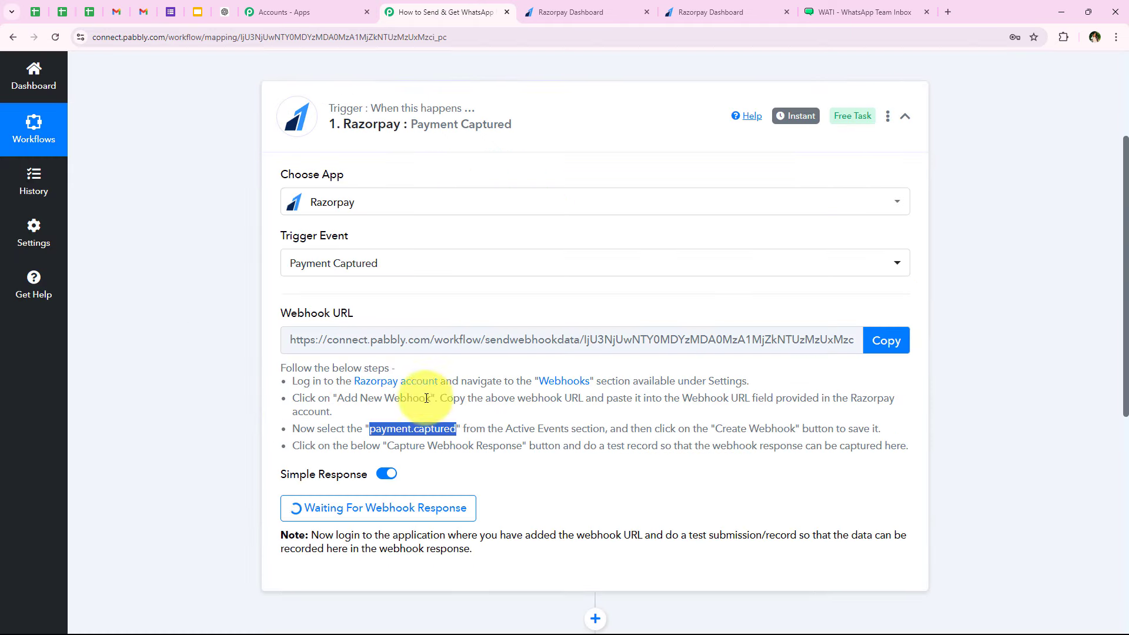
scroll(440, 411, down, 2)
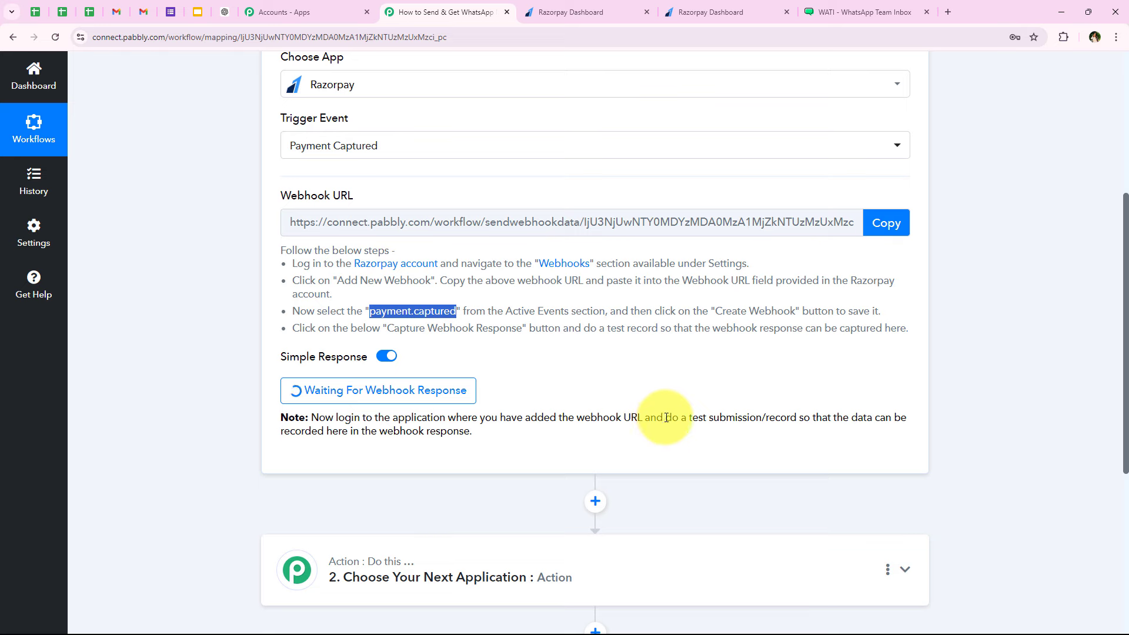
drag(666, 417, 787, 414)
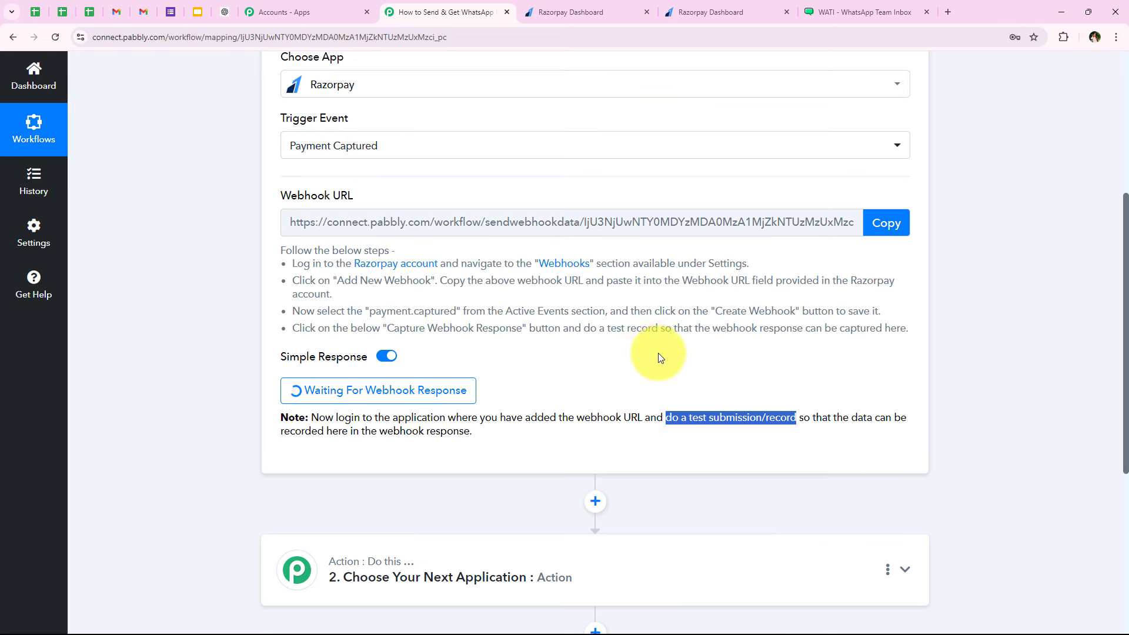
click(672, 362)
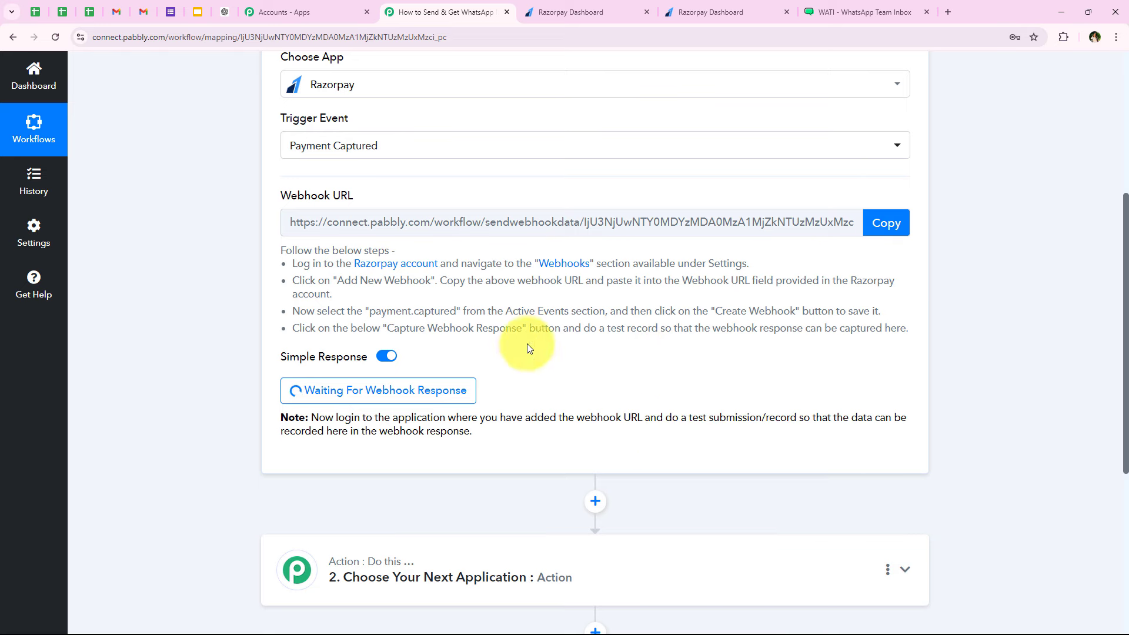
- Close the duplicate Razorpay tab and open the Payment Pages list
click(699, 12)
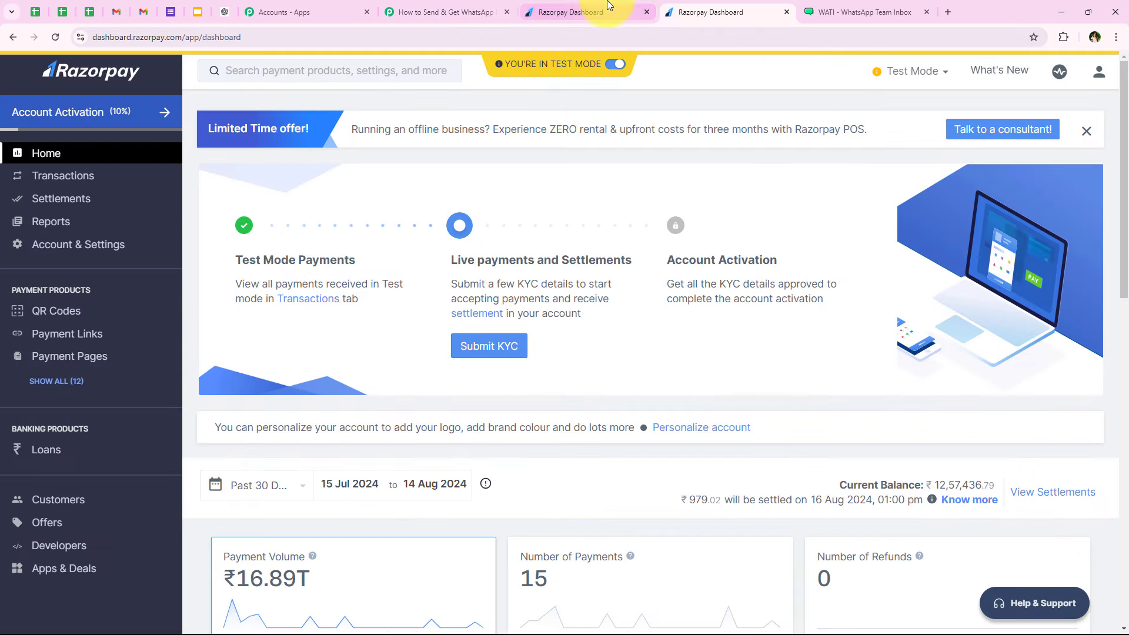
click(647, 10)
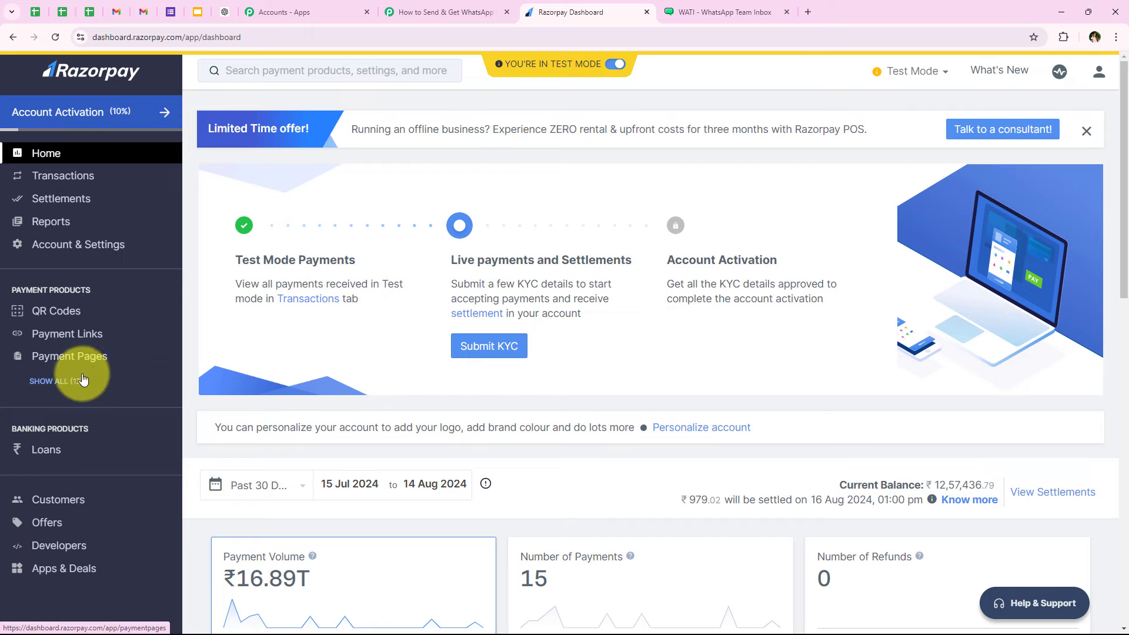
click(71, 360)
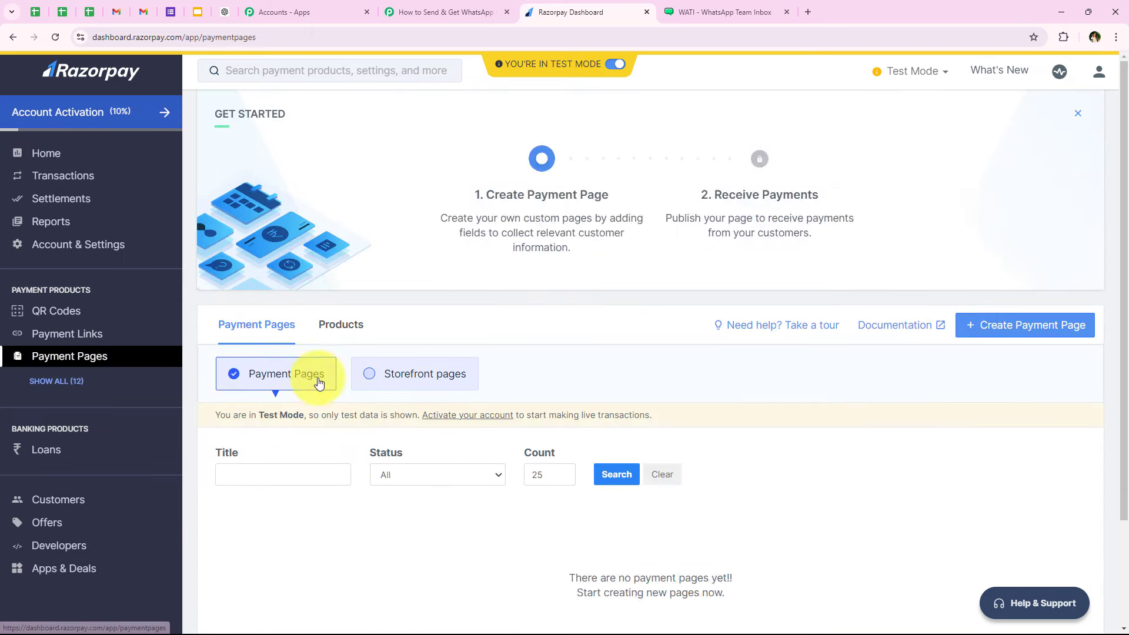
scroll(452, 468, down, 5)
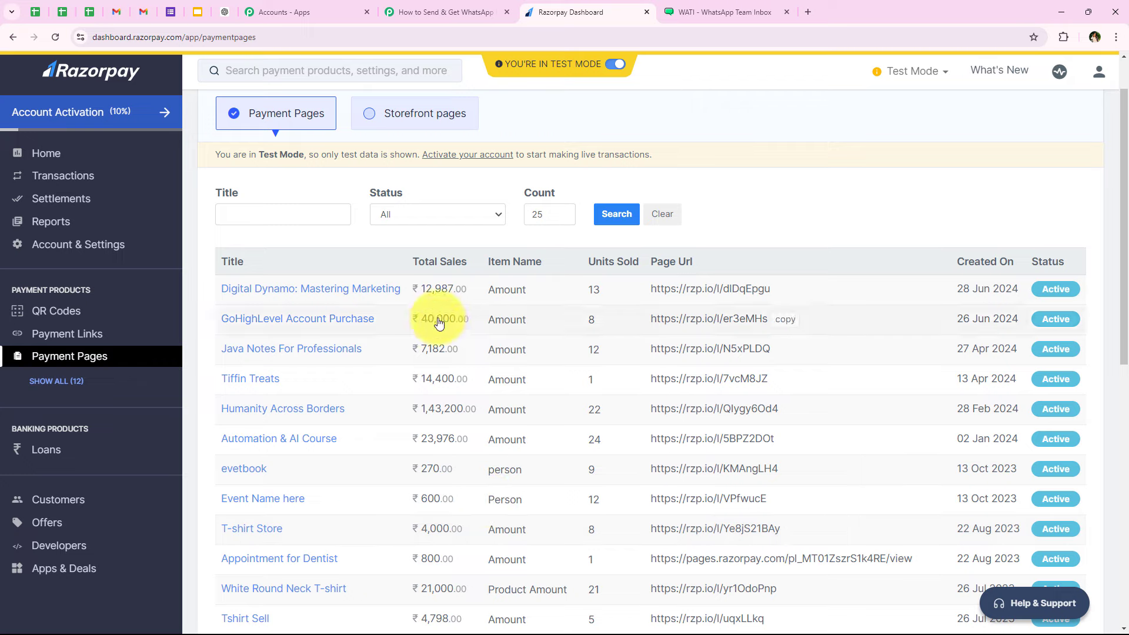
scroll(496, 423, down, 2)
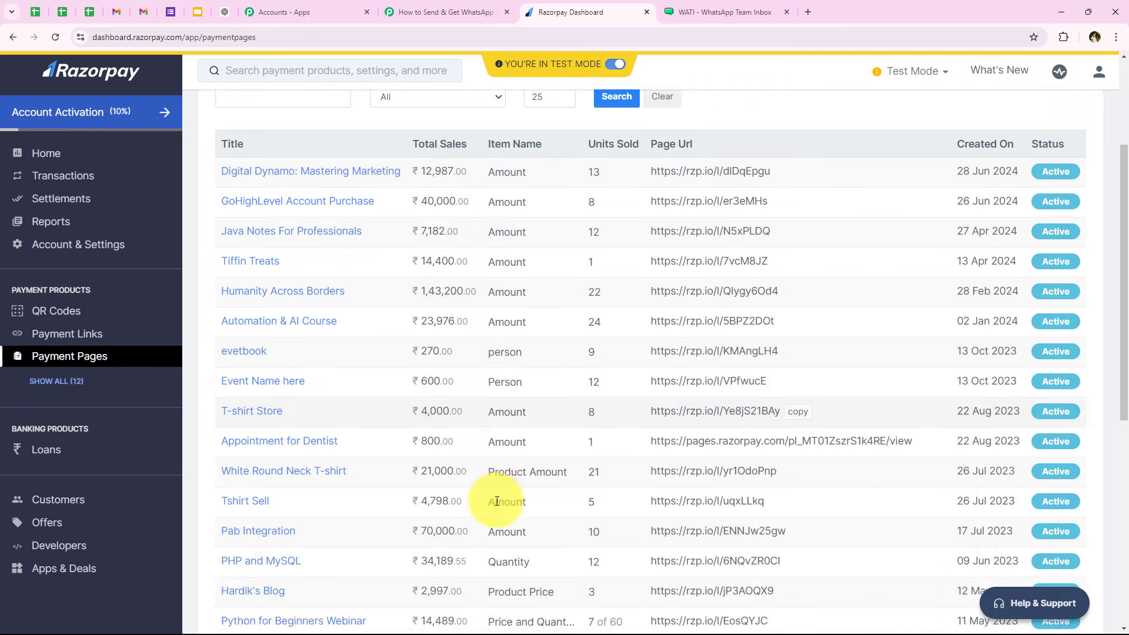
scroll(448, 496, up, 3)
scroll(378, 360, down, 1)
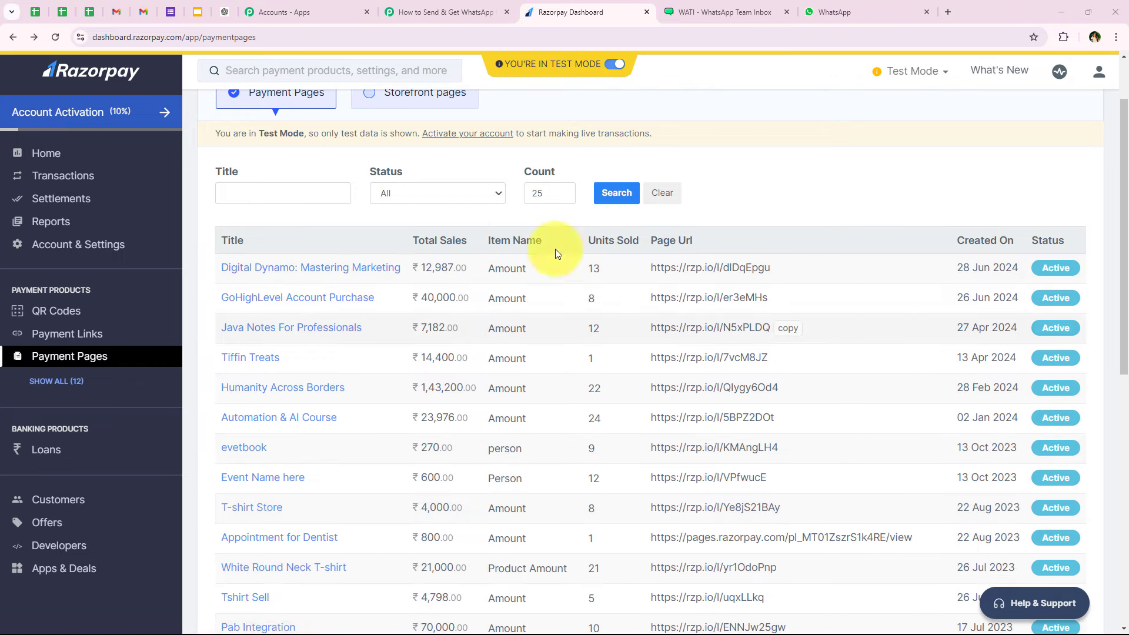
- Copy the Digital Dynamo: Mastering Marketing payment page URL and open a fresh tab
click(331, 272)
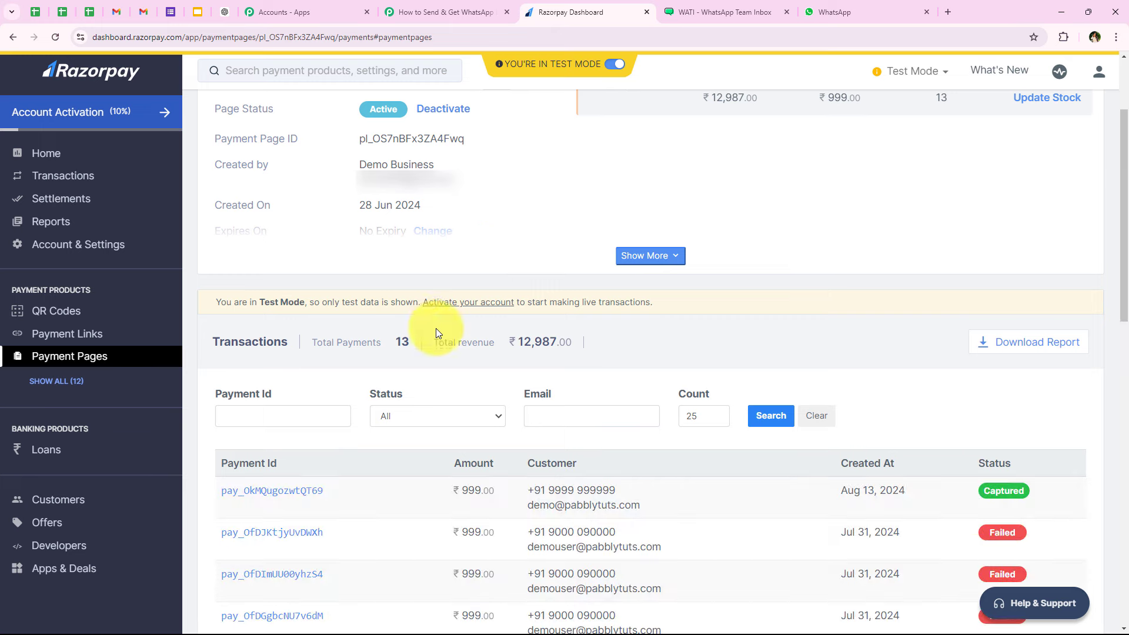
scroll(378, 207, up, 3)
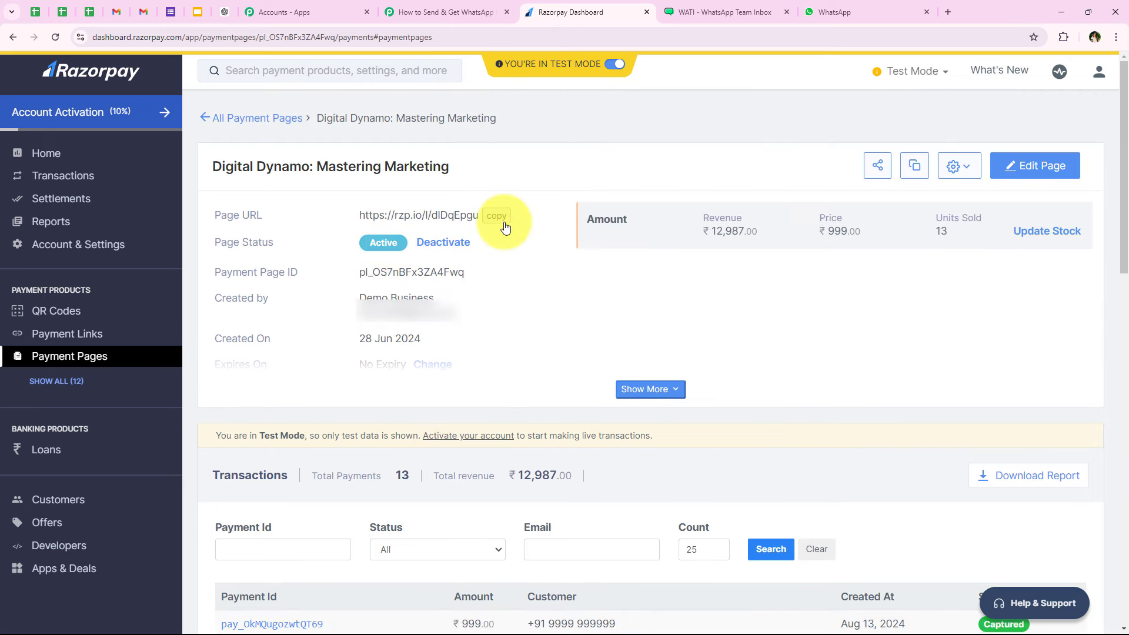
click(496, 215)
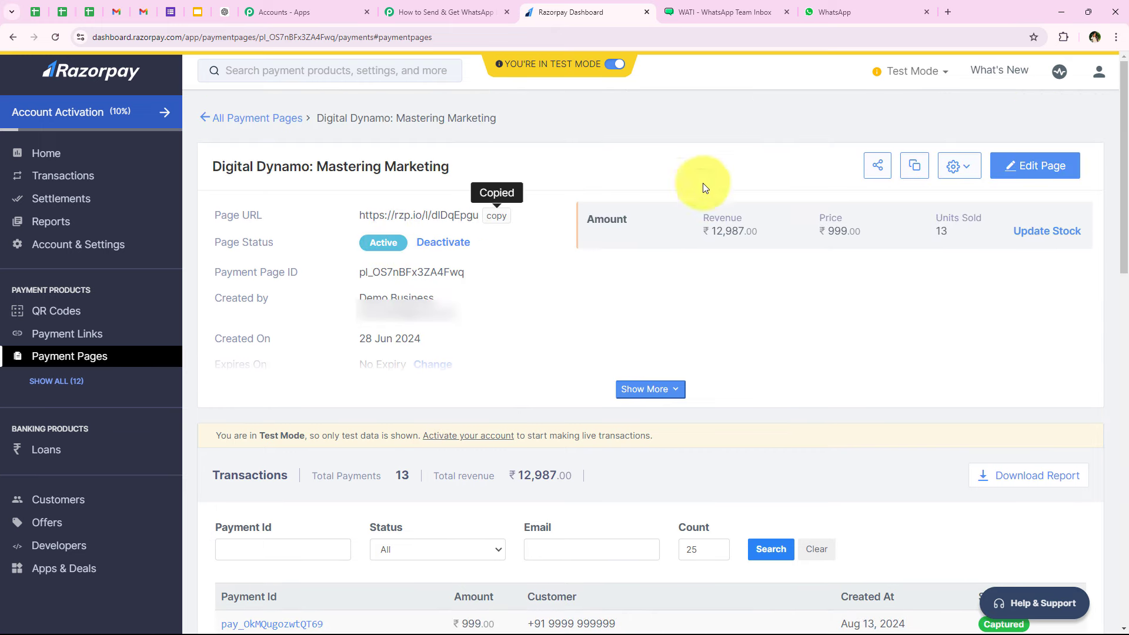
click(951, 12)
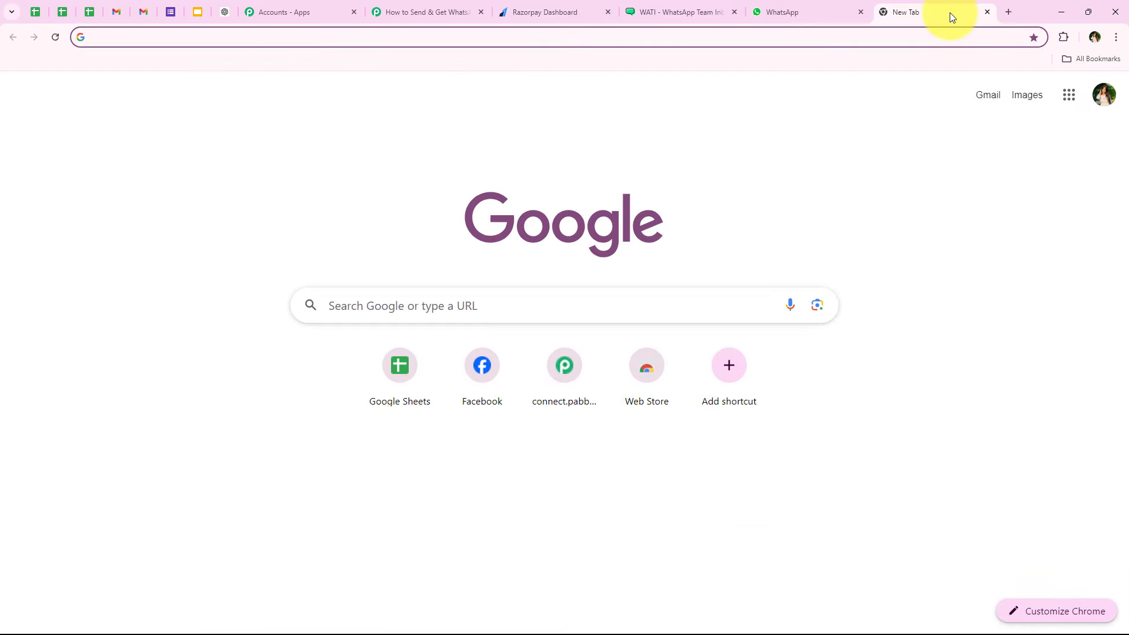
- Load the copied payment page and autofill the form from the saved demo profile
key(ctrl+v)
key(Return)
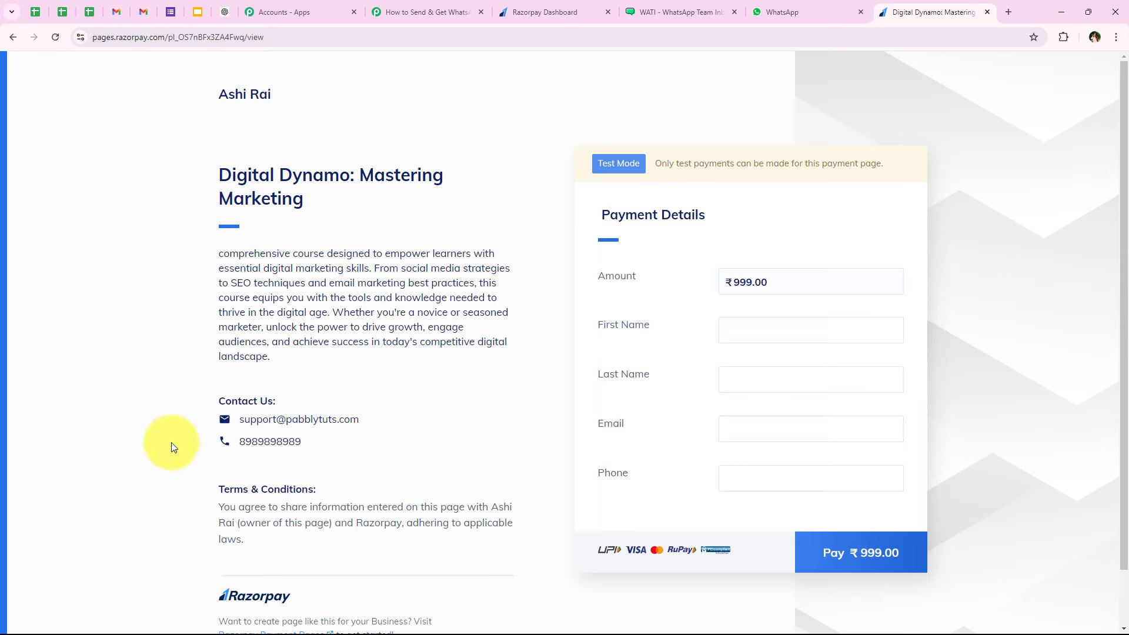
click(765, 324)
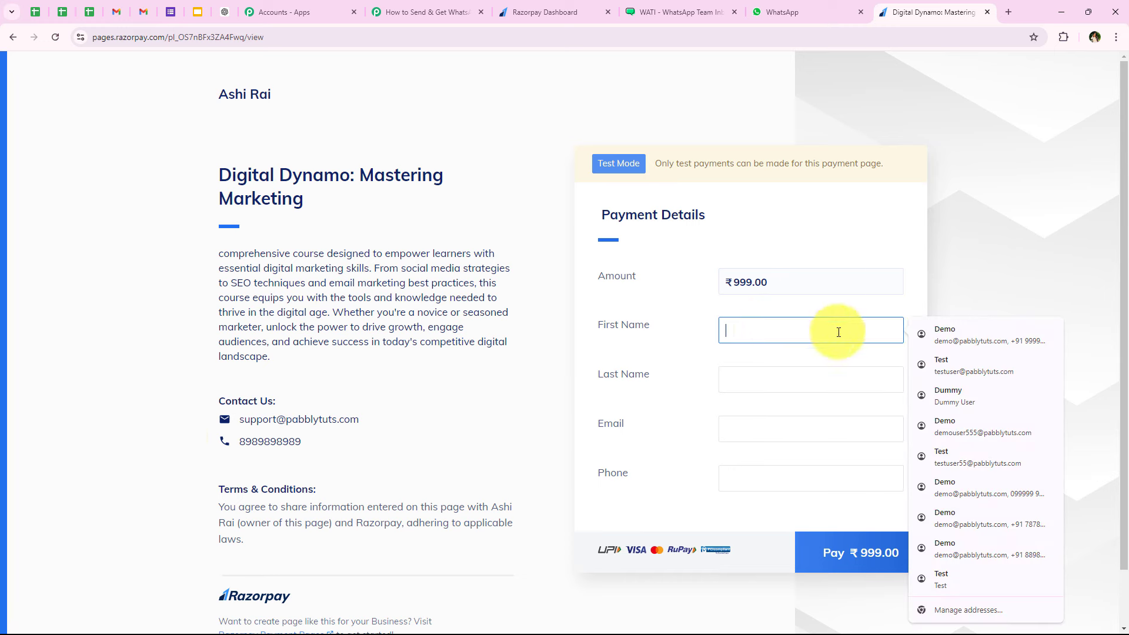
click(947, 330)
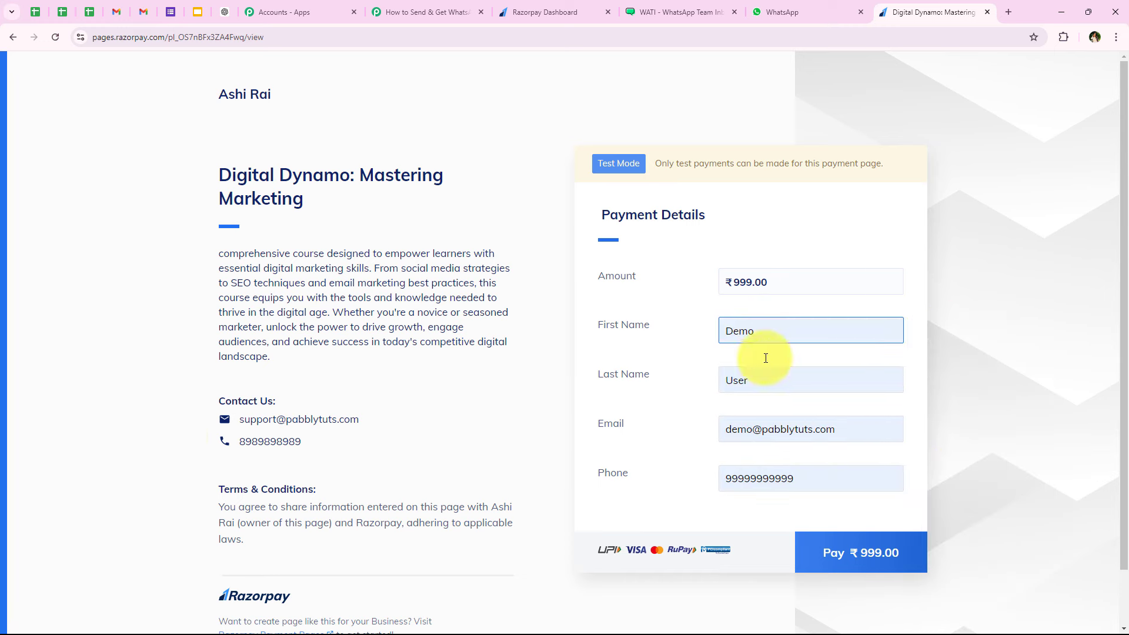
- Append 22 to the e-mail address and trim the phone number to 9 digits
click(753, 428)
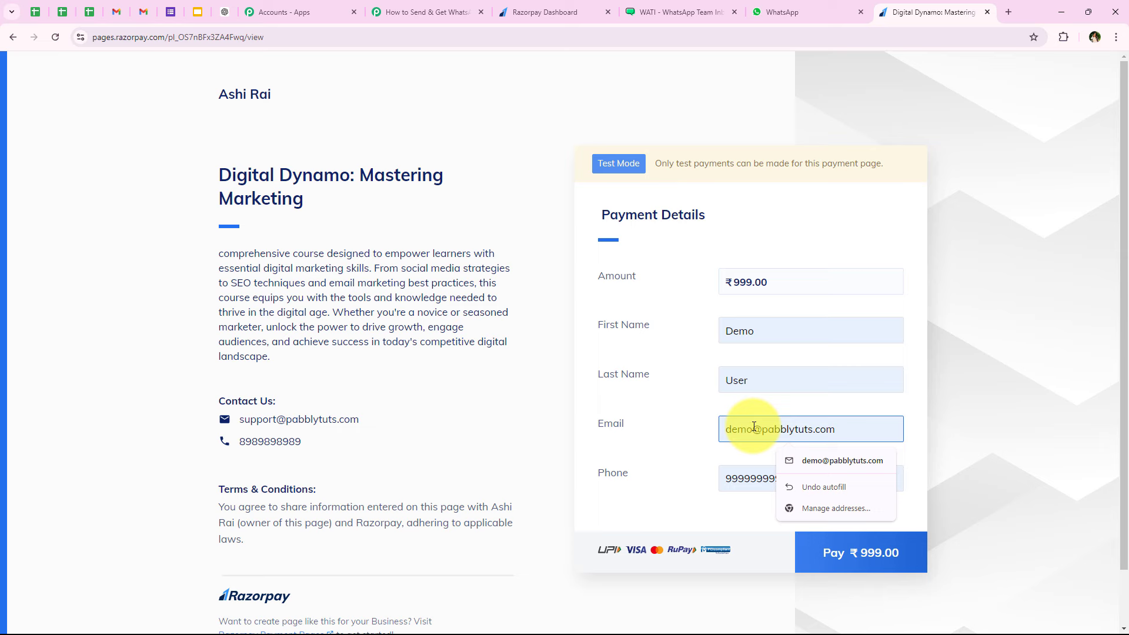
text(22)
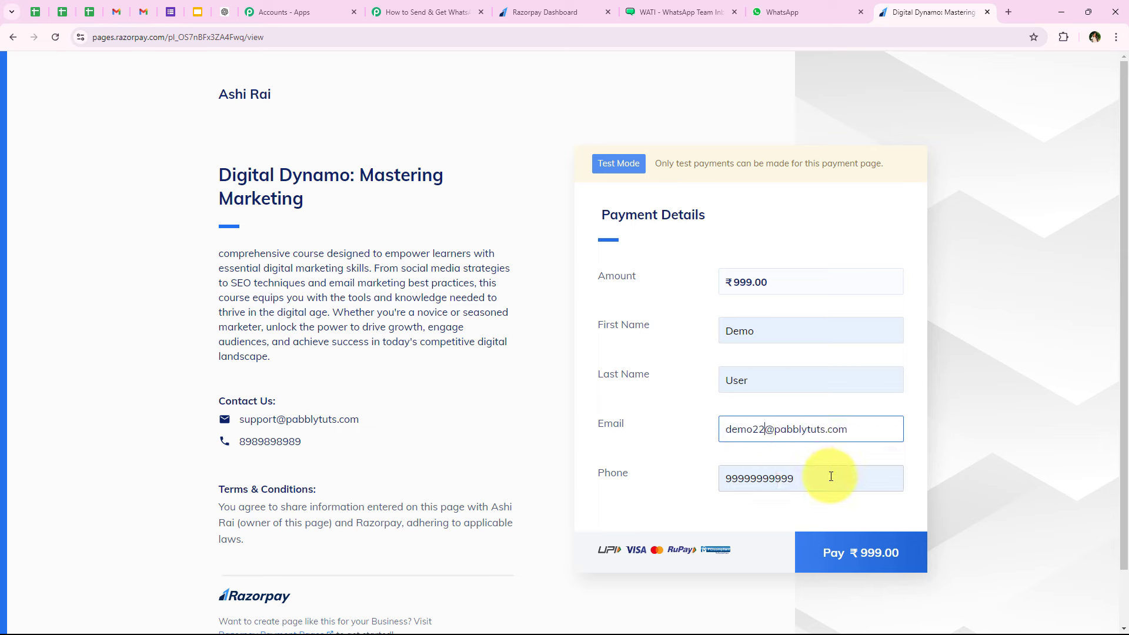
click(803, 490)
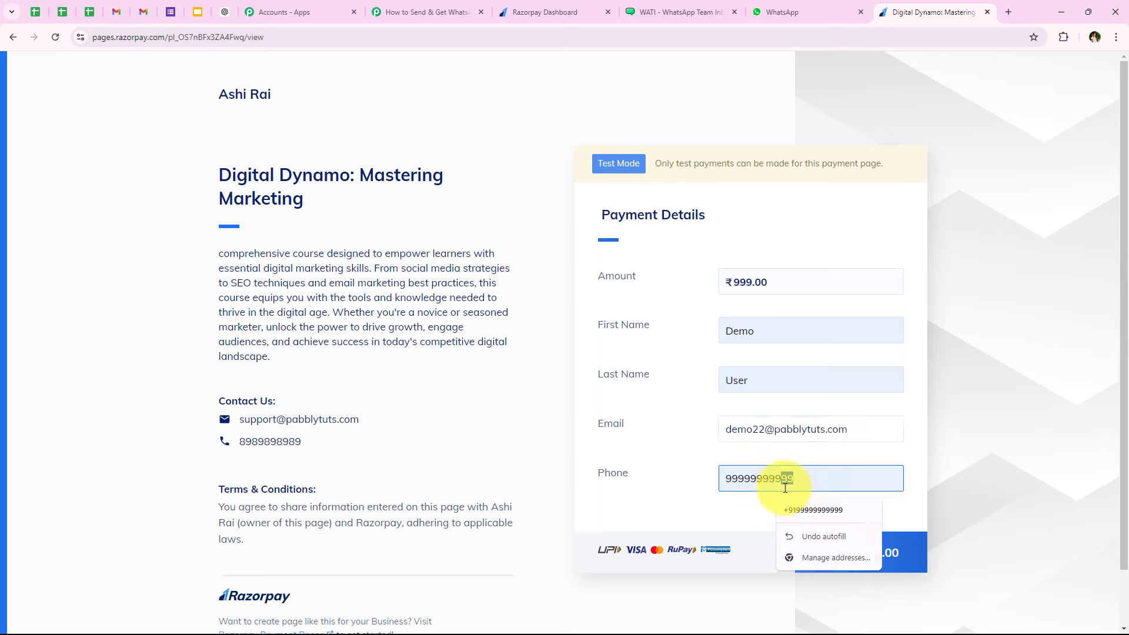
key(BackSpace)
click(714, 203)
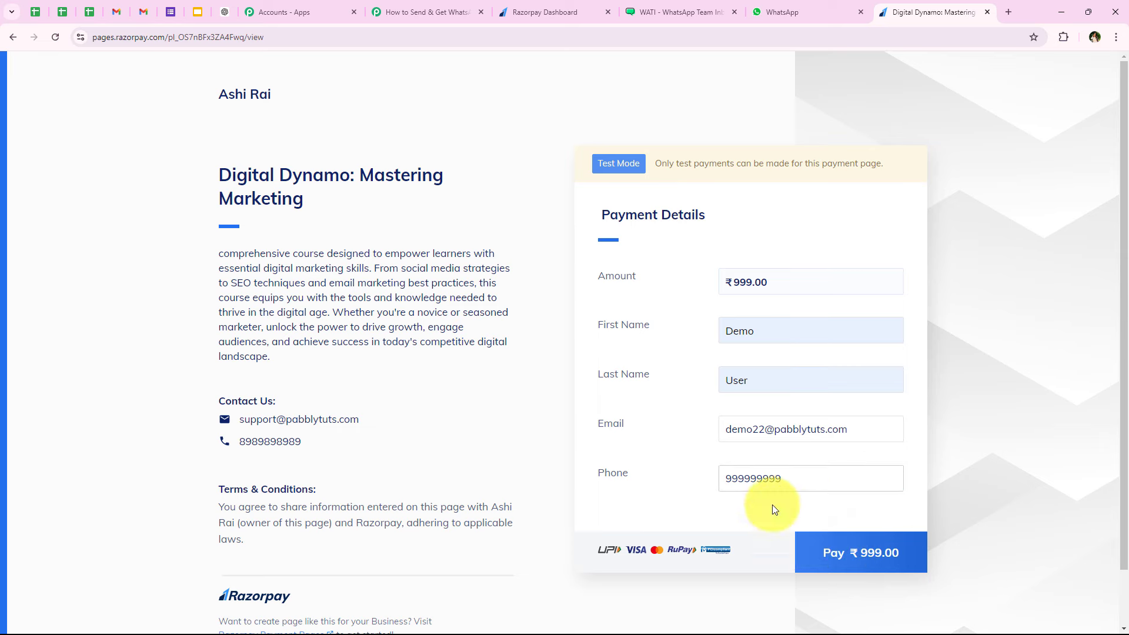
- Submit the ₹999 payment, complete the contact details and choose card payment
click(839, 556)
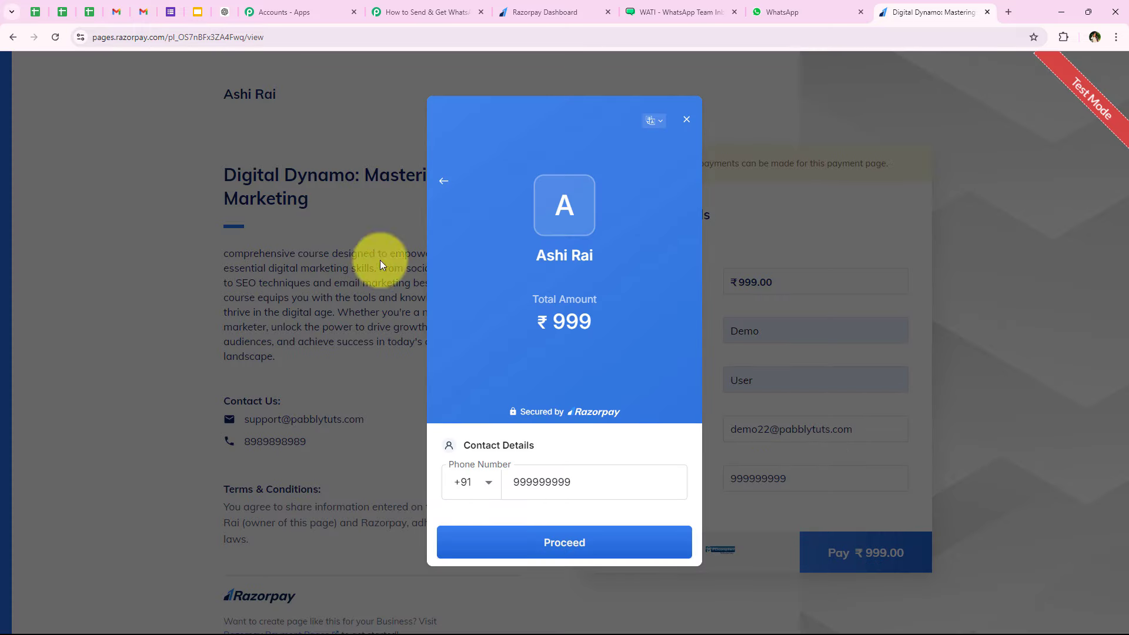
text(9)
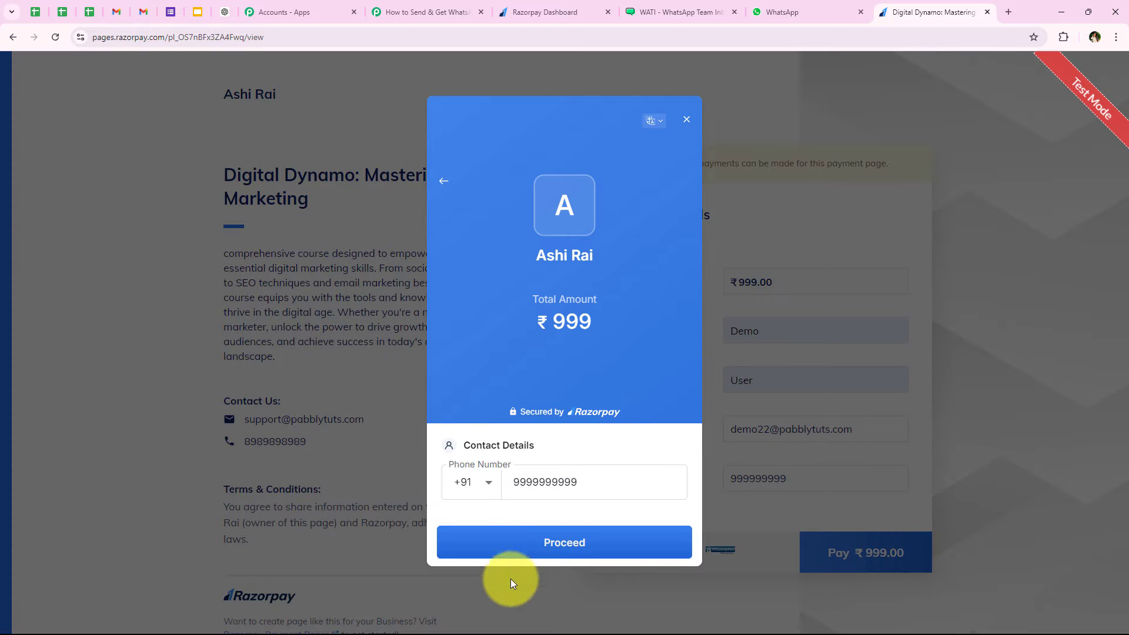
click(587, 543)
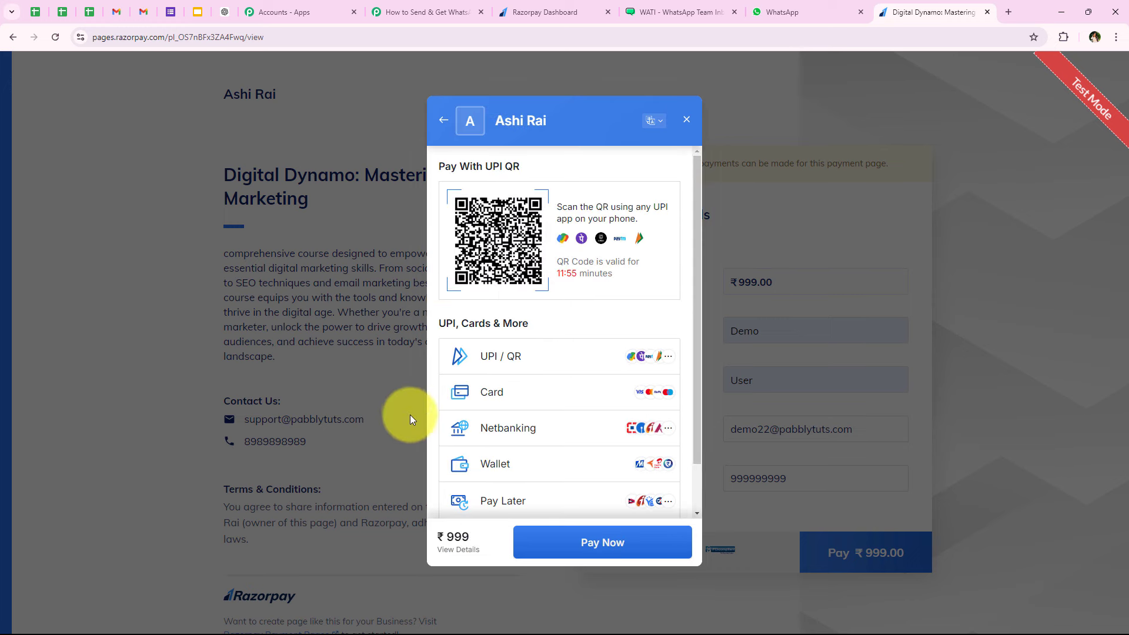
scroll(553, 255, down, 2)
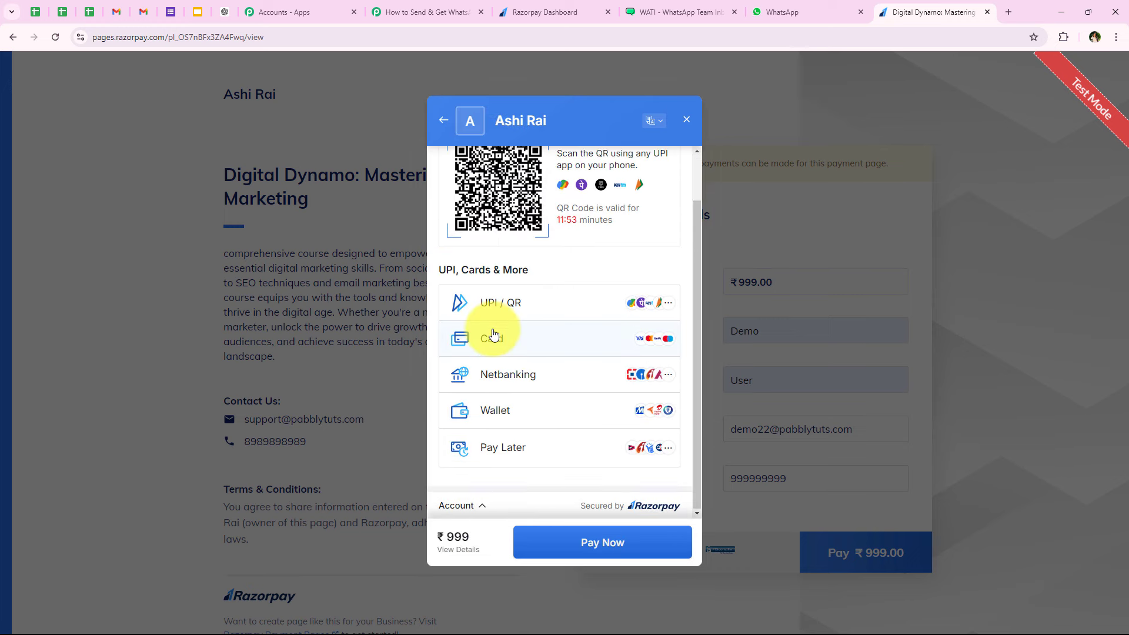
click(493, 335)
- Pay with the saved Visa test card without saving it, authorise via OTP, then return to Pabbly
click(503, 209)
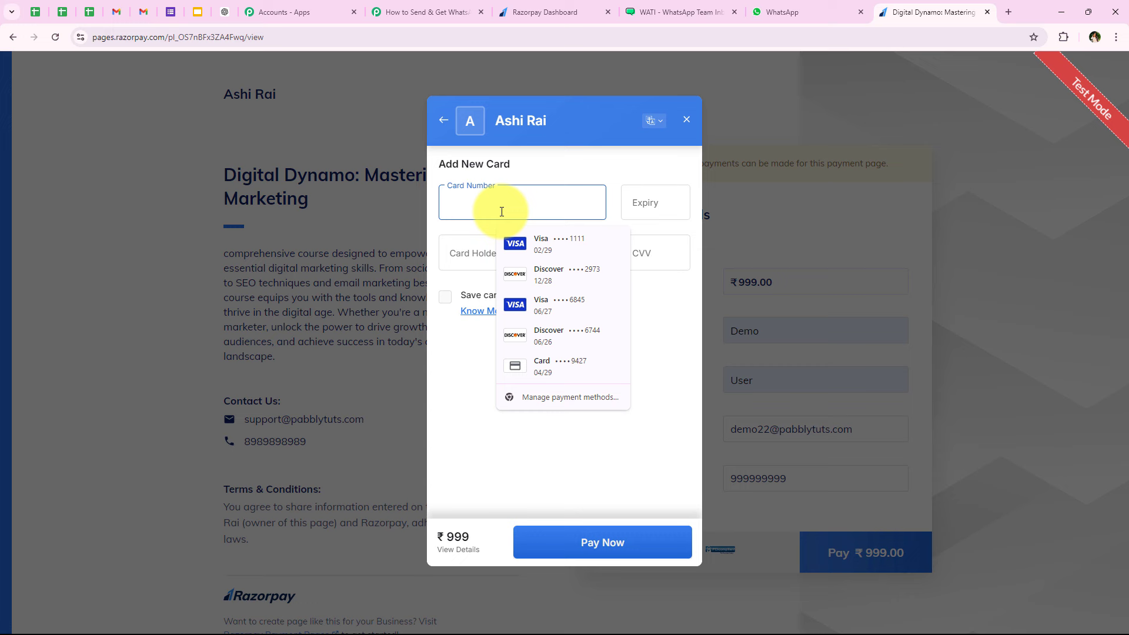
click(543, 242)
click(623, 256)
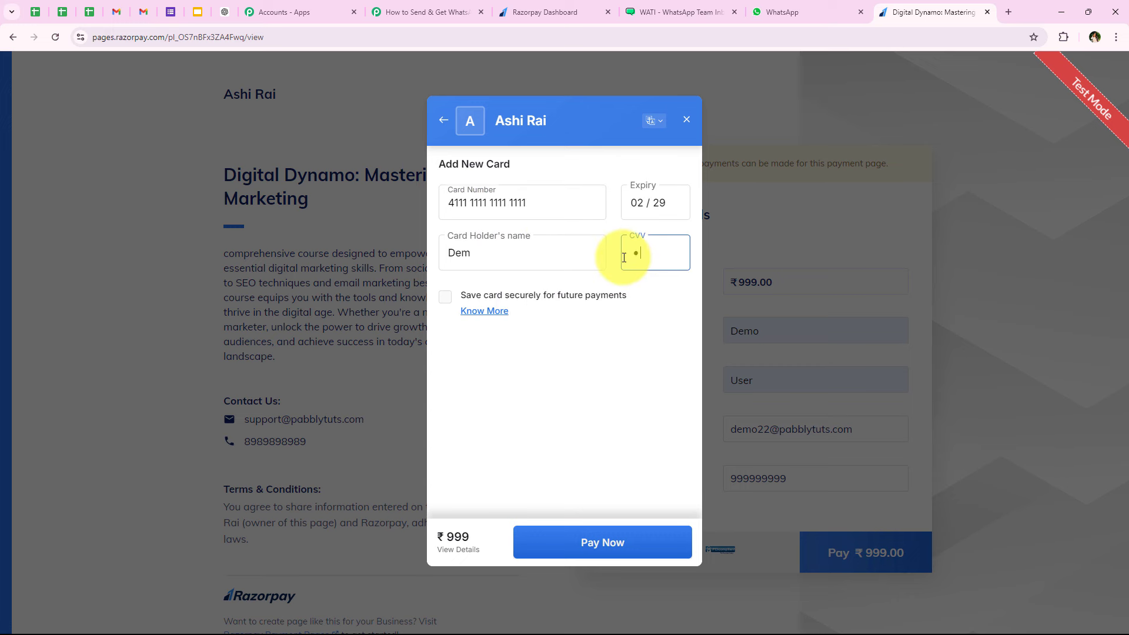
click(582, 546)
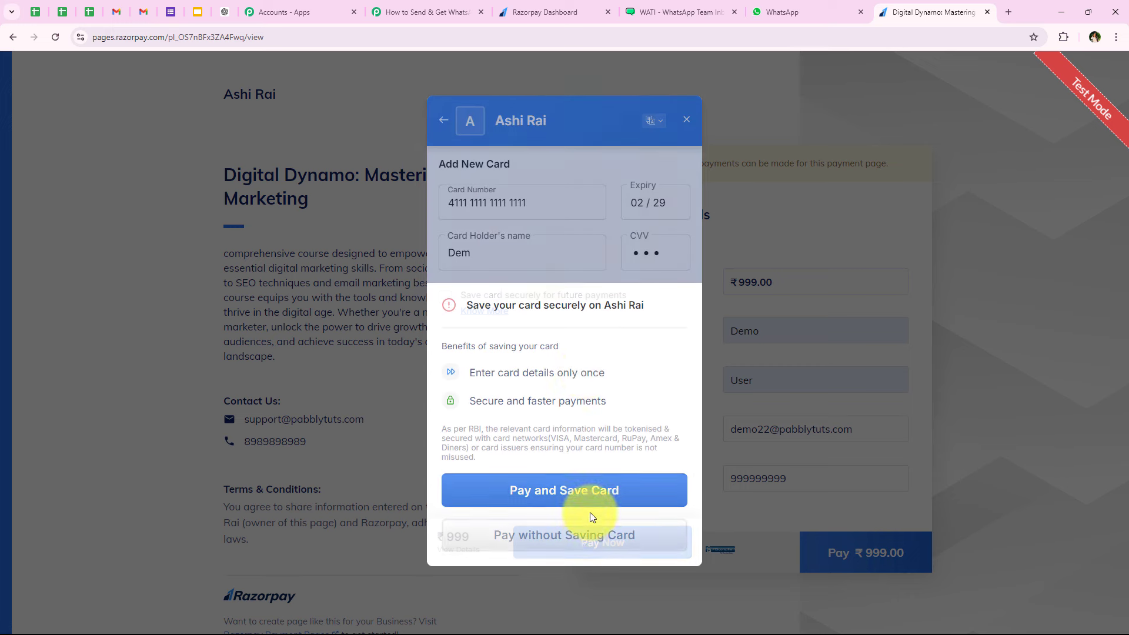
click(517, 532)
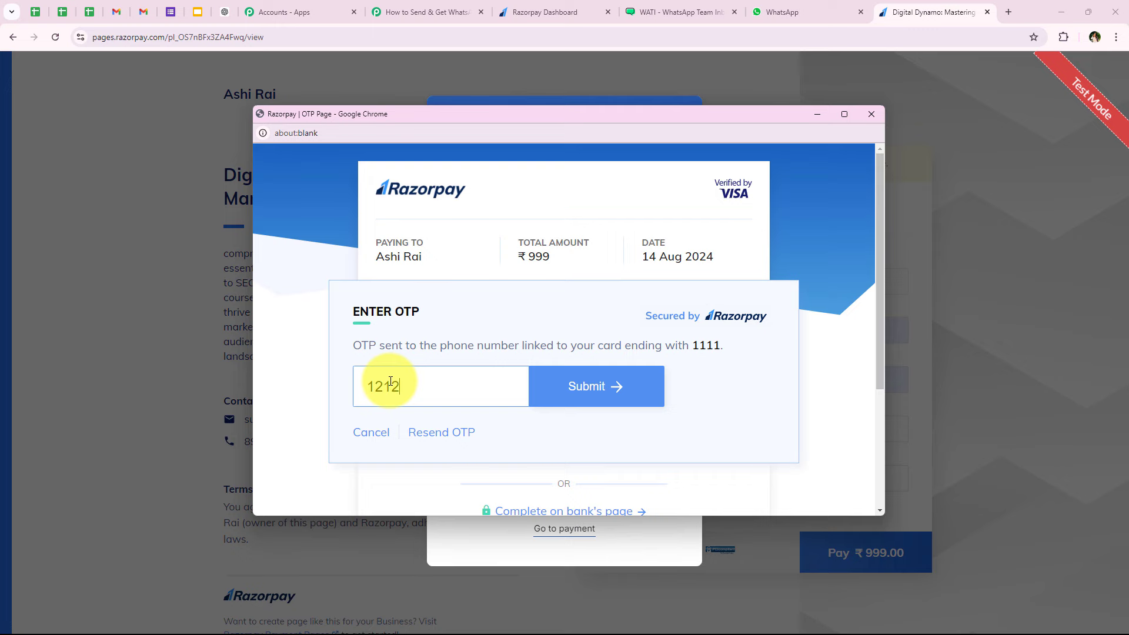
click(579, 386)
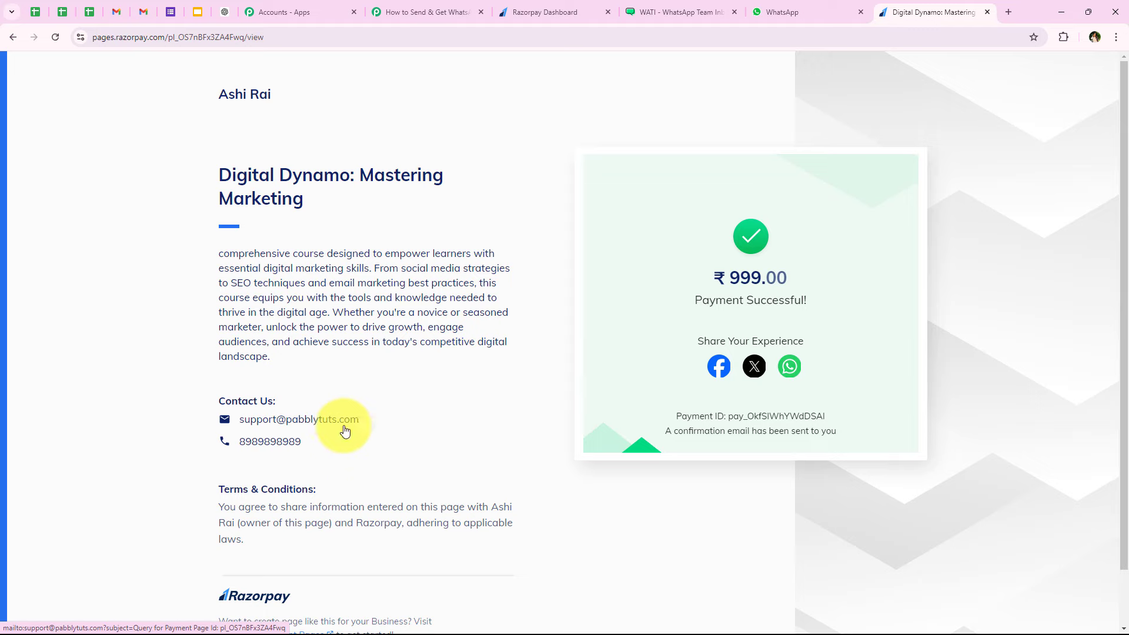
click(426, 11)
scroll(425, 238, up, 1)
- Inspect the captured phone, last name, first name and e-mail values in the Razorpay response
scroll(424, 238, down, 4)
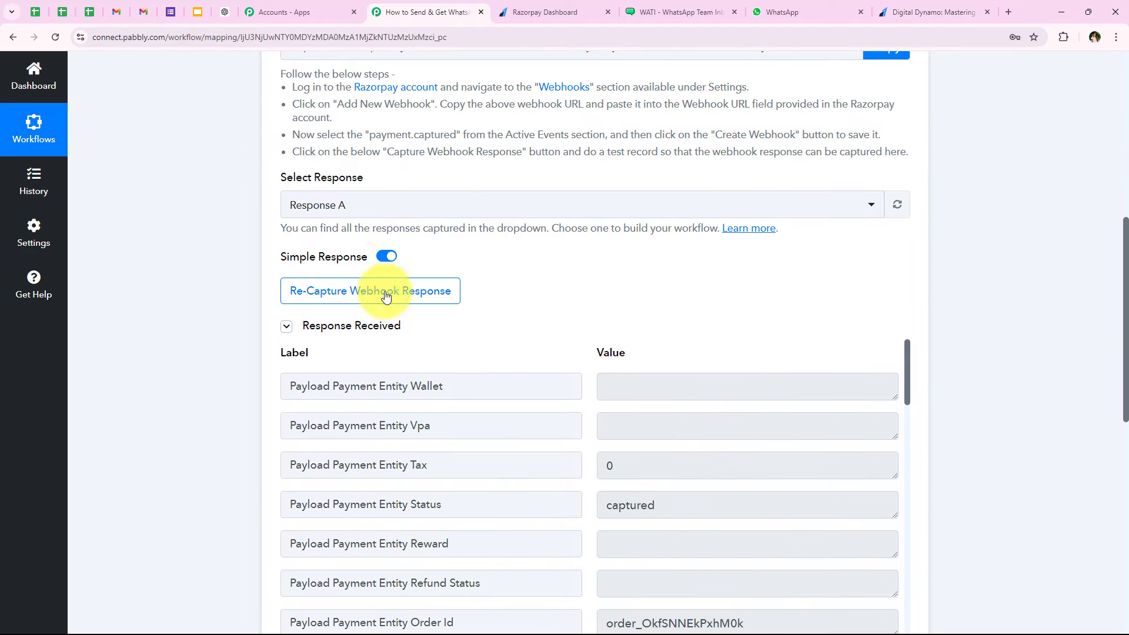
scroll(689, 234, down, 2)
scroll(582, 265, down, 3)
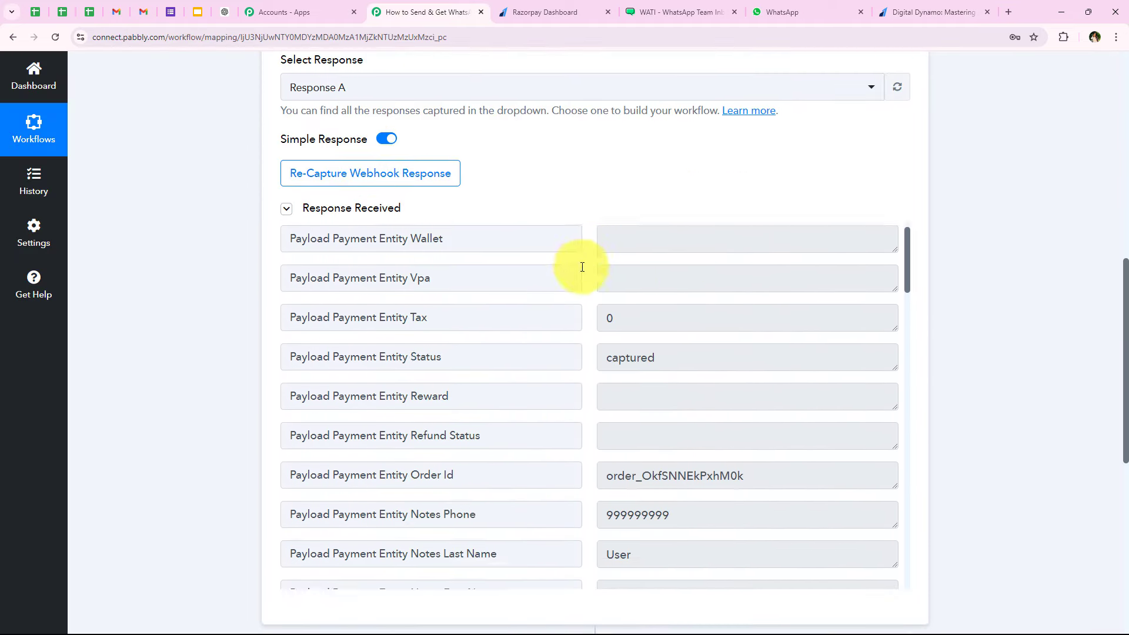
scroll(611, 294, up, 2)
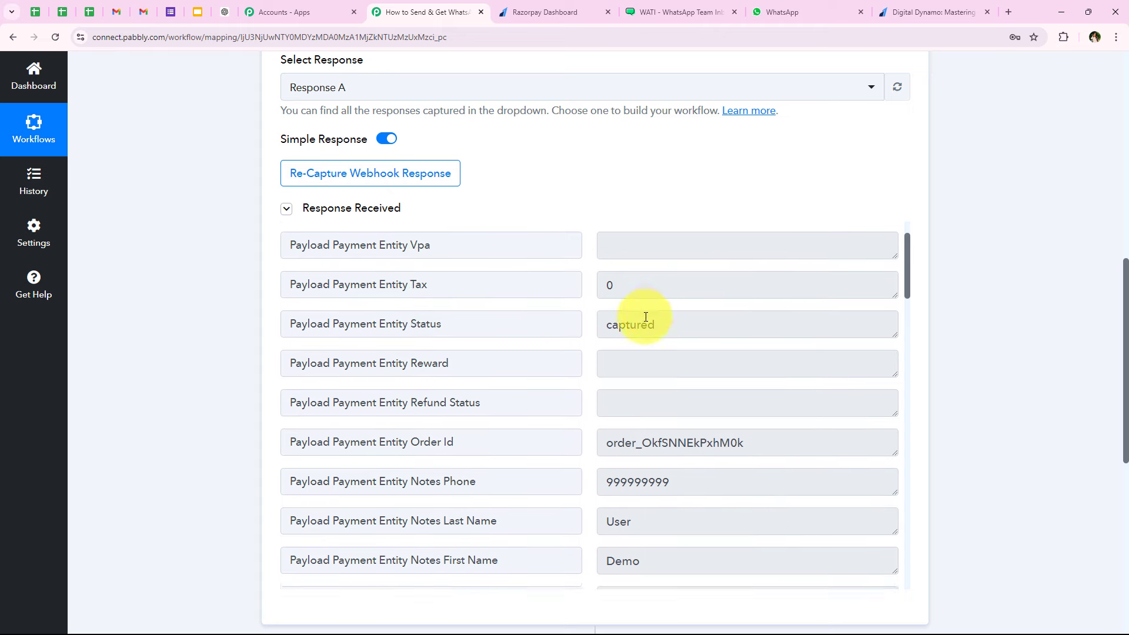
scroll(676, 311, down, 3)
double_click(699, 306)
double_click(653, 349)
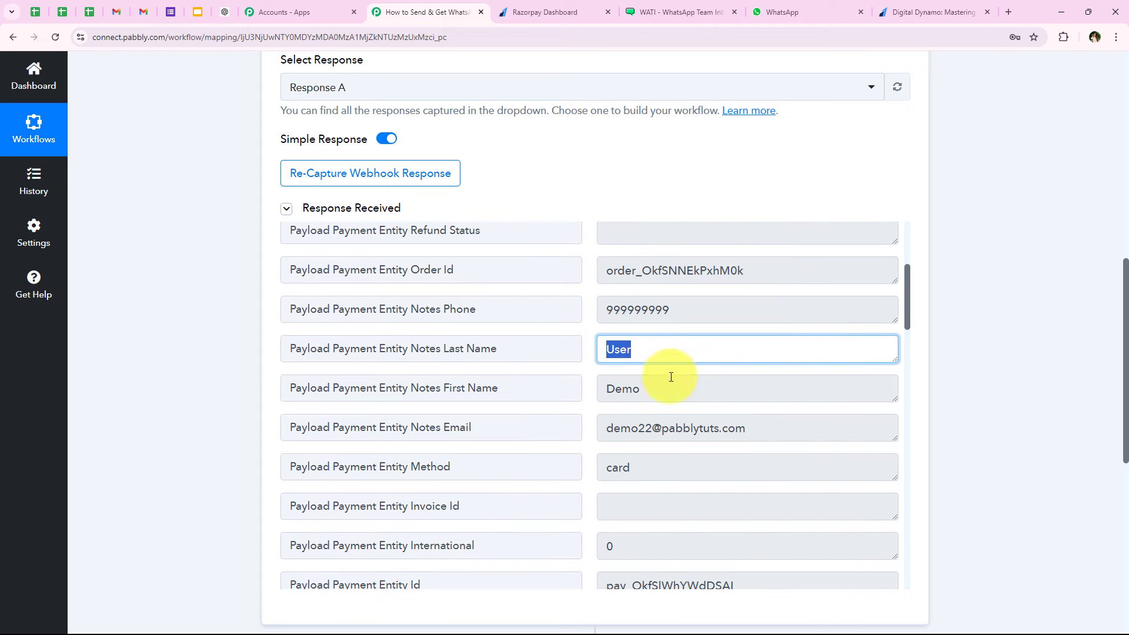
double_click(670, 385)
triple_click(764, 428)
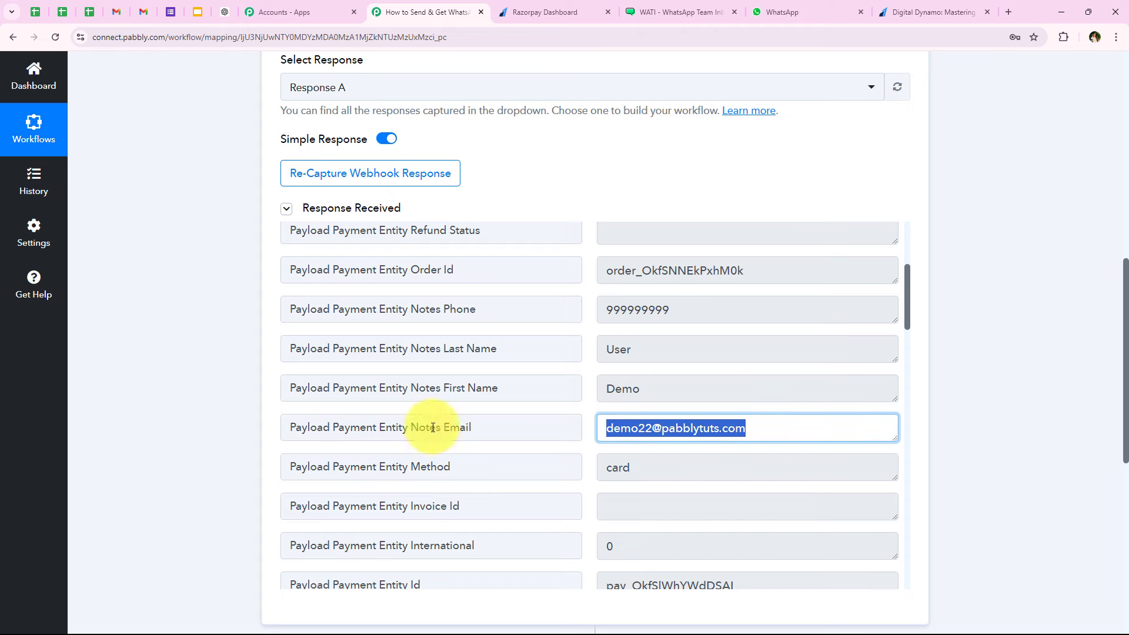
scroll(528, 372, down, 5)
scroll(528, 372, down, 10)
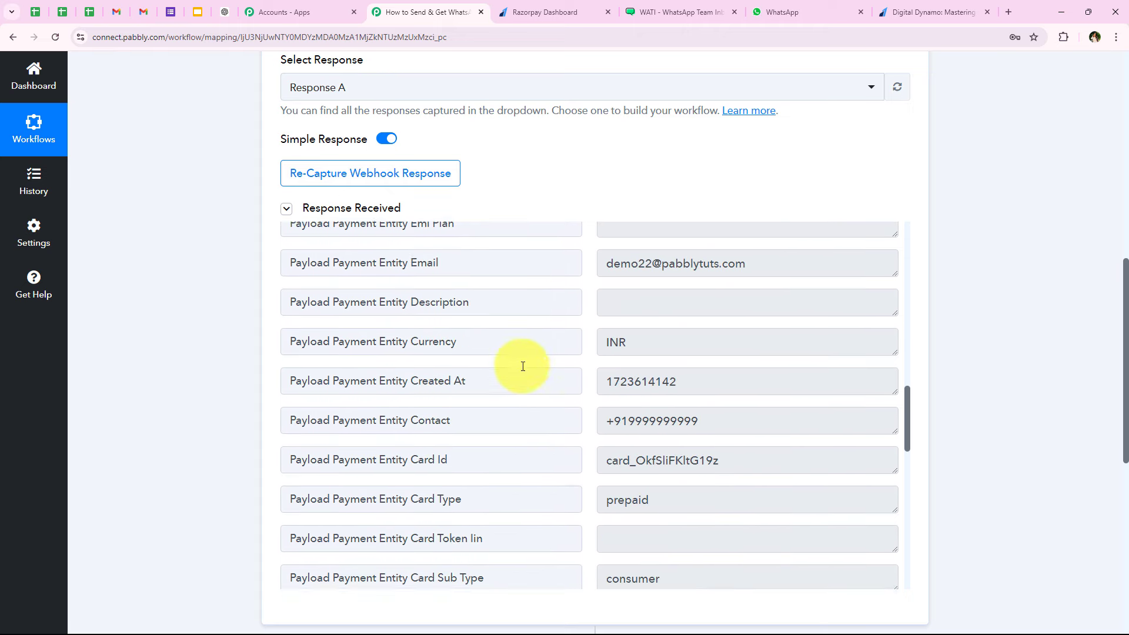
scroll(523, 366, down, 10)
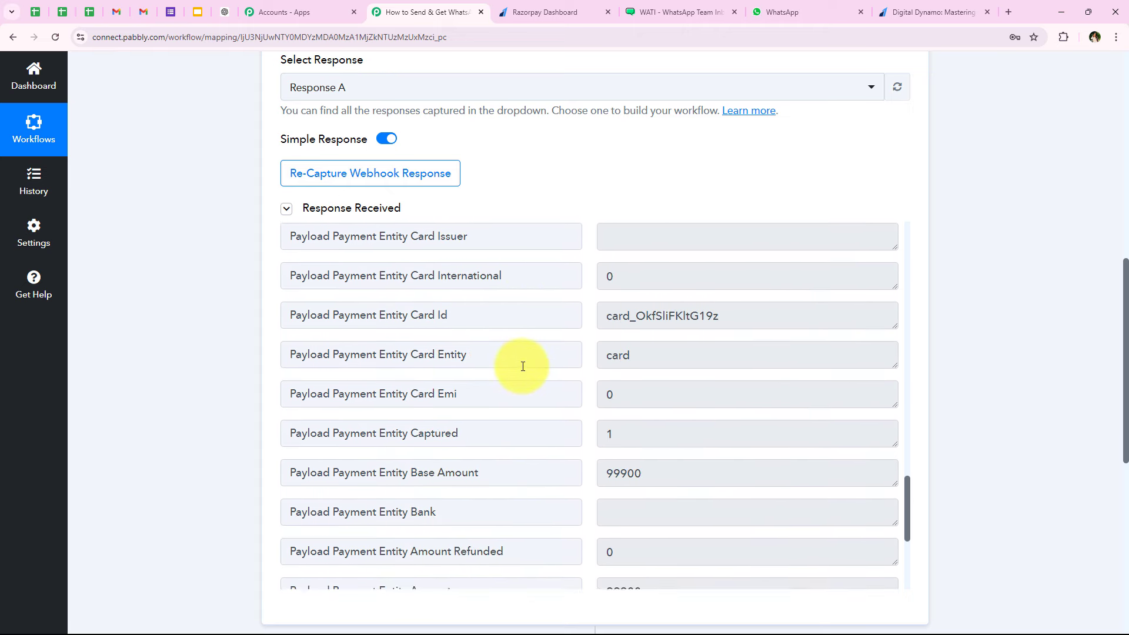
scroll(442, 365, up, 9)
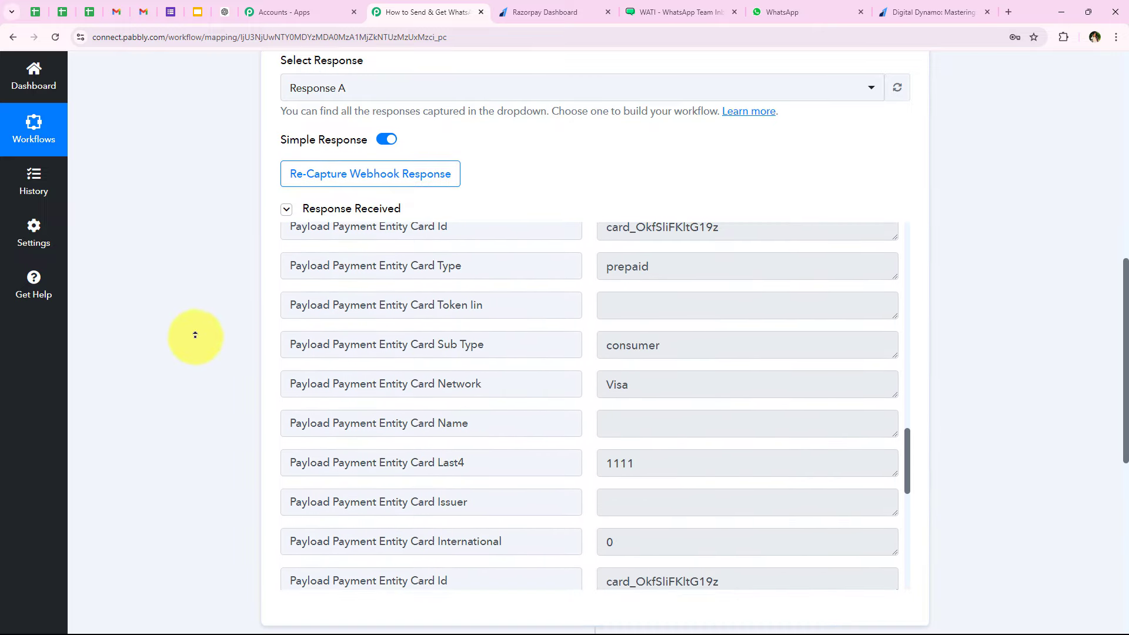
scroll(176, 235, up, 10)
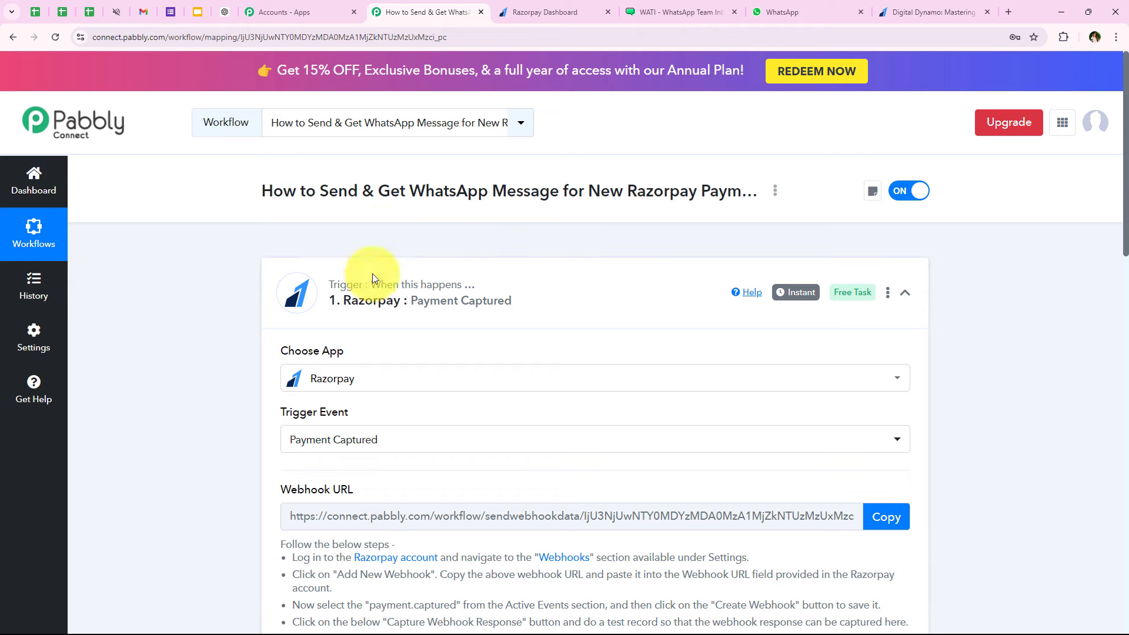
- Collapse the Razorpay Payment Captured trigger and check the Mastering Marketing payment success page
click(303, 288)
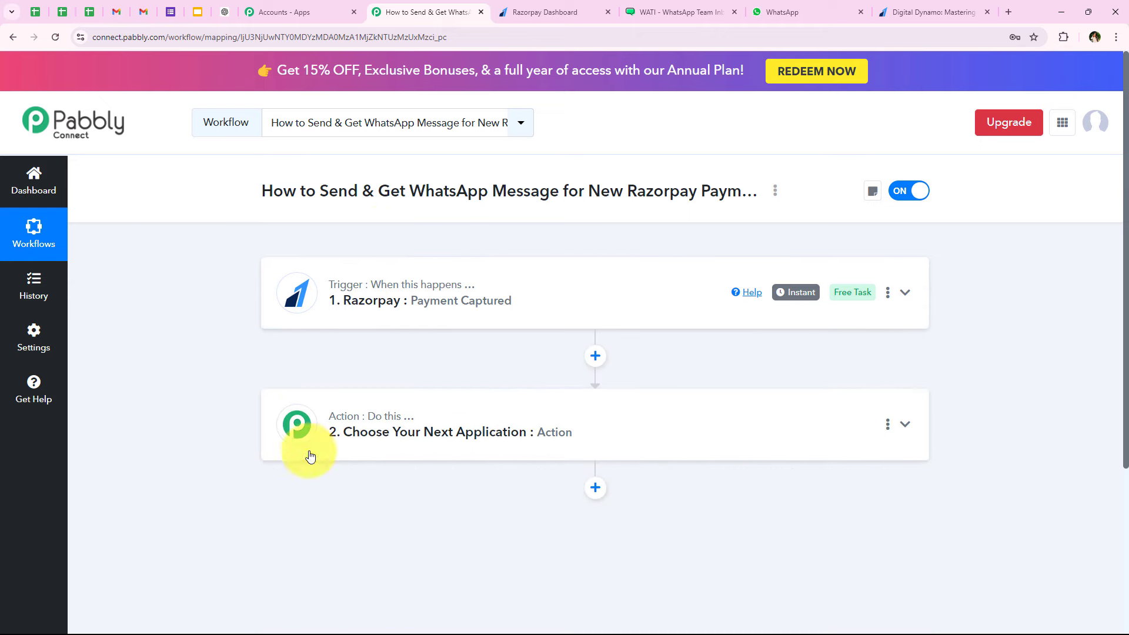
click(888, 11)
click(283, 321)
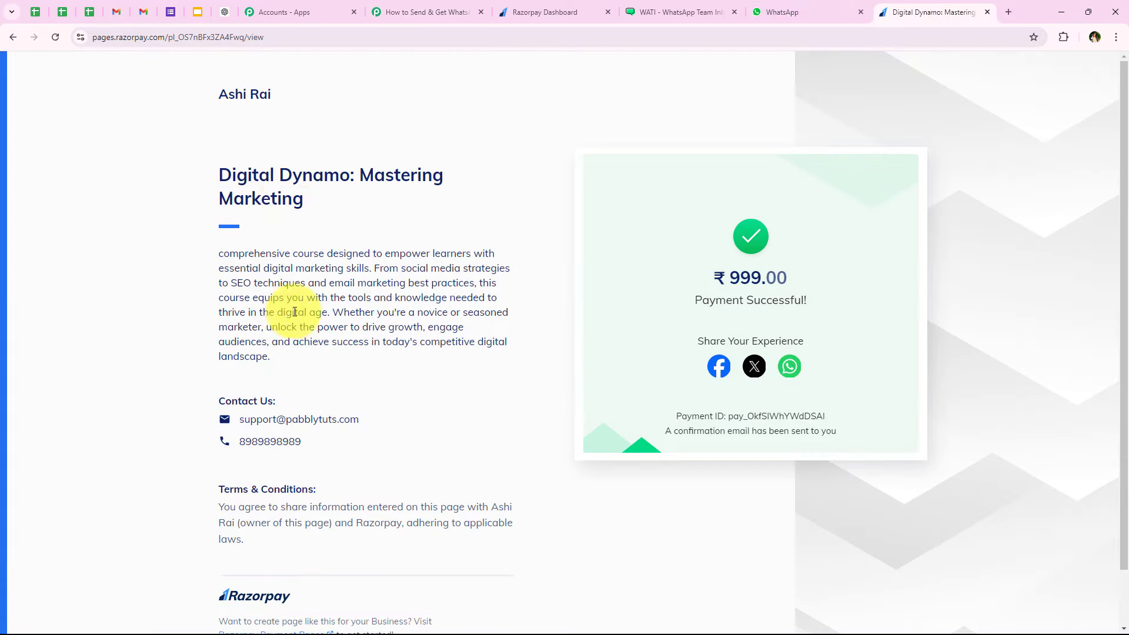
drag(356, 177, 417, 217)
click(196, 308)
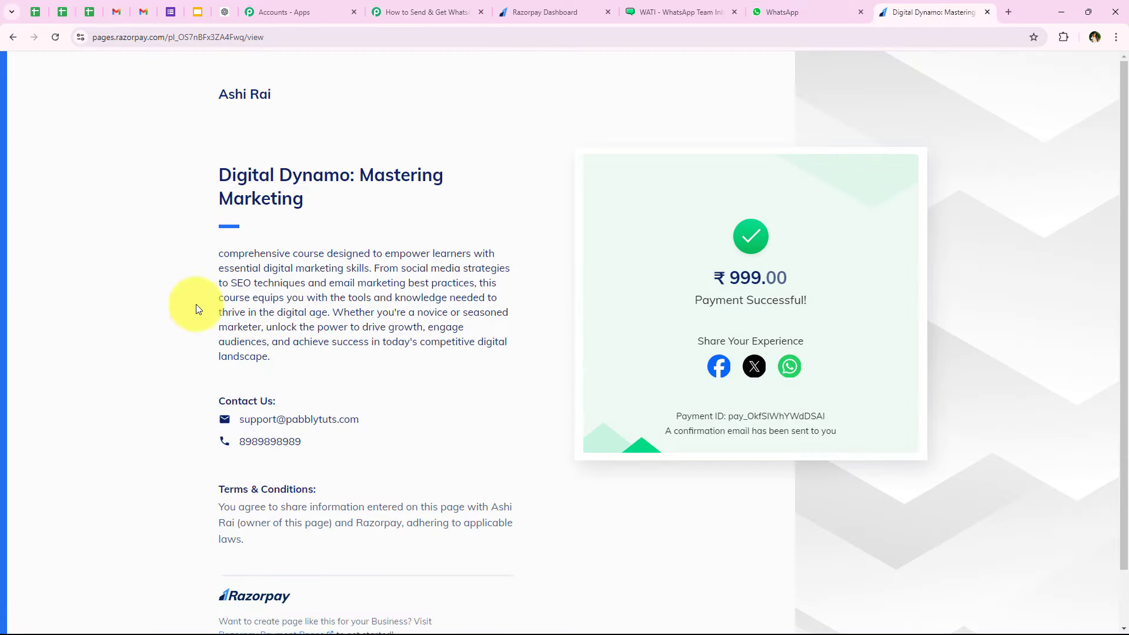
click(397, 17)
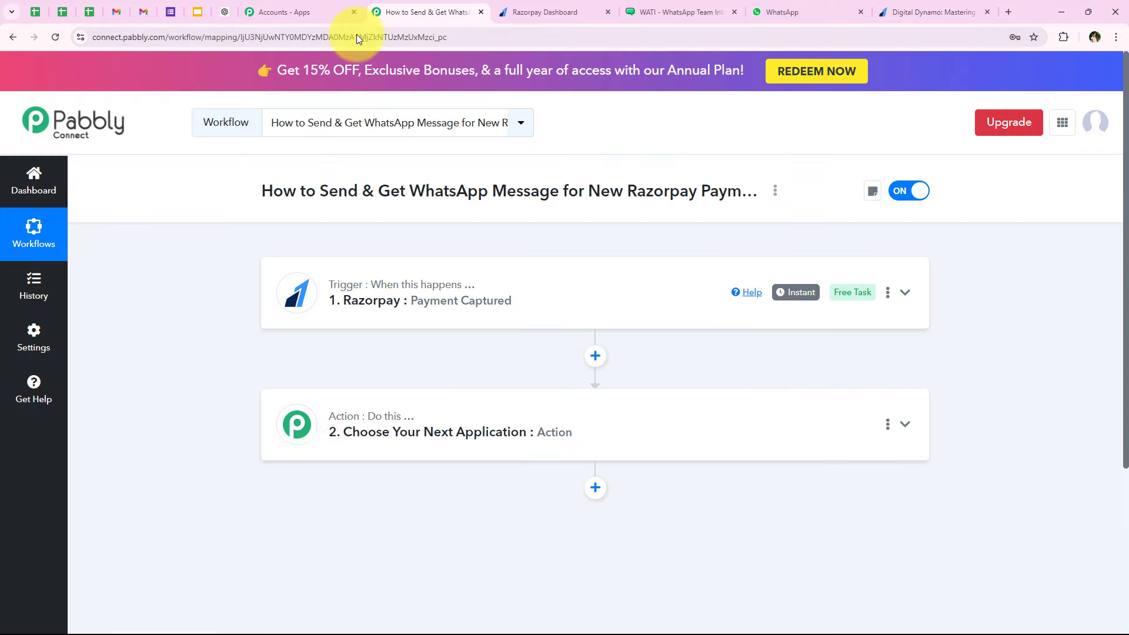
- Make the second step a Filter (Pabbly) action using the Filter Values event, and connect it
click(302, 421)
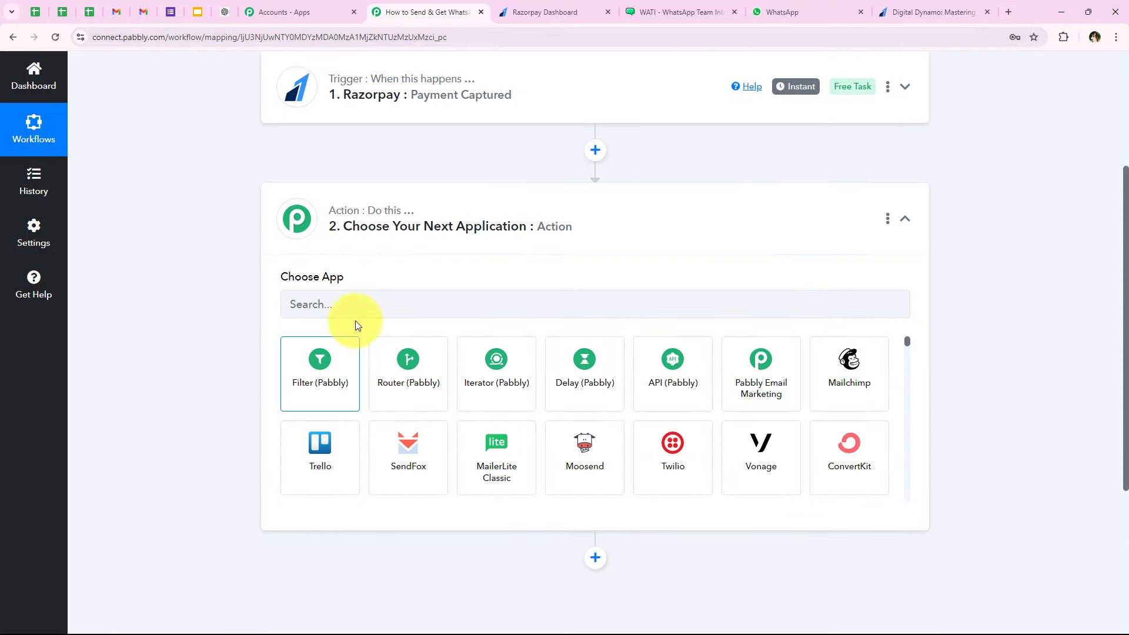
click(347, 298)
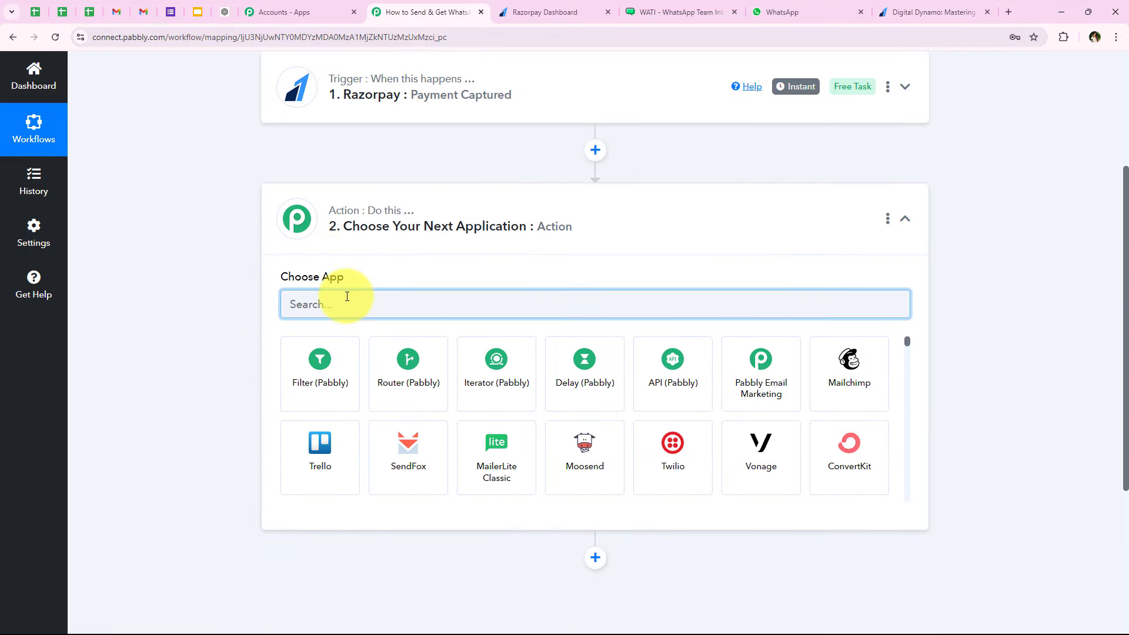
text(Filt)
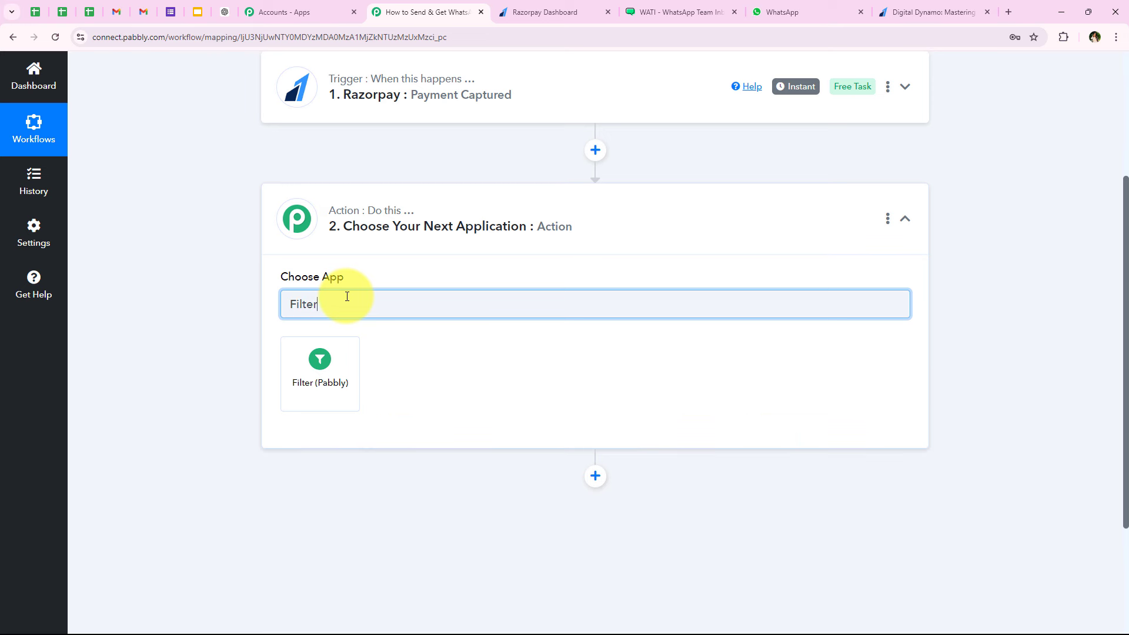
text(er)
click(341, 379)
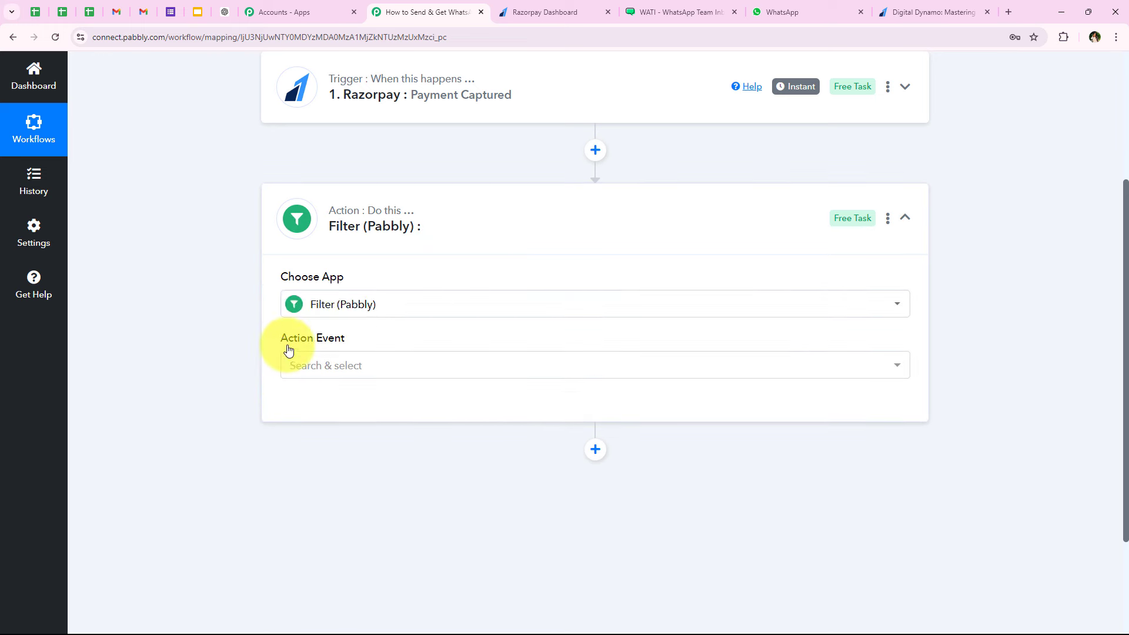
drag(277, 333, 352, 340)
click(323, 365)
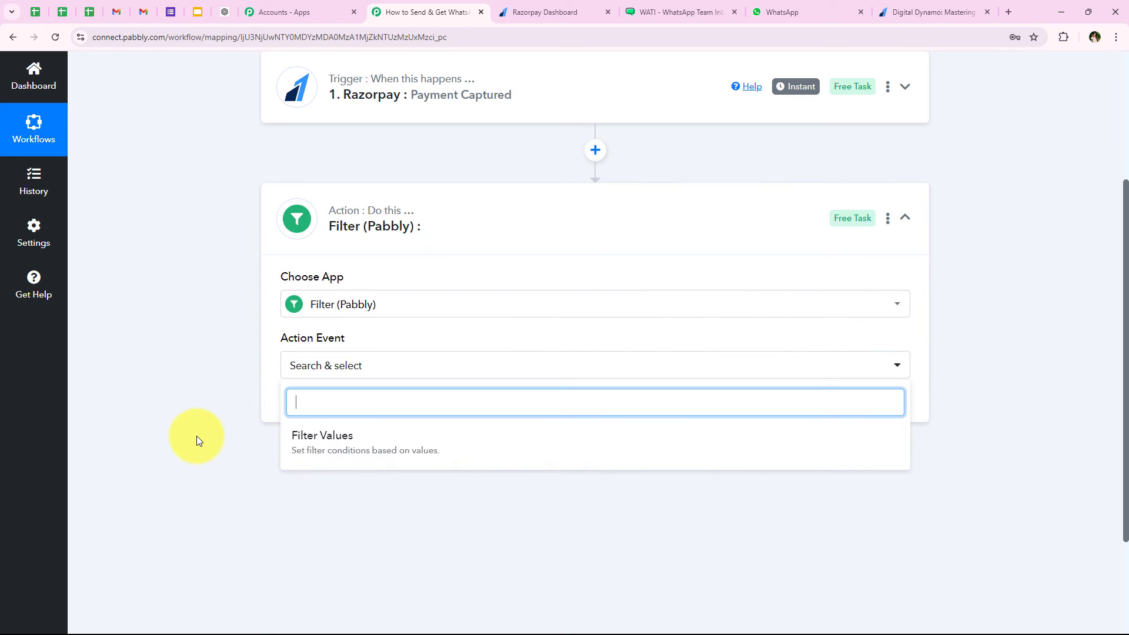
click(322, 453)
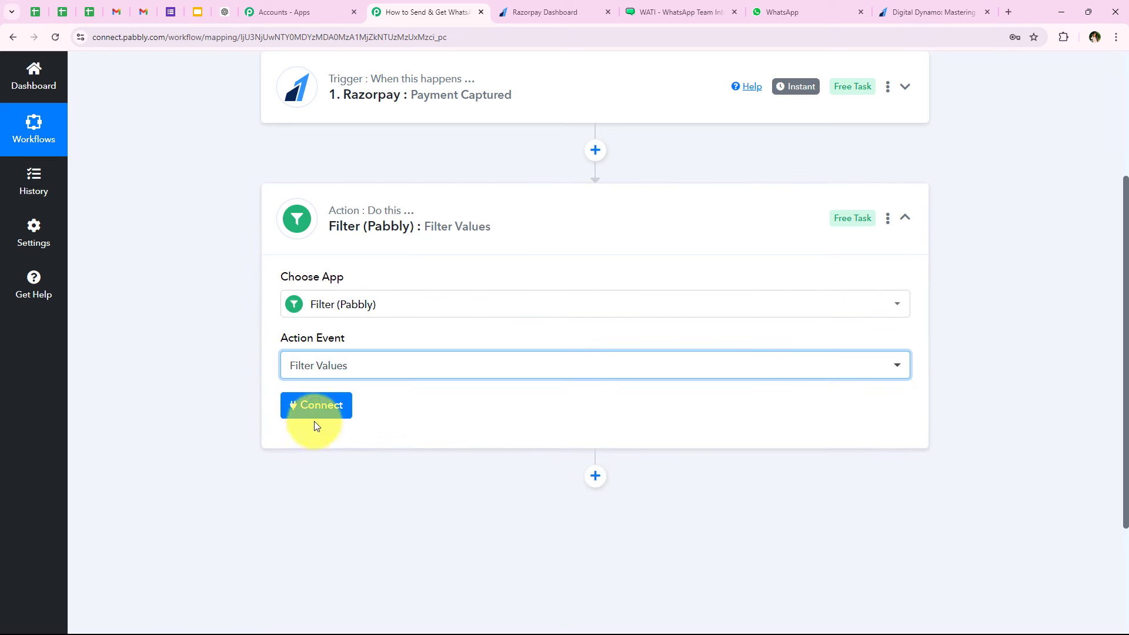
click(318, 405)
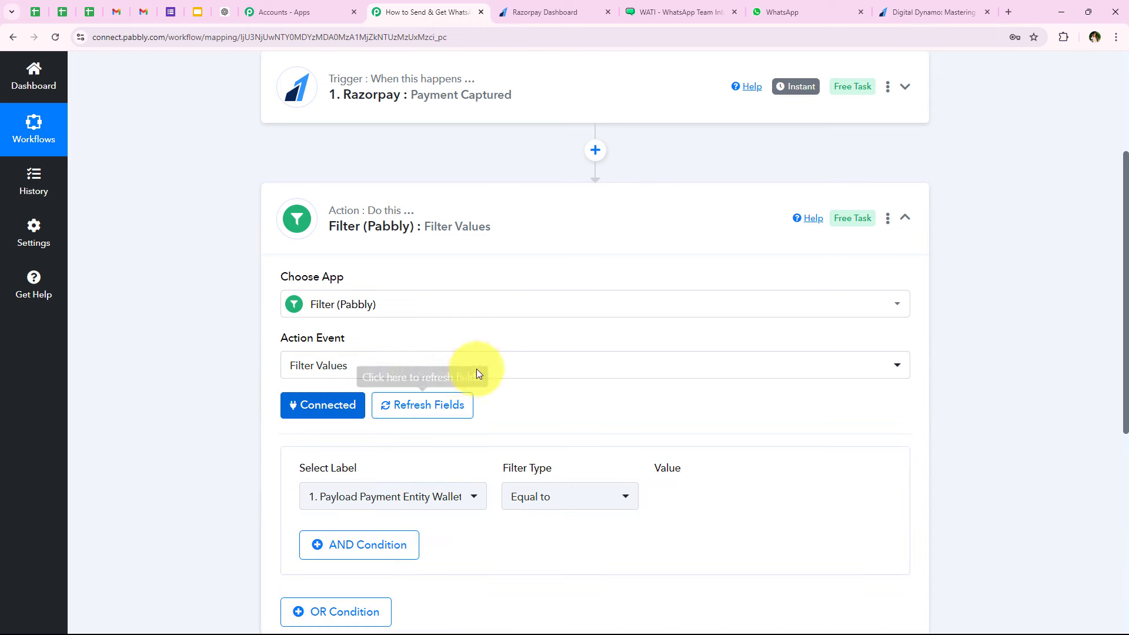
- Choose the Razorpay payment entity Amount field as the filter label, with Equal to
scroll(503, 298, up, 1)
scroll(503, 298, down, 2)
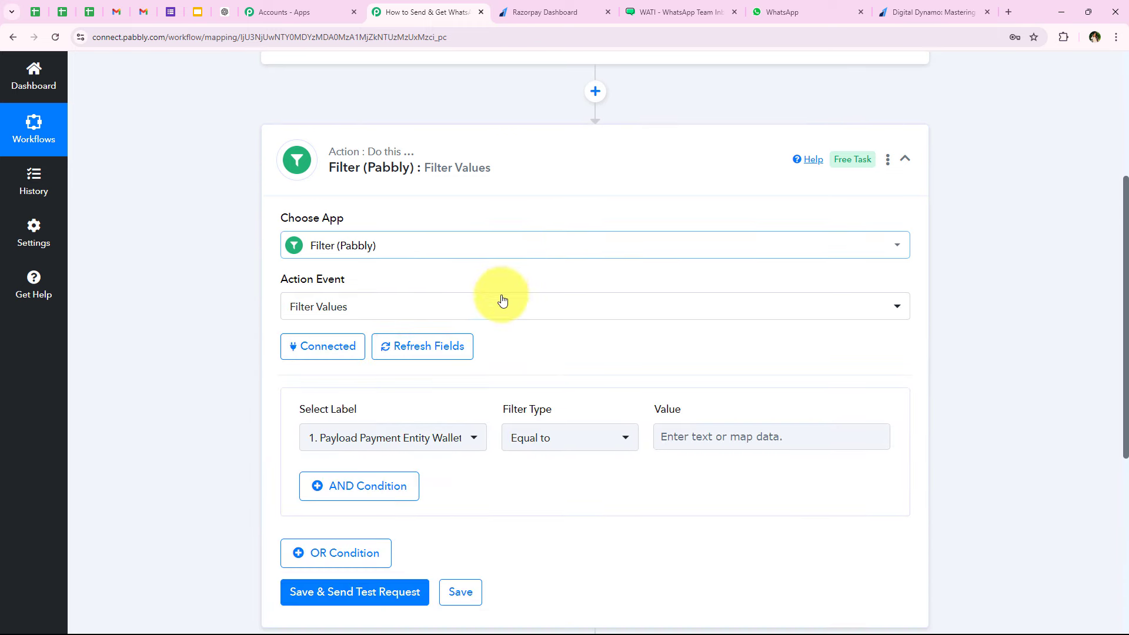
scroll(424, 442, down, 1)
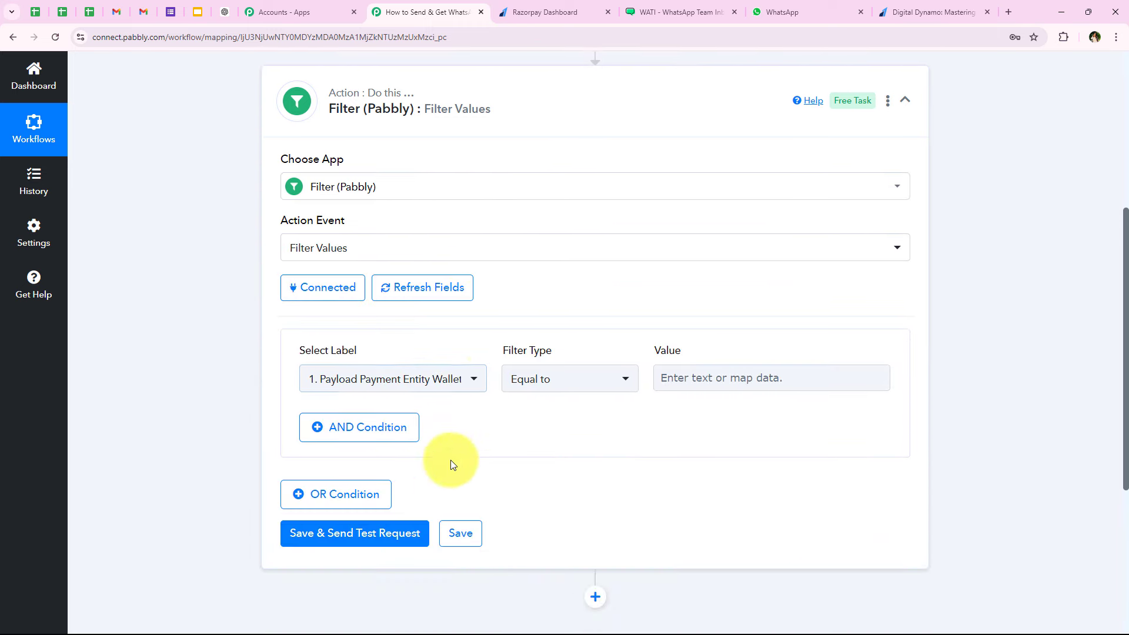
click(372, 383)
click(356, 325)
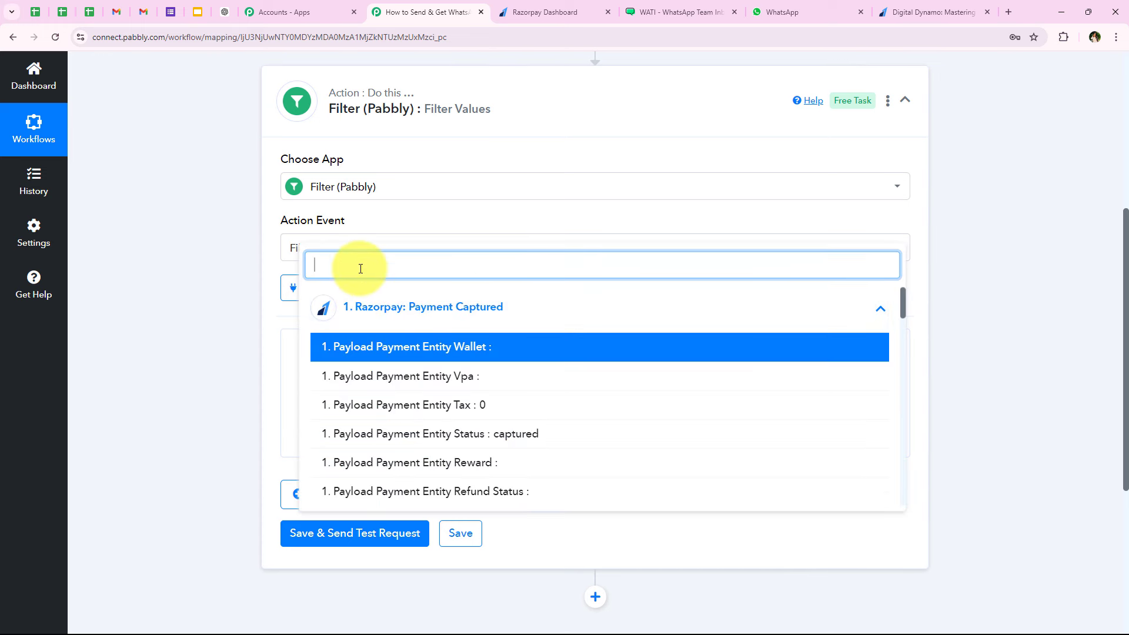
text(pay)
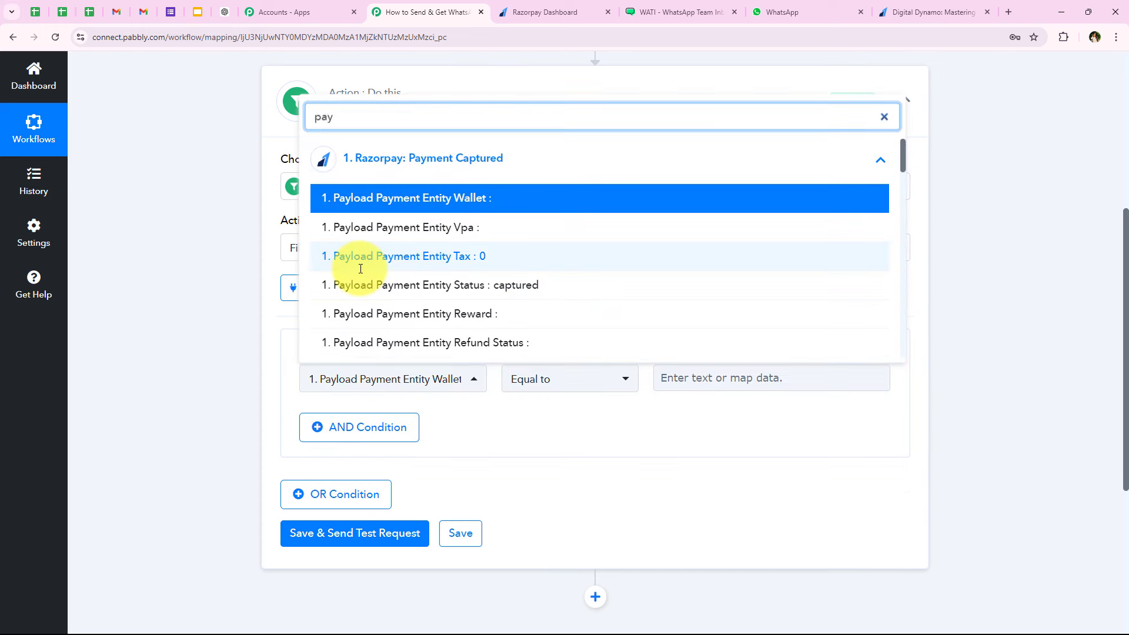
key(BackSpace)
key(BackSpace)
key(BackSpace)
key(BackSpace)
text(amoun)
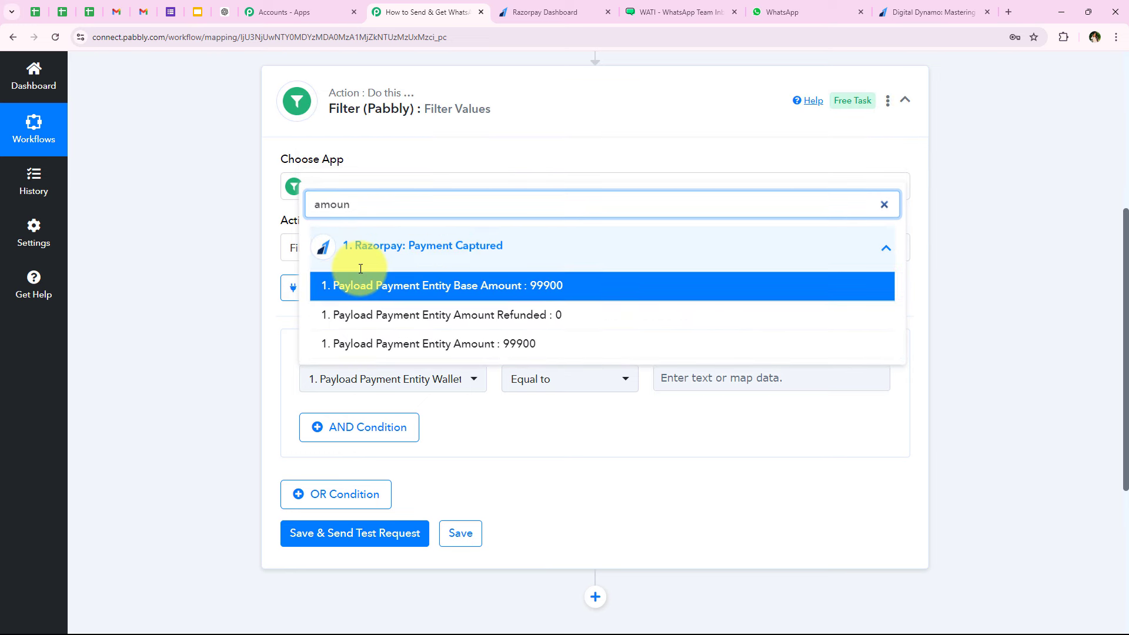
click(519, 346)
click(599, 376)
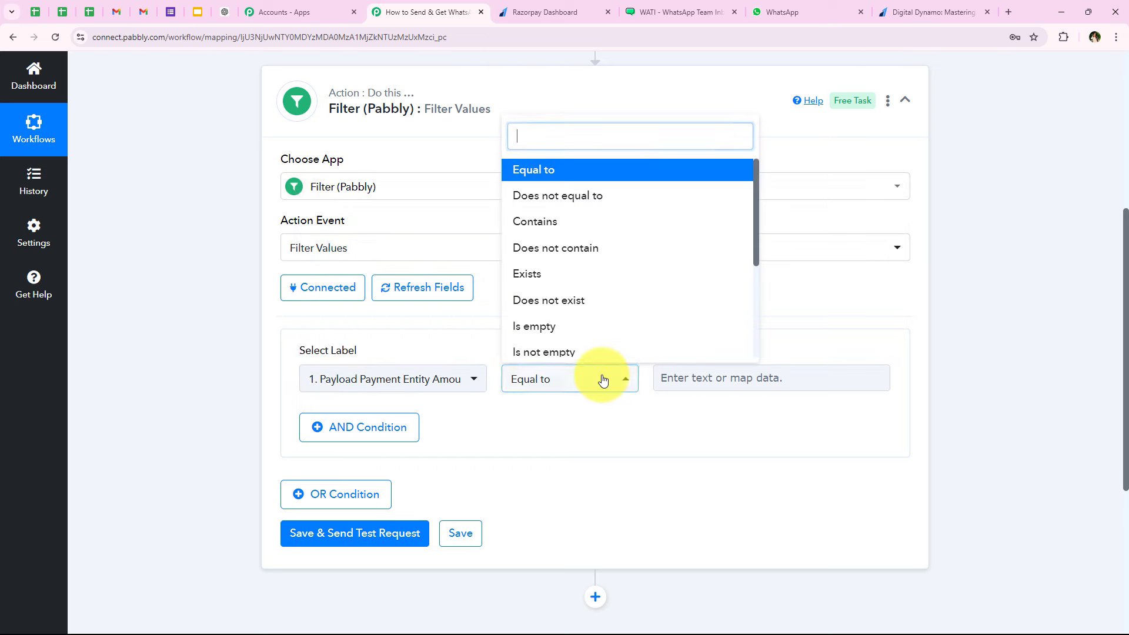
click(552, 171)
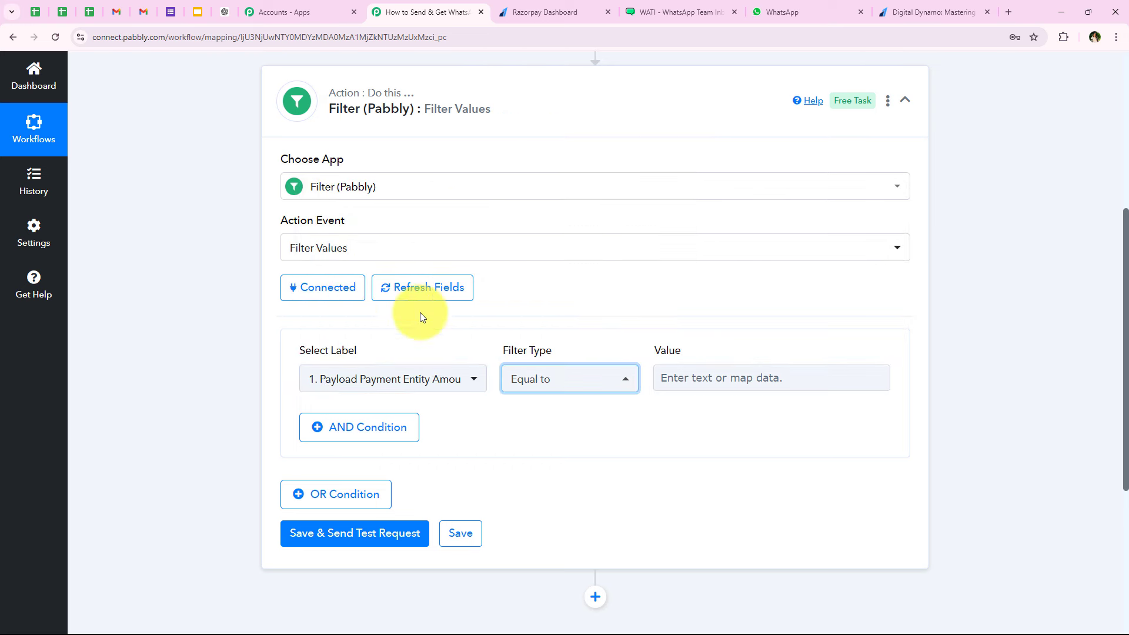
click(385, 383)
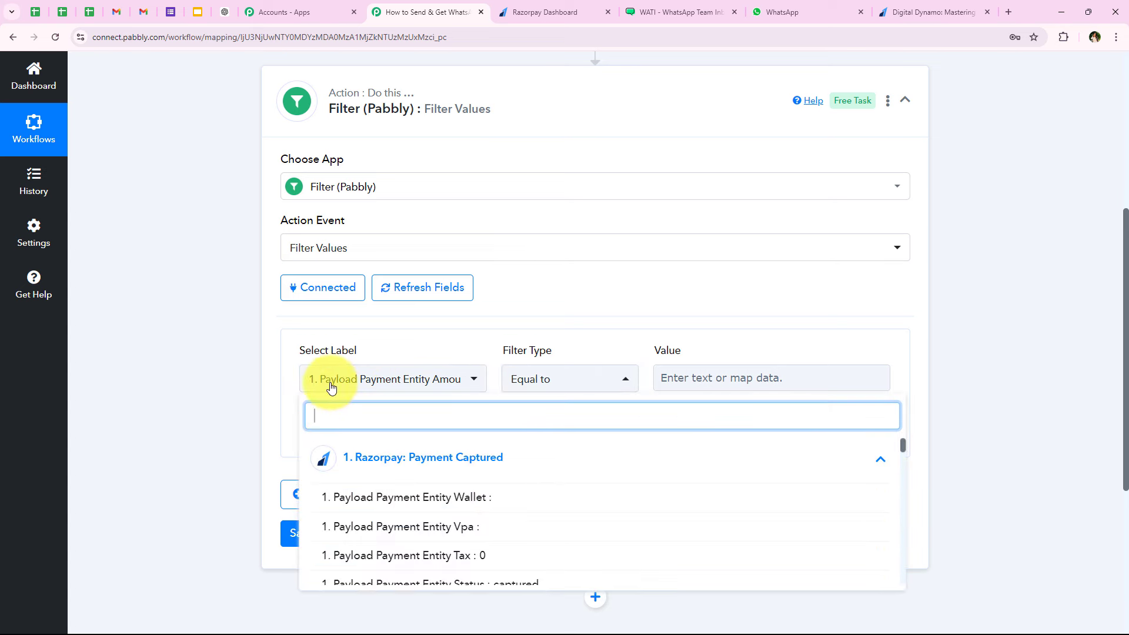
click(366, 350)
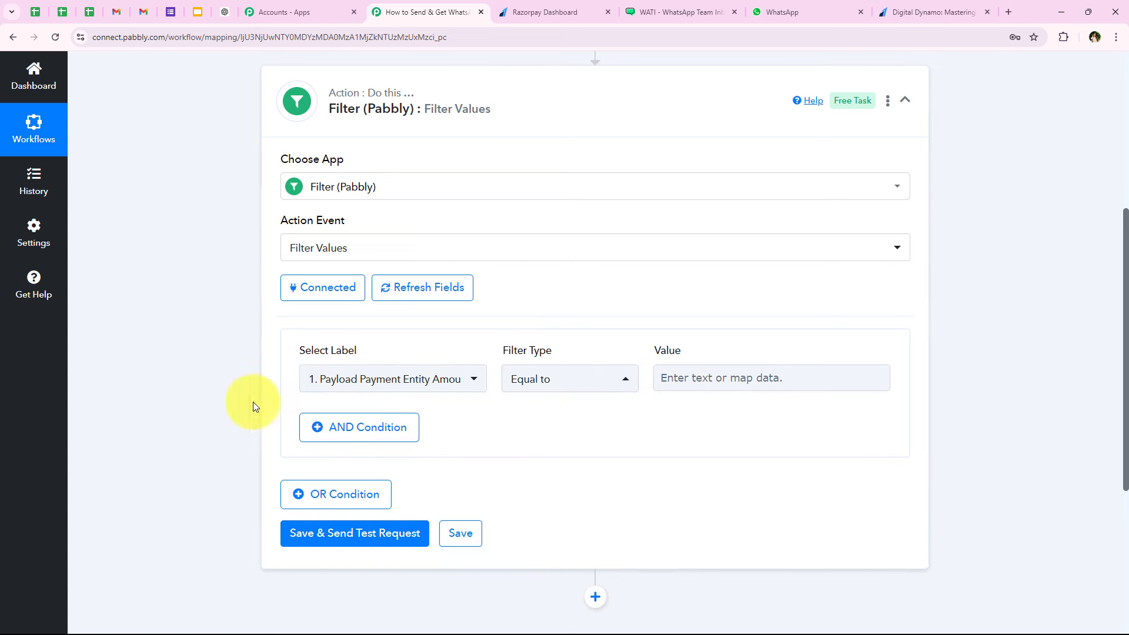
click(928, 13)
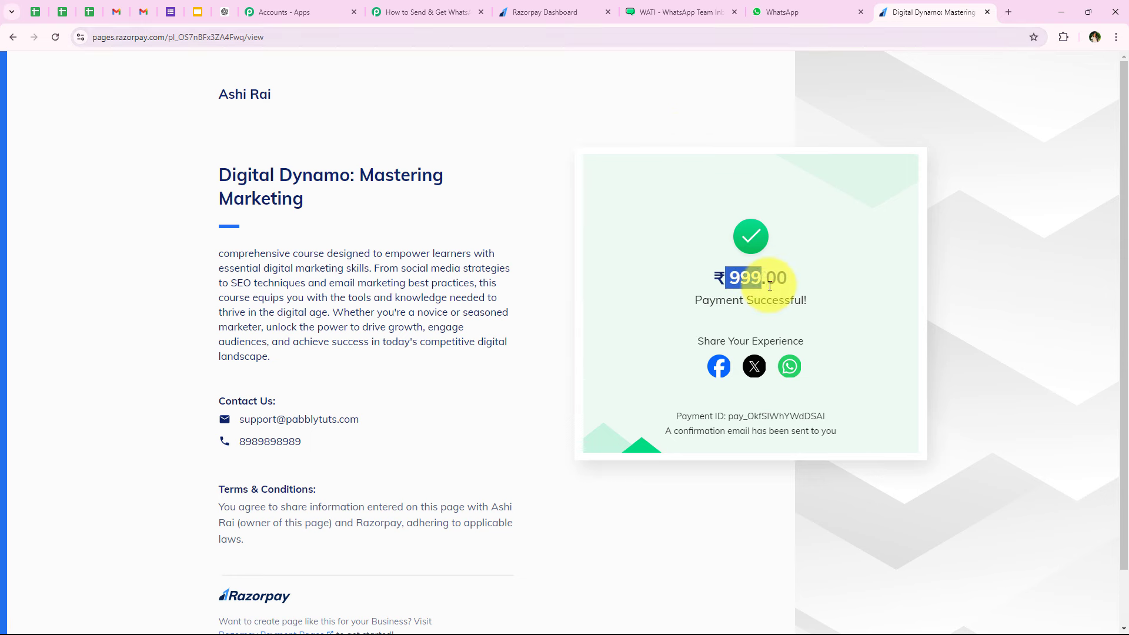
click(382, 11)
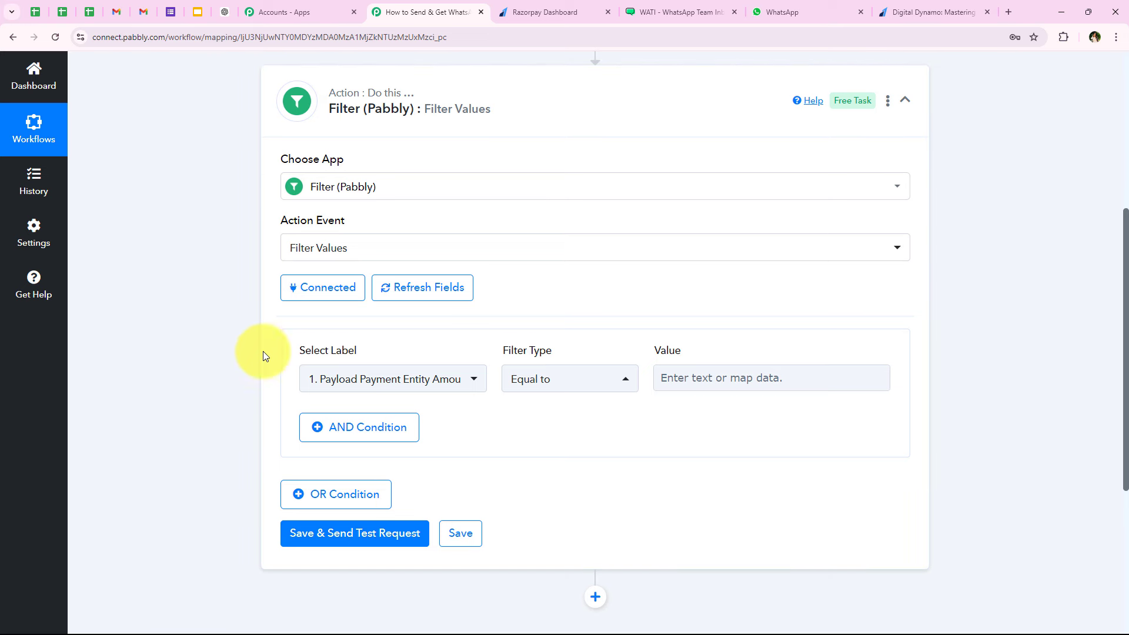
- Confirm the payment amount label and Equal to, and enter 99900 as the filter value
click(433, 384)
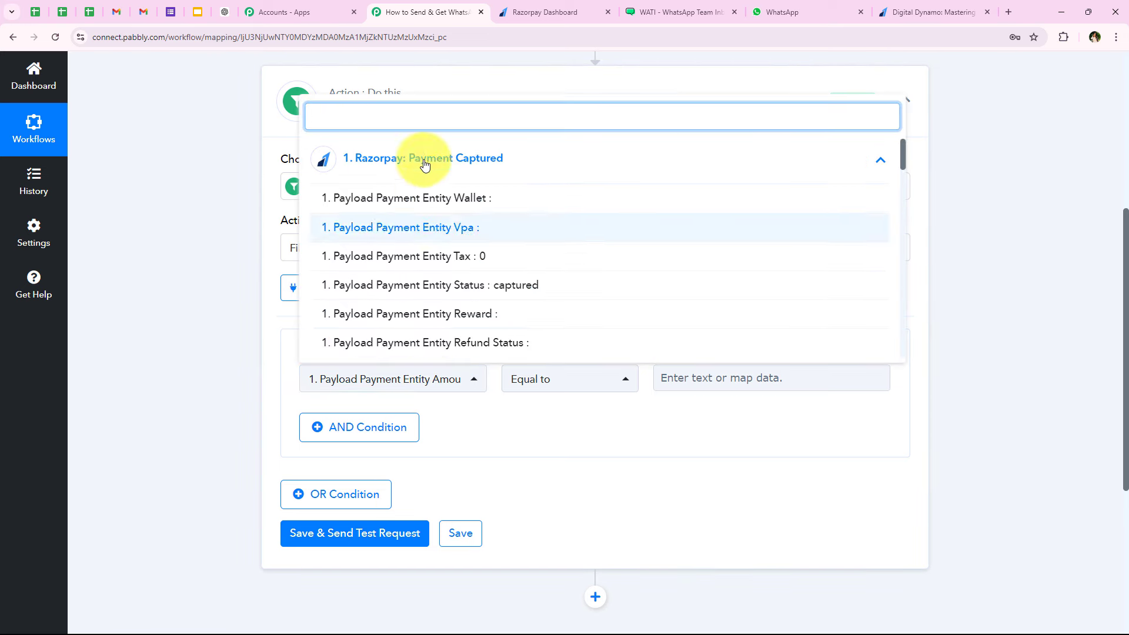
text(am)
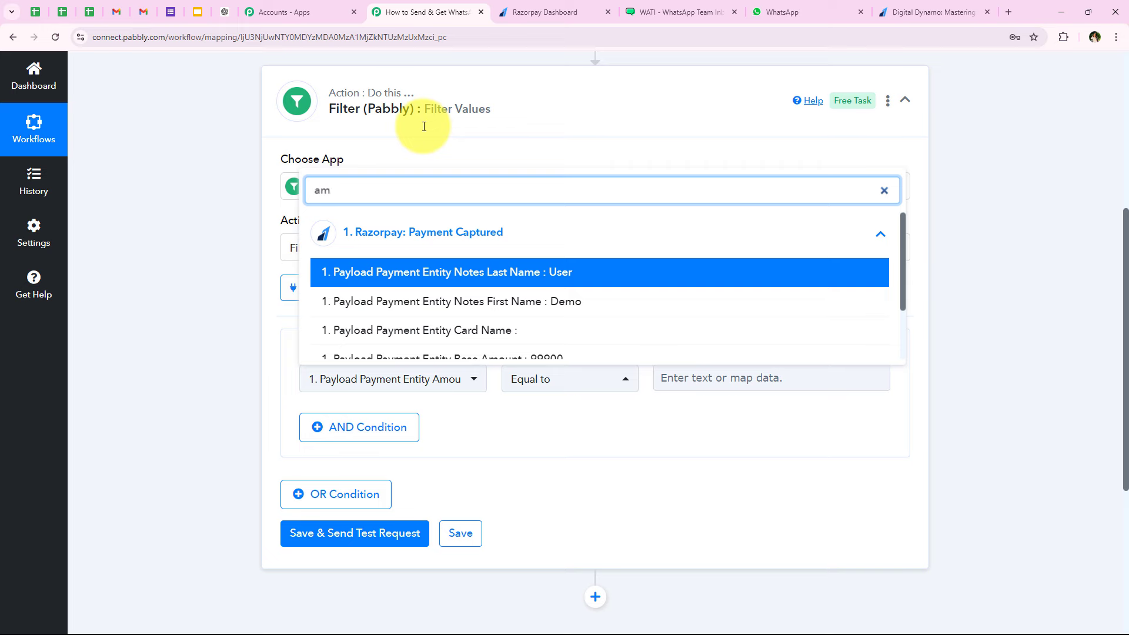
scroll(470, 341, down, 1)
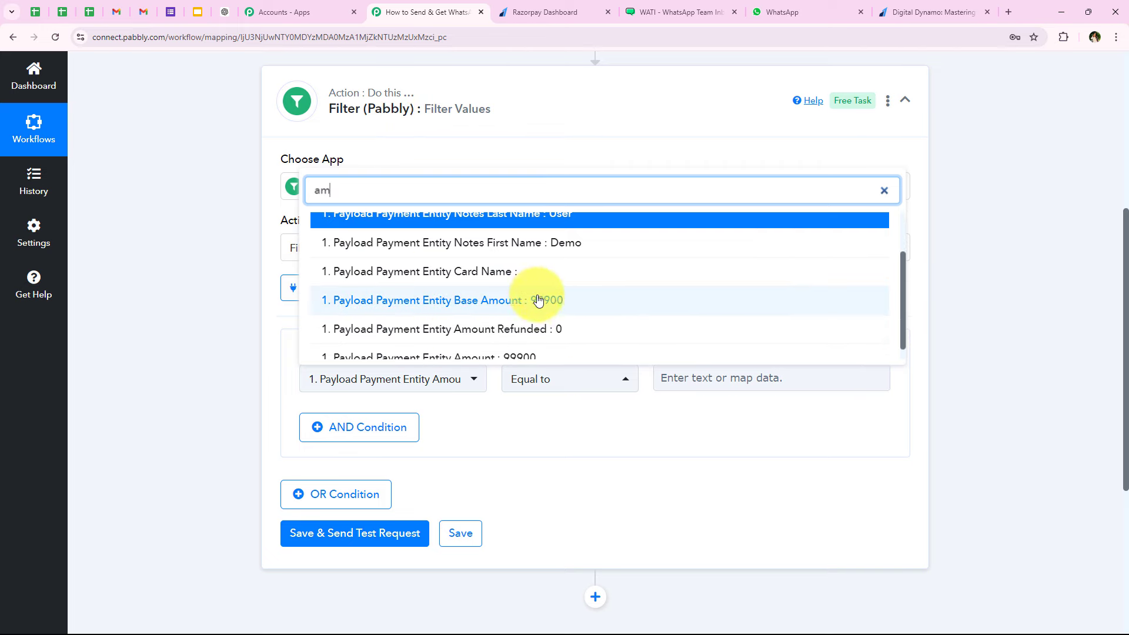
click(214, 361)
click(585, 380)
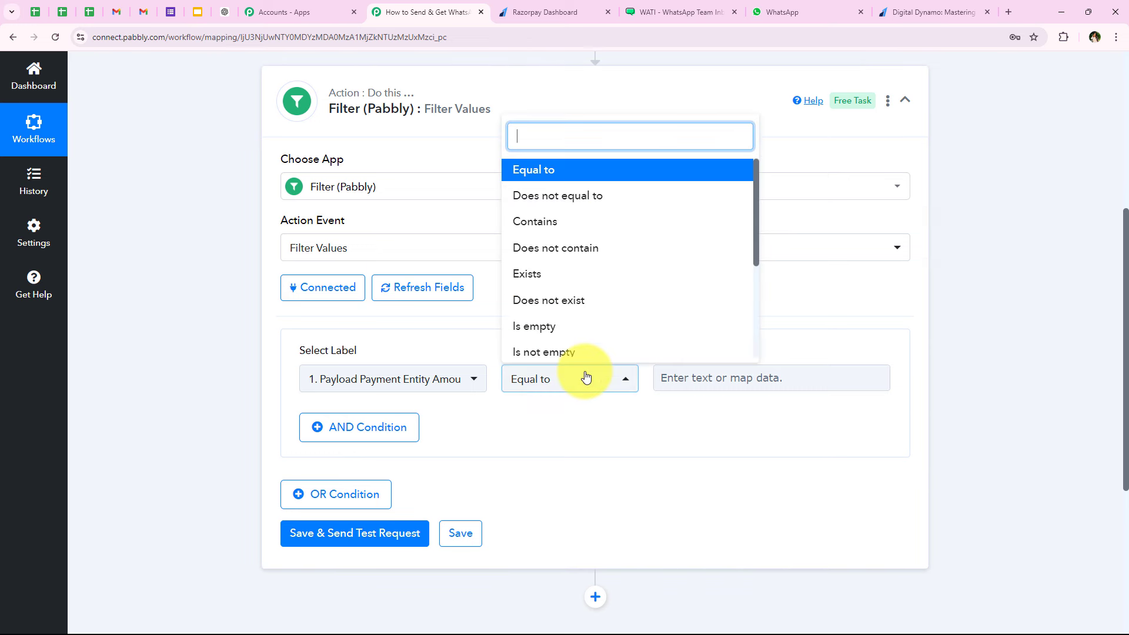
click(584, 168)
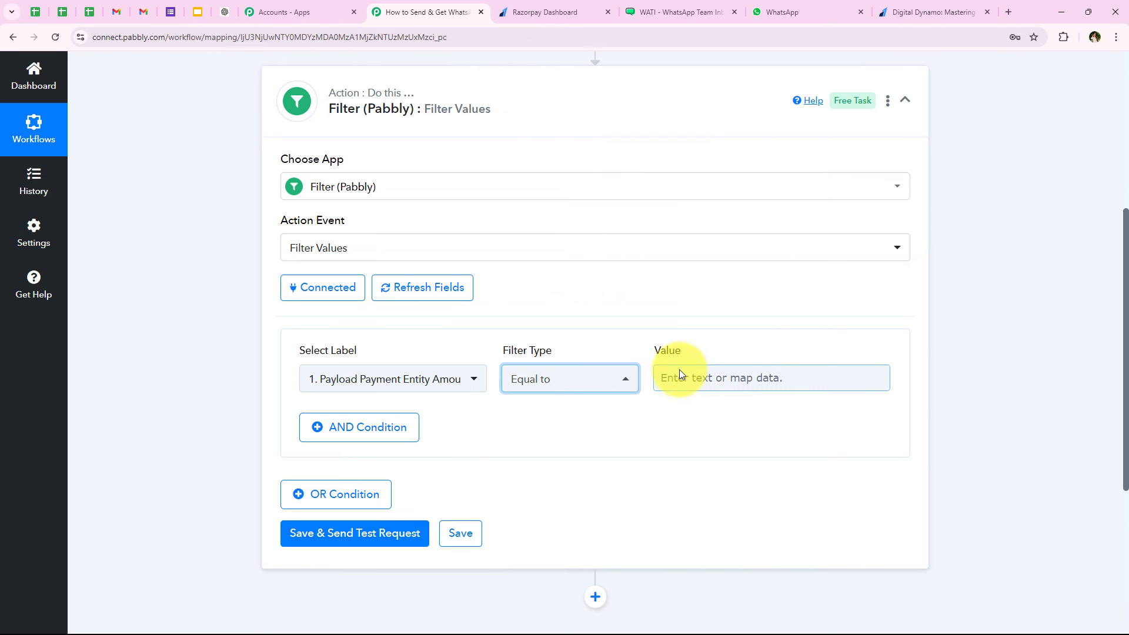
click(680, 374)
text(99900)
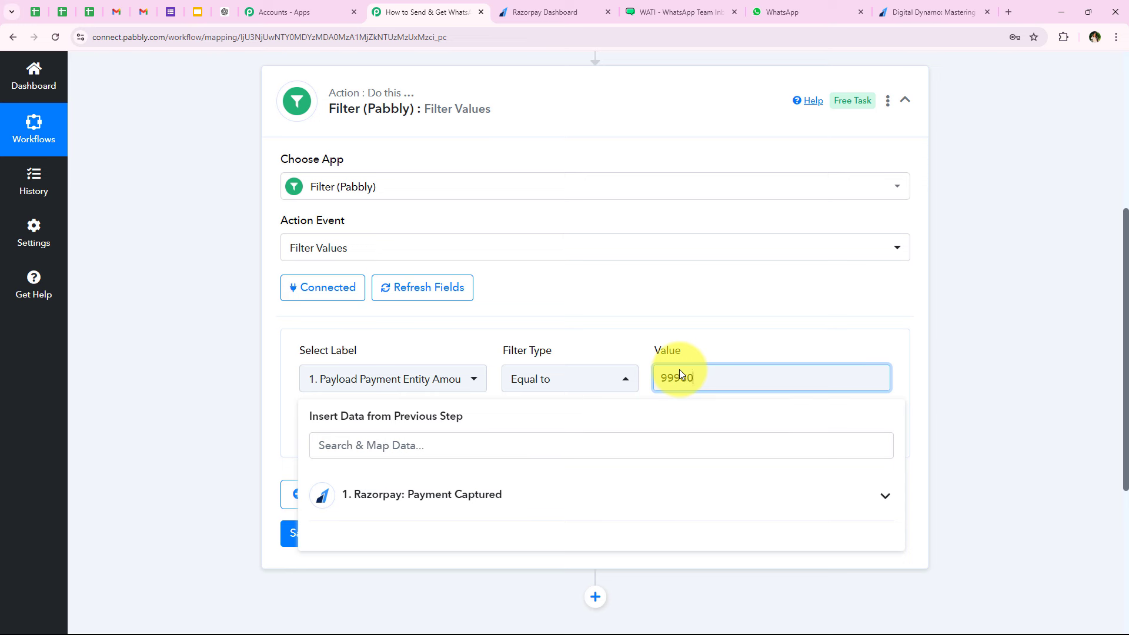
click(167, 455)
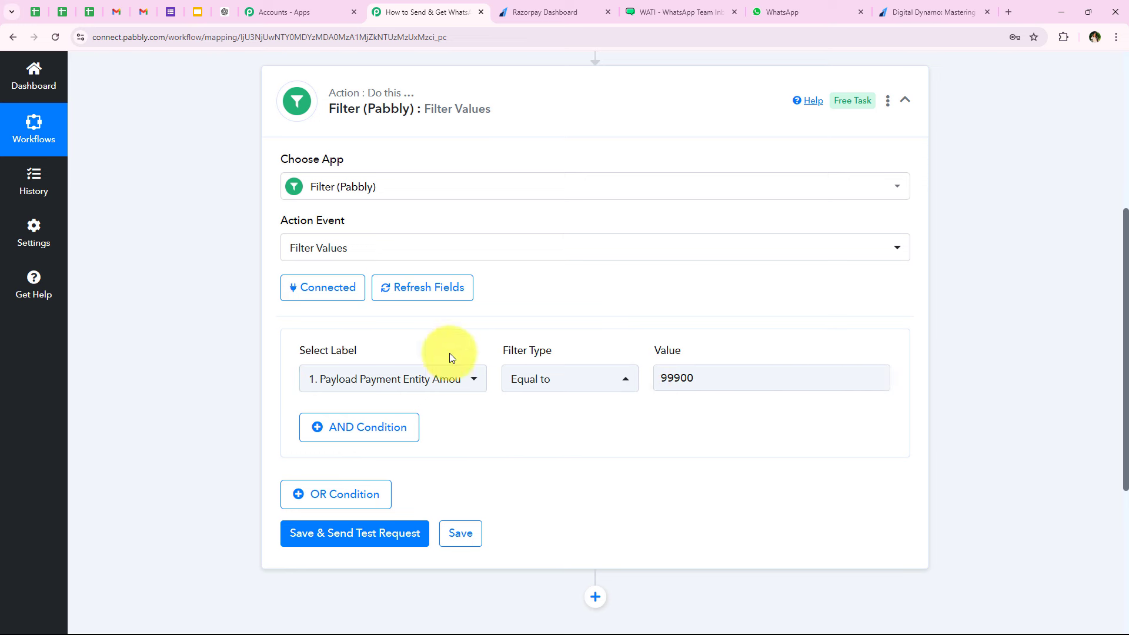
click(379, 381)
click(220, 389)
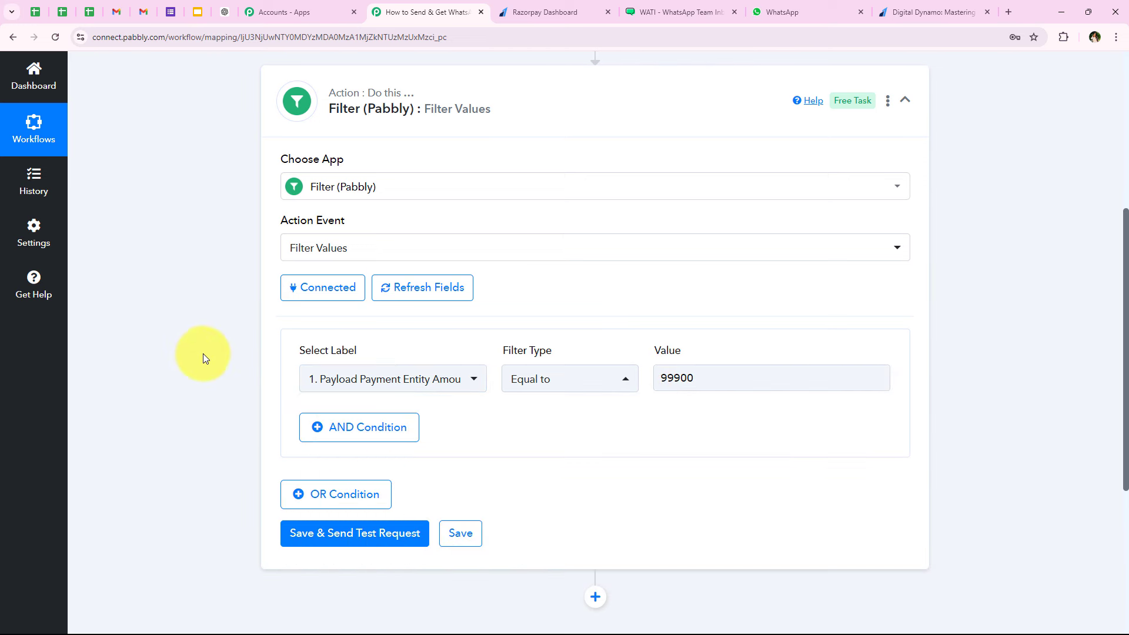
mouse_move(317, 346)
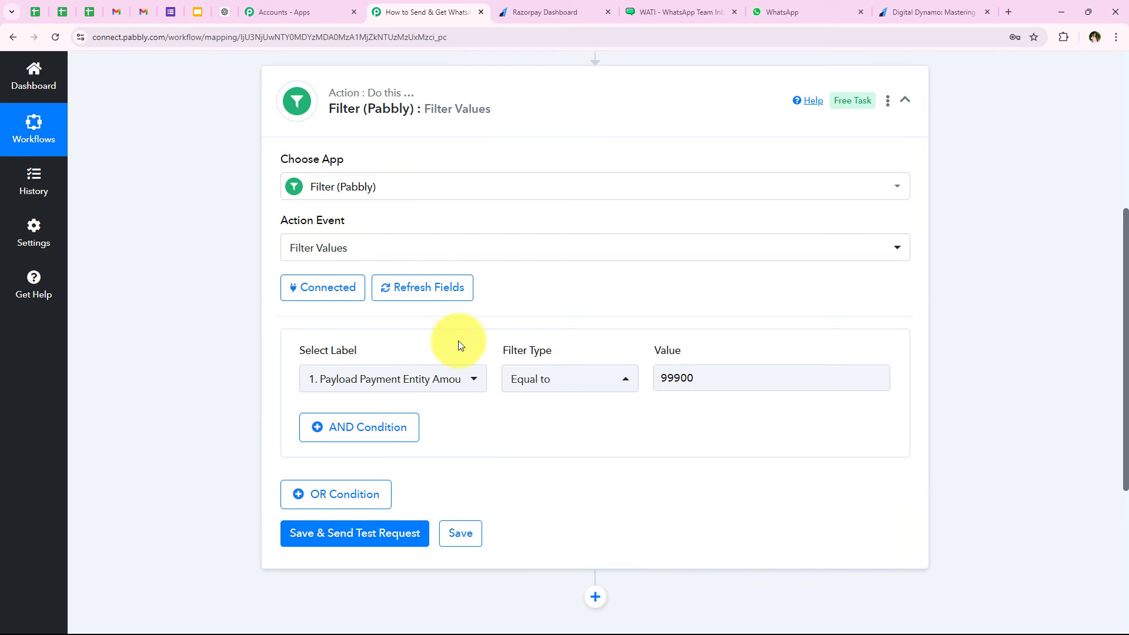
scroll(457, 343, down, 1)
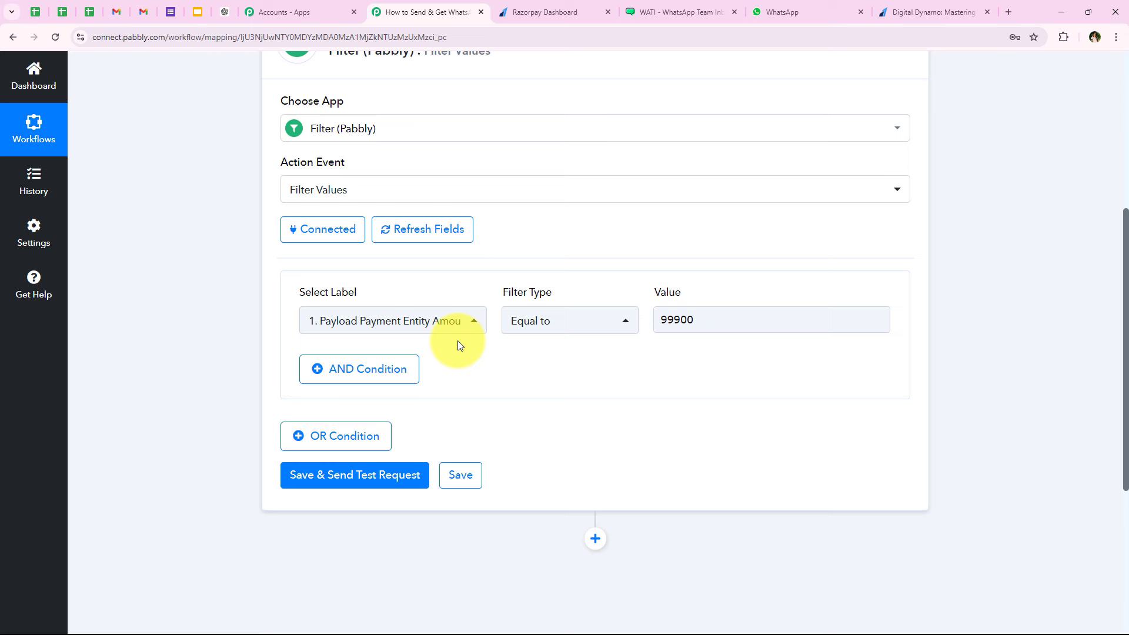
- Save the filter and send a test request, confirming status success and 'Condition is true'
click(396, 486)
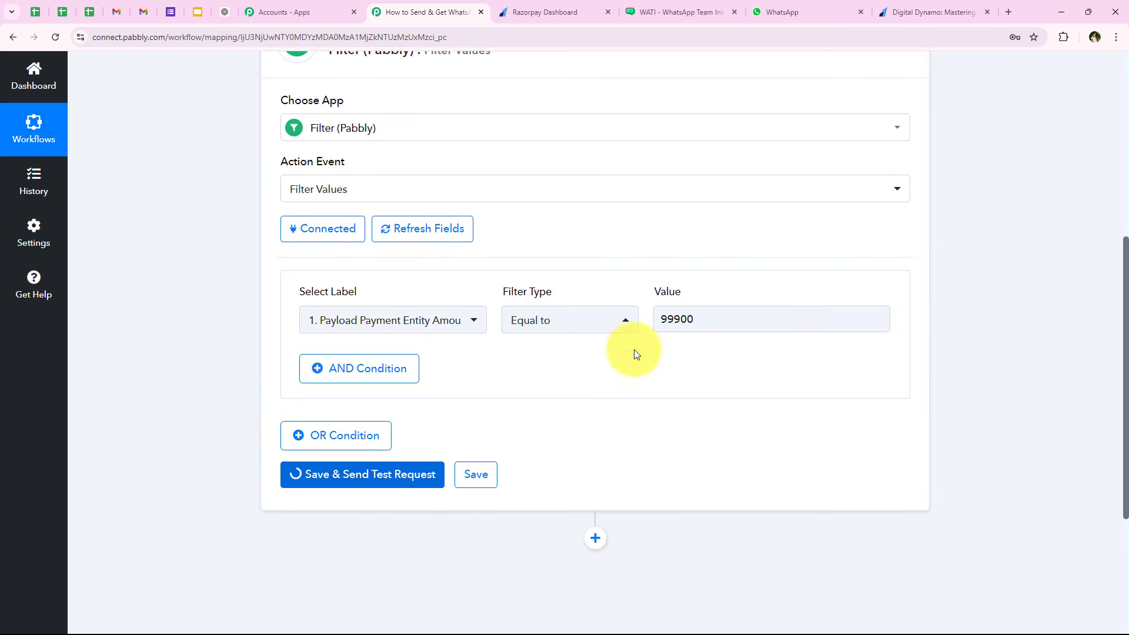
scroll(529, 346, down, 5)
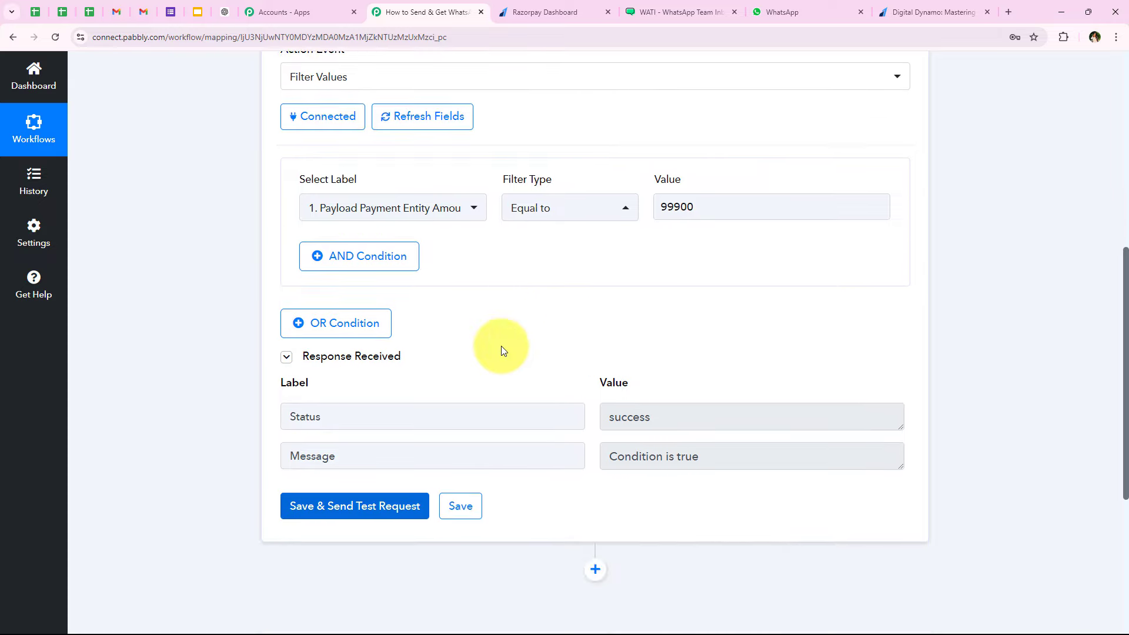
click(745, 233)
click(718, 275)
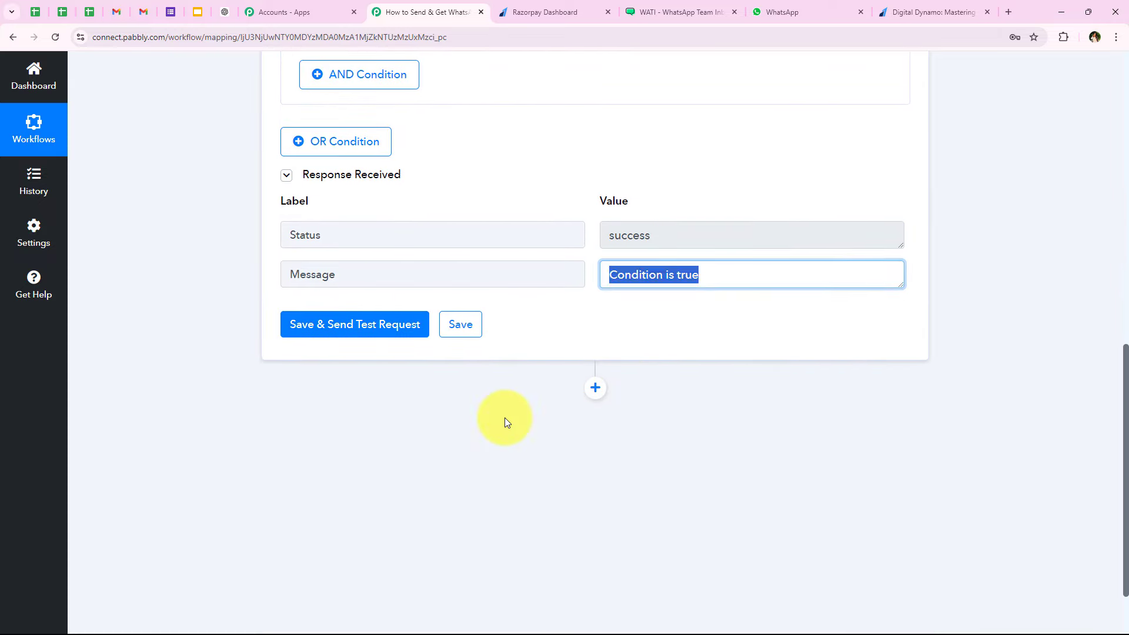
click(786, 471)
scroll(615, 282, up, 3)
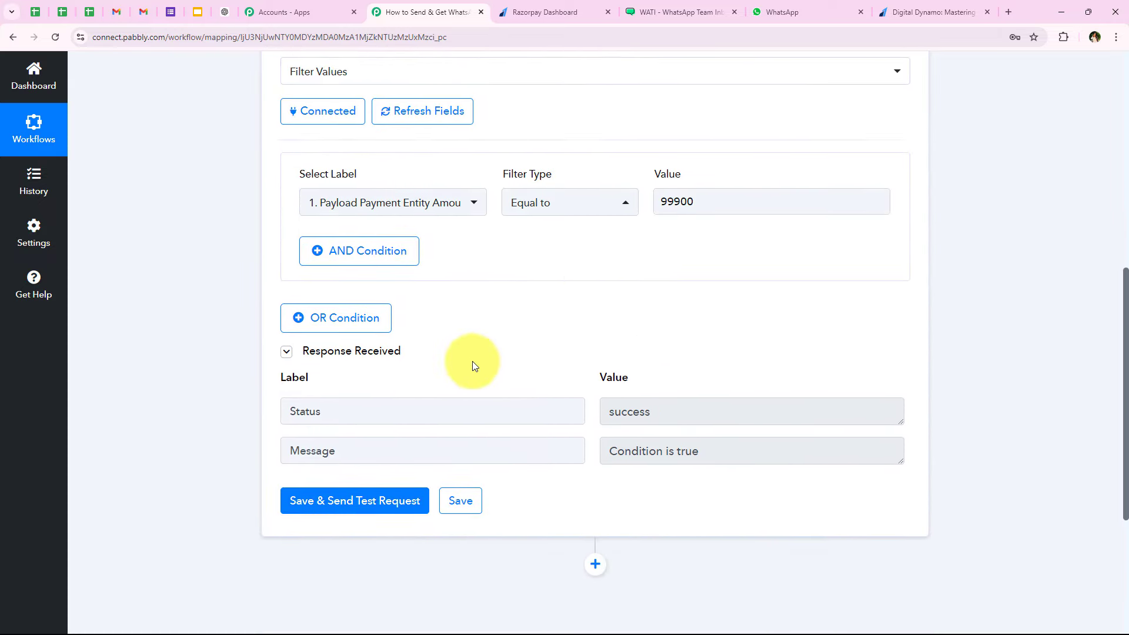
scroll(473, 364, up, 3)
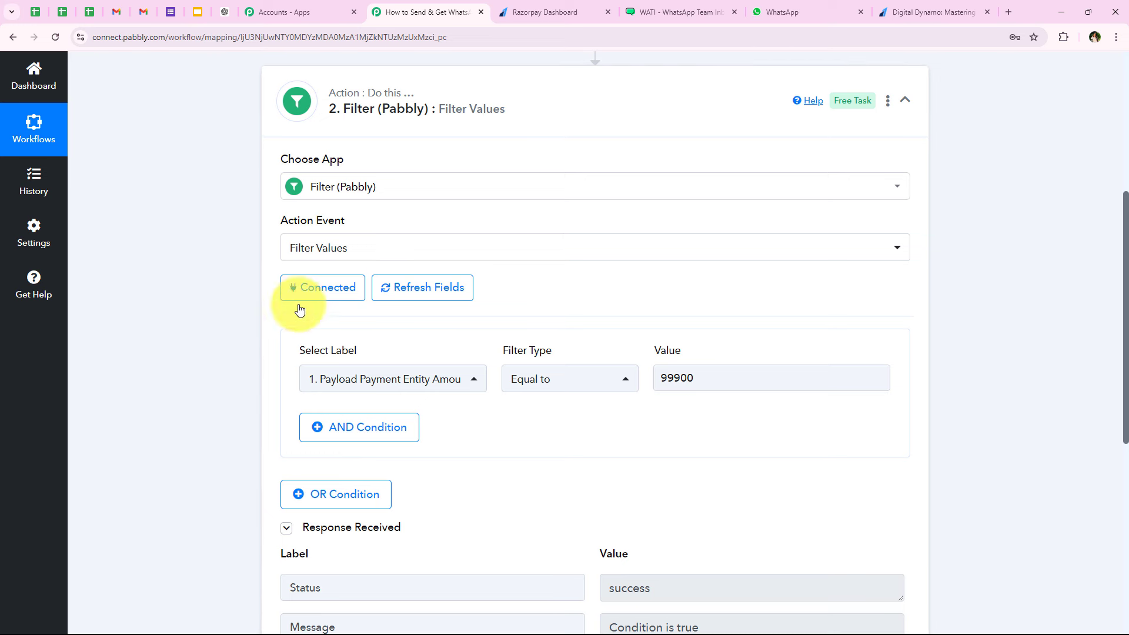
- Review the Mastering Marketing course name on the Razorpay payment confirmation page
click(953, 12)
drag(356, 172, 365, 204)
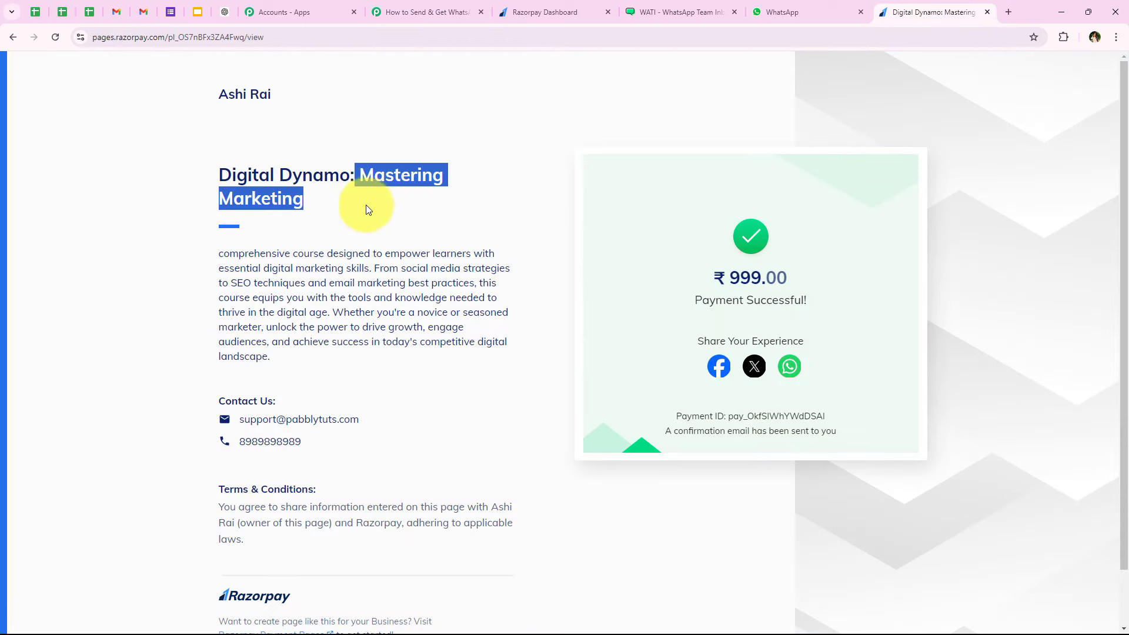
click(388, 214)
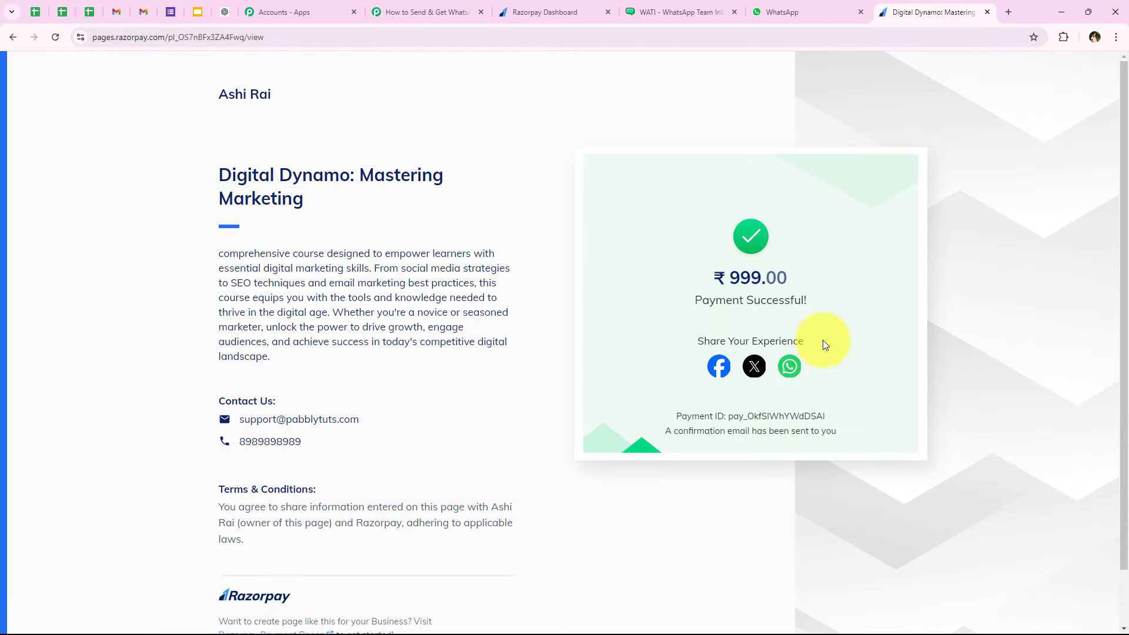
click(428, 10)
- Collapse the configured Filter step
scroll(206, 282, down, 2)
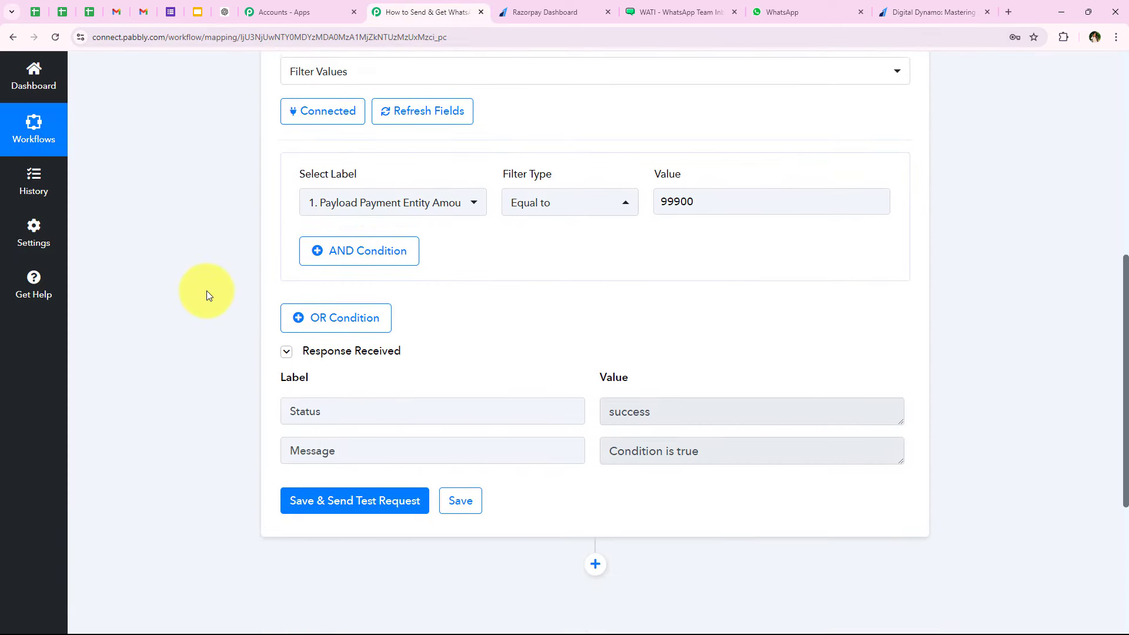
scroll(225, 277, up, 4)
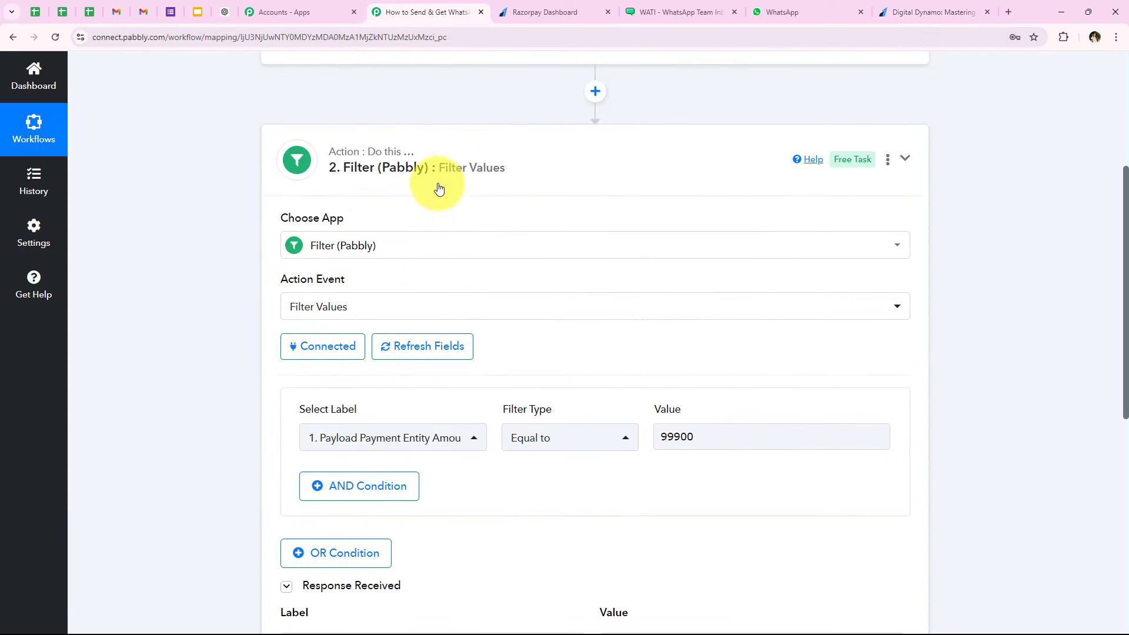
click(433, 176)
scroll(251, 335, up, 5)
scroll(363, 351, down, 1)
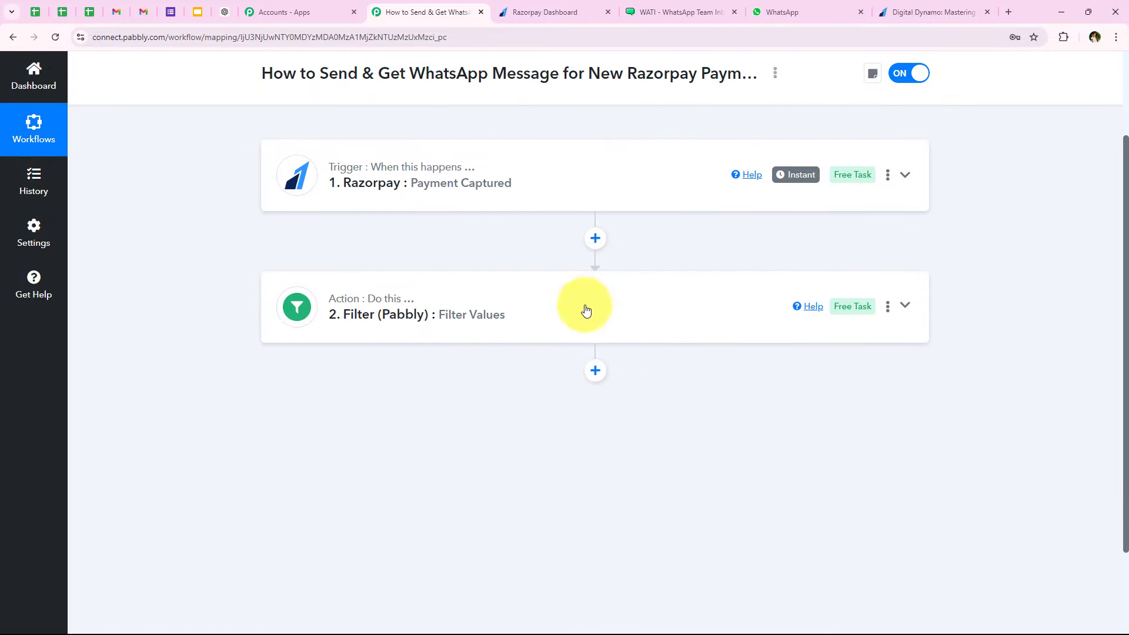
- Add a WATI action step below the filter with the Send Template Message event
click(593, 369)
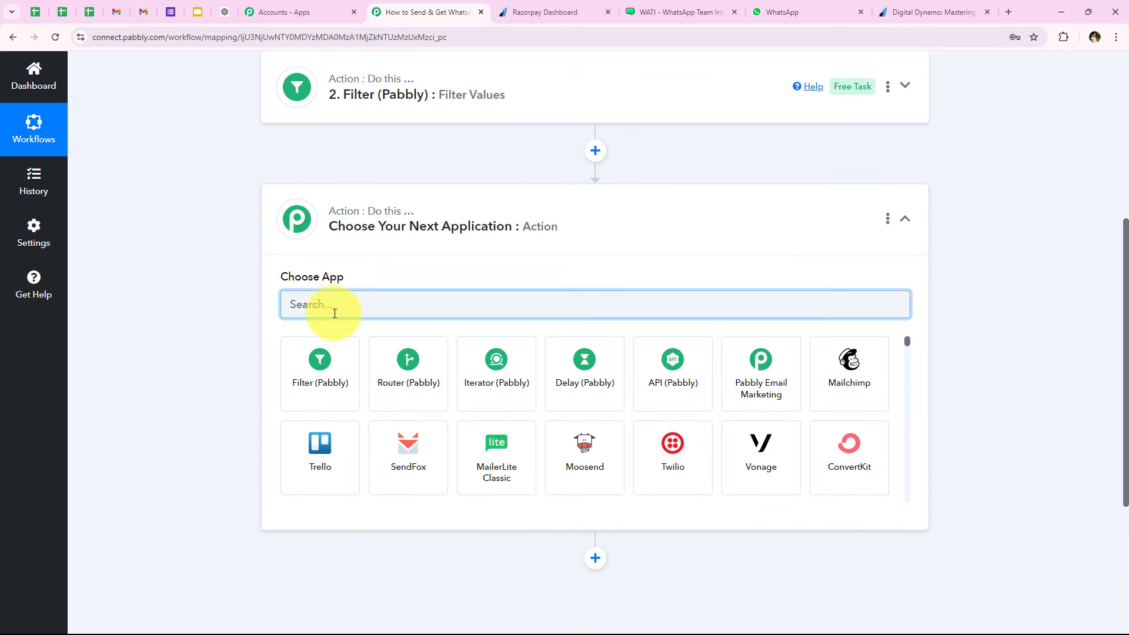
text(Watui)
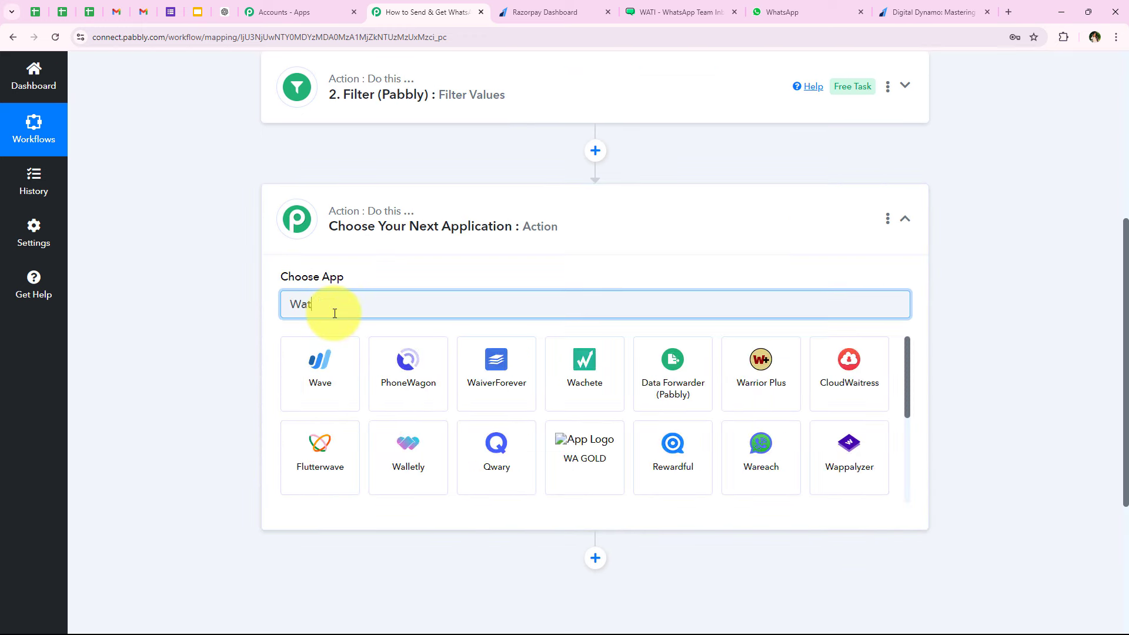
key(BackSpace)
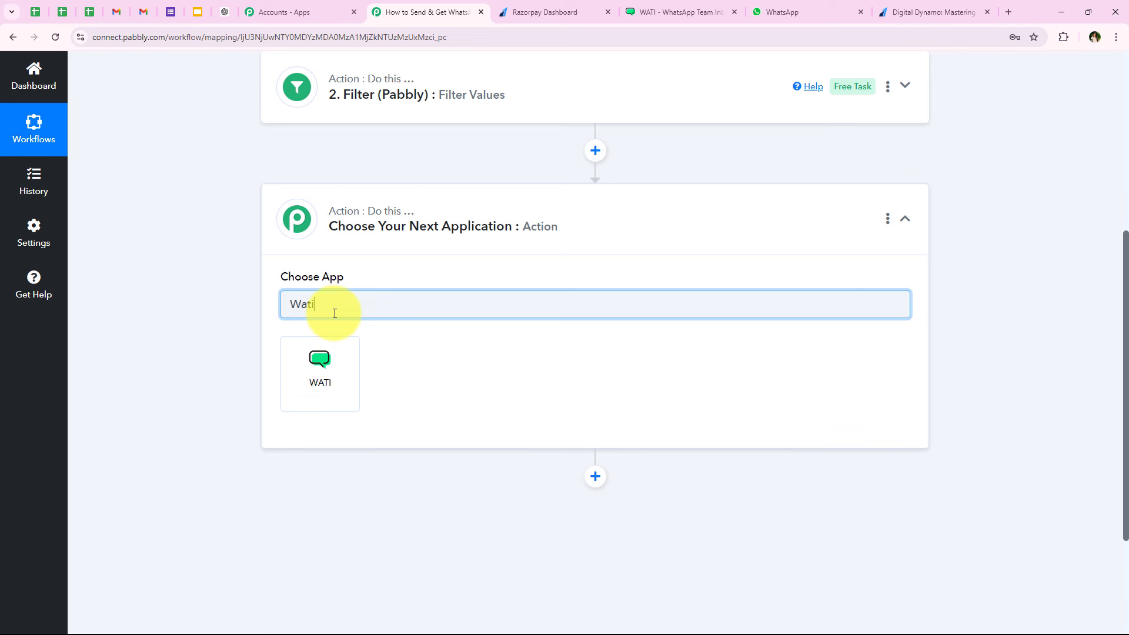
click(329, 388)
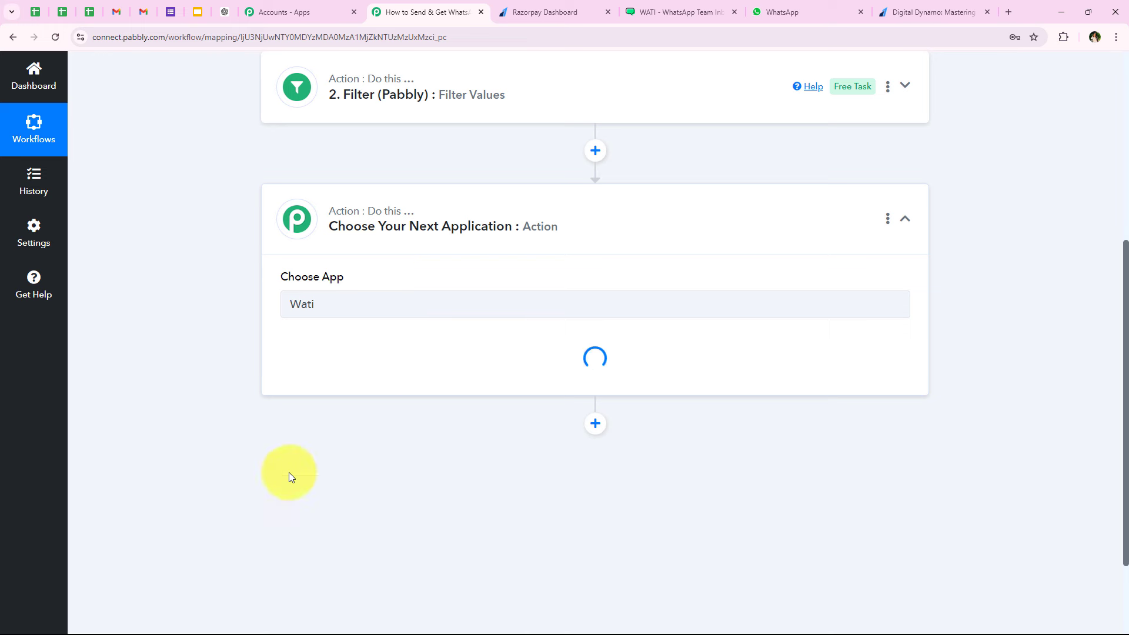
drag(269, 337, 323, 348)
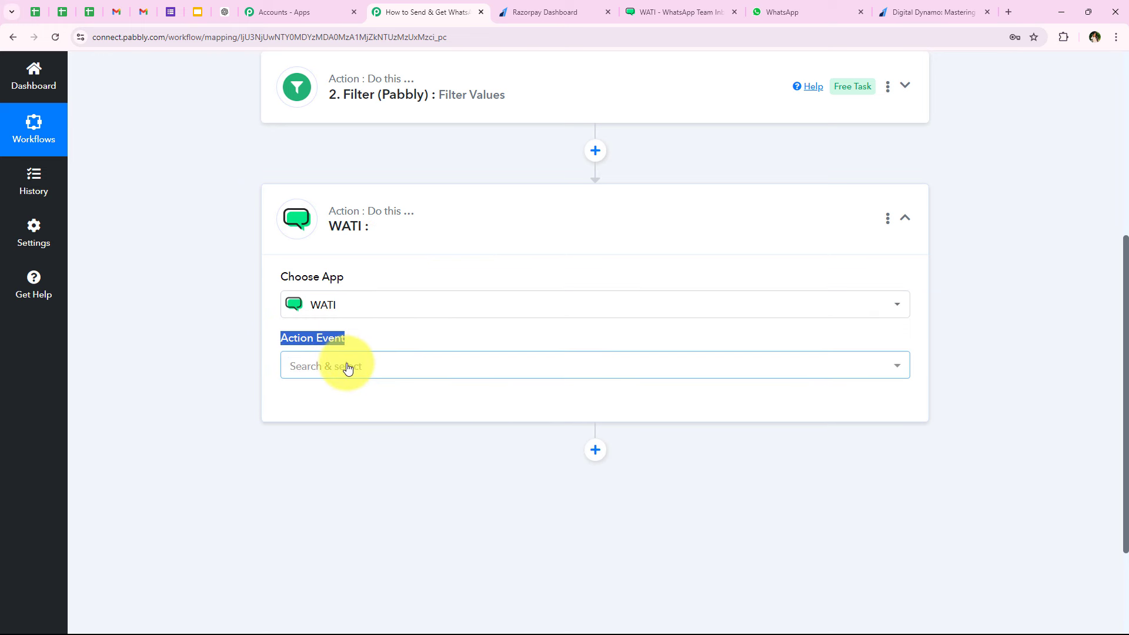
click(347, 367)
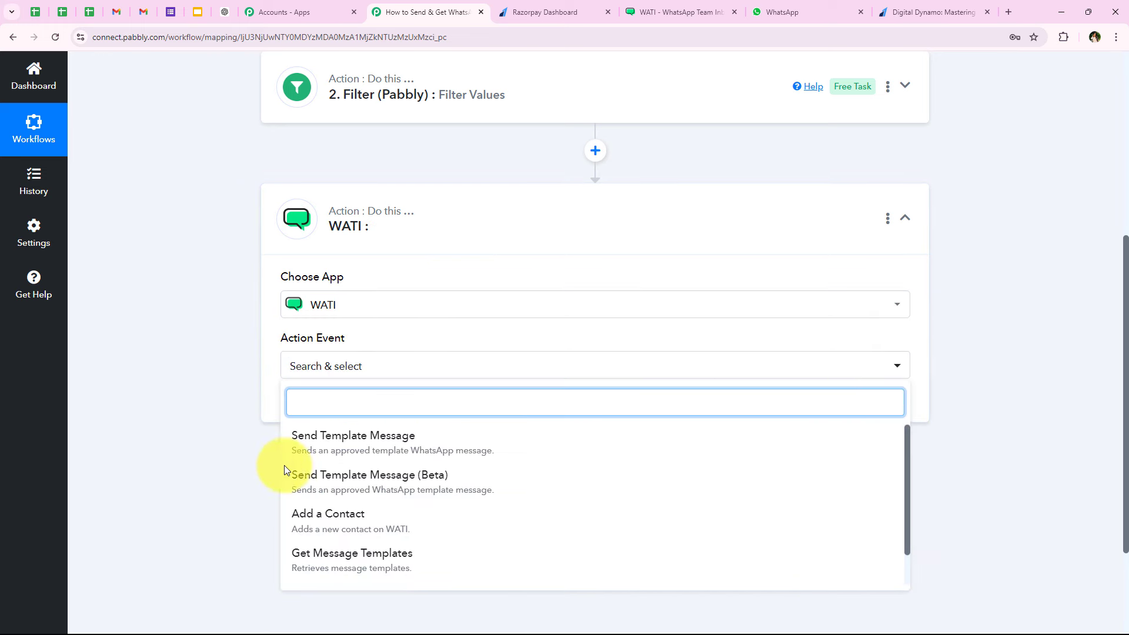
click(404, 454)
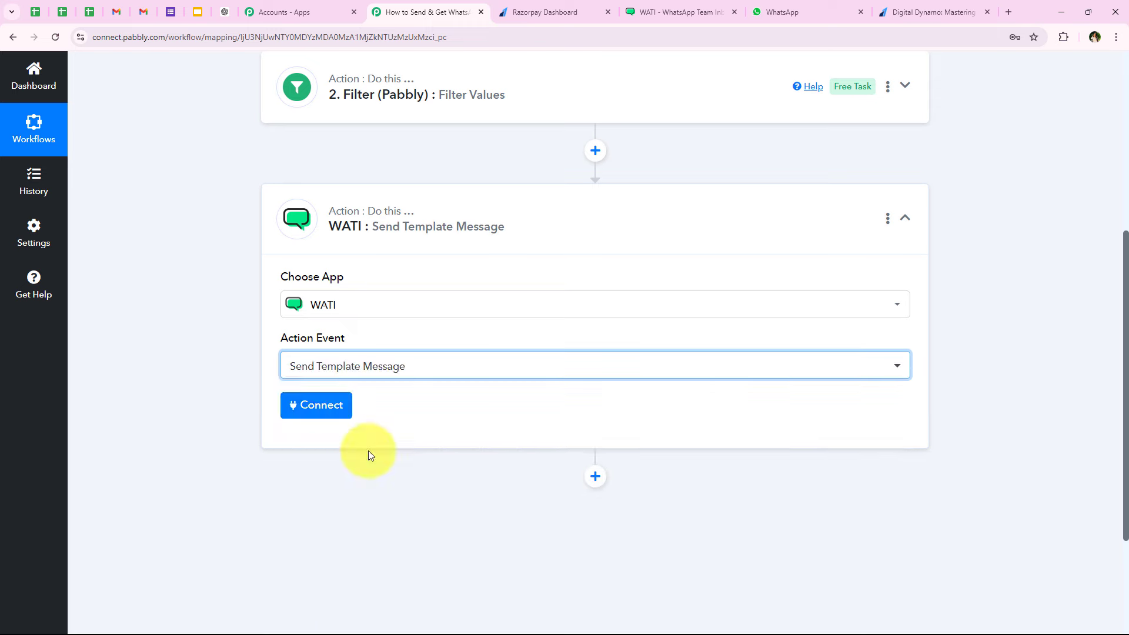
click(341, 412)
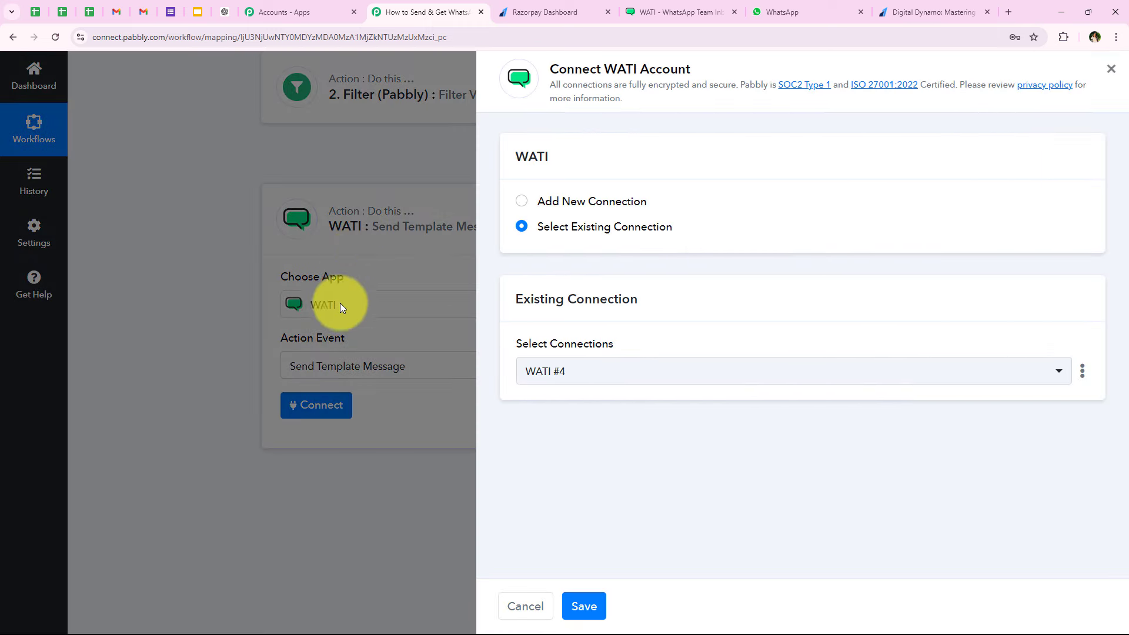
drag(532, 200, 654, 201)
drag(536, 225, 688, 228)
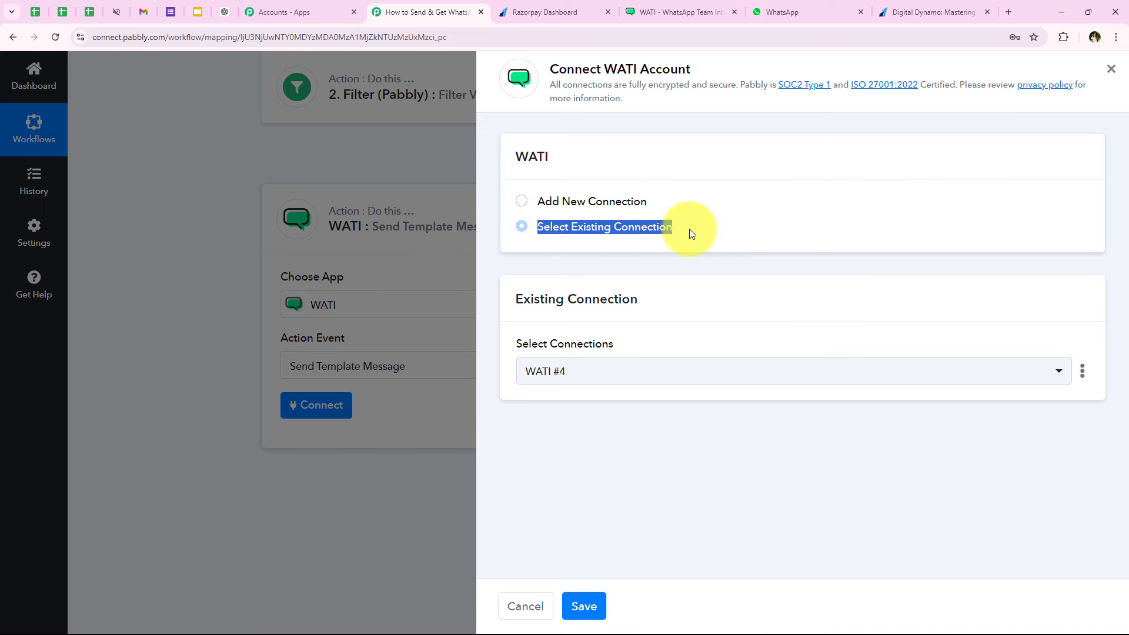
click(693, 225)
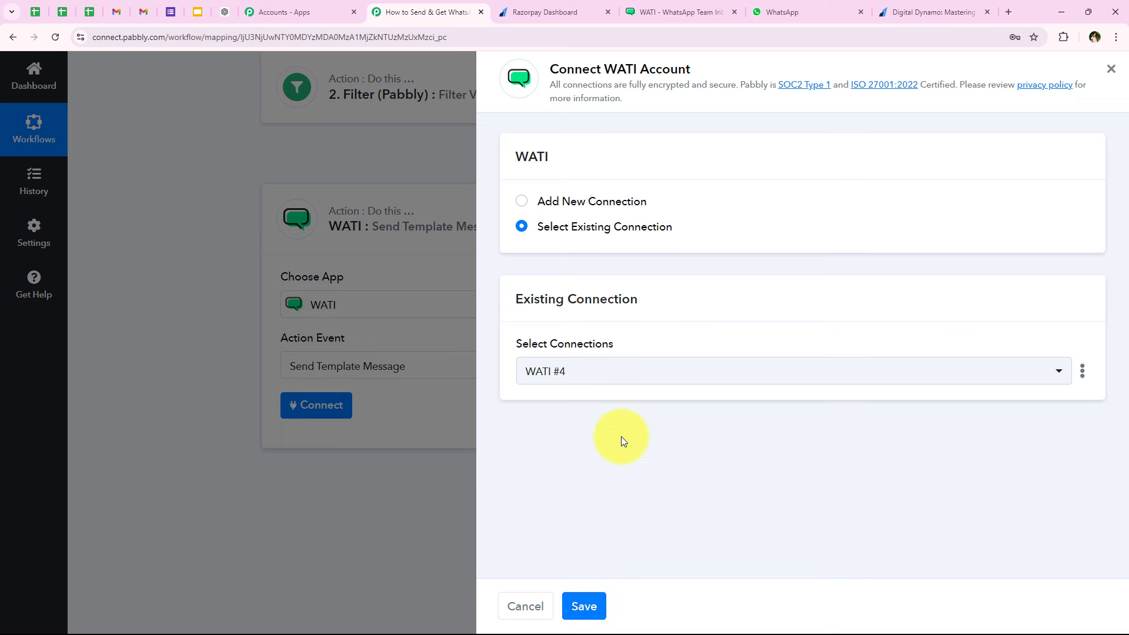
click(559, 201)
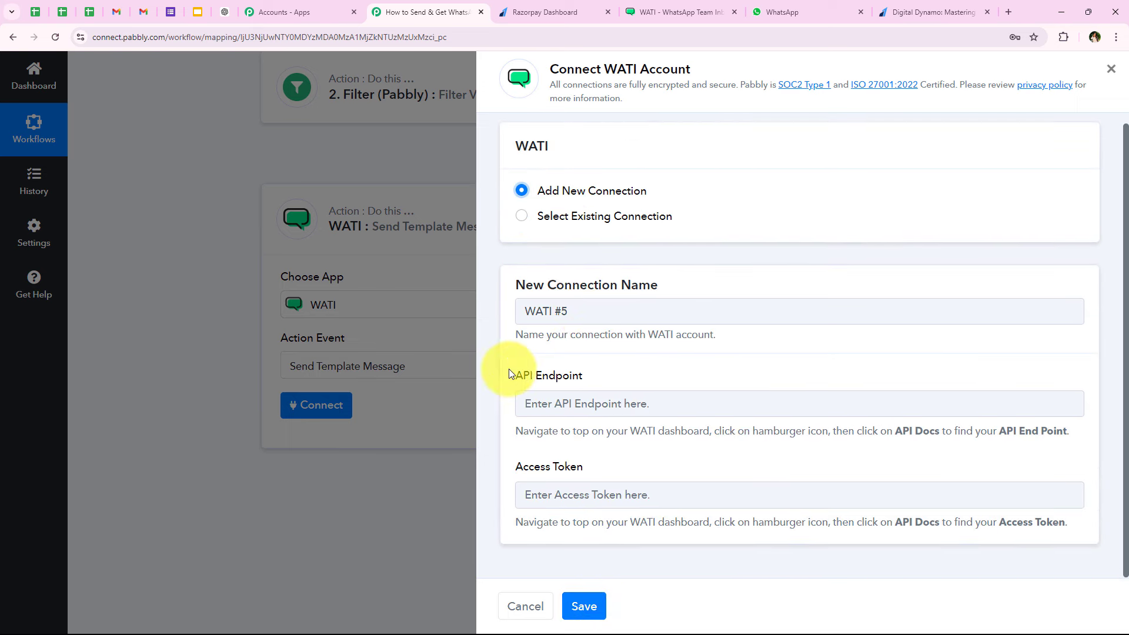
drag(515, 373, 609, 377)
drag(513, 456, 616, 464)
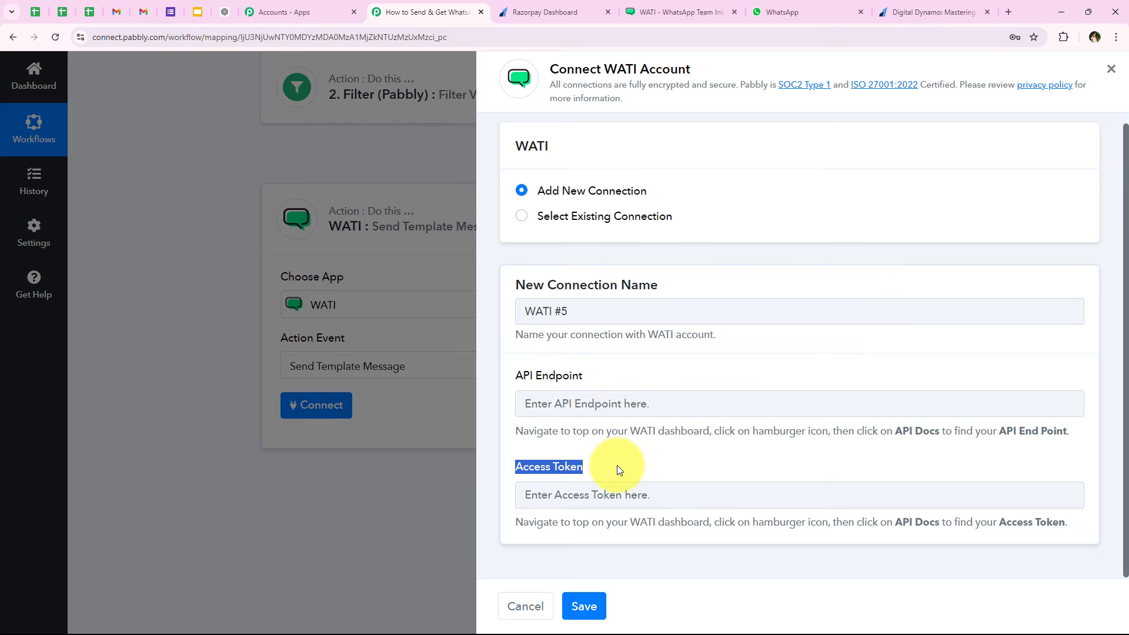
click(617, 464)
drag(517, 429, 1078, 429)
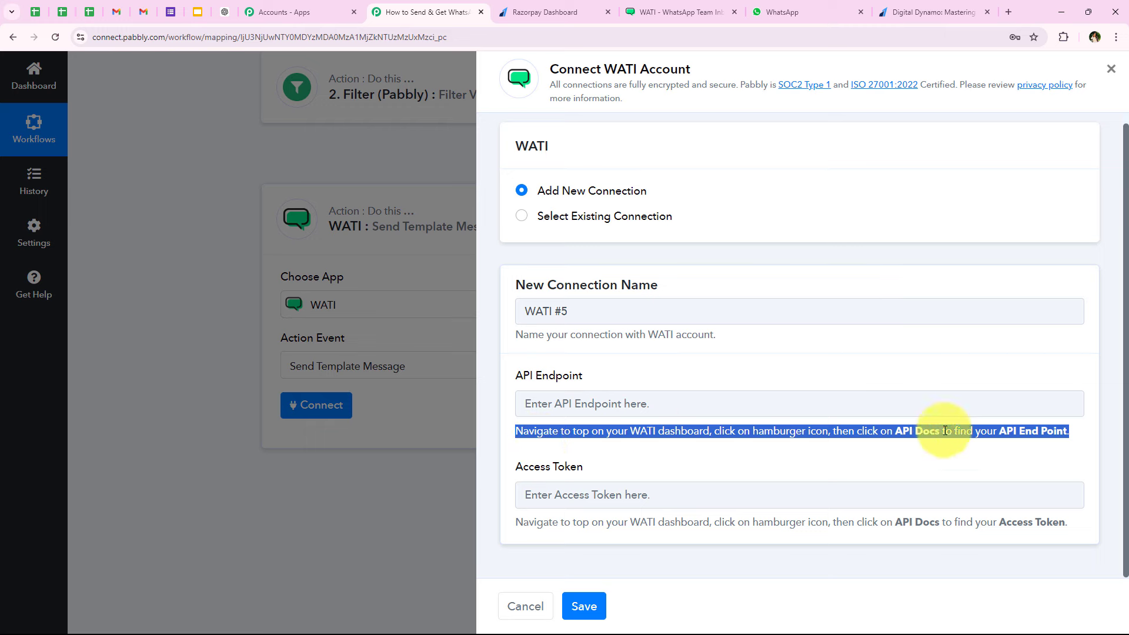
click(983, 419)
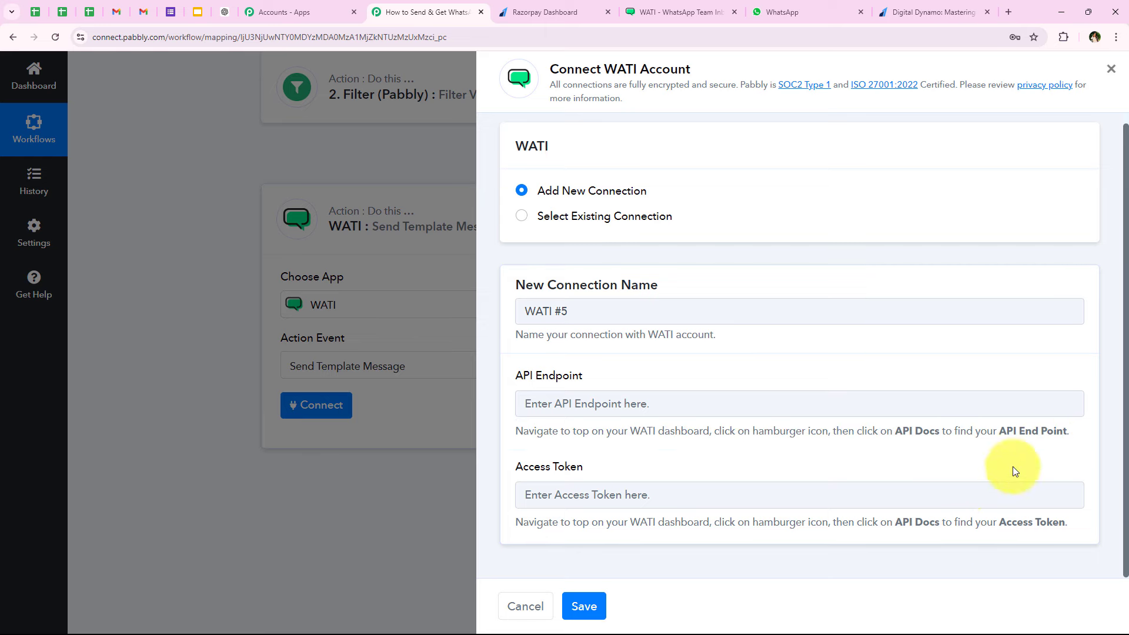
drag(999, 522, 1067, 510)
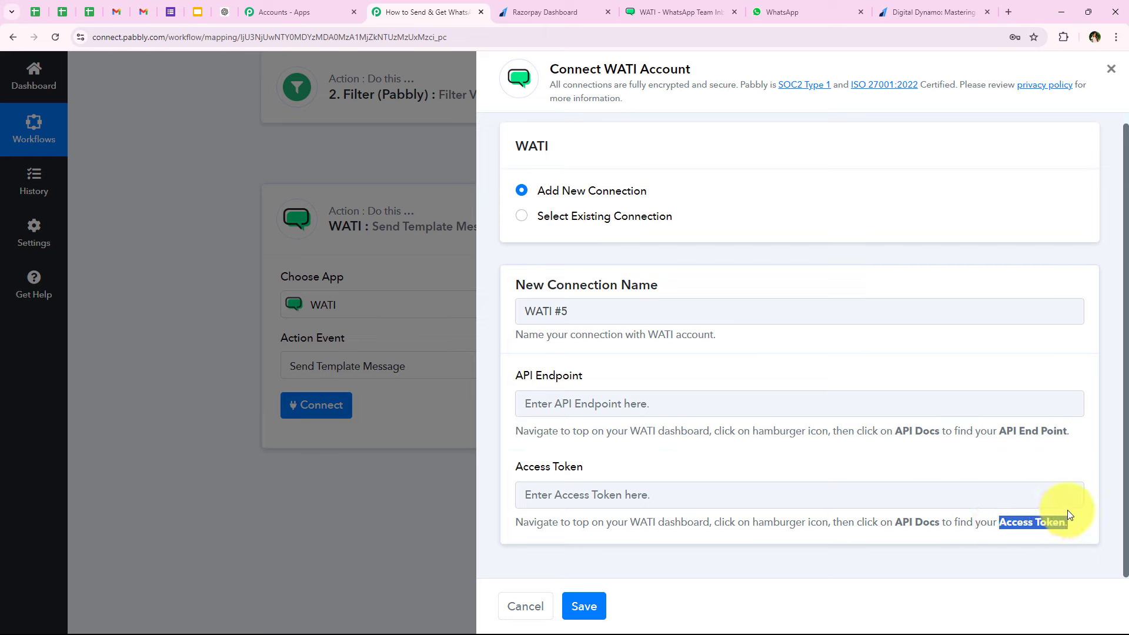
click(1067, 510)
click(711, 8)
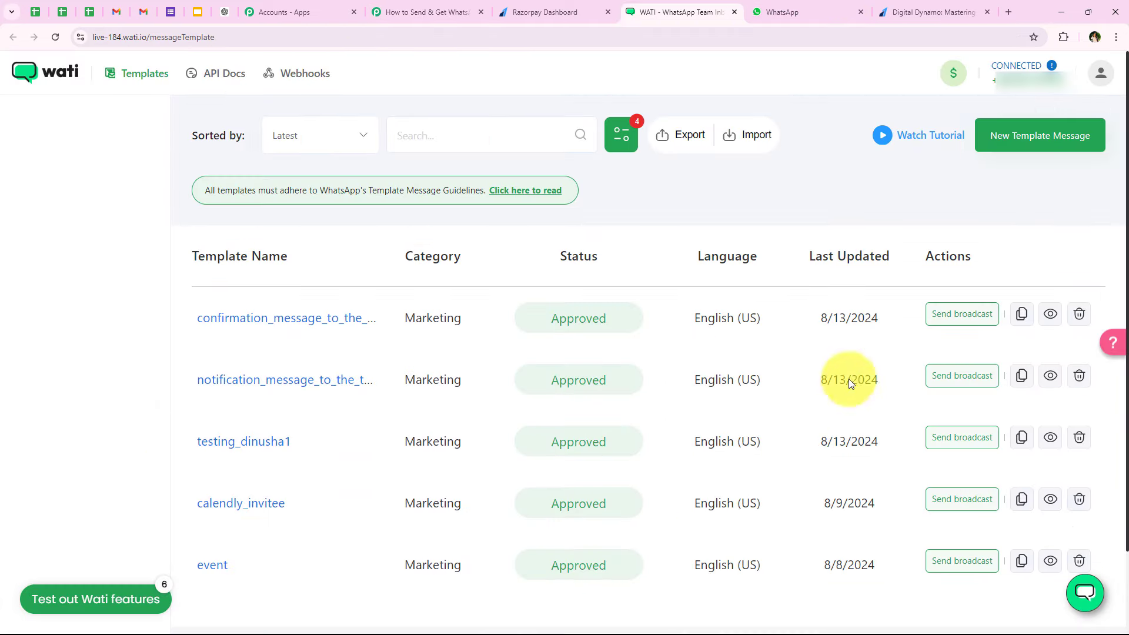
click(209, 77)
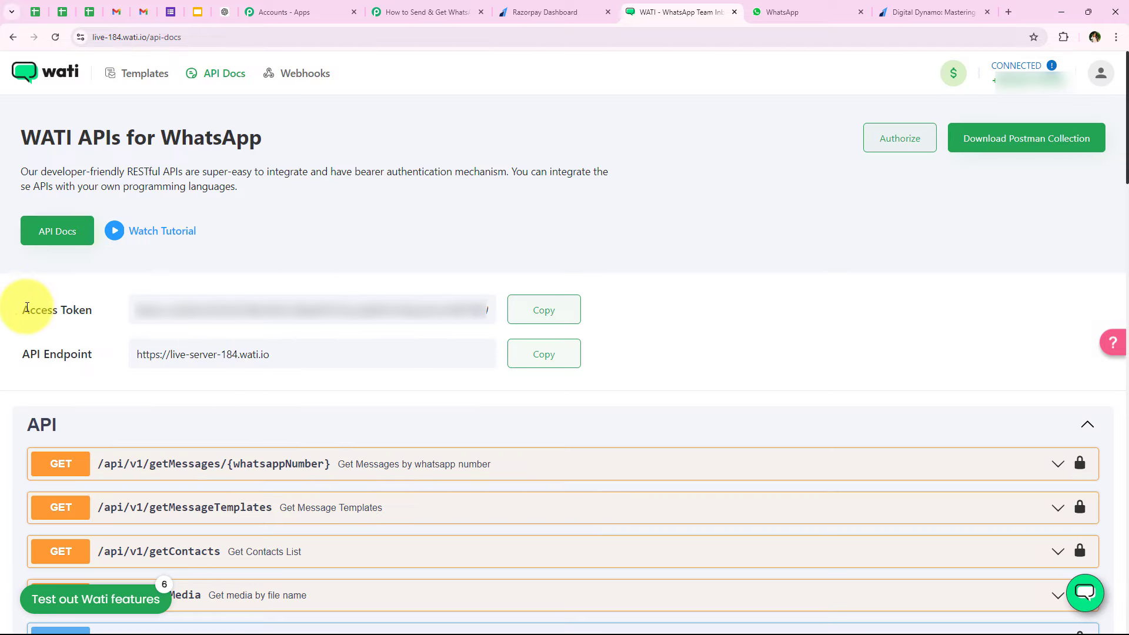
drag(26, 307, 106, 305)
drag(10, 355, 94, 355)
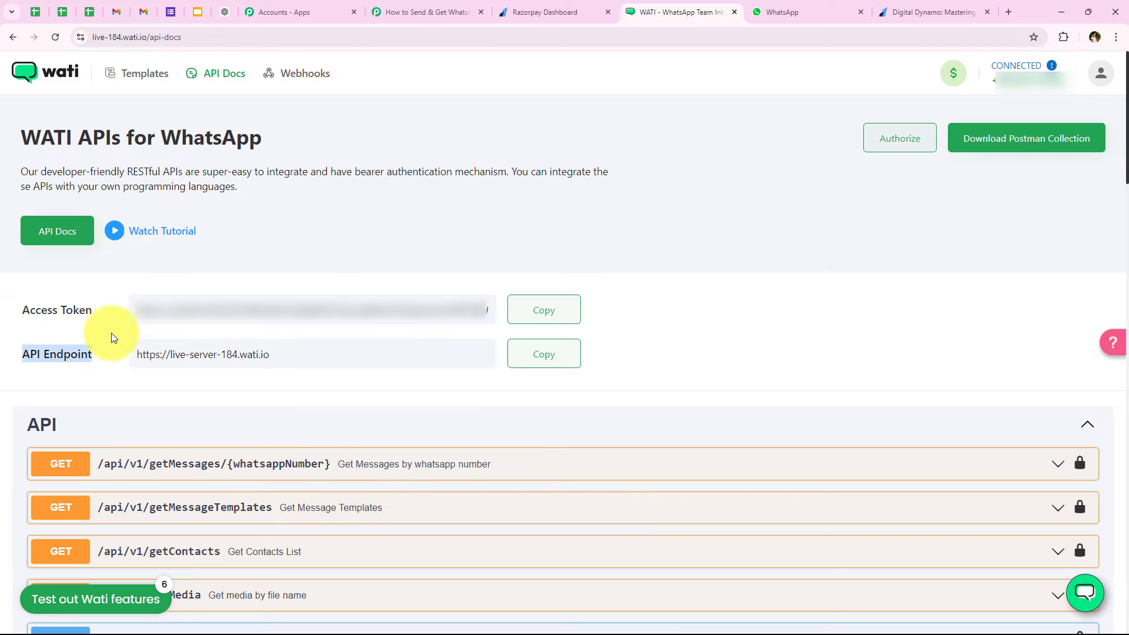
click(117, 315)
click(542, 307)
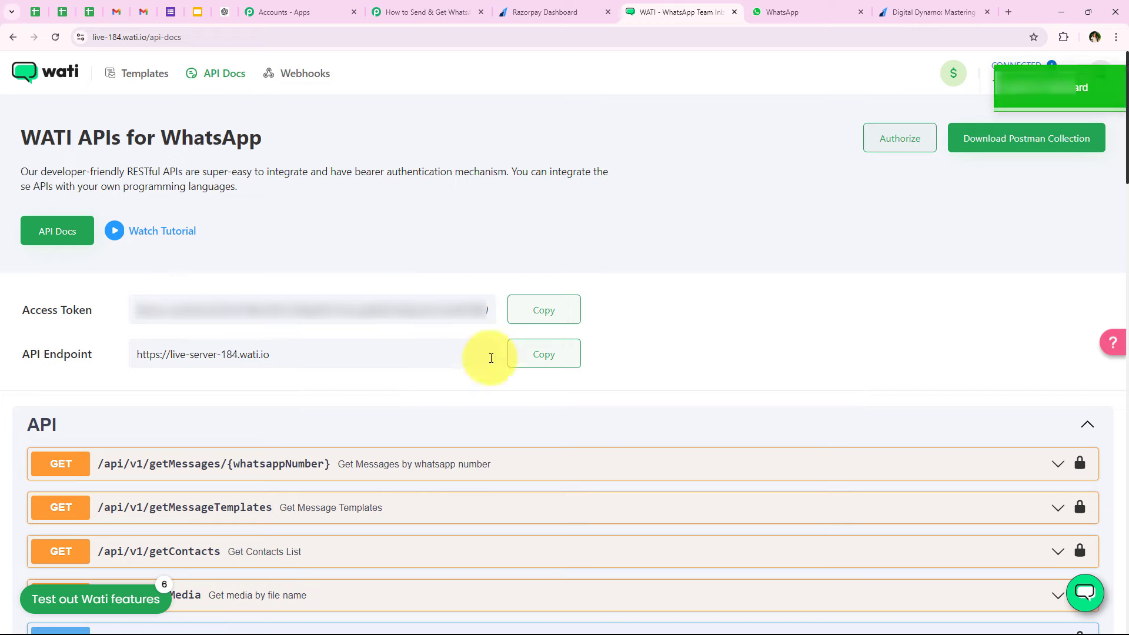
click(543, 353)
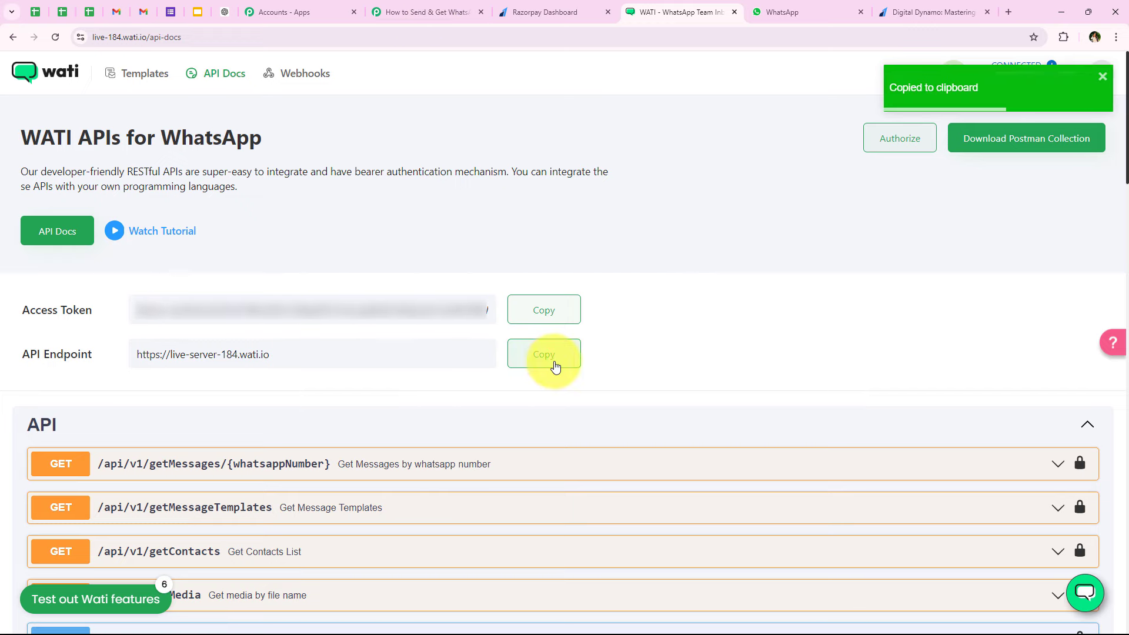
click(429, 11)
click(627, 405)
- Paste the API endpoint and access token into the WATI #5 connection and save it
right_click(628, 406)
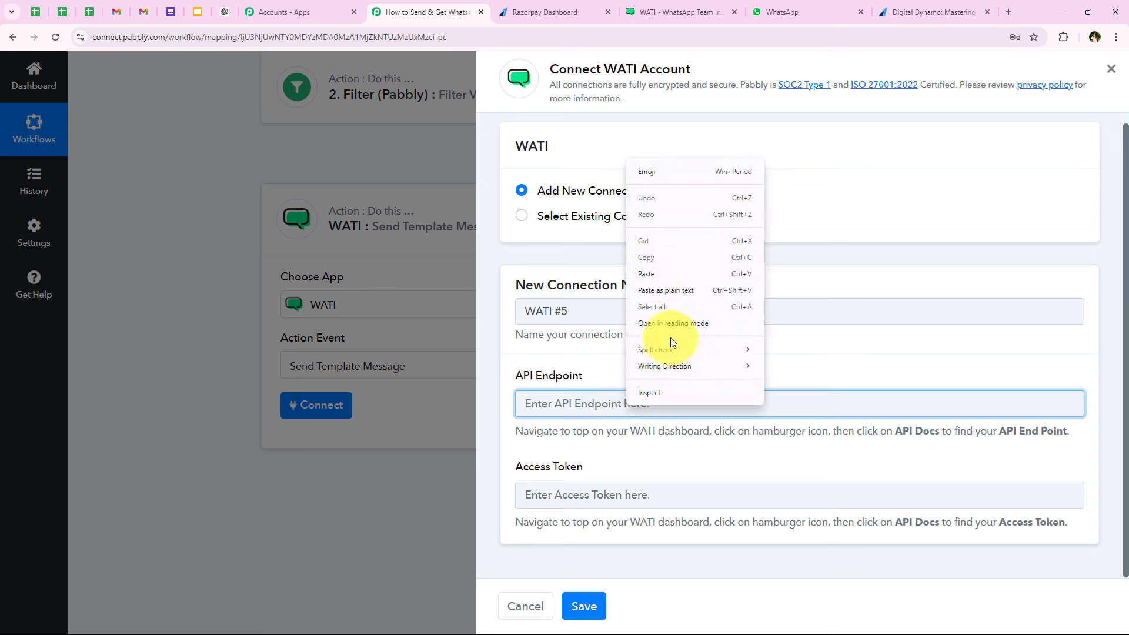
click(651, 275)
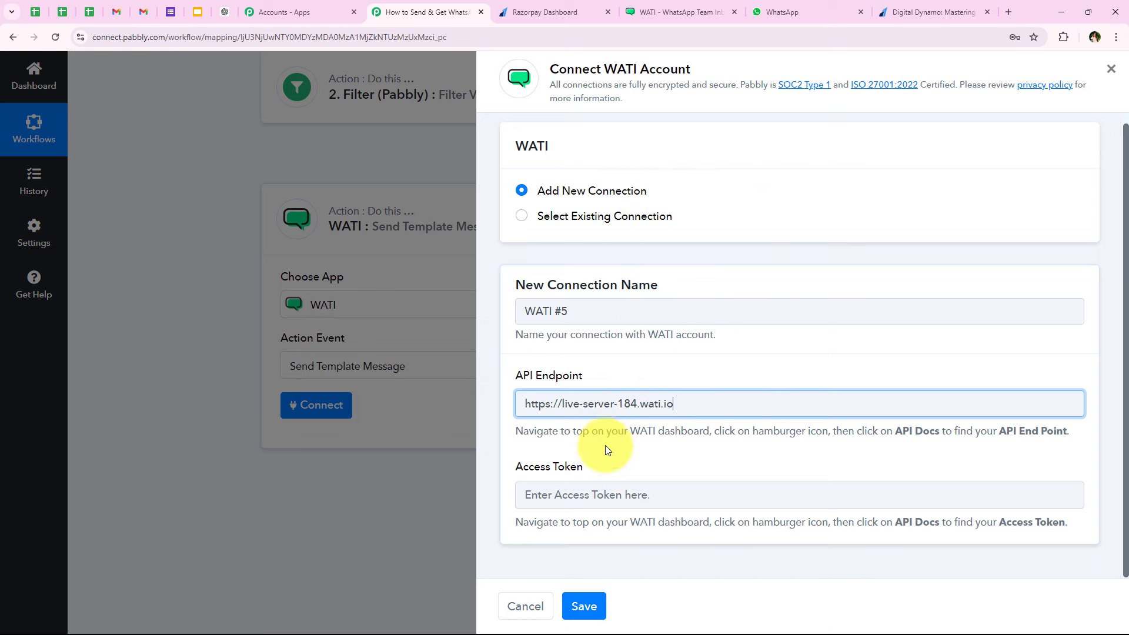
right_click(604, 492)
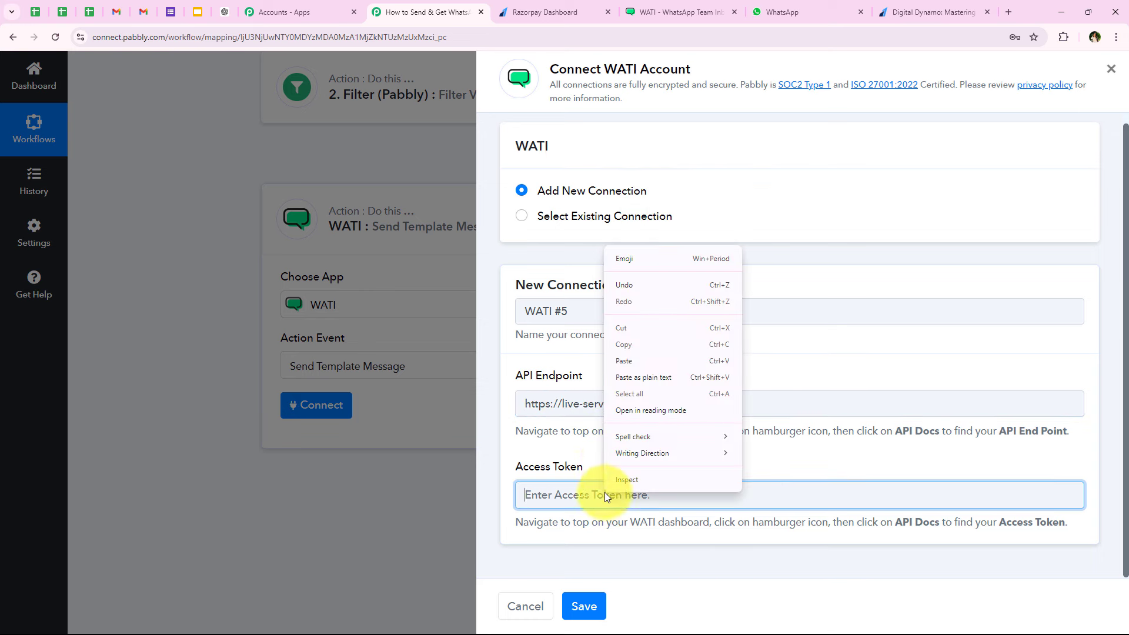
click(623, 363)
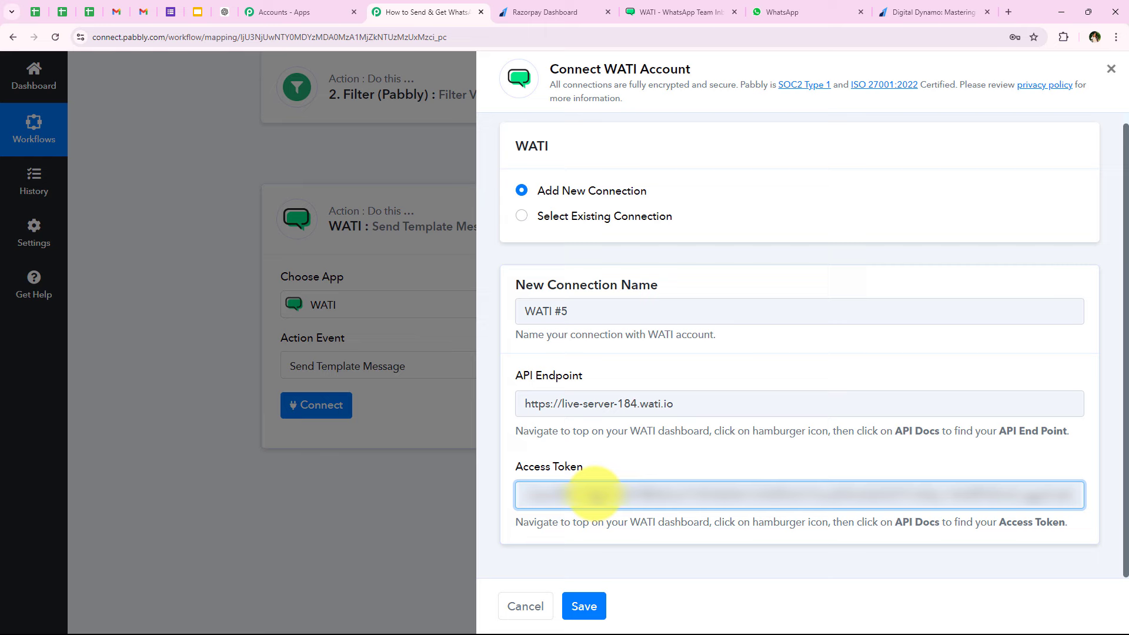
click(585, 606)
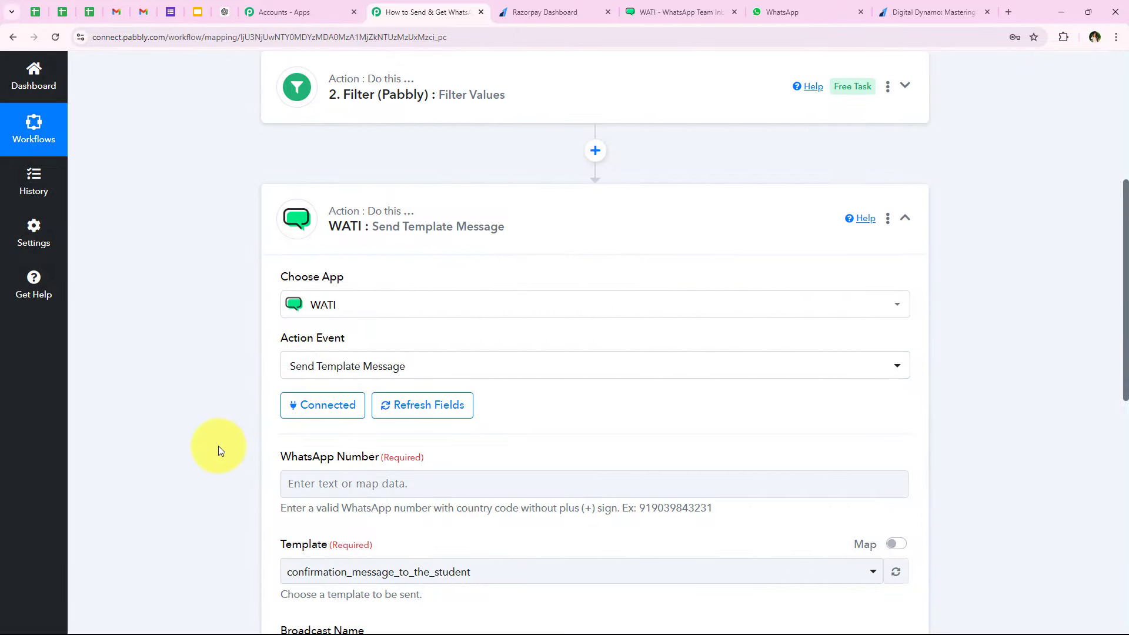
scroll(217, 446, down, 2)
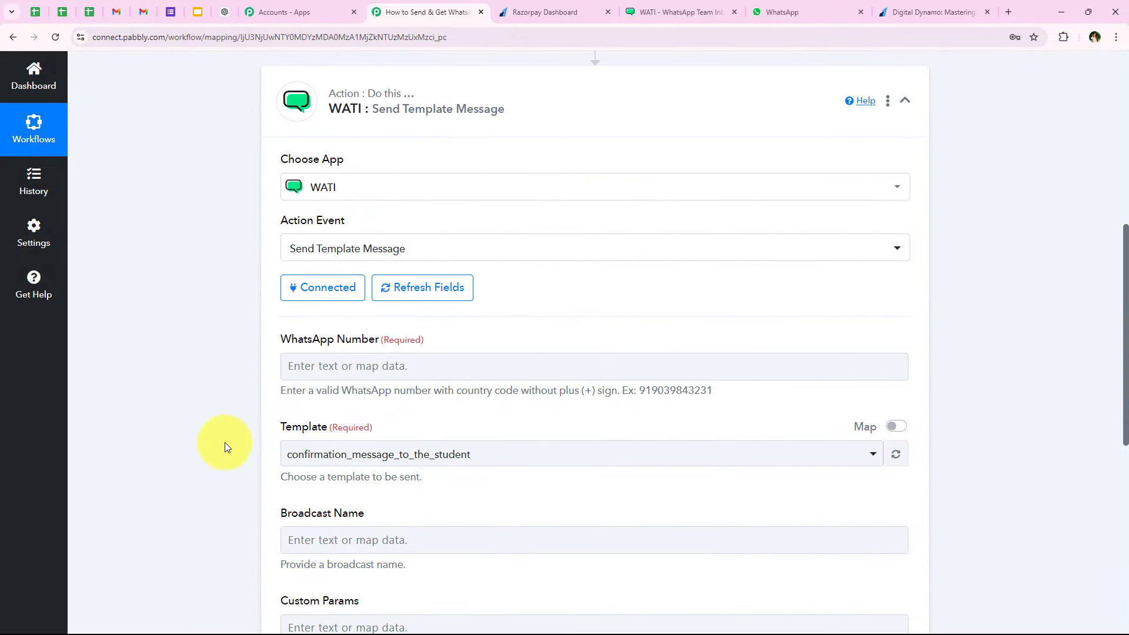
drag(275, 341, 299, 342)
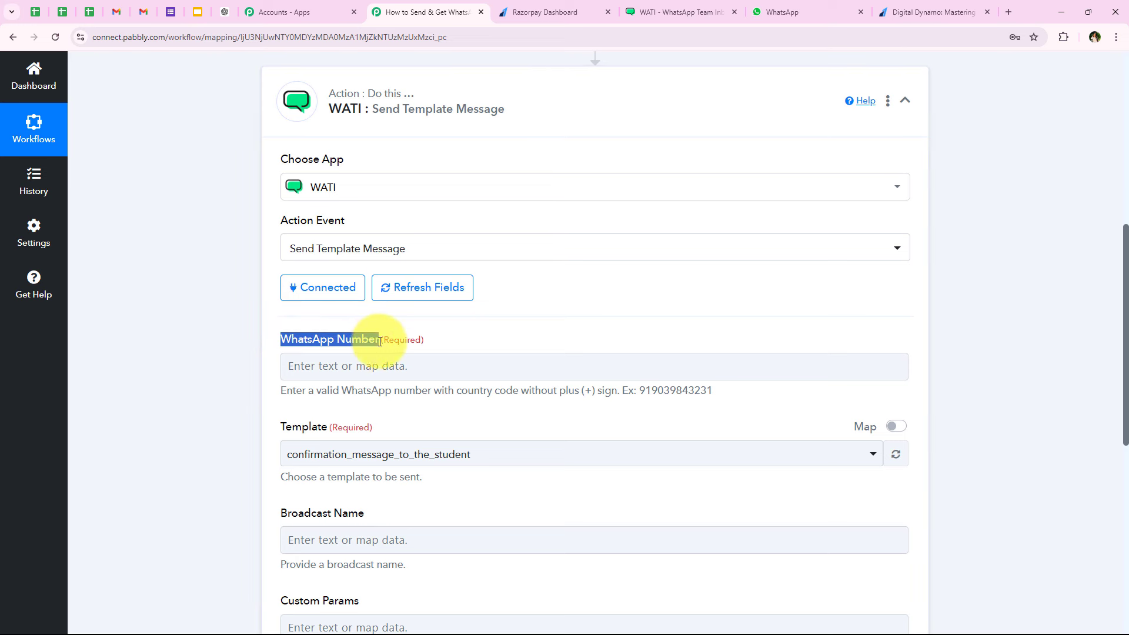
click(217, 382)
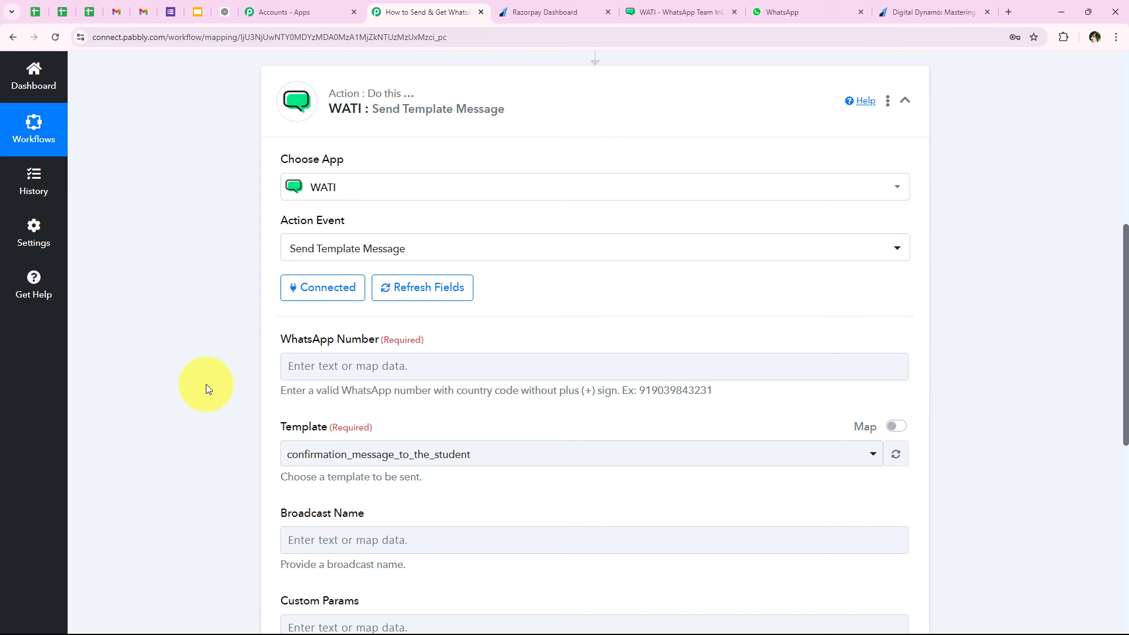
scroll(206, 383, down, 2)
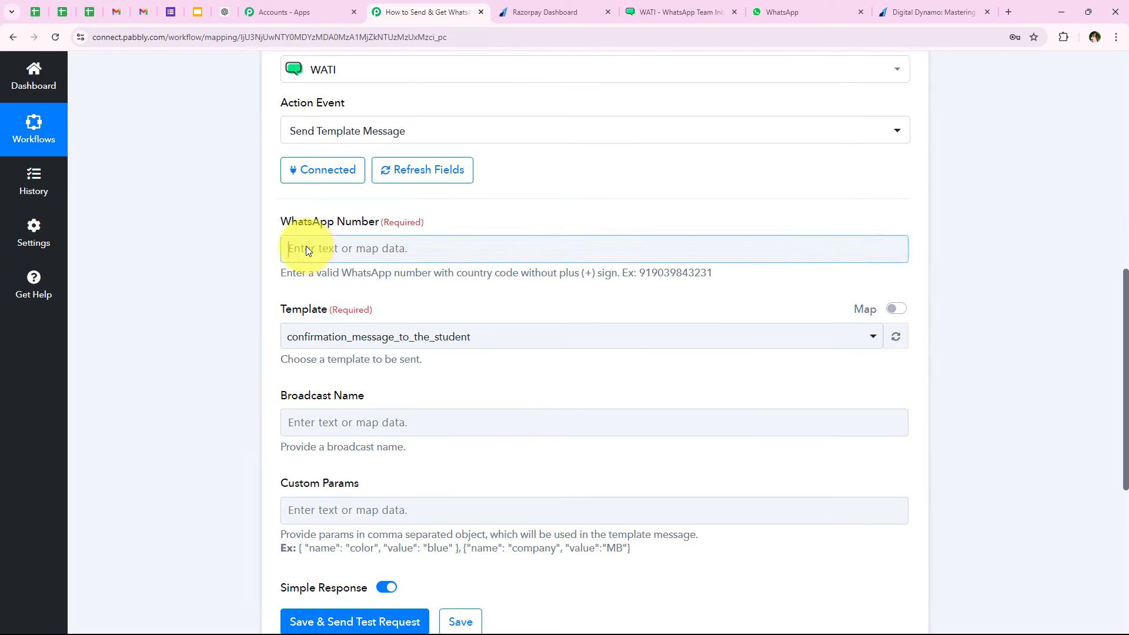
click(302, 247)
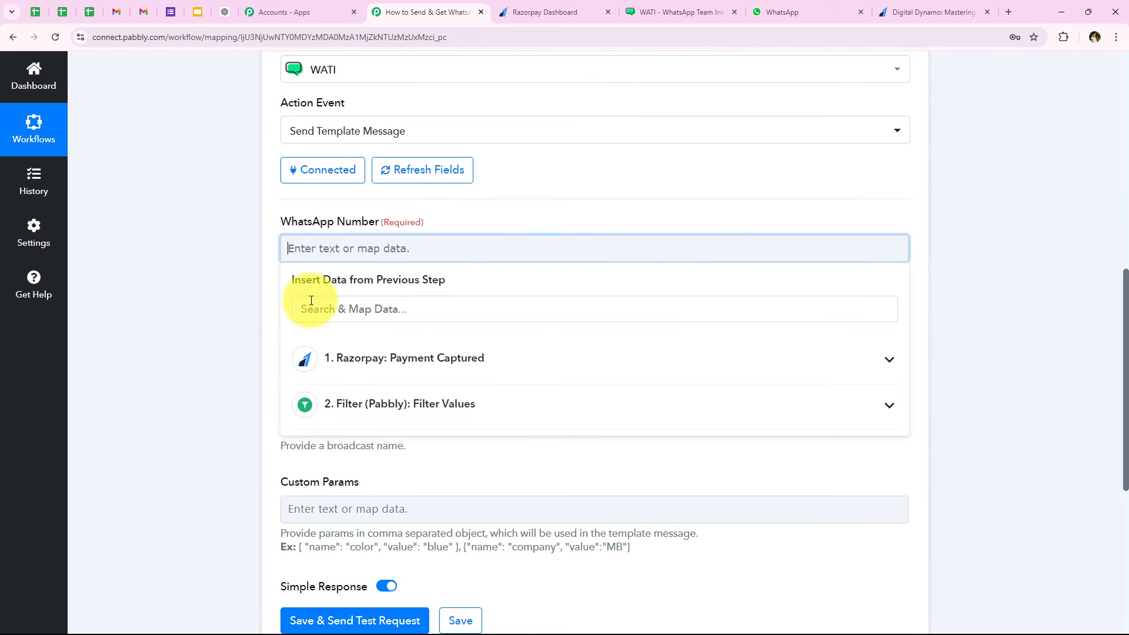
click(237, 316)
click(428, 249)
text(9999999999)
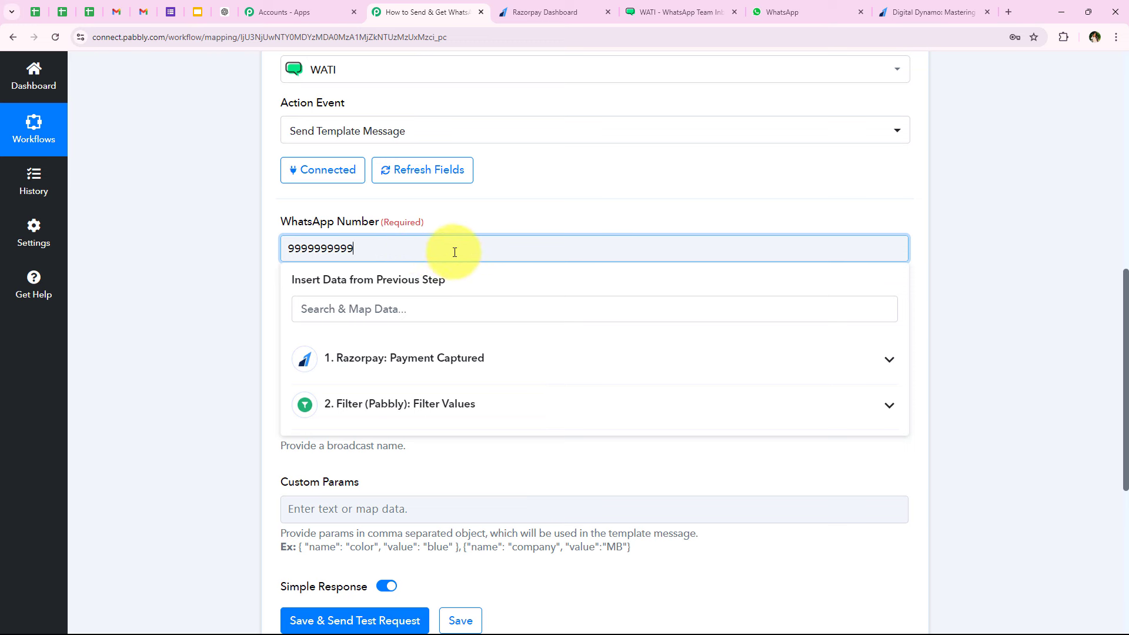
drag(454, 252, 276, 258)
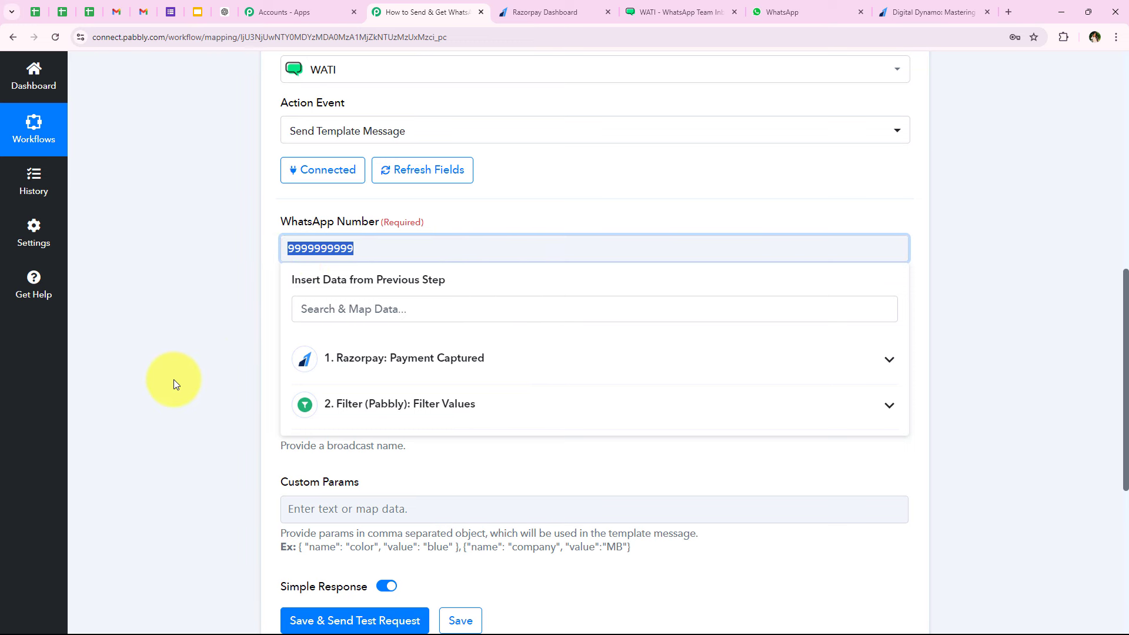
key(BackSpace)
- Map WhatsApp Number to the Razorpay Payload Payment Entity Notes Phone value
click(364, 358)
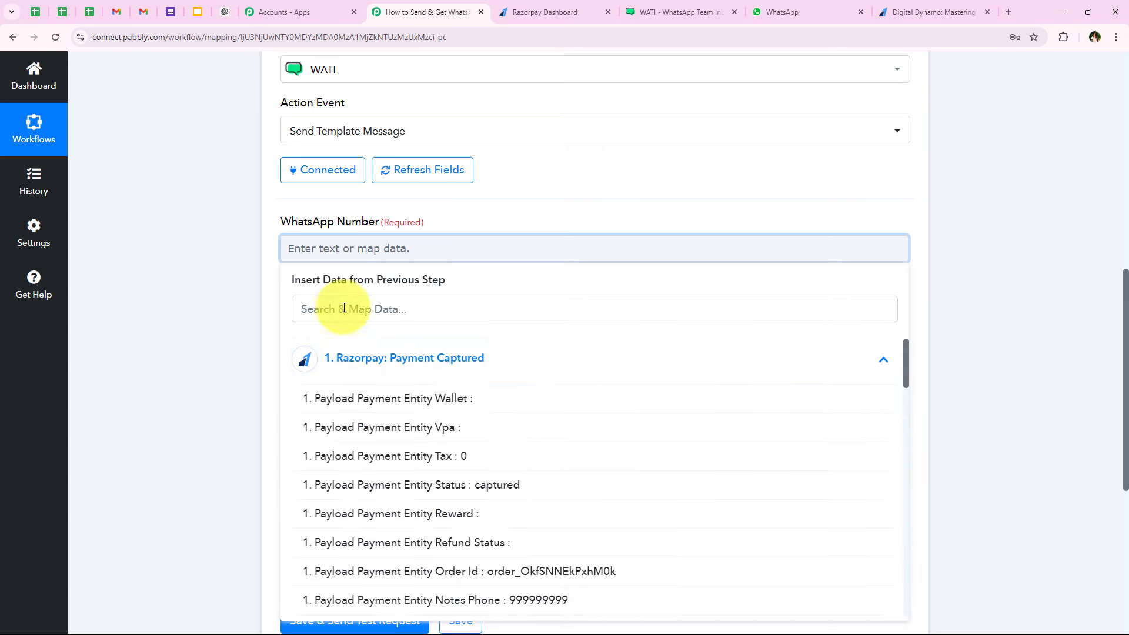
click(343, 308)
text(phone)
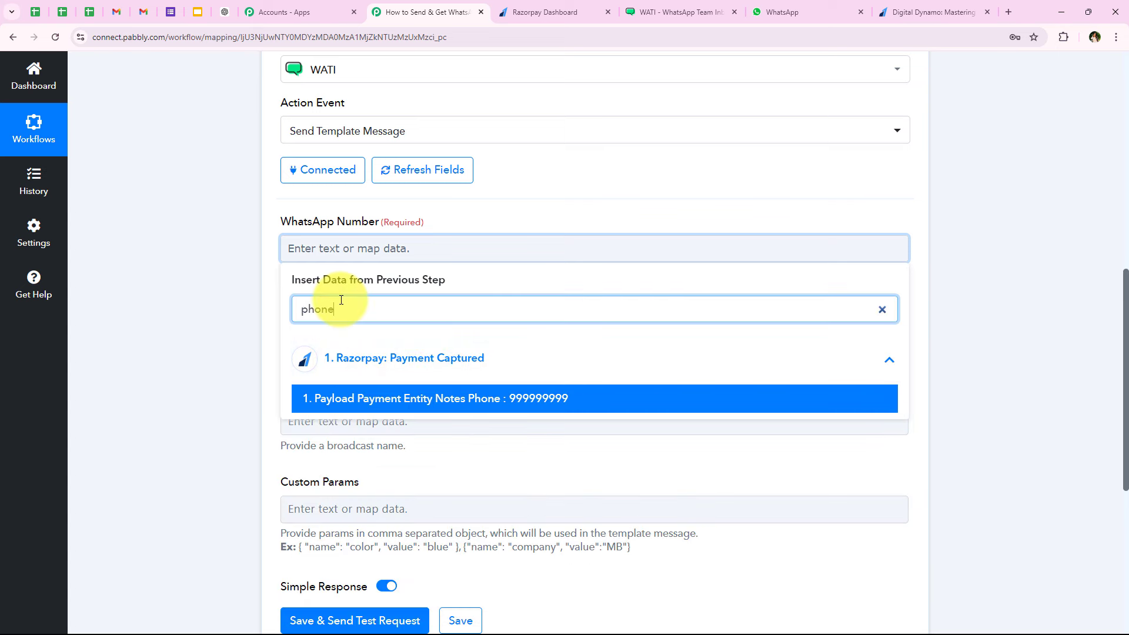
click(347, 406)
click(223, 307)
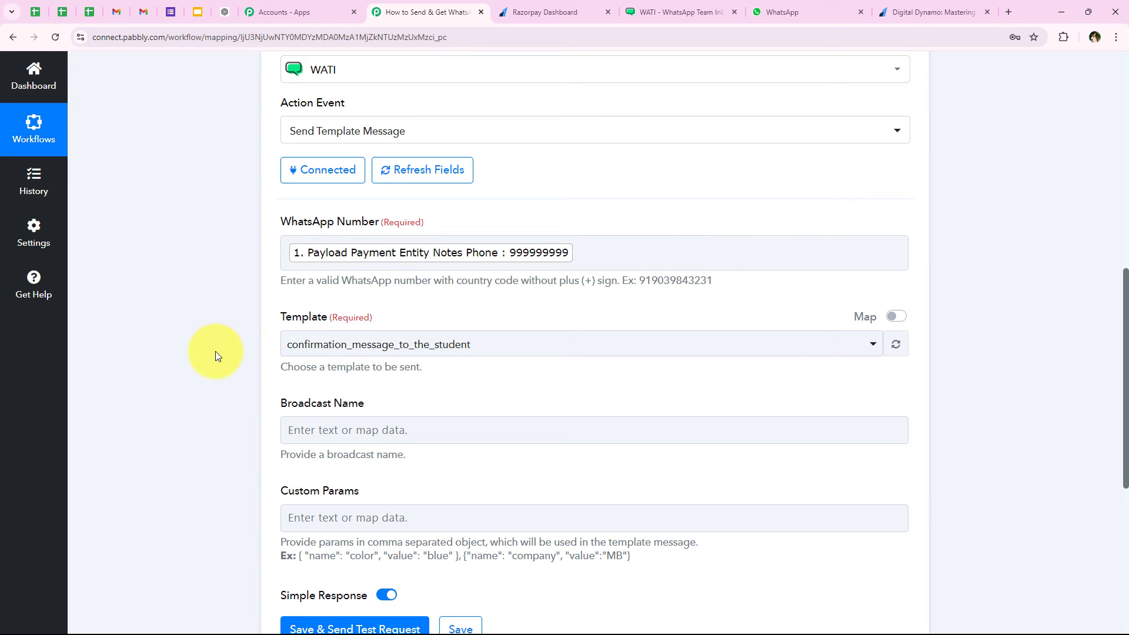
scroll(216, 351, down, 1)
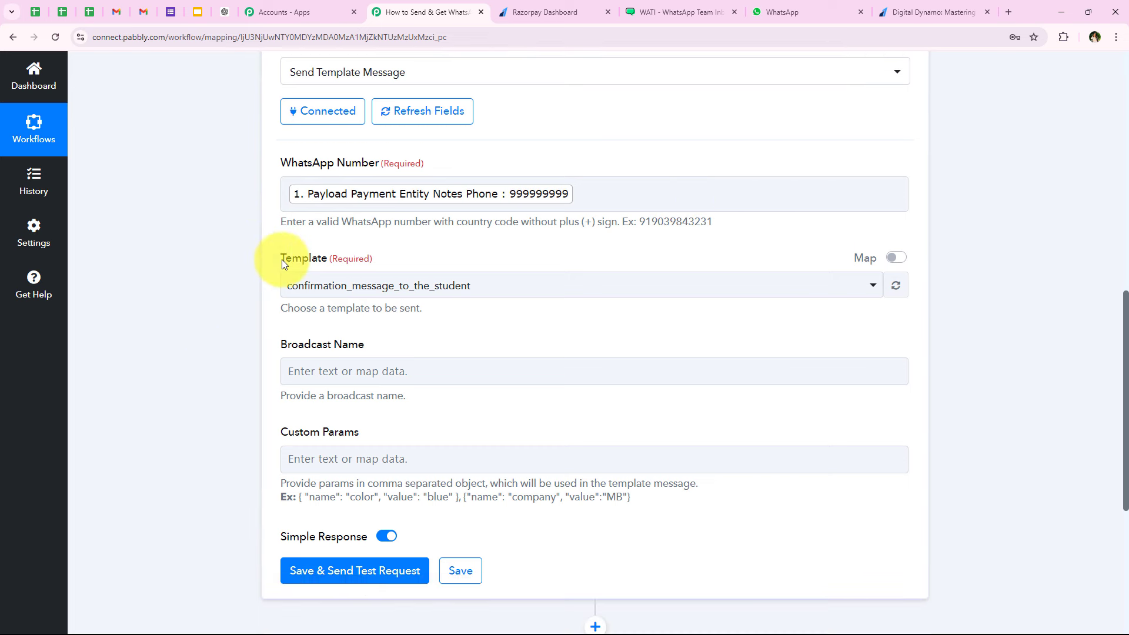
click(682, 11)
- Preview the confirmation_message_to_the_student template body with its {{student_name}} variable in WATI
scroll(387, 228, down, 2)
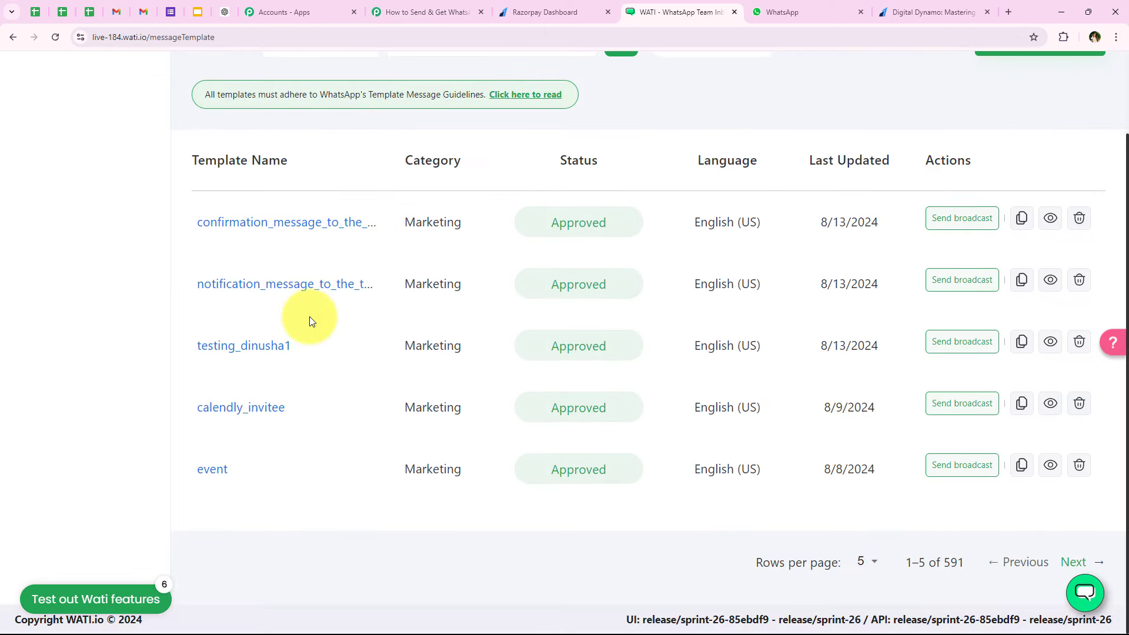
scroll(309, 316, up, 2)
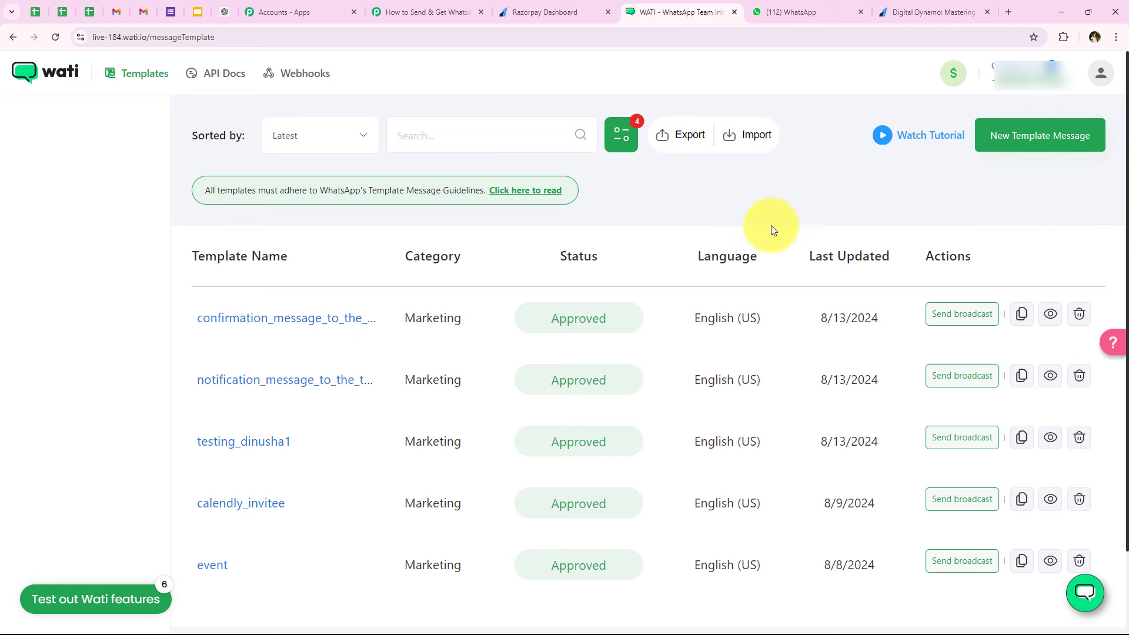
click(259, 328)
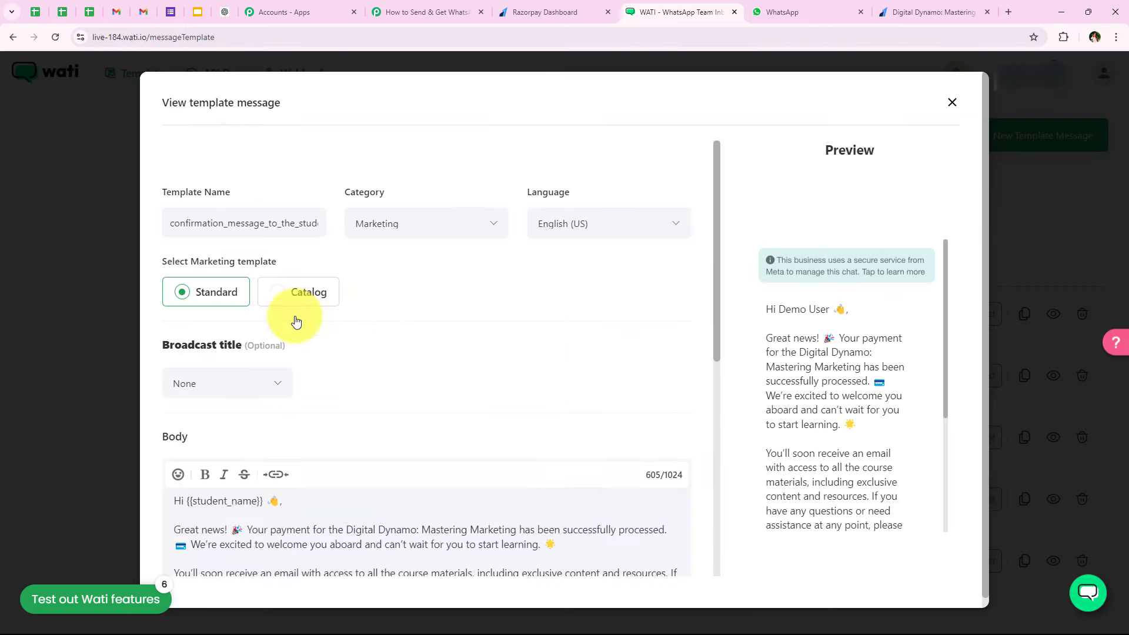
double_click(206, 224)
click(437, 315)
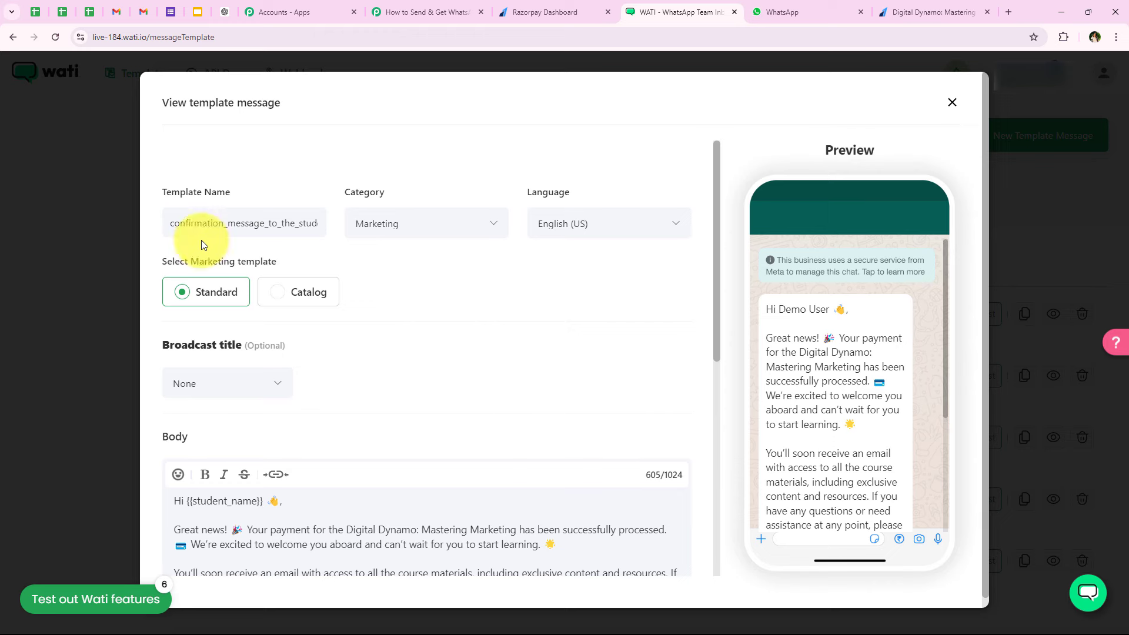
scroll(499, 299, down, 3)
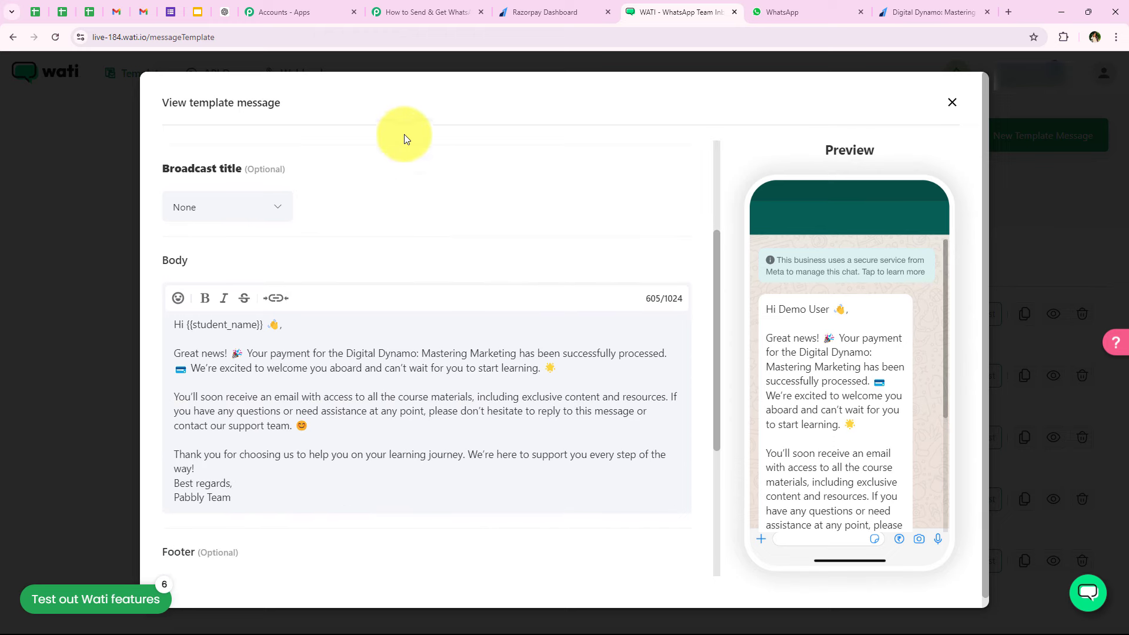
click(432, 12)
click(294, 286)
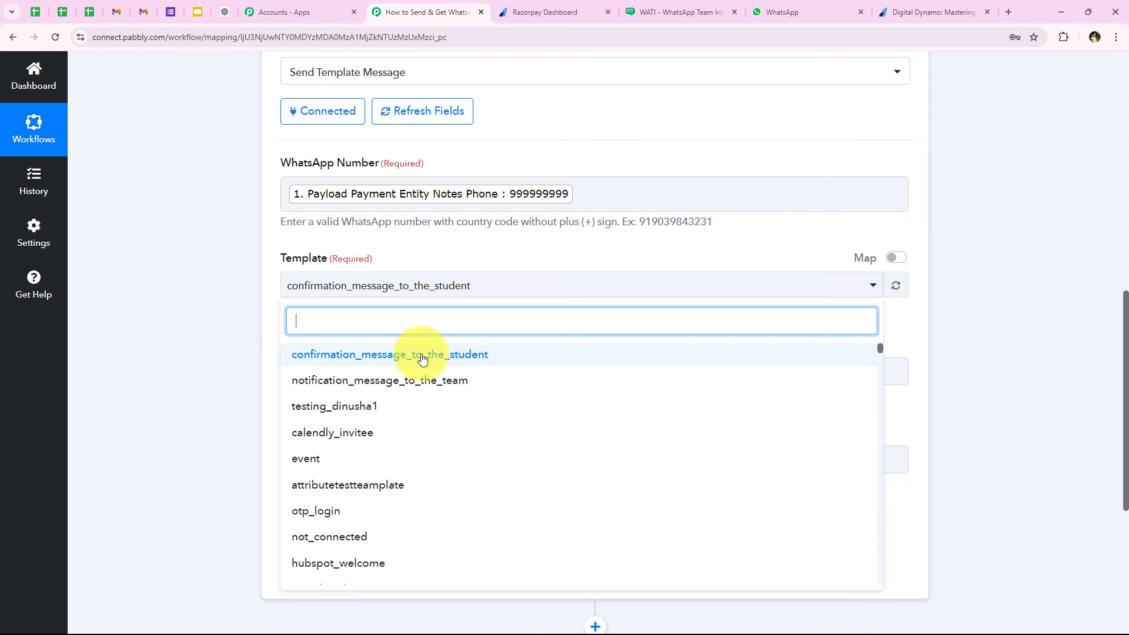
- Select the confirmation_message_to_the_student template and paste that name as the Broadcast Name
click(464, 358)
scroll(329, 294, down, 2)
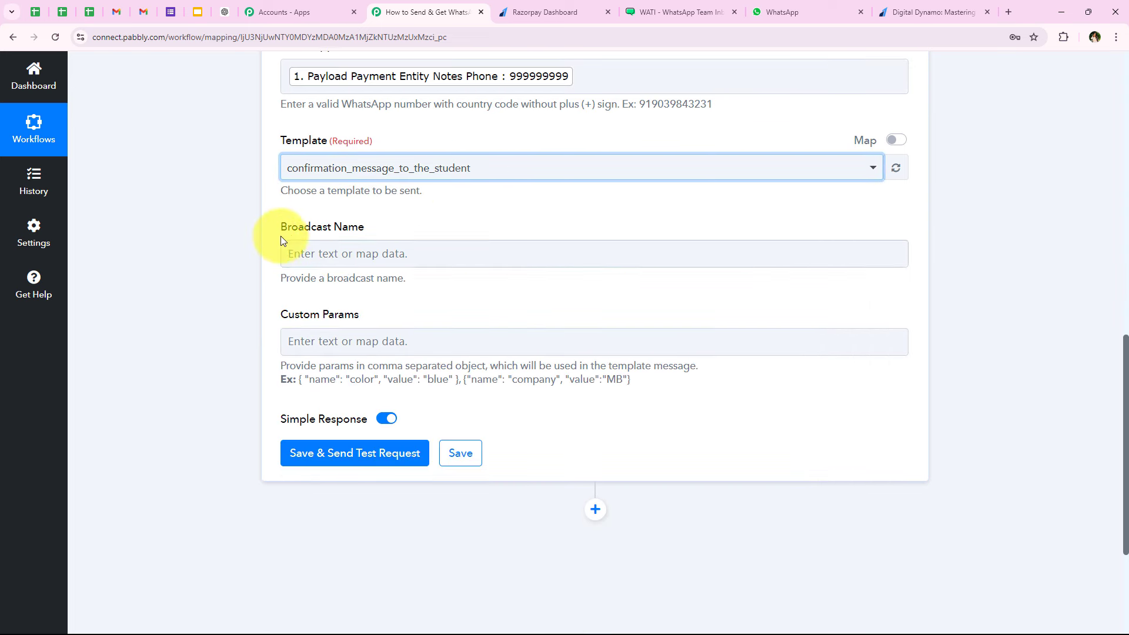
drag(283, 233, 388, 226)
click(327, 250)
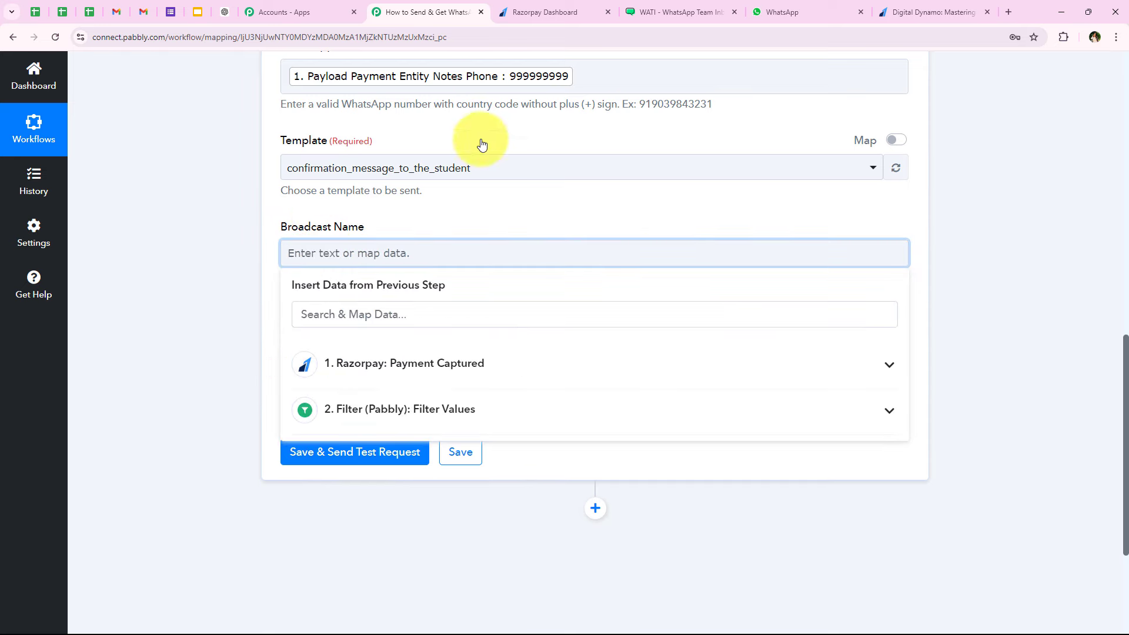
click(712, 5)
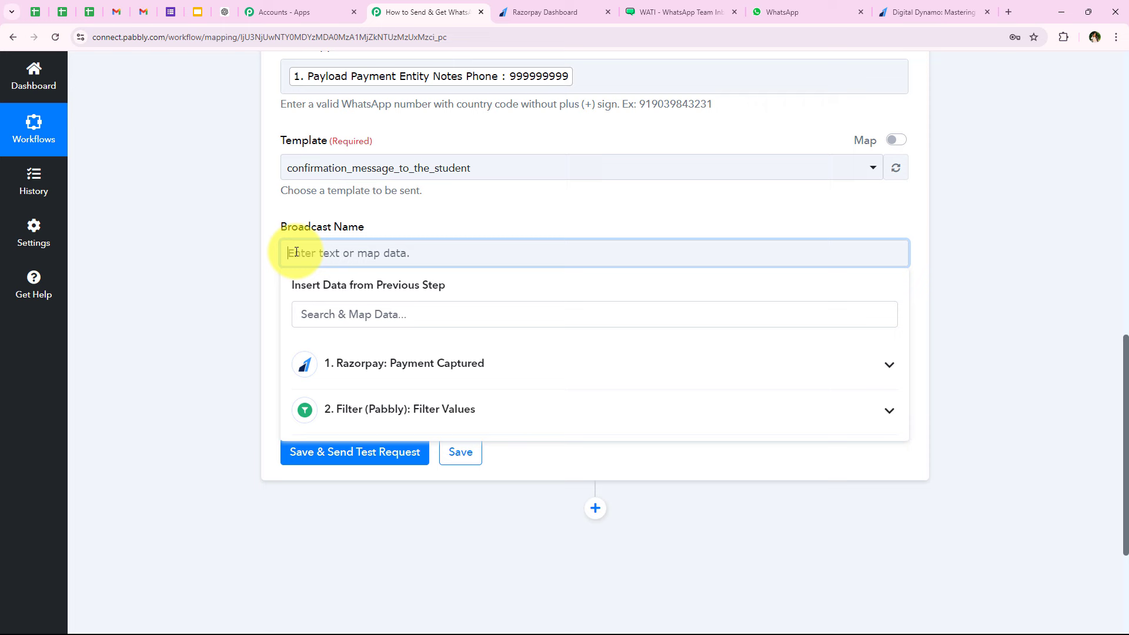
key(ctrl+v)
click(223, 285)
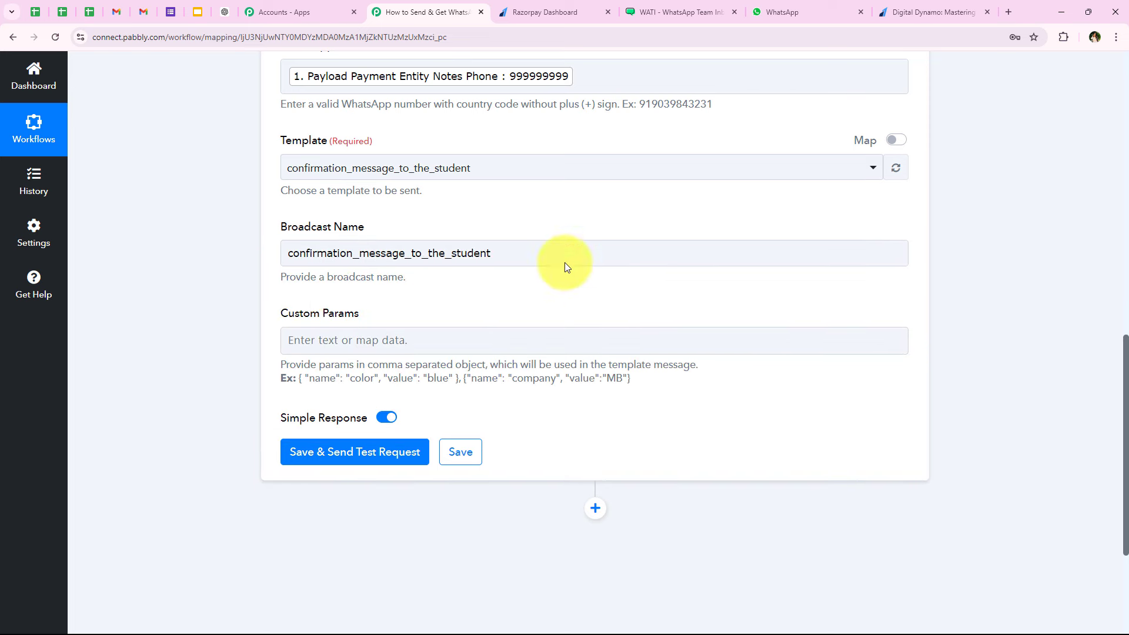
scroll(279, 297, down, 1)
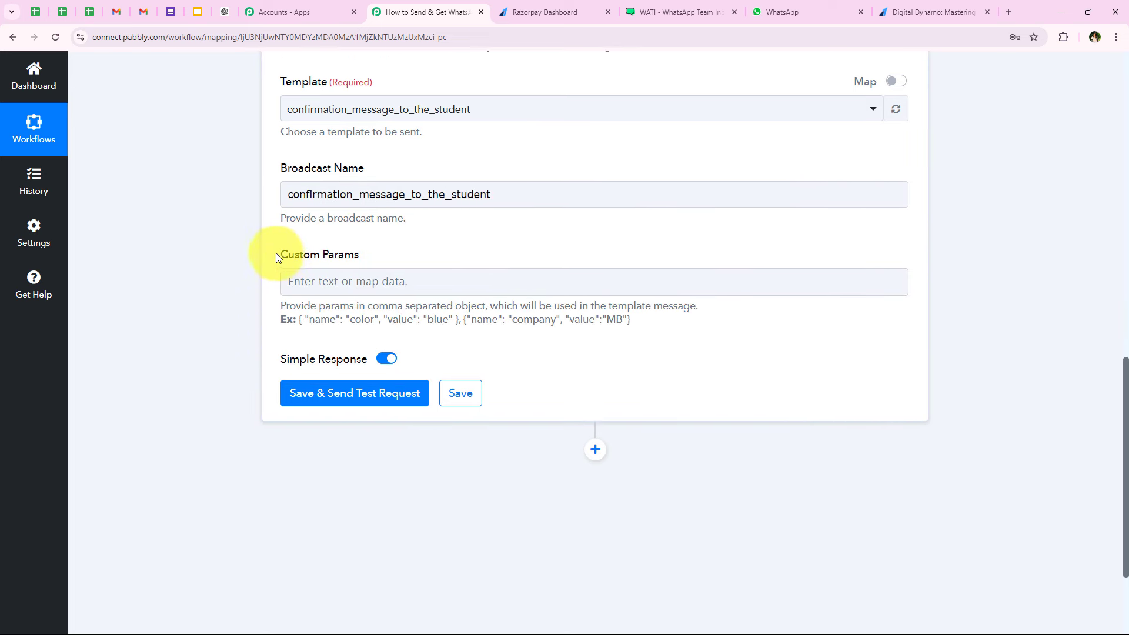
click(296, 257)
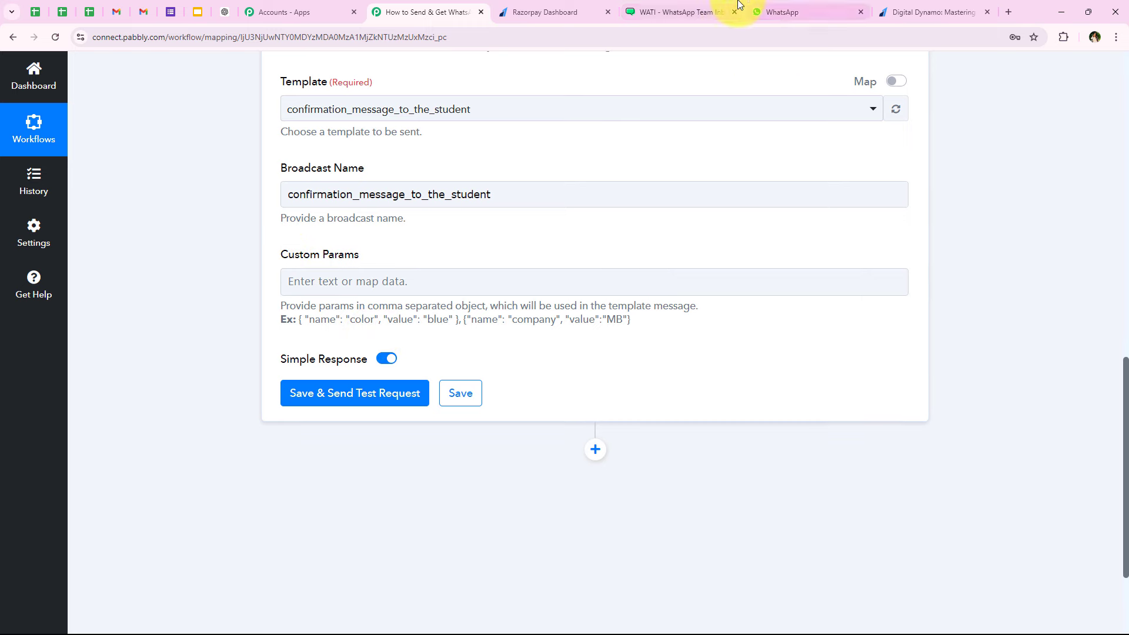
click(699, 7)
- Check {{student_name}} in the WATI template body, then copy Pabbly's Custom Params example object
scroll(336, 308, down, 2)
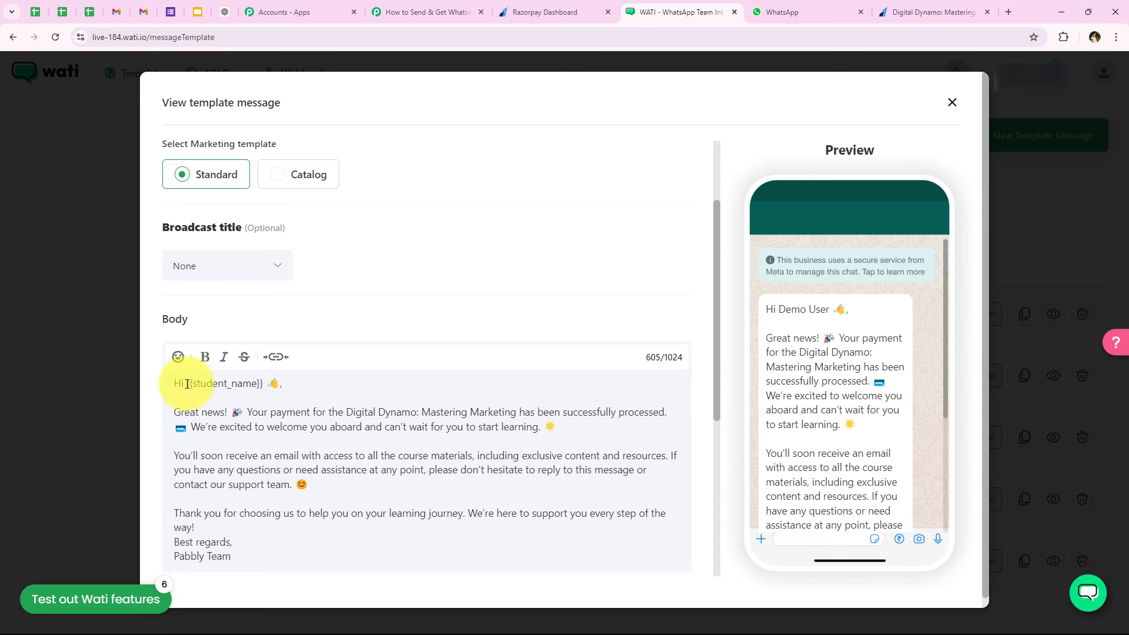
drag(211, 384, 263, 385)
click(197, 461)
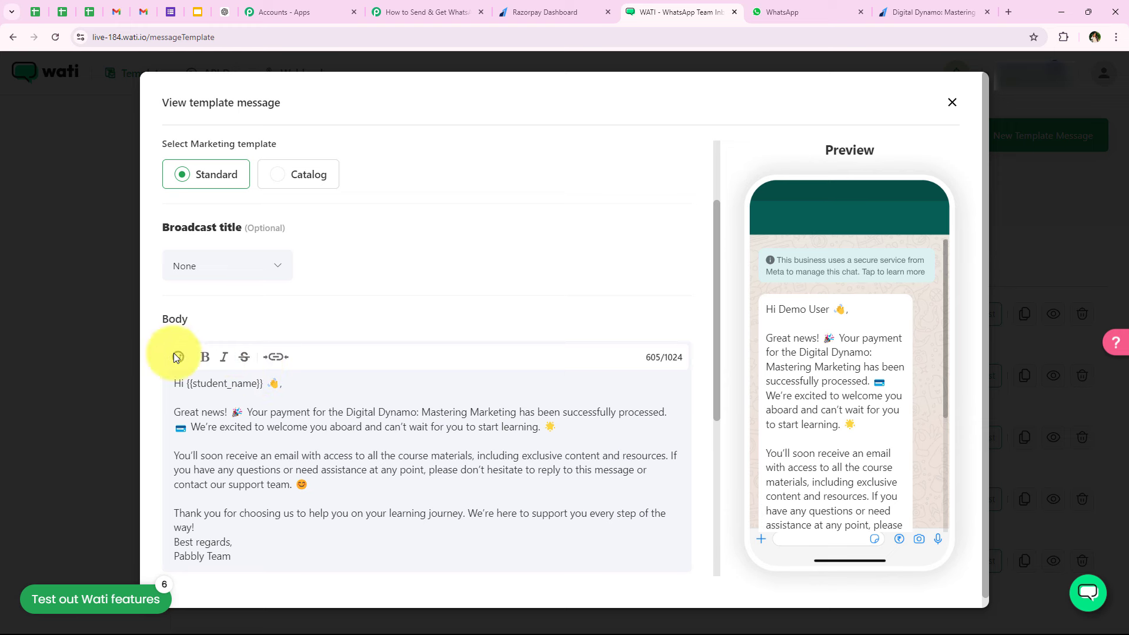
scroll(428, 245, down, 3)
scroll(428, 245, up, 1)
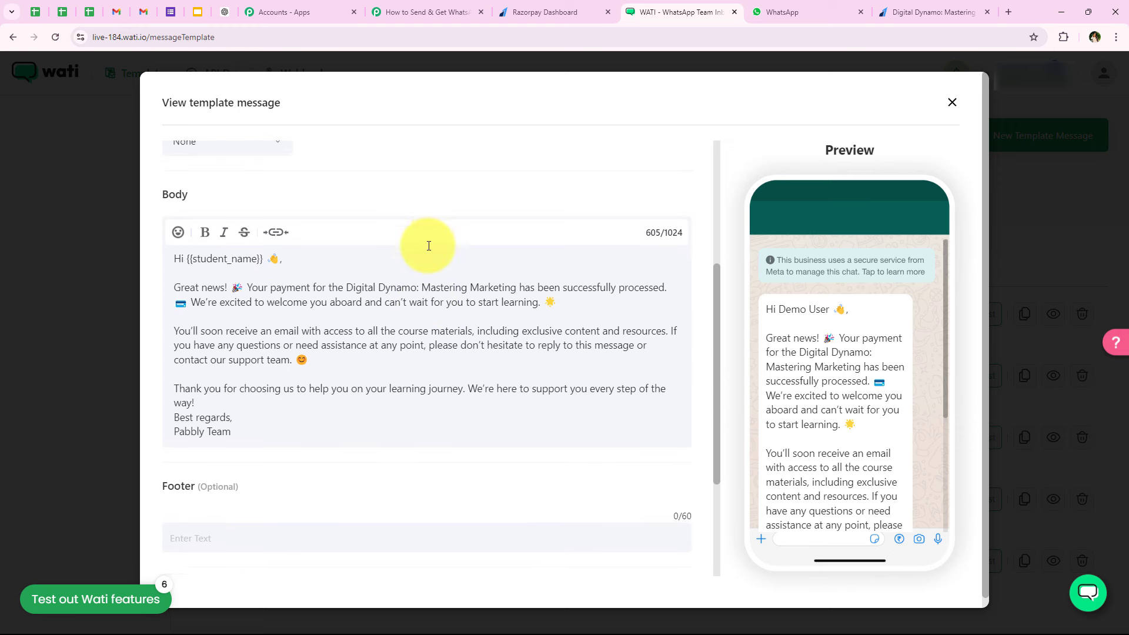
scroll(428, 245, up, 1)
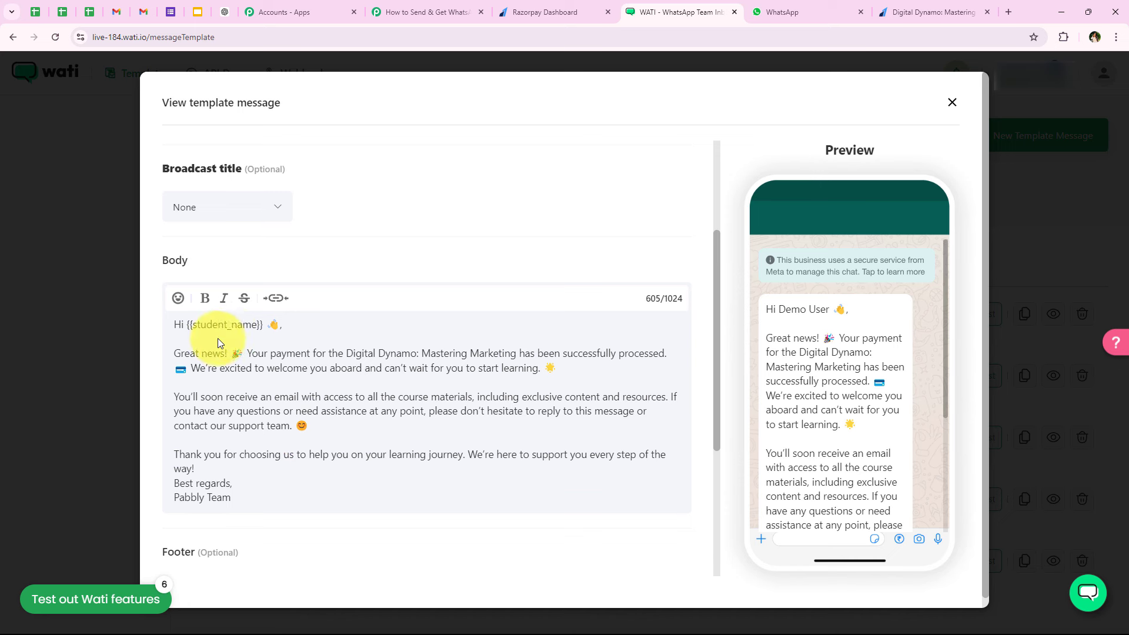
drag(186, 324, 260, 324)
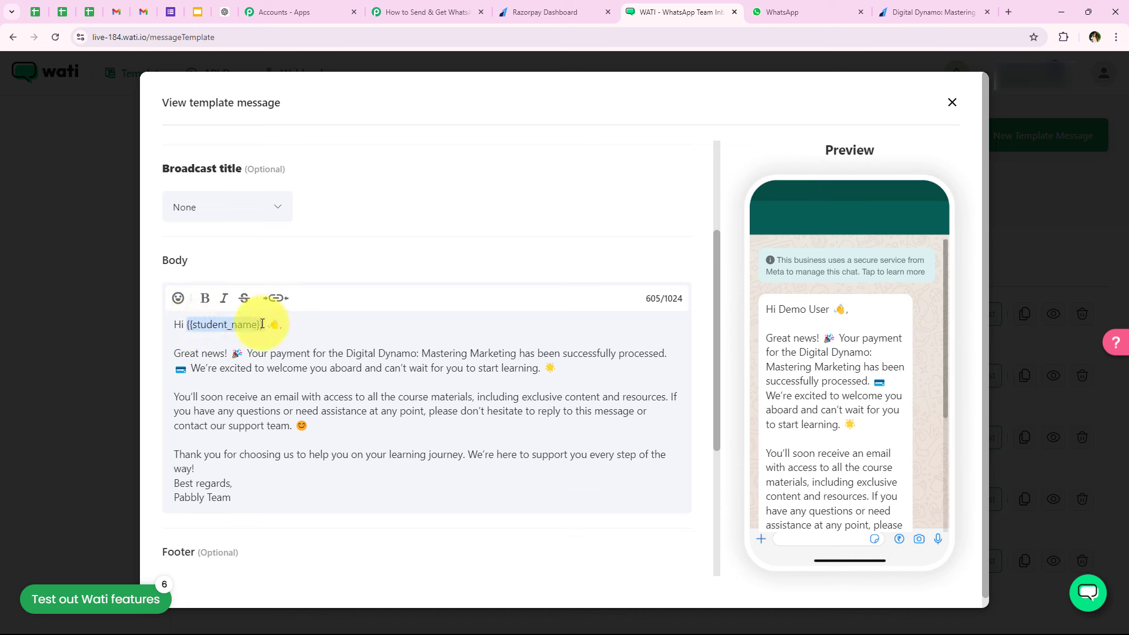
click(213, 344)
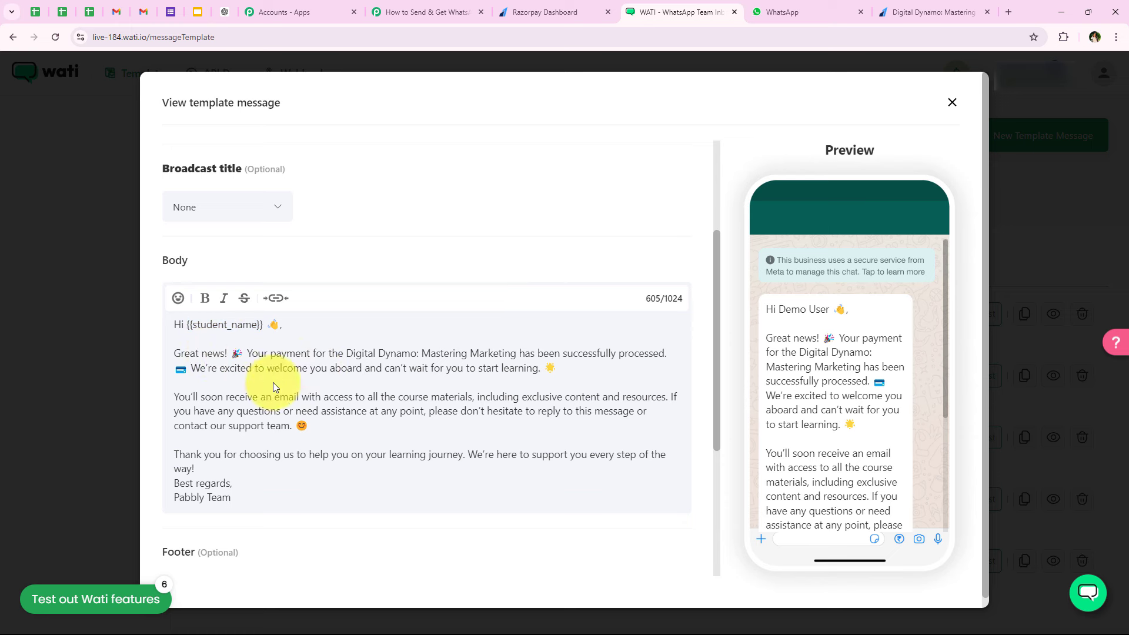
click(456, 12)
drag(297, 321, 464, 329)
key(ctrl+c)
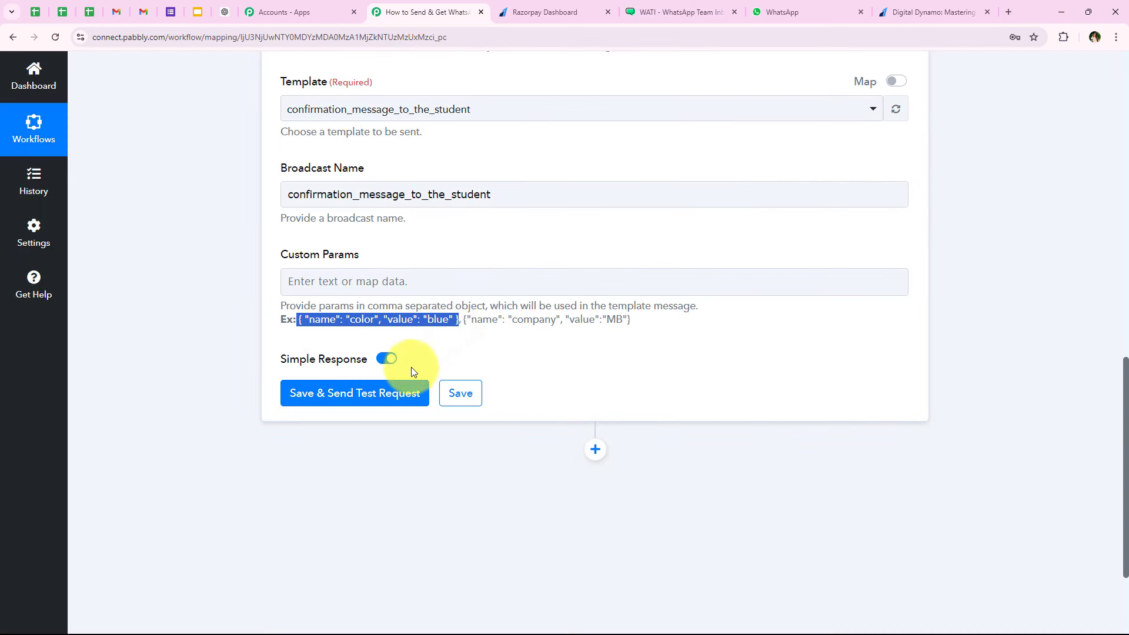
- Paste the example into Custom Params, renaming color to student_name and deleting the value blue
click(364, 284)
key(ctrl+v)
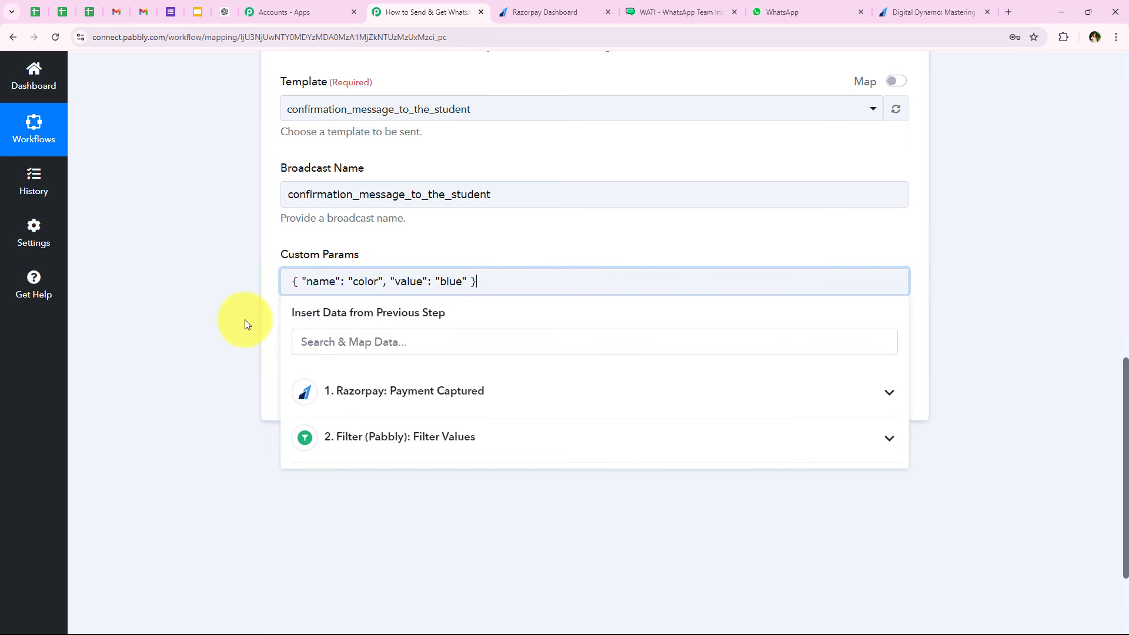
click(245, 320)
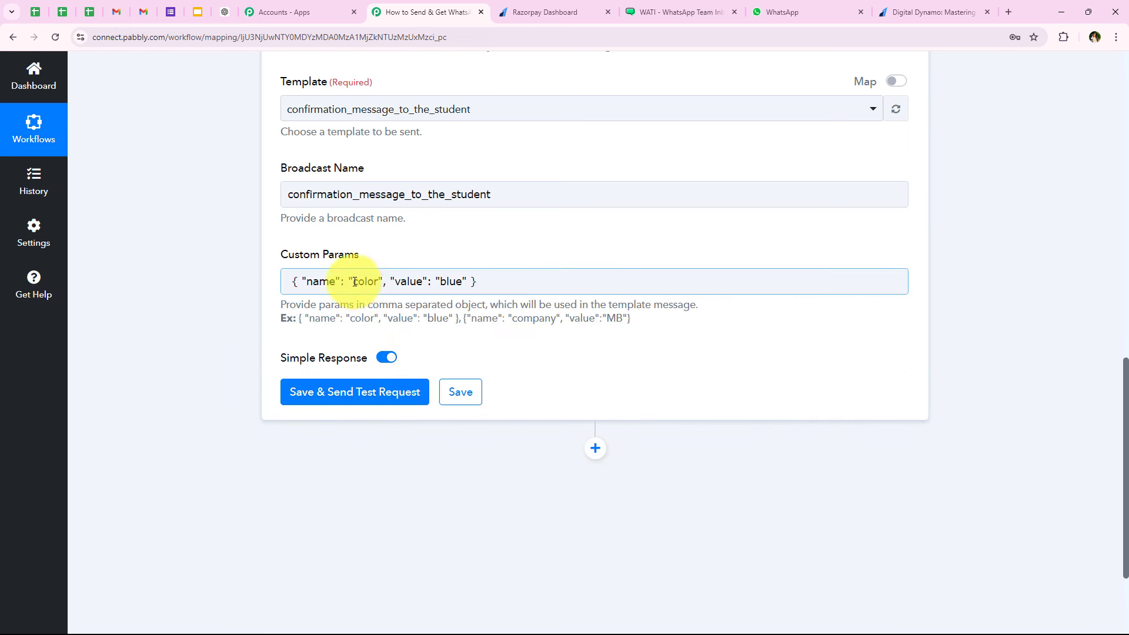
drag(351, 282, 377, 282)
text(studen)
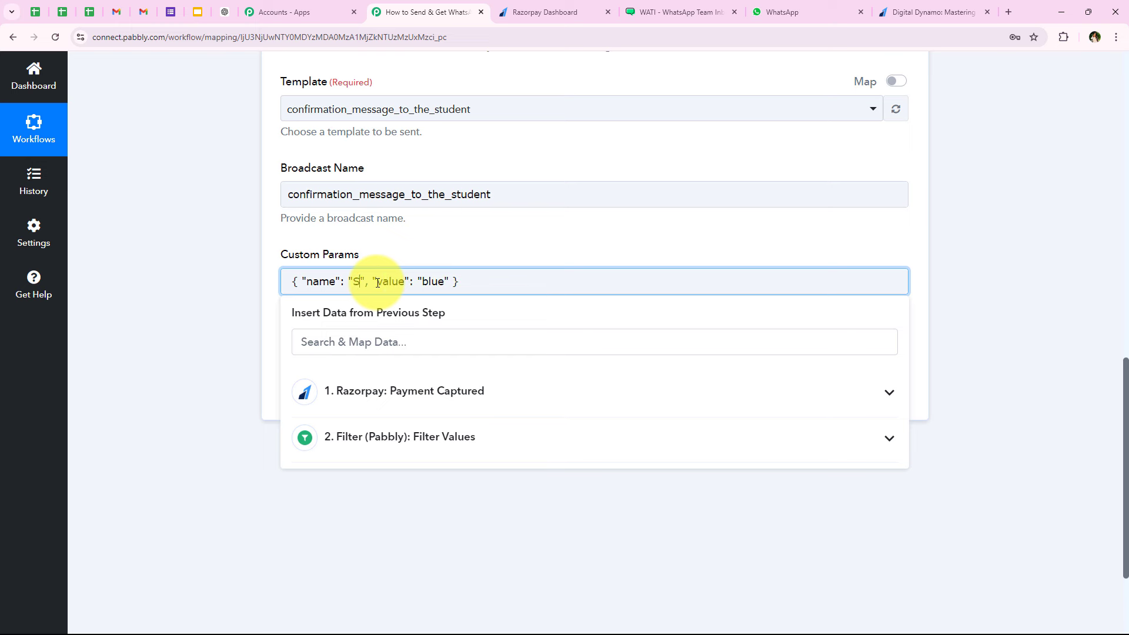
text(t_name)
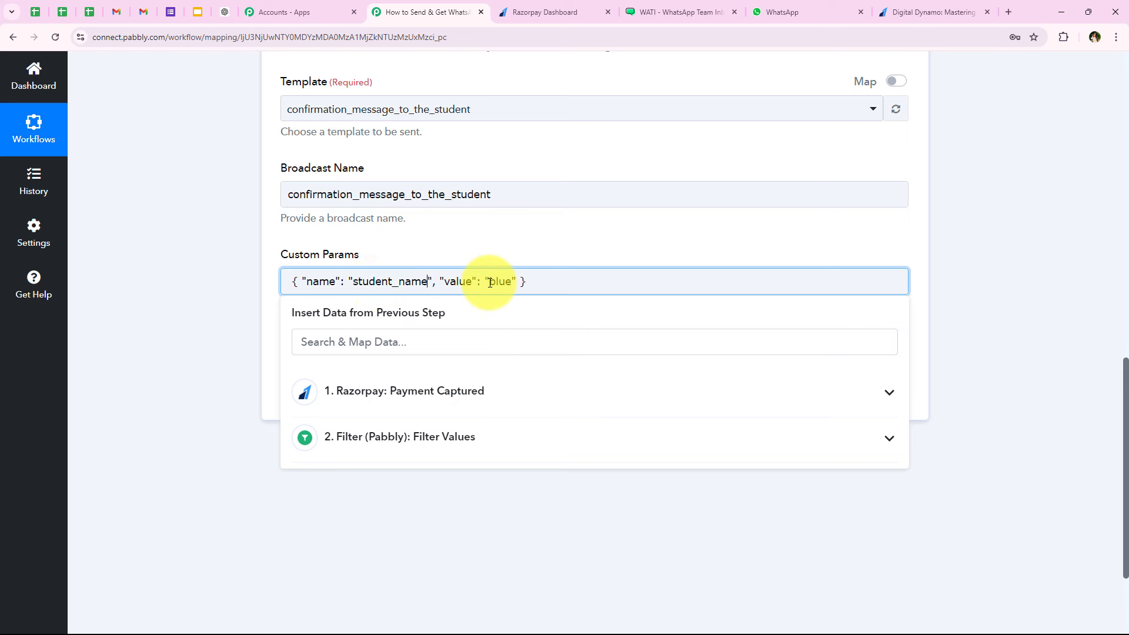
drag(490, 281, 513, 282)
key(BackSpace)
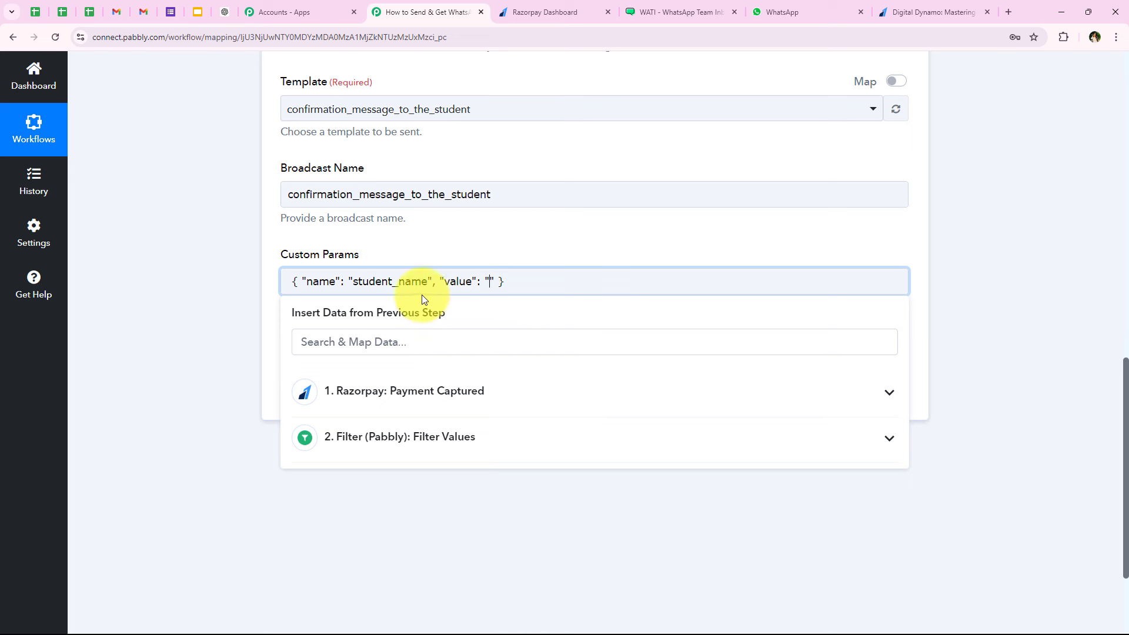
- Map student_name's value to the Razorpay payer's First Name and Last Name
click(404, 392)
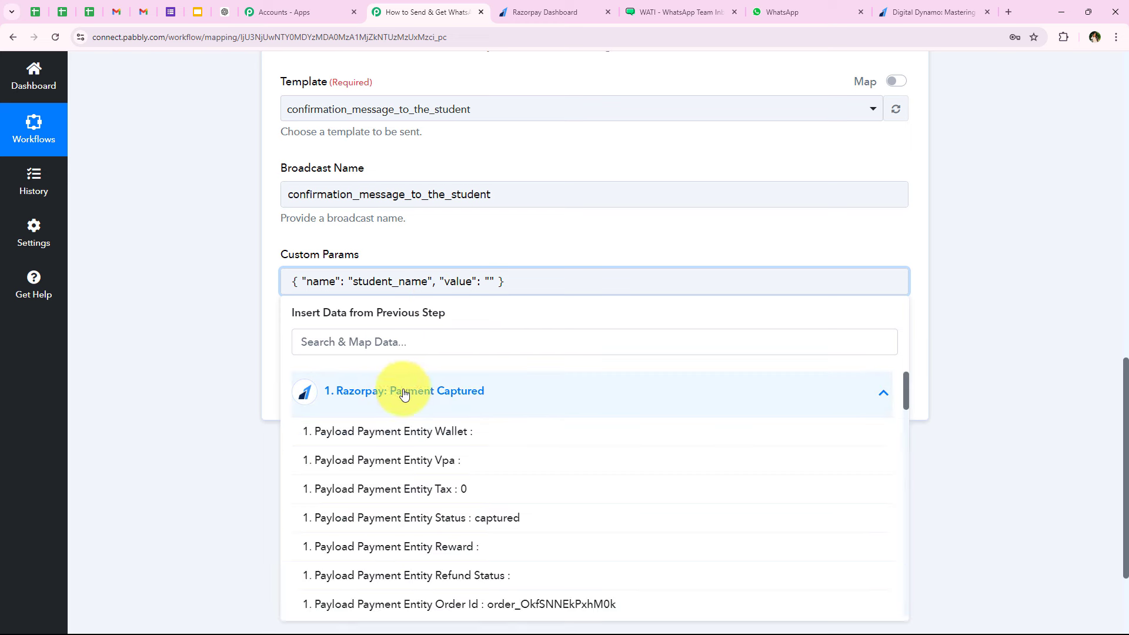
click(389, 340)
text(name)
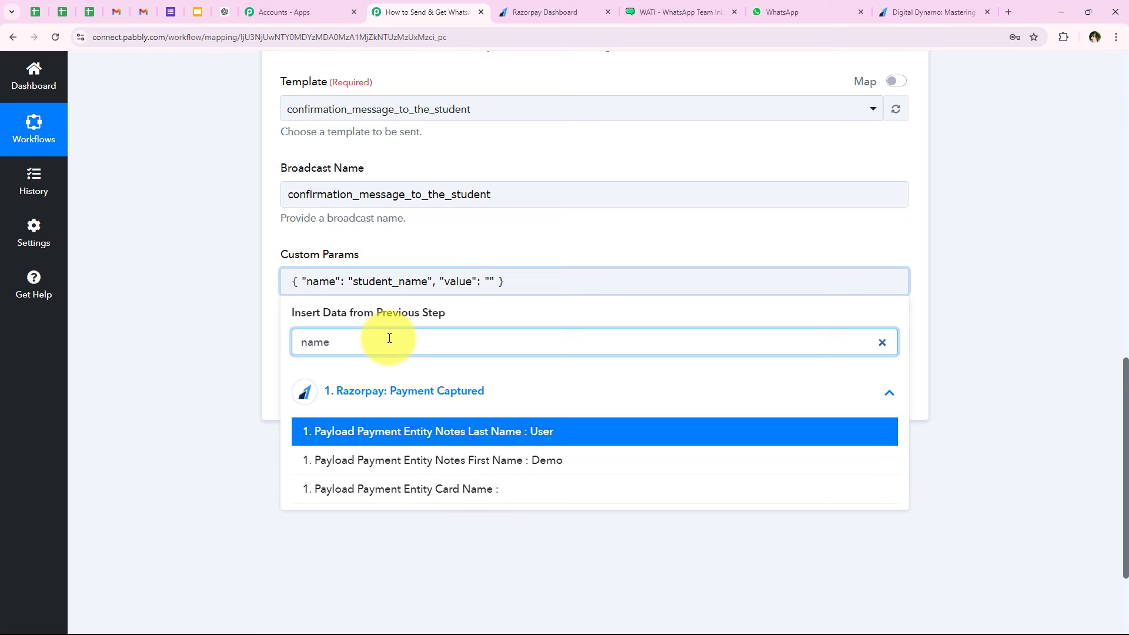
click(451, 460)
click(453, 460)
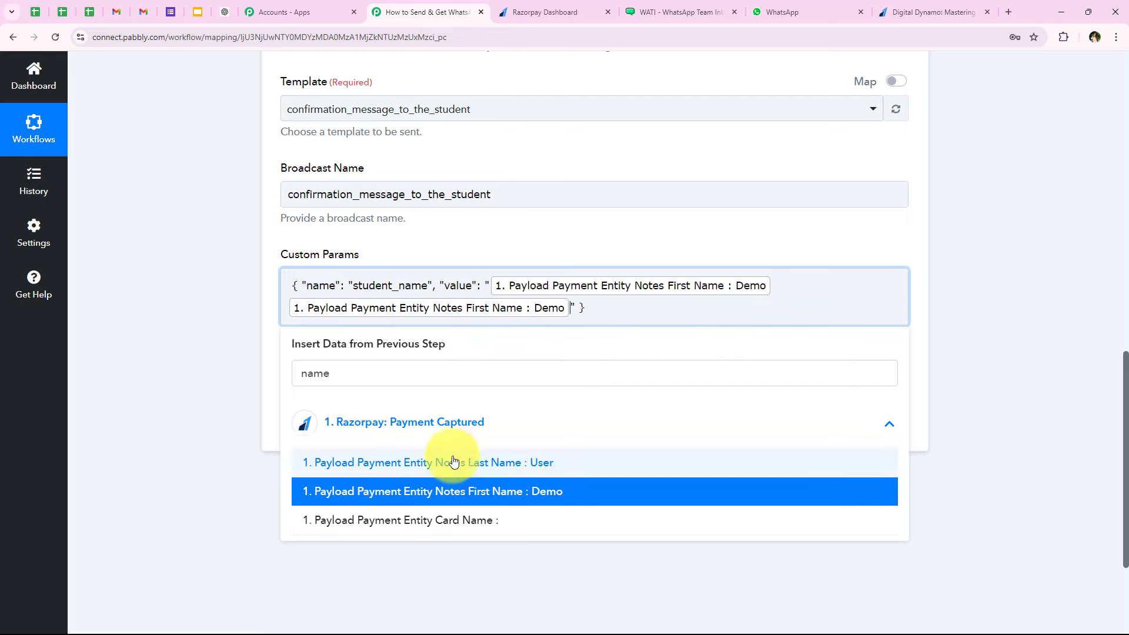
click(245, 361)
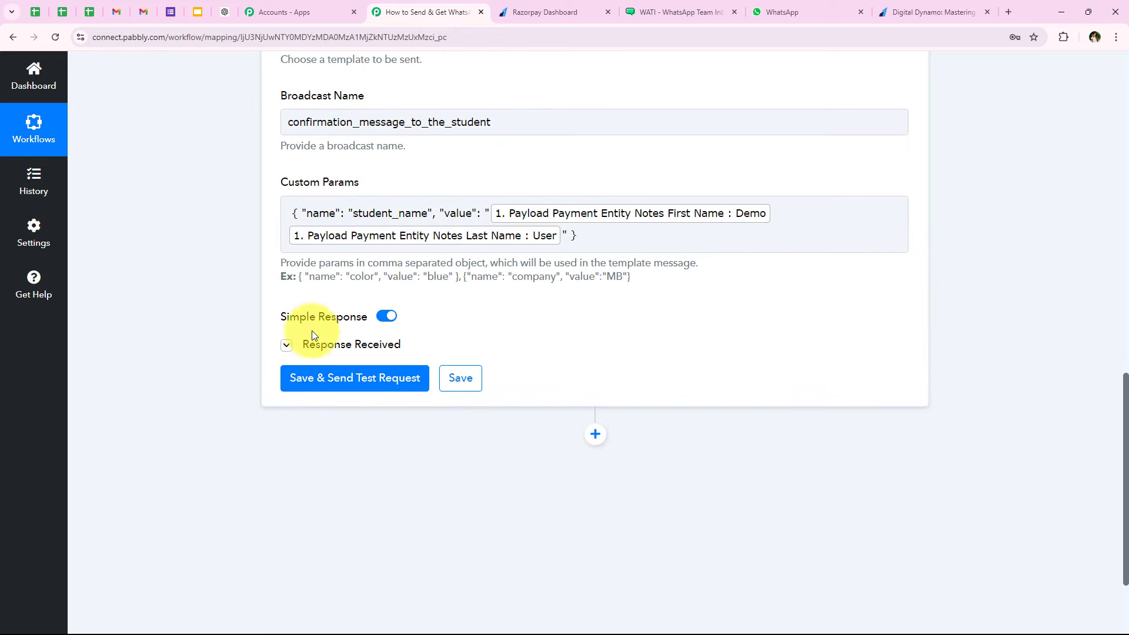
- Replace the mapped WhatsApp Number with a fixed test phone number
scroll(450, 307, down, 2)
scroll(246, 311, up, 2)
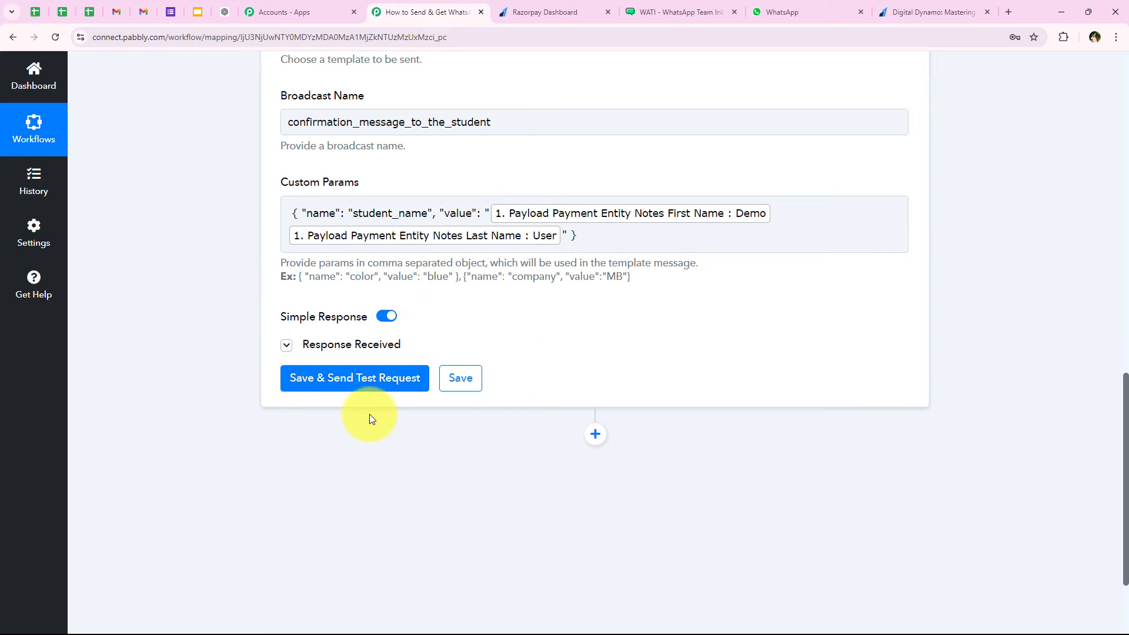
scroll(369, 414, up, 5)
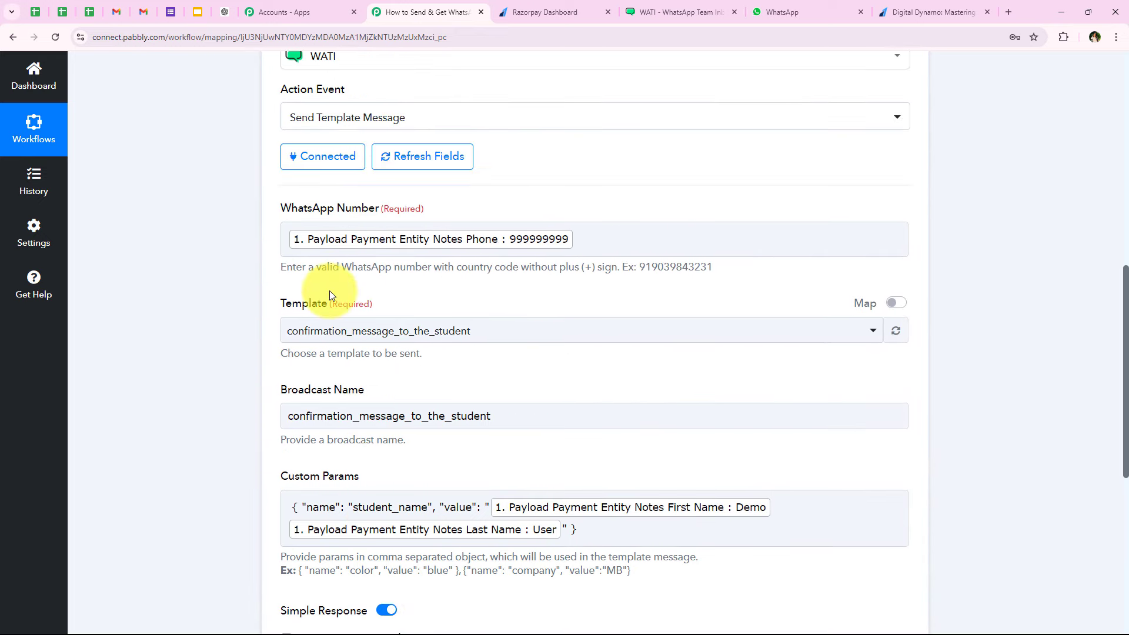
scroll(327, 297, down, 2)
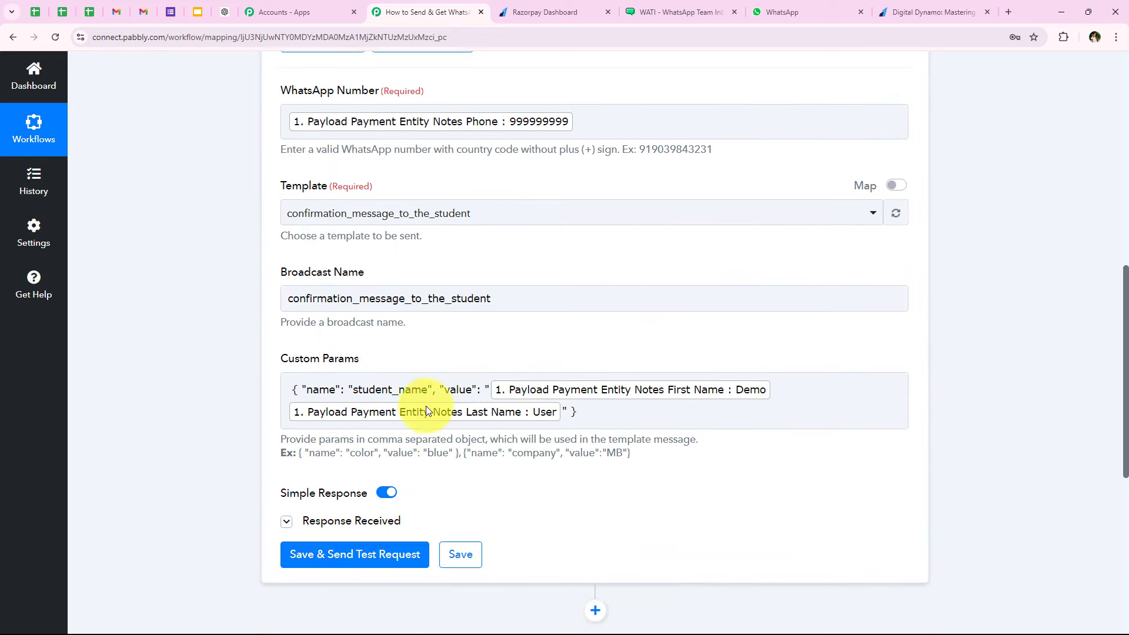
click(616, 131)
key(BackSpace)
scroll(617, 132, down, 1)
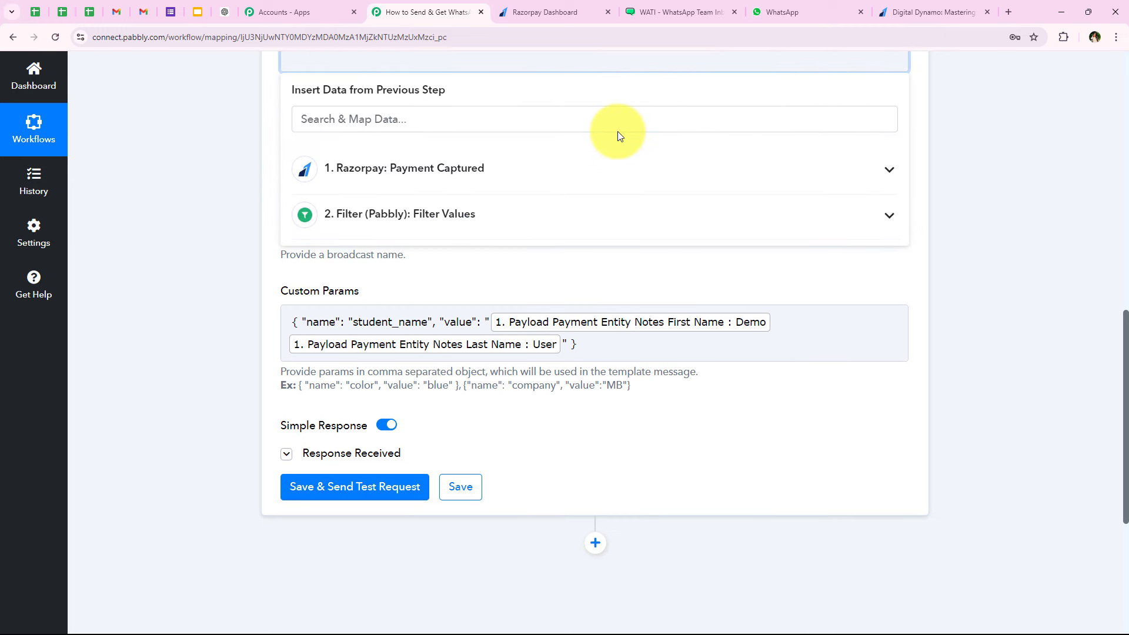
- Save the WATI step and send a test request
click(185, 159)
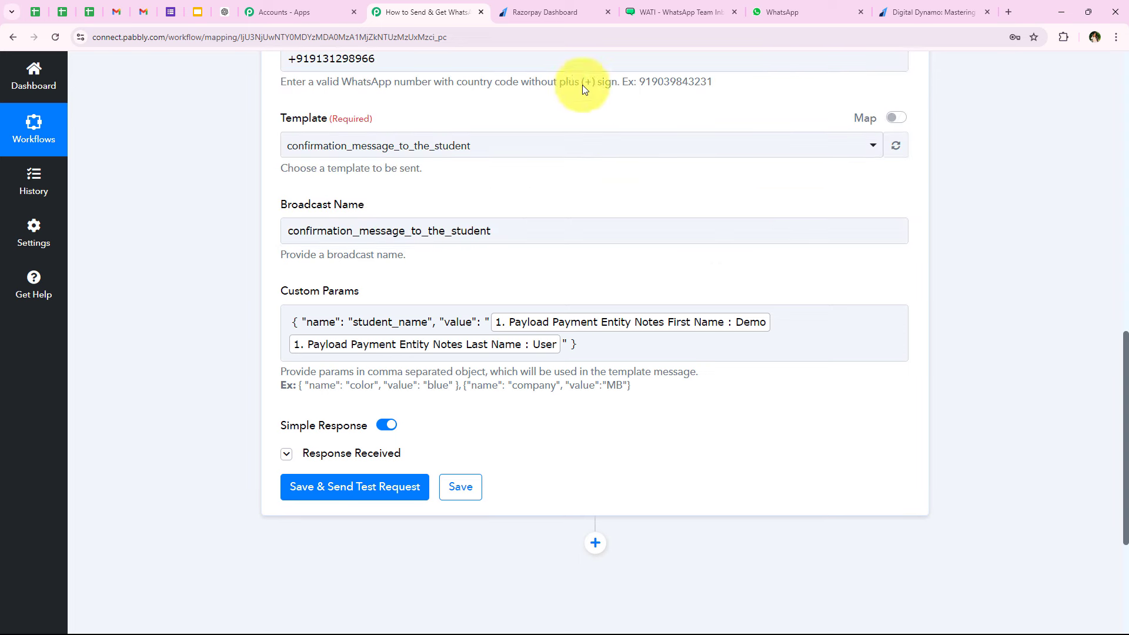
scroll(371, 267, down, 2)
scroll(372, 267, down, 3)
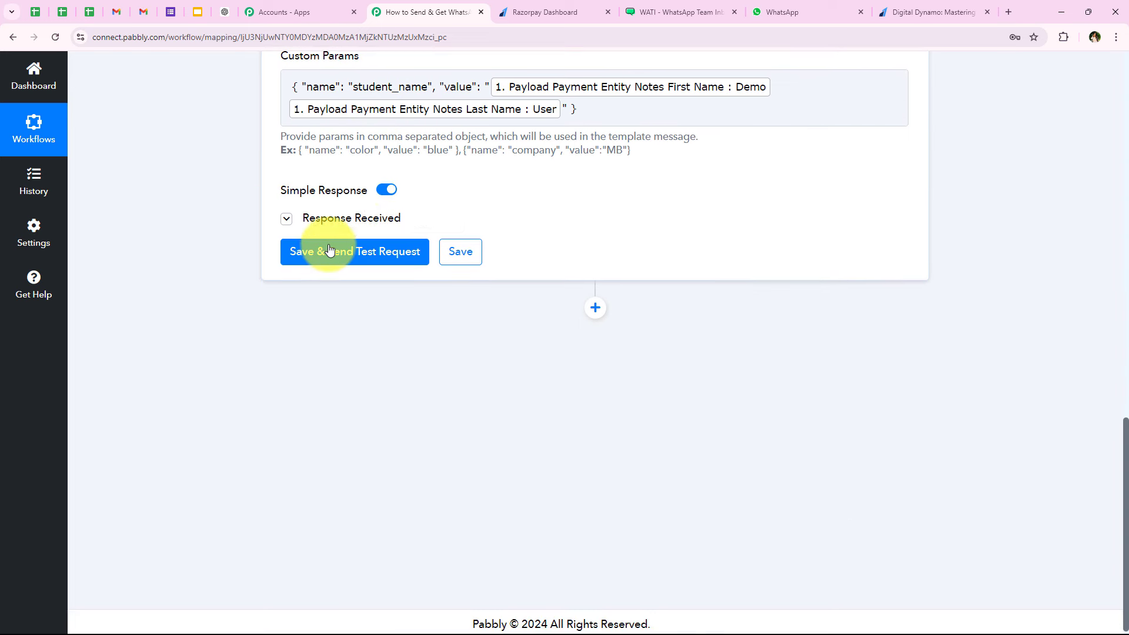
click(329, 251)
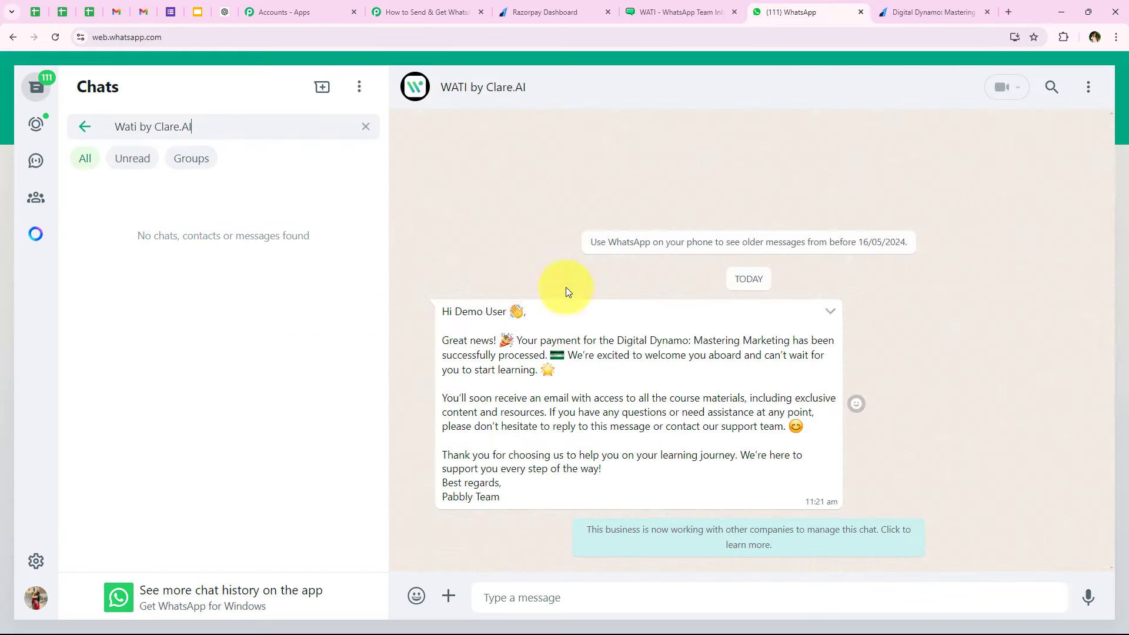
- Verify the WhatsApp message's greeting, 'Great news!' line and Digital Dynamo course name, then review Pabbly's test response
drag(442, 312, 504, 315)
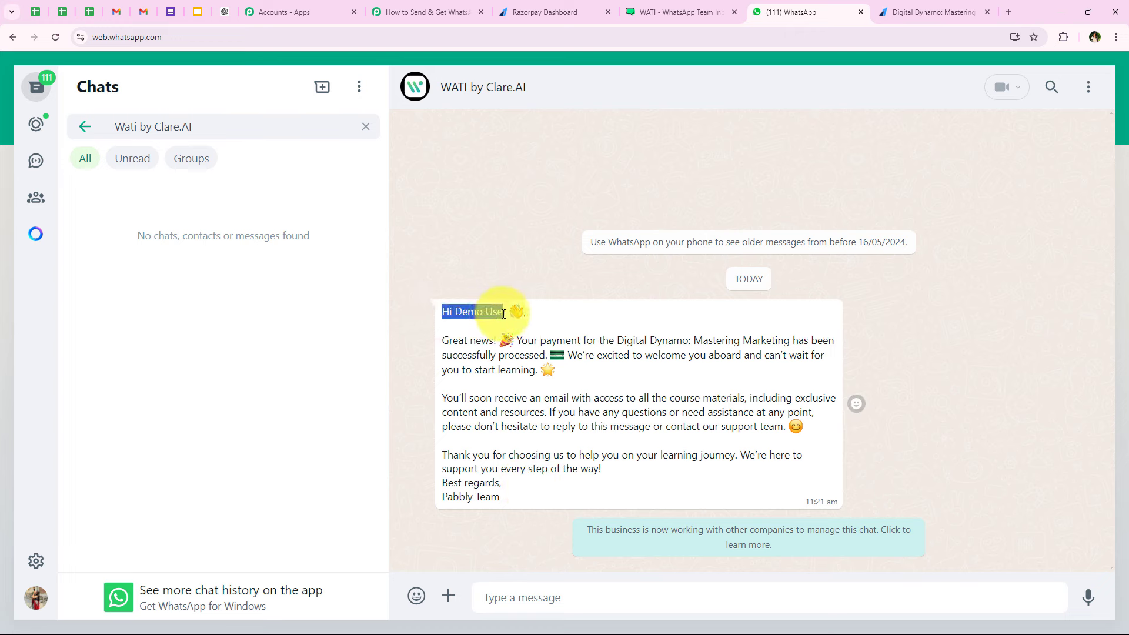
drag(439, 331, 698, 341)
drag(736, 342, 792, 340)
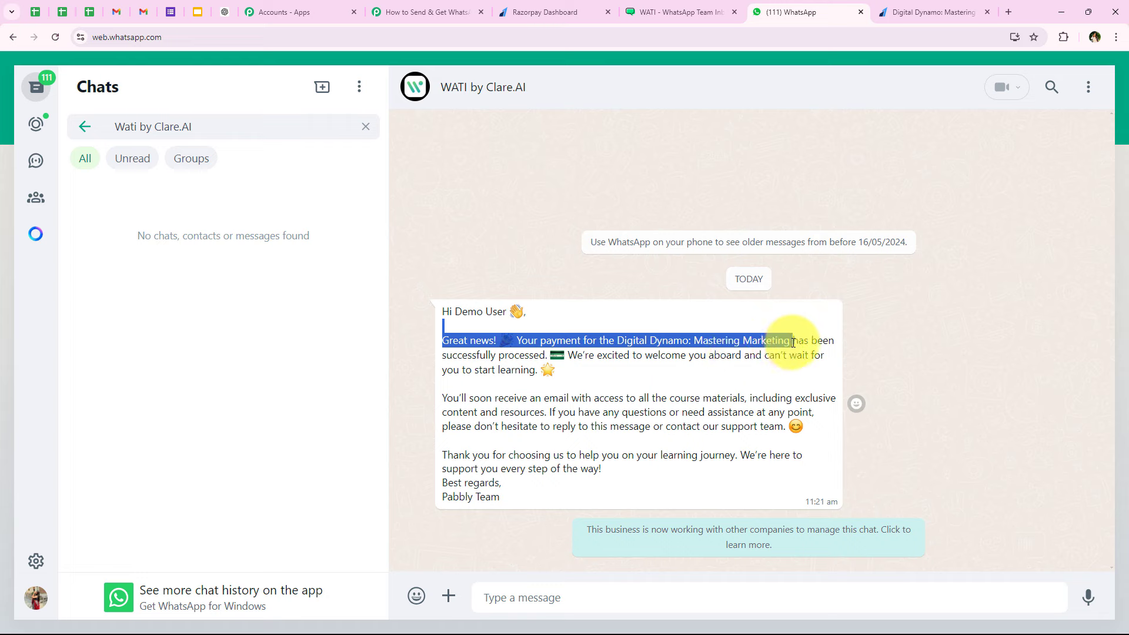
click(541, 359)
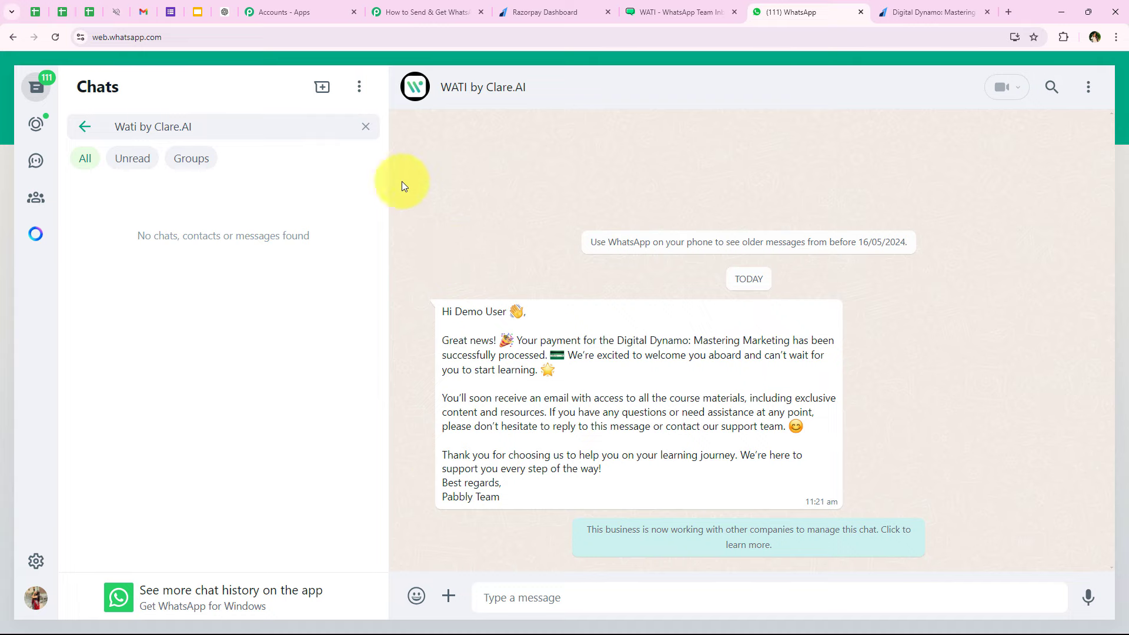
click(468, 8)
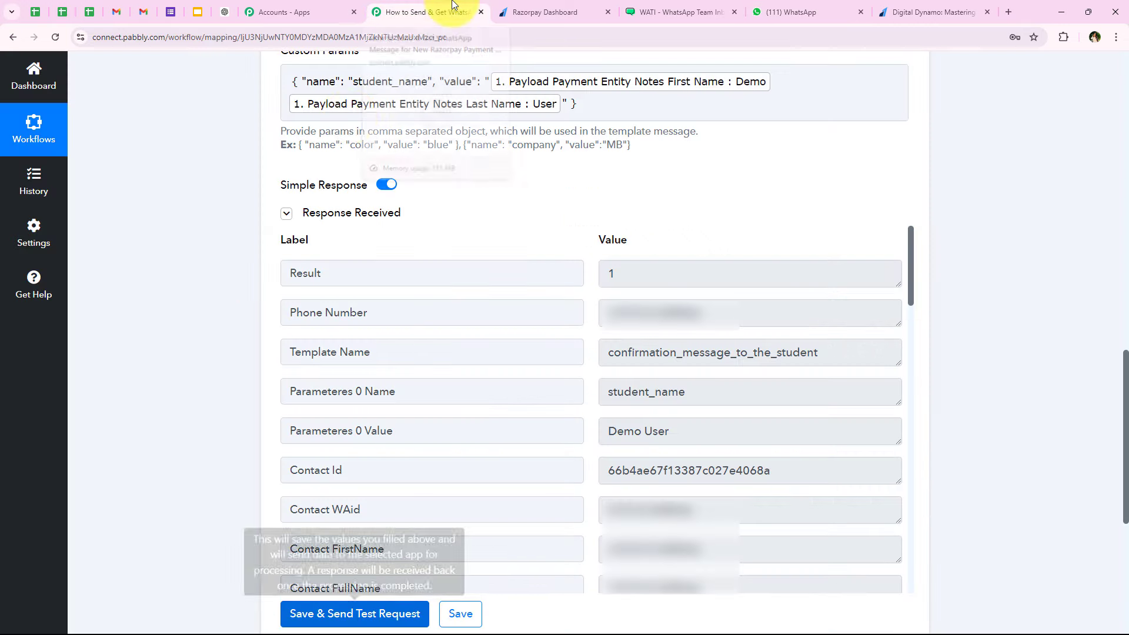
scroll(212, 352, down, 3)
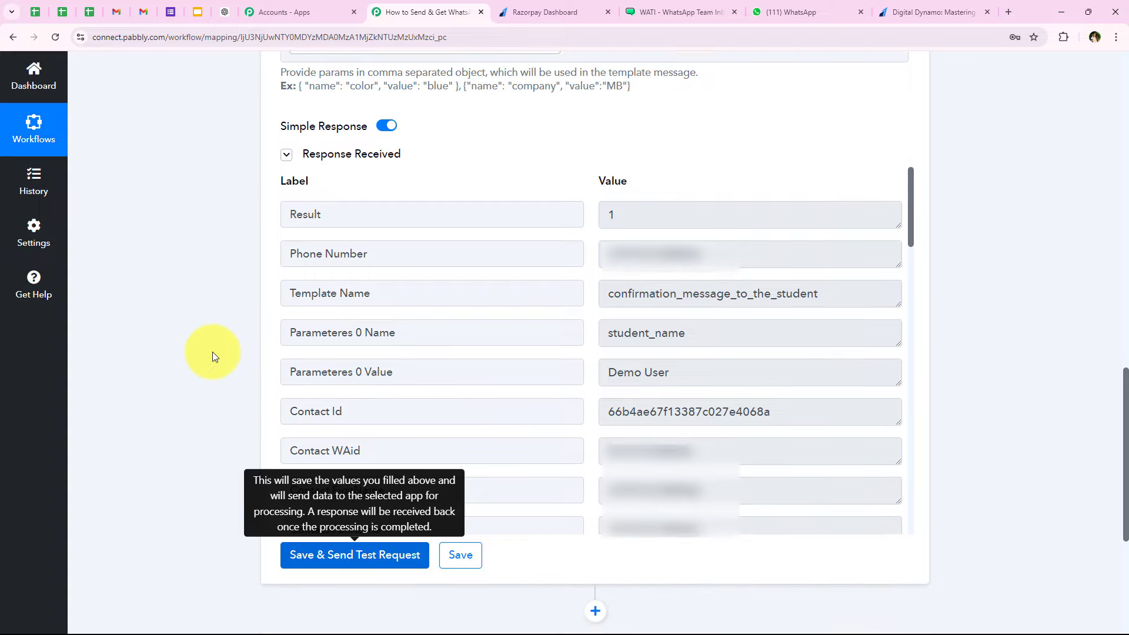
scroll(212, 352, down, 1)
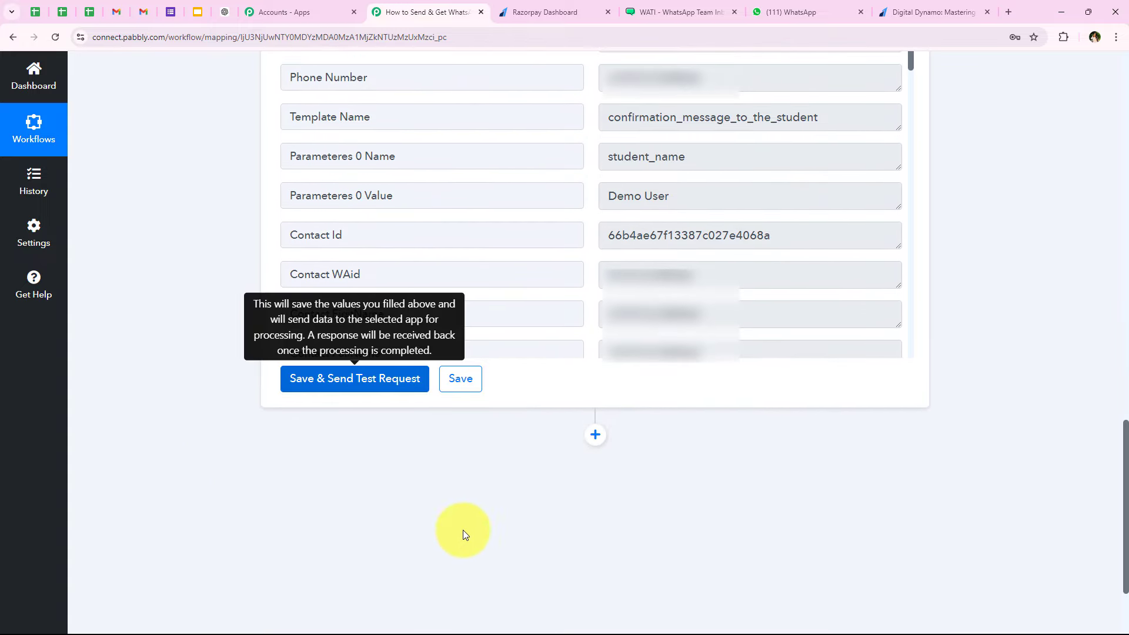
- Add a WATI Send Template Message step after the WATI step, using the existing WATI #5 connection
click(595, 435)
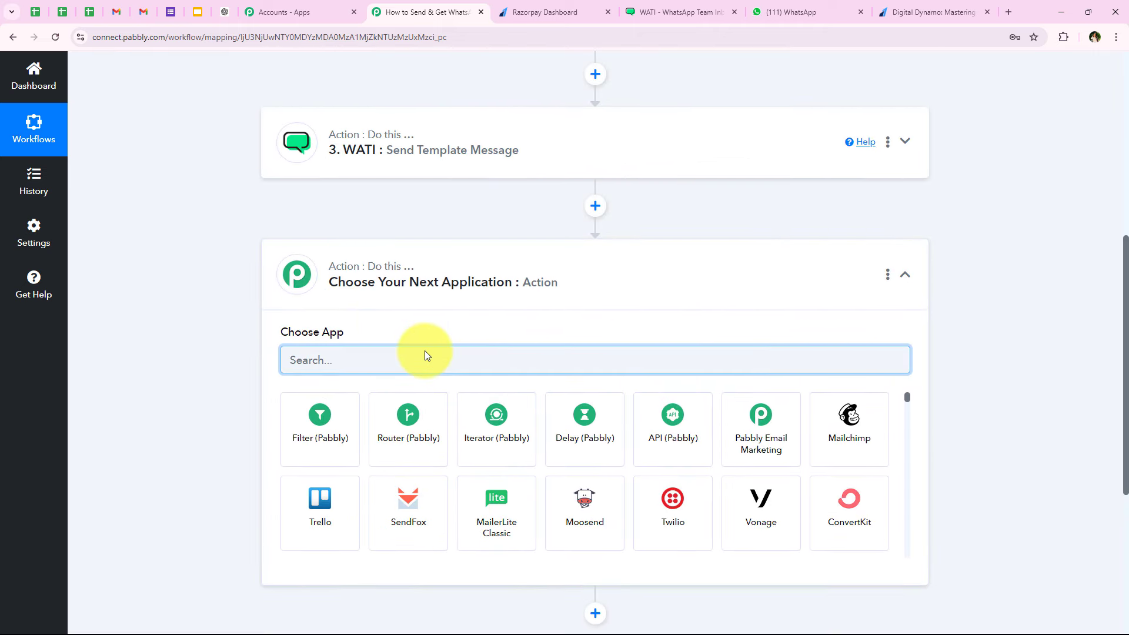
text(Wati)
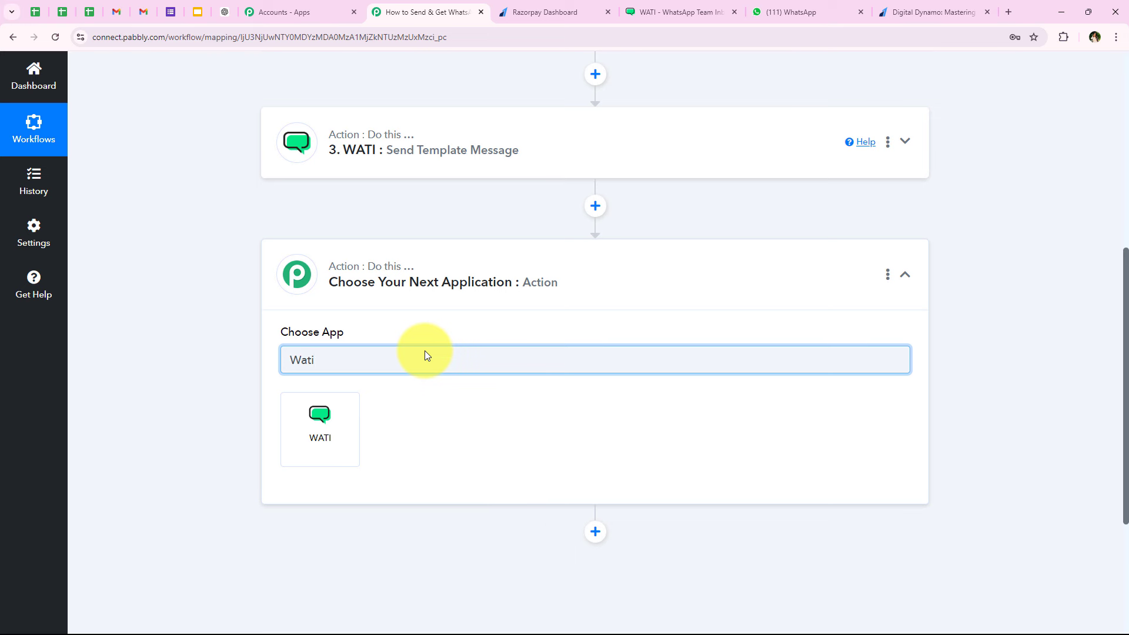
click(340, 417)
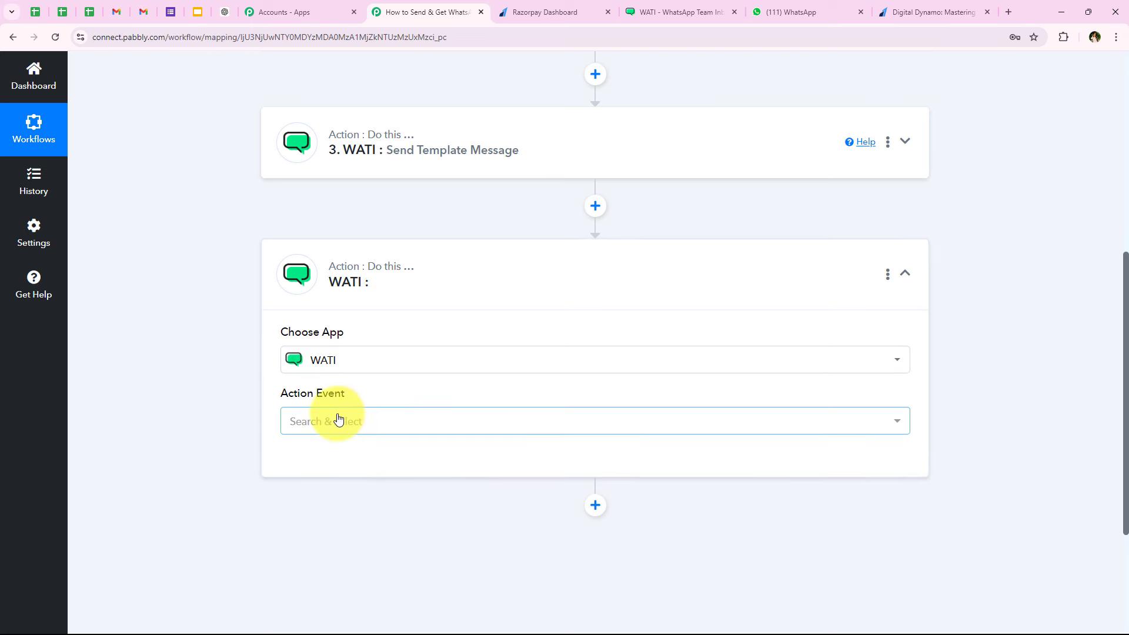
drag(277, 396, 354, 394)
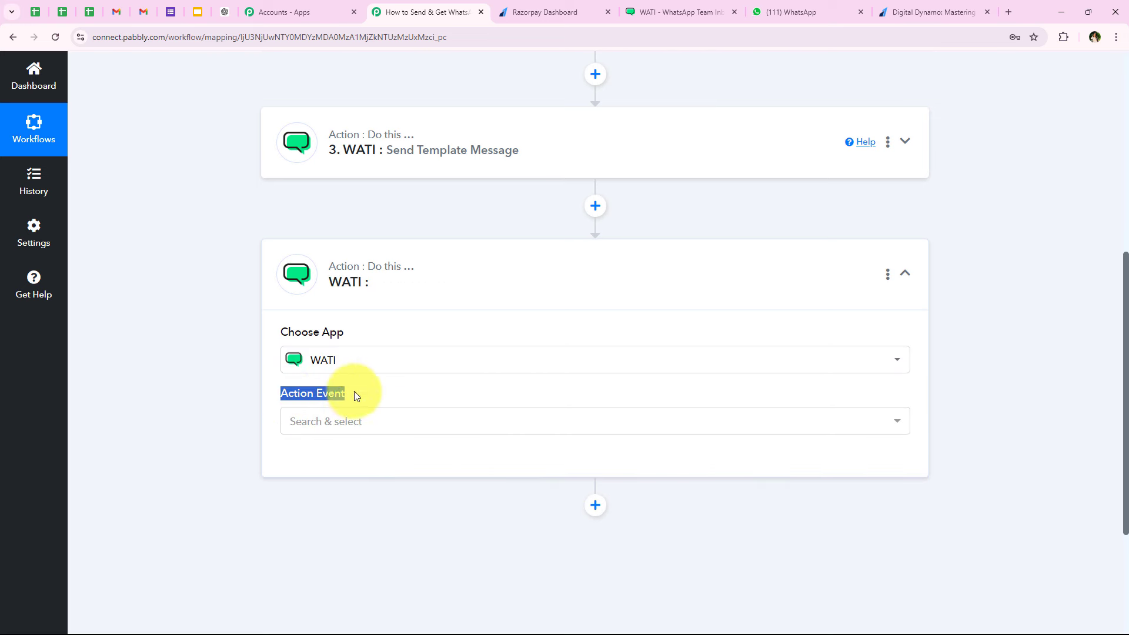
click(321, 423)
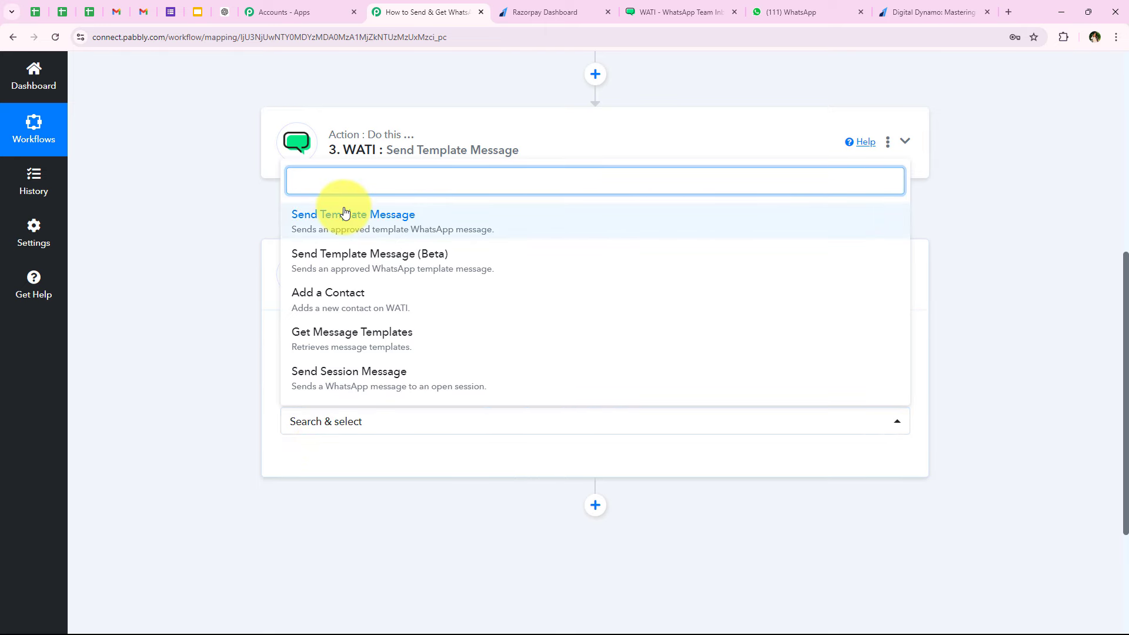
click(344, 214)
click(317, 470)
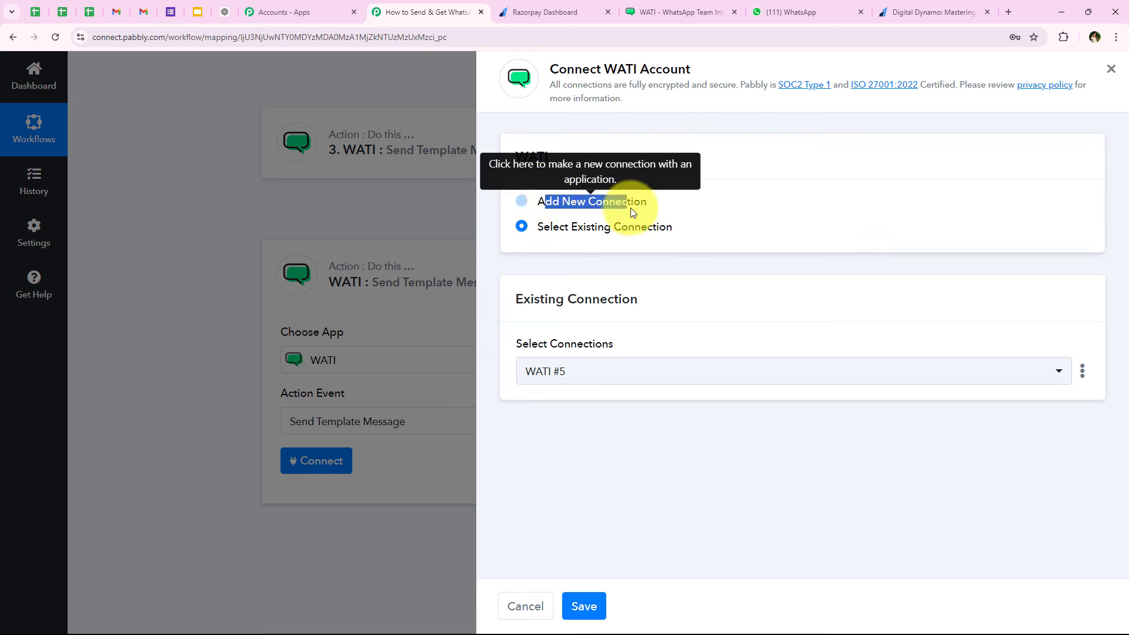
click(632, 231)
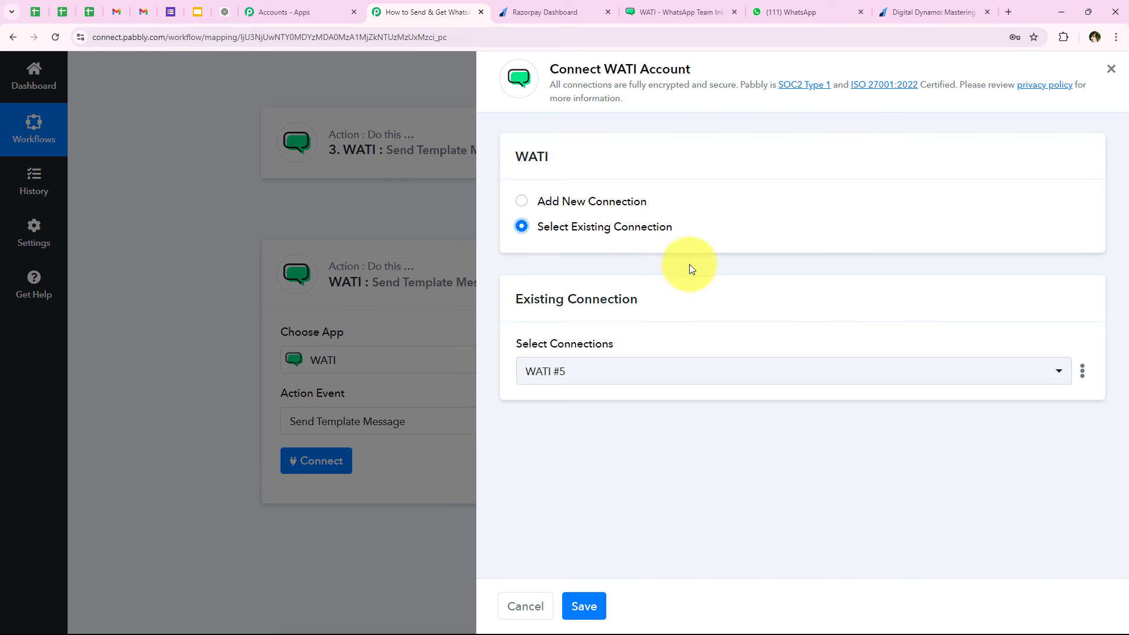
click(593, 612)
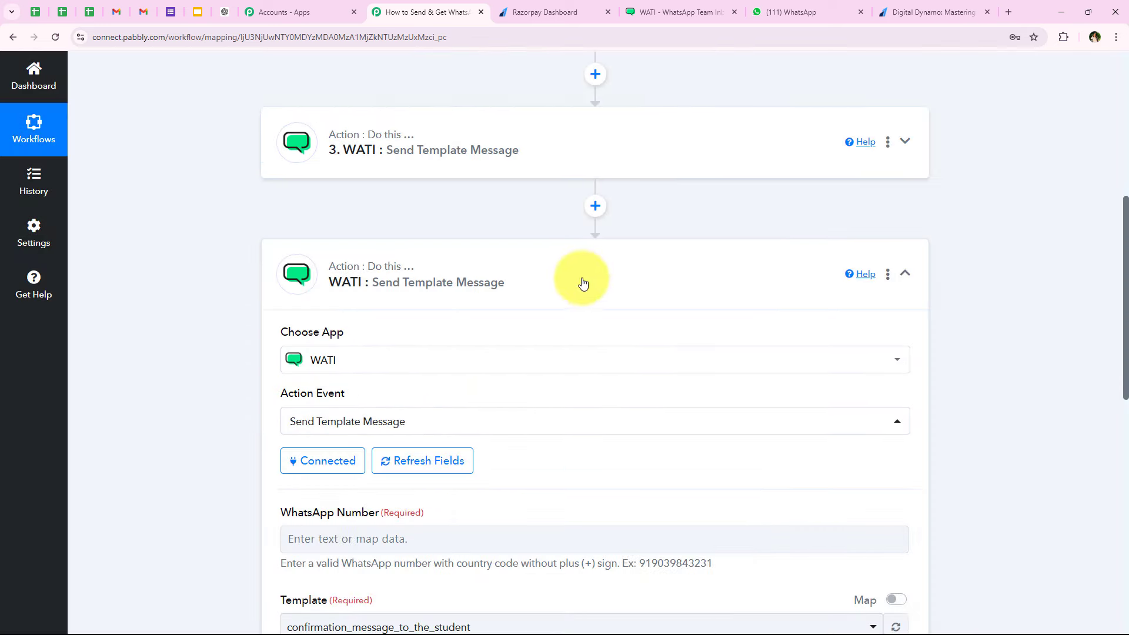
- Enter the team's WhatsApp number in the new WATI step
scroll(569, 291, down, 1)
scroll(568, 292, down, 4)
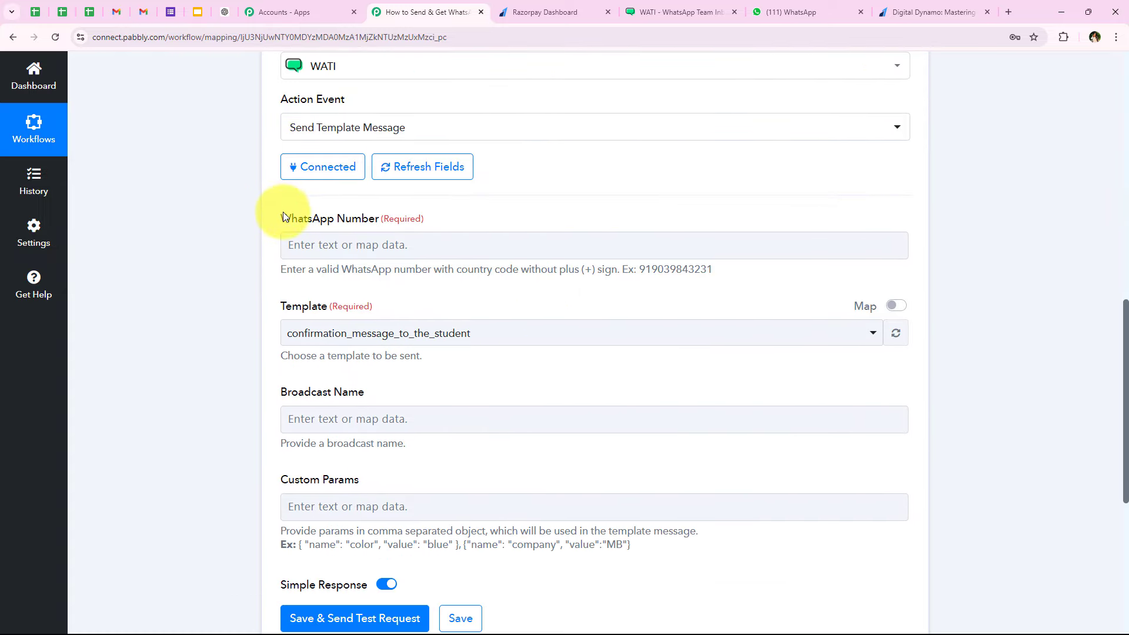
drag(282, 217, 377, 221)
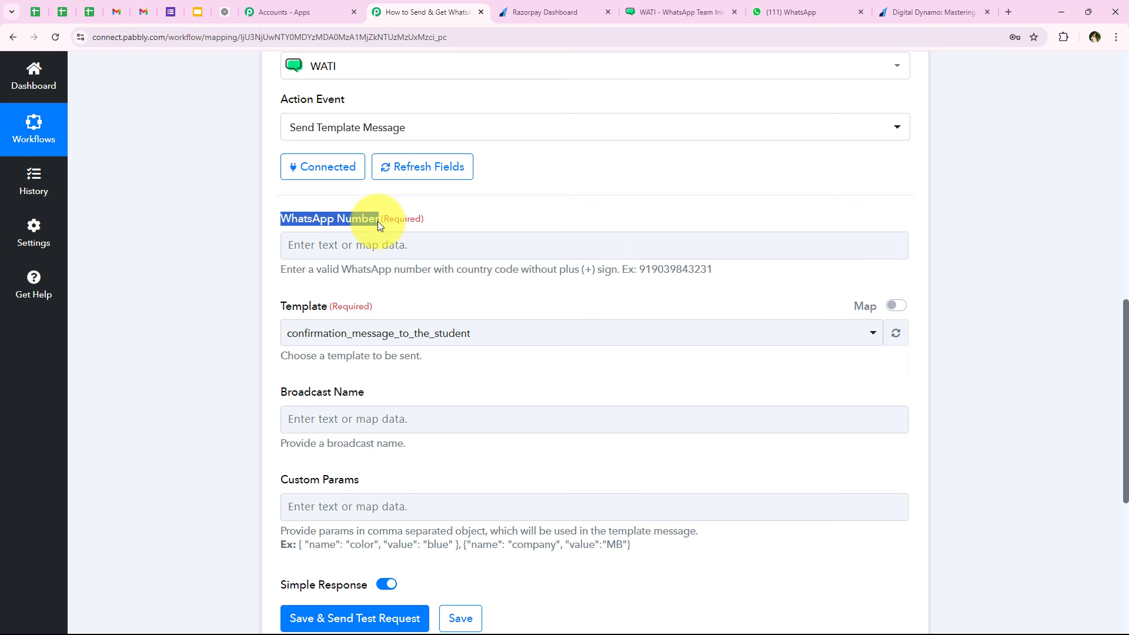
click(276, 244)
scroll(228, 359, down, 1)
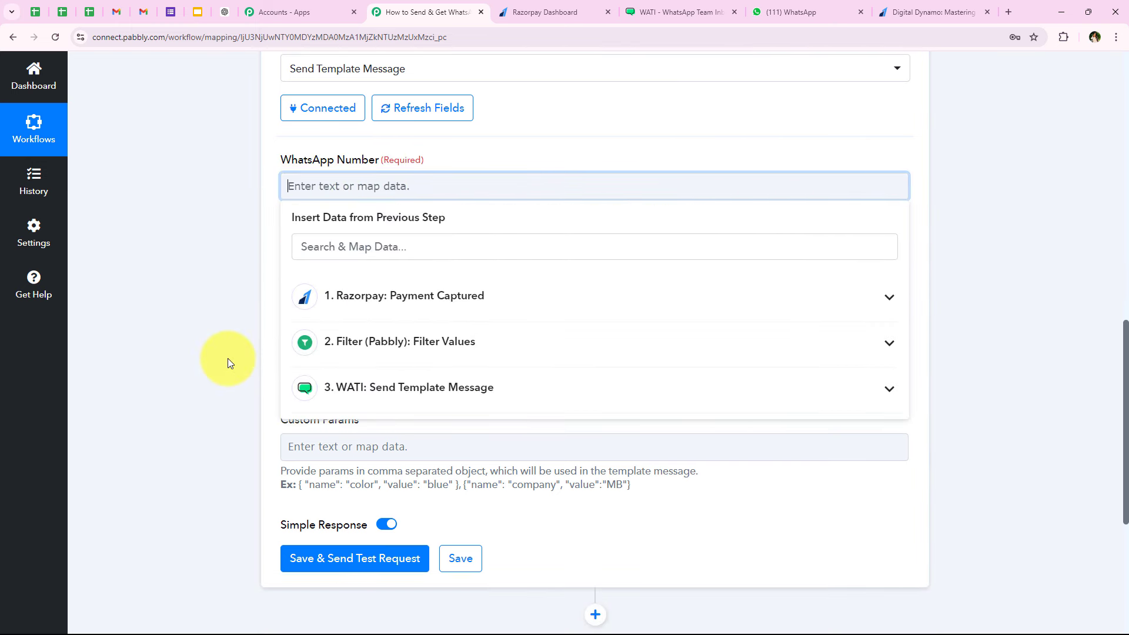
scroll(228, 358, down, 1)
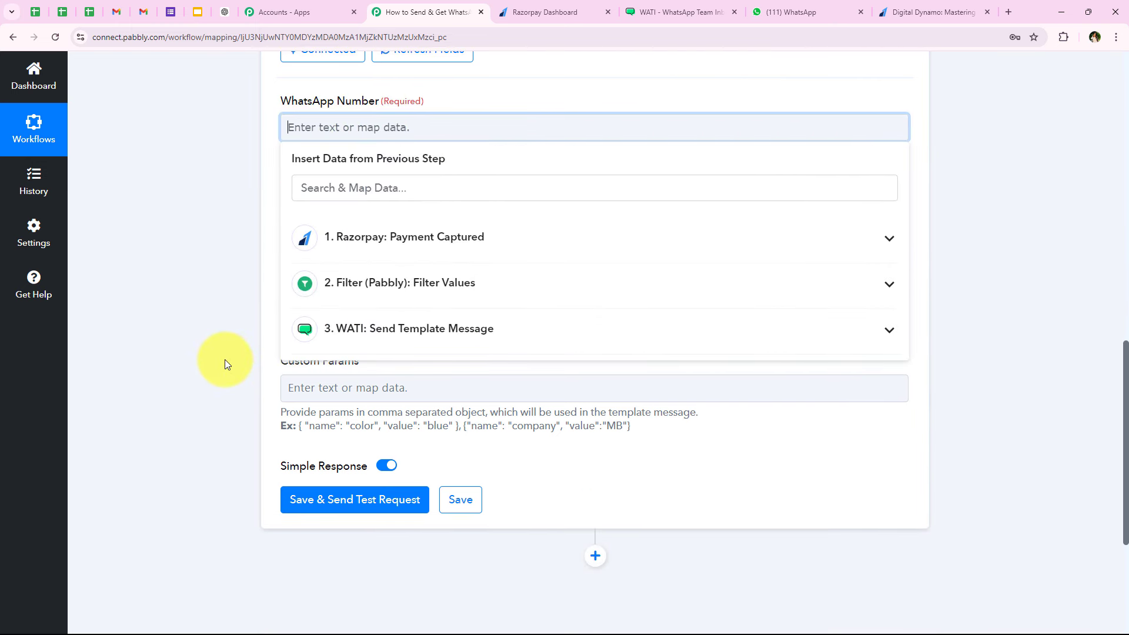
text(+91312)
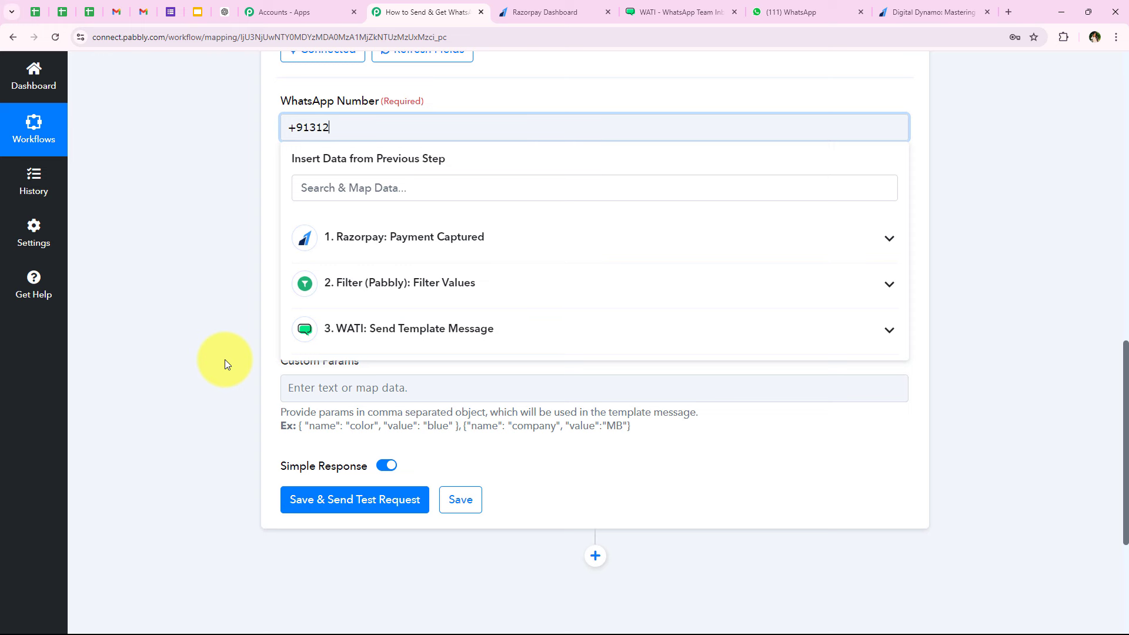
click(225, 358)
- Choose notification_message_to_the_team as the step's template
scroll(267, 178, down, 2)
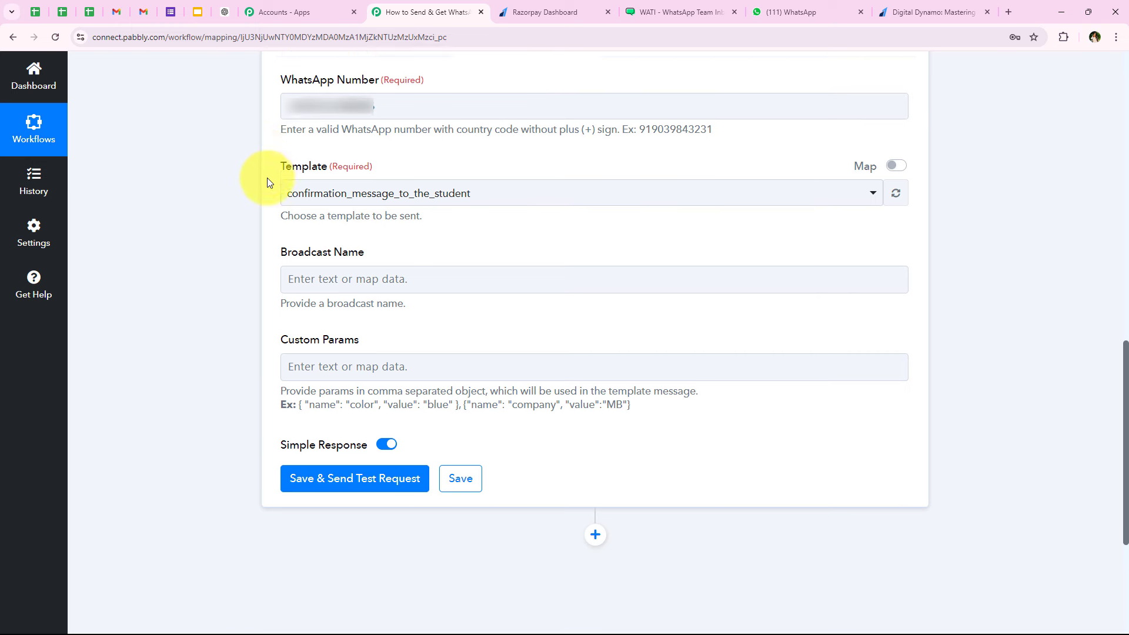
drag(281, 77, 316, 75)
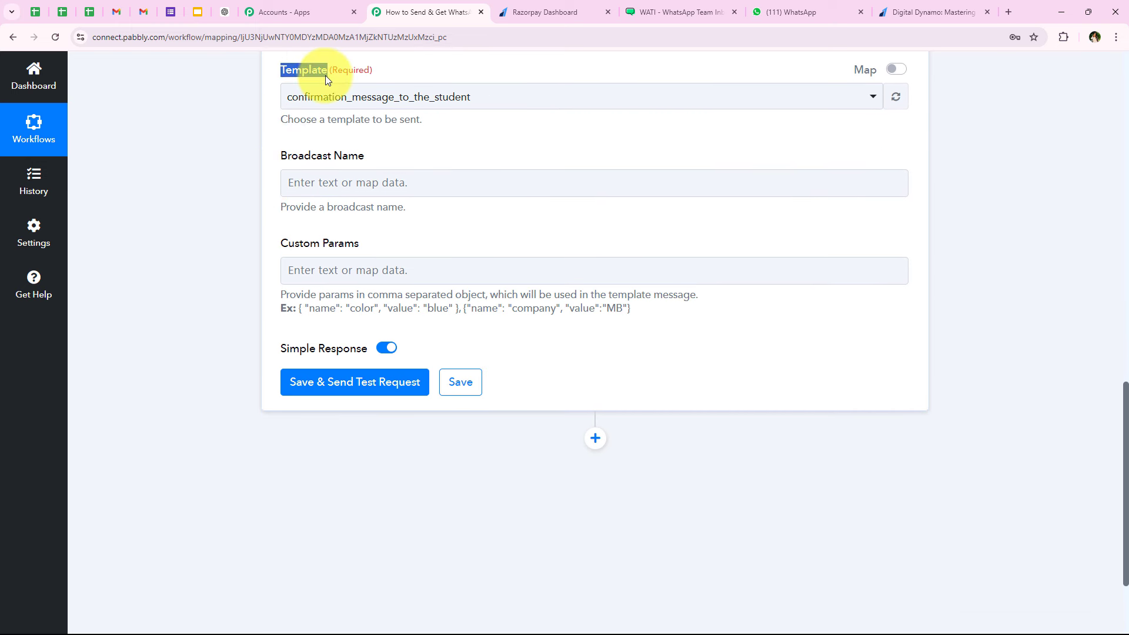
click(318, 98)
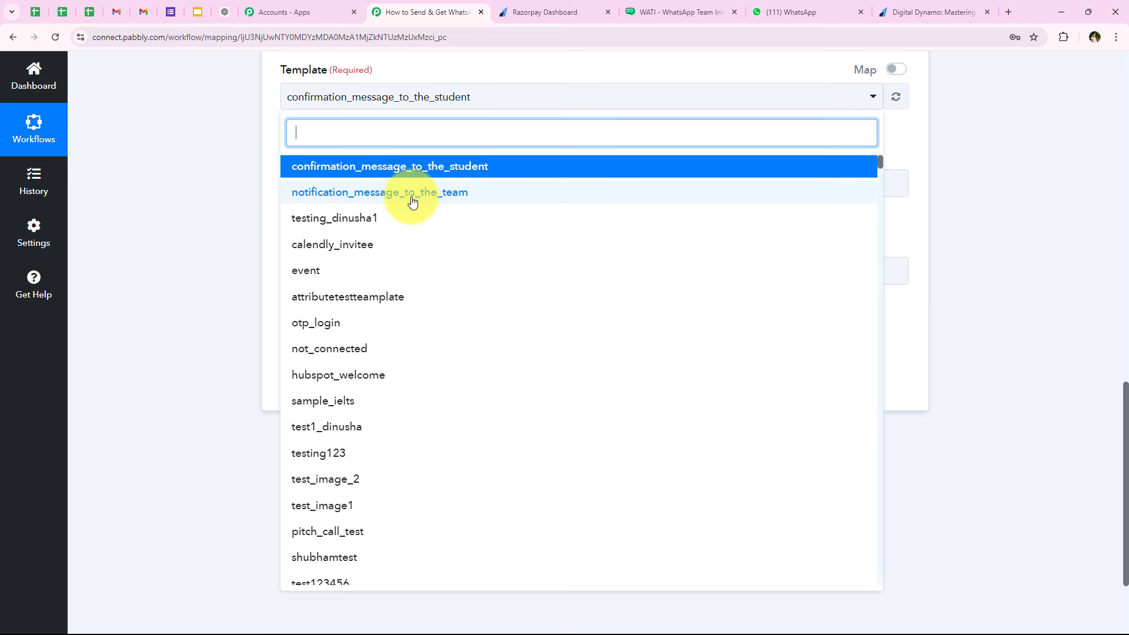
click(530, 194)
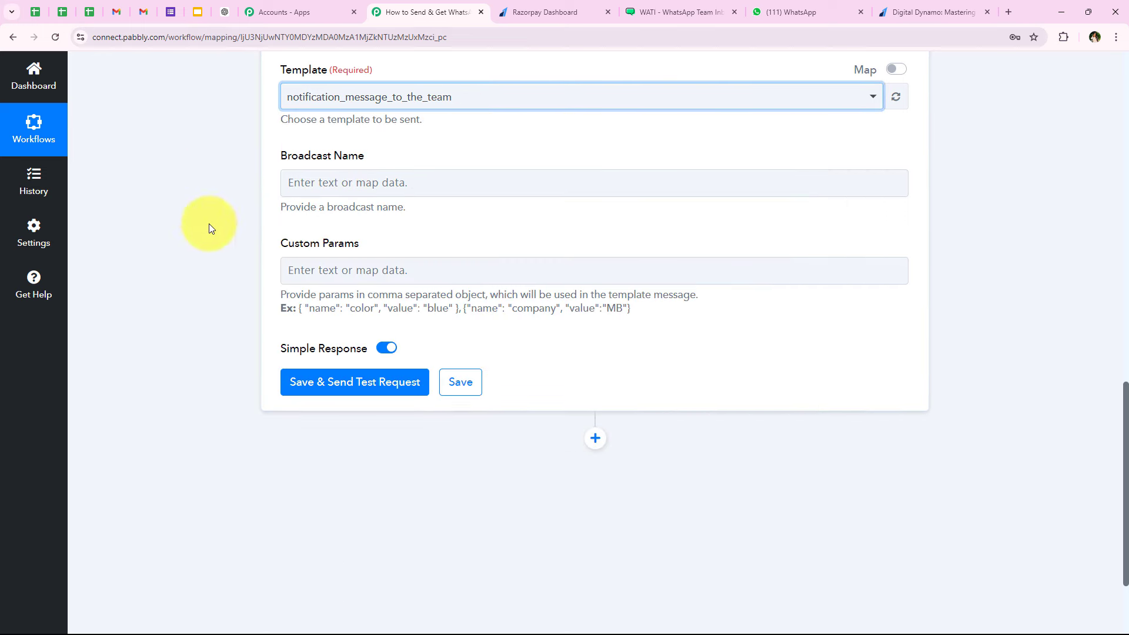
click(676, 12)
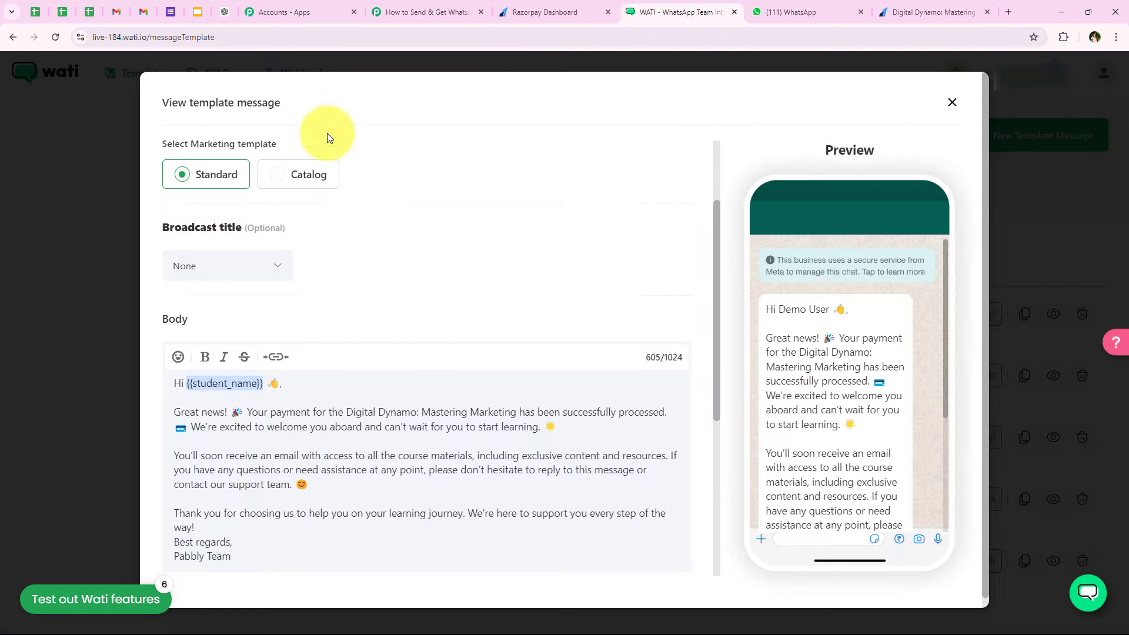
- Open notification_message_to_the_team in WATI, copy its name, and review its {{student_name}}, {{order_id}}, {{email}} variables
click(61, 218)
click(254, 386)
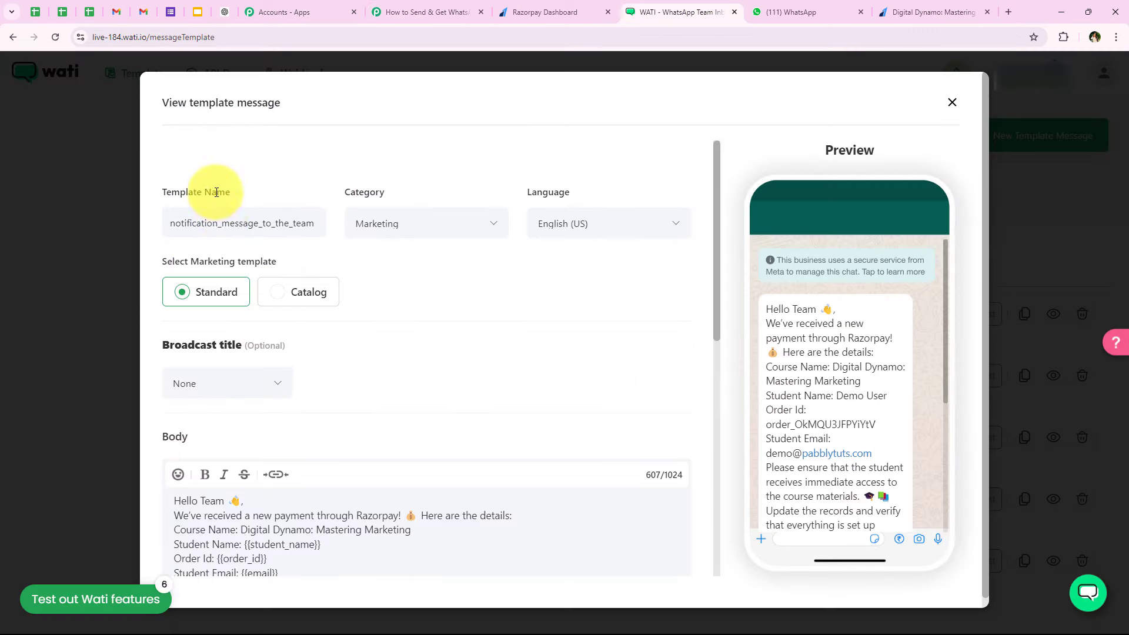
double_click(220, 223)
key(ctrl+c)
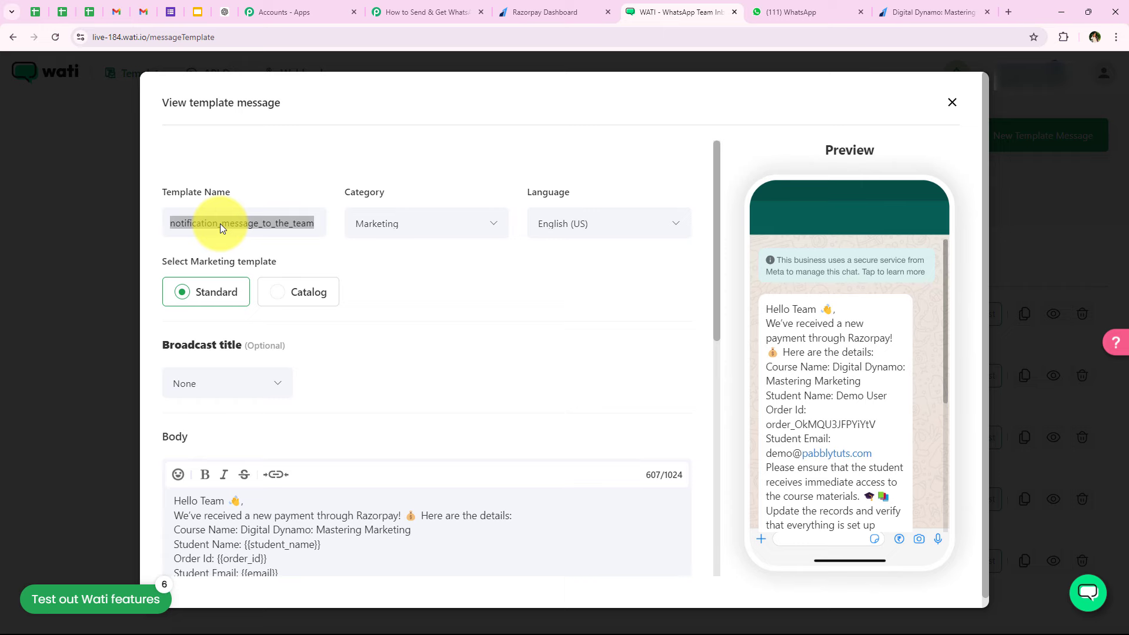
scroll(432, 227, down, 5)
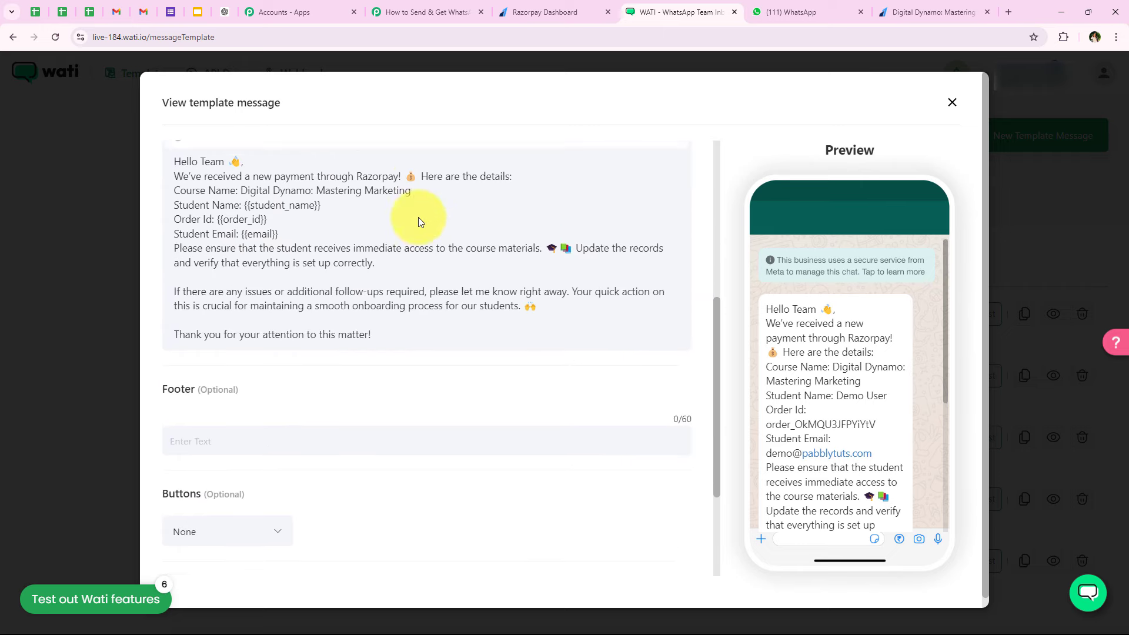
scroll(418, 217, up, 3)
click(435, 11)
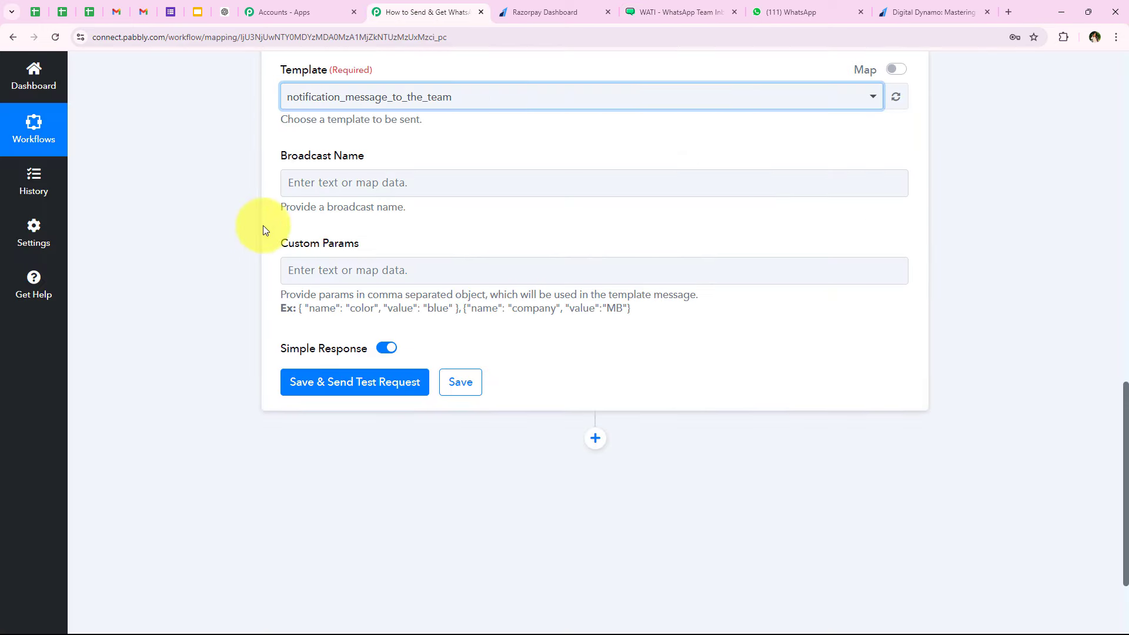
- Paste notification_message_to_the_team into the new step's Broadcast Name field
click(277, 157)
click(421, 184)
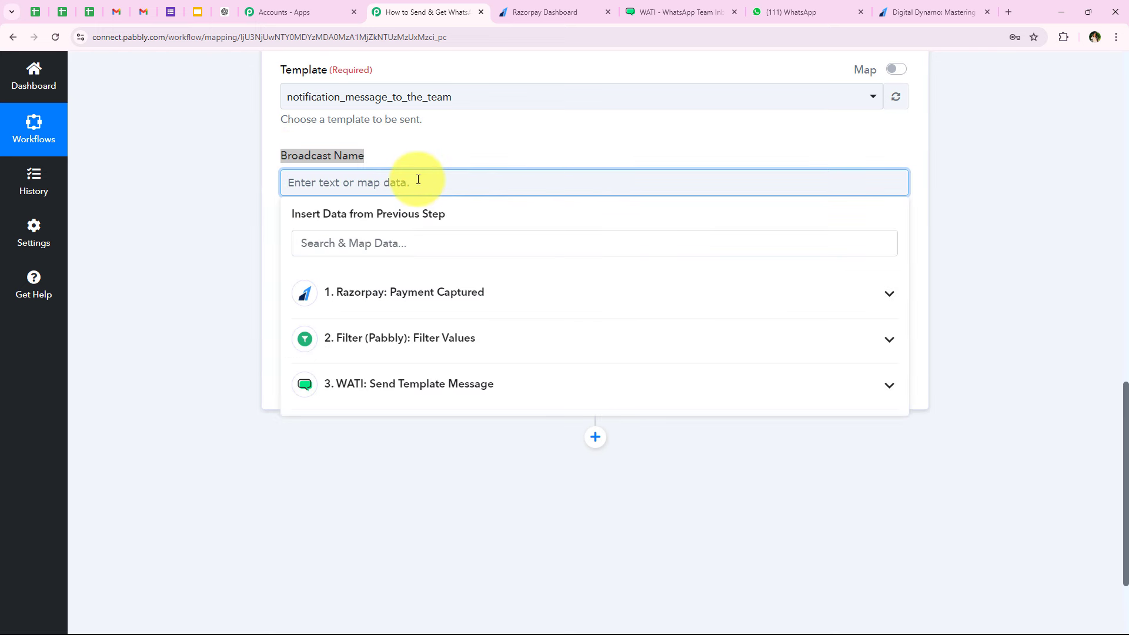
key(ctrl+v)
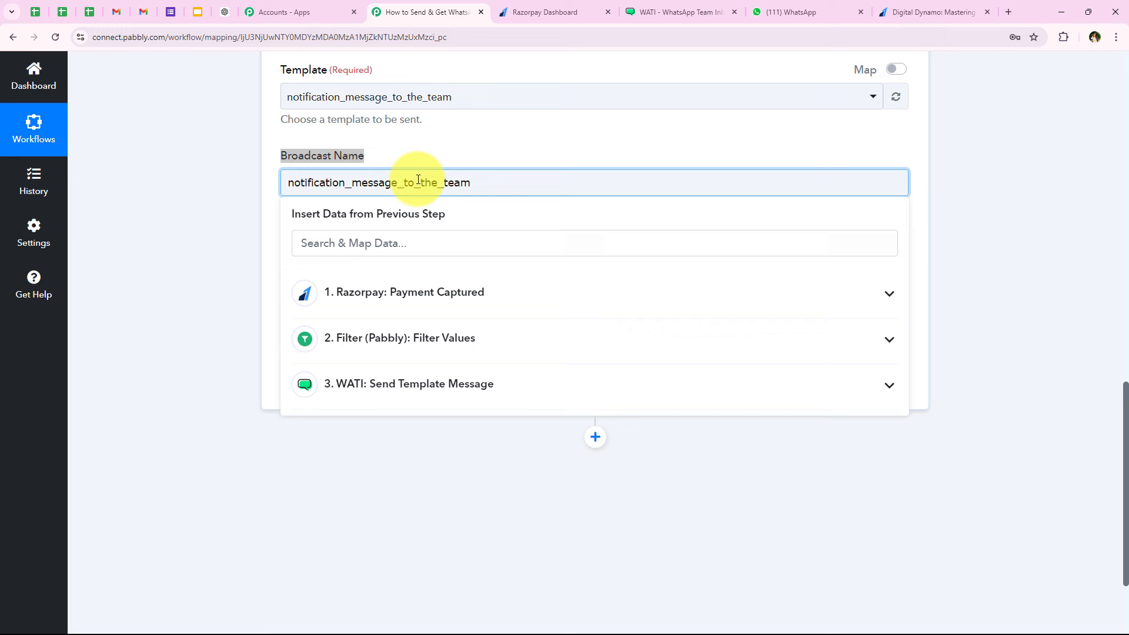
click(224, 245)
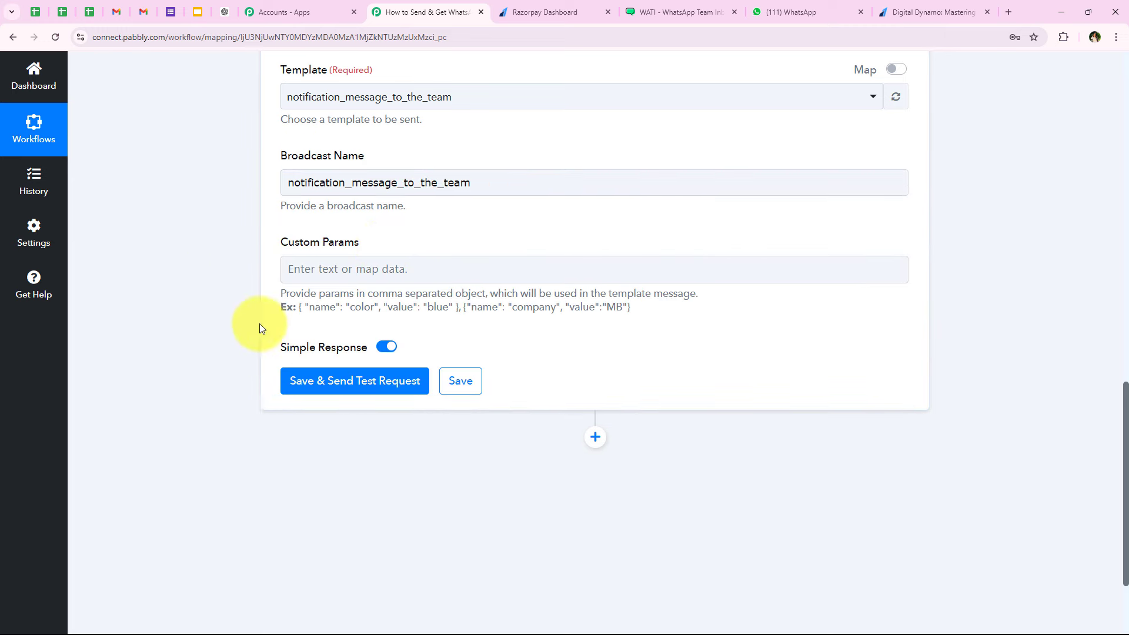
scroll(643, 231, down, 1)
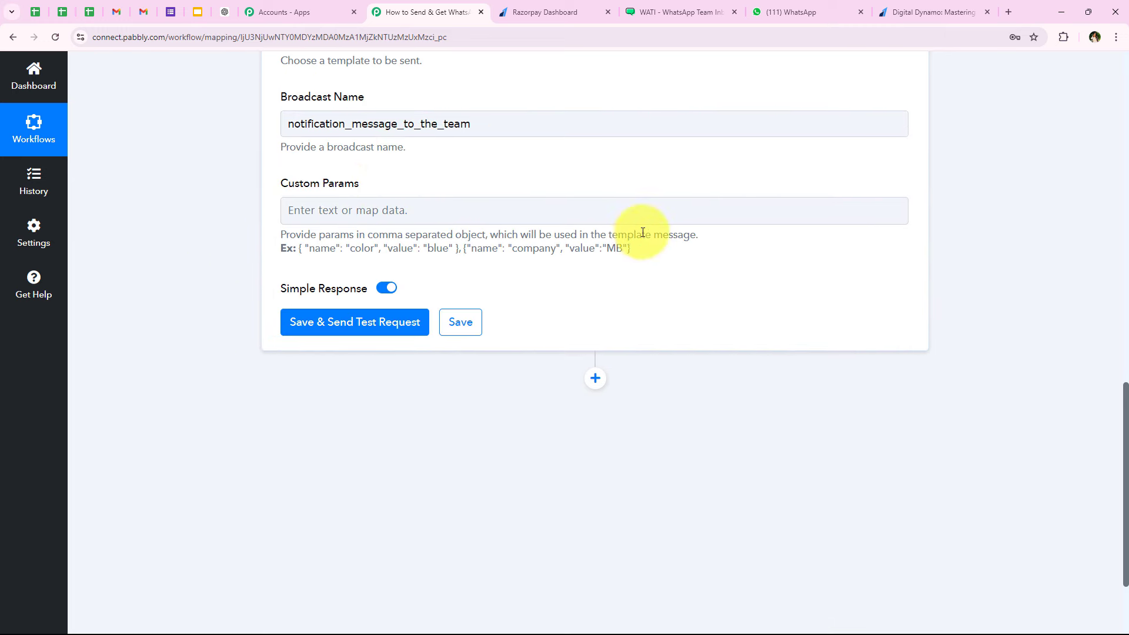
click(682, 19)
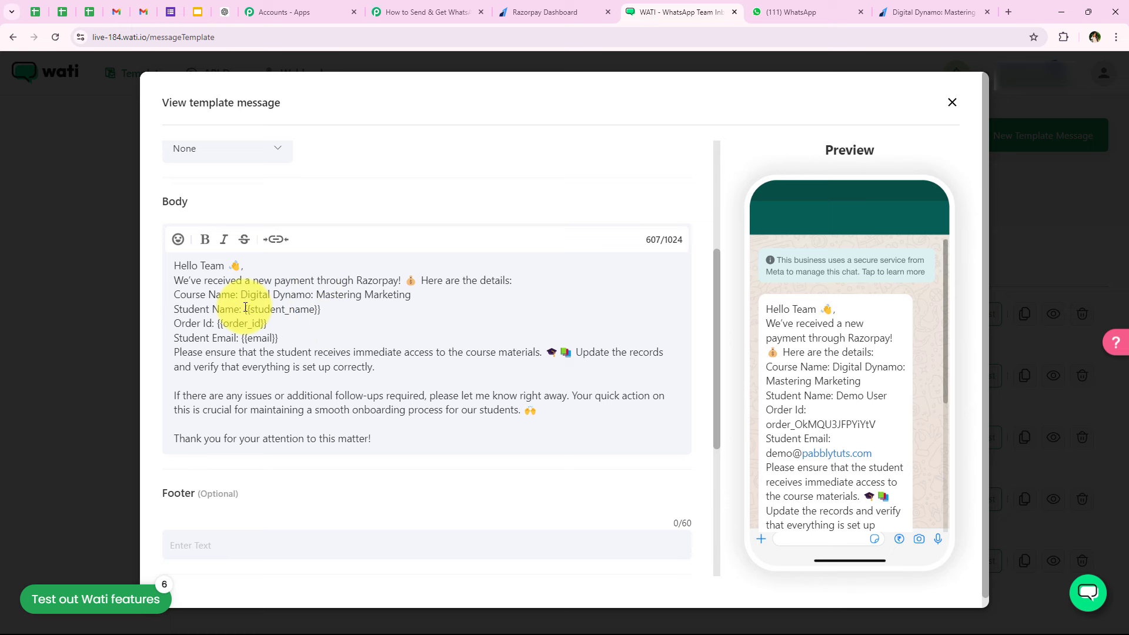
drag(245, 307, 283, 333)
click(283, 333)
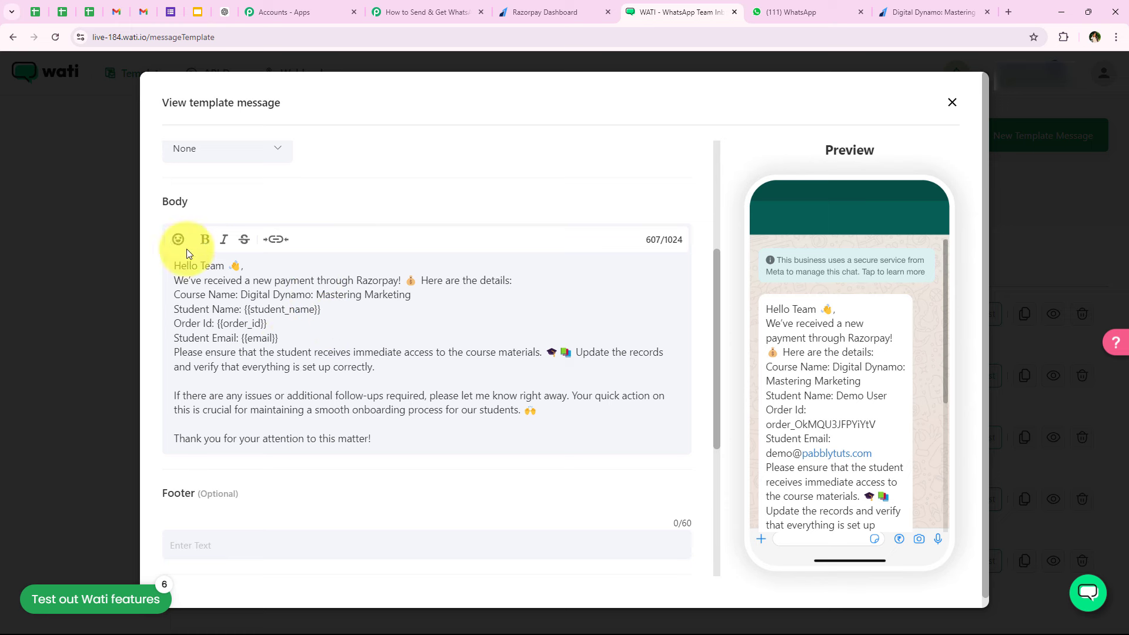
click(405, 12)
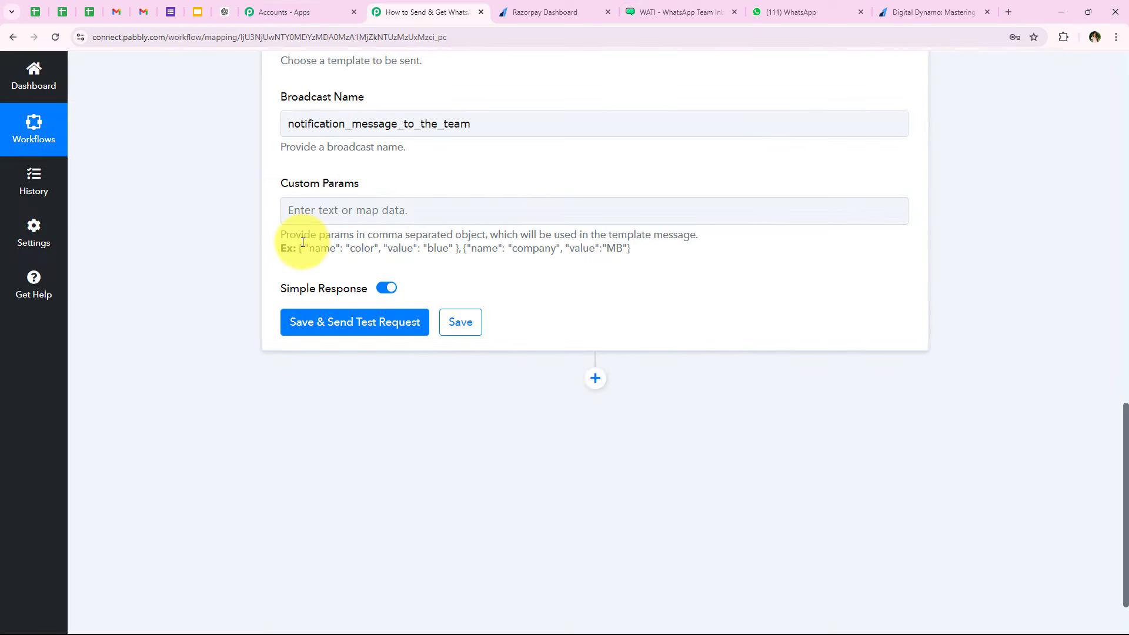
- Paste the example parameters into Custom Params and rename color to student_name
drag(301, 247, 667, 257)
key(ctrl+c)
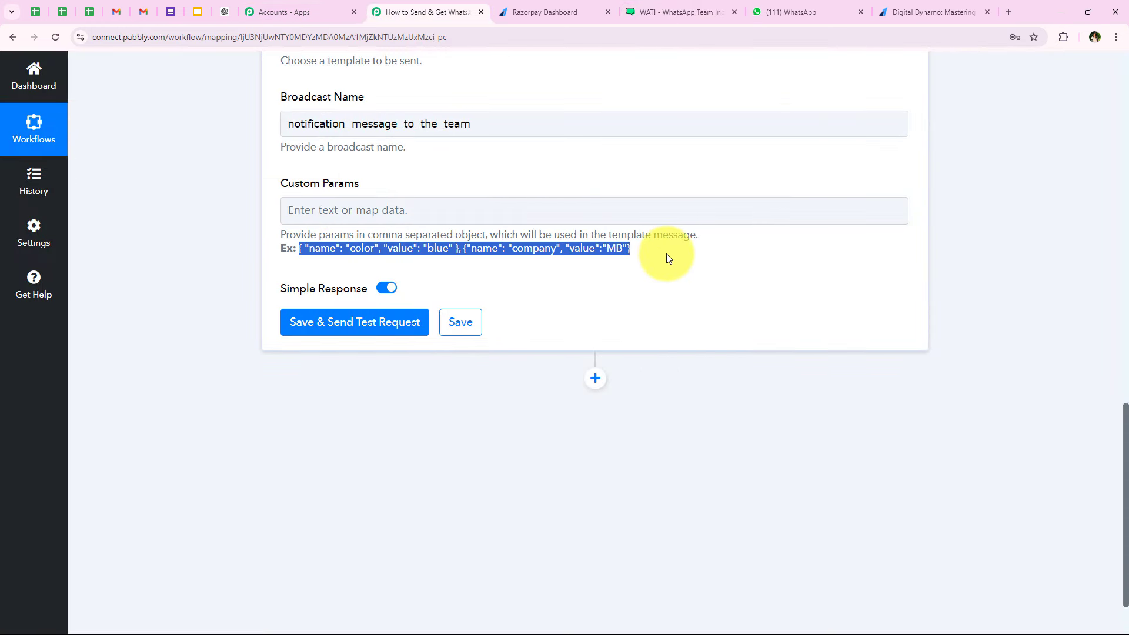
click(340, 216)
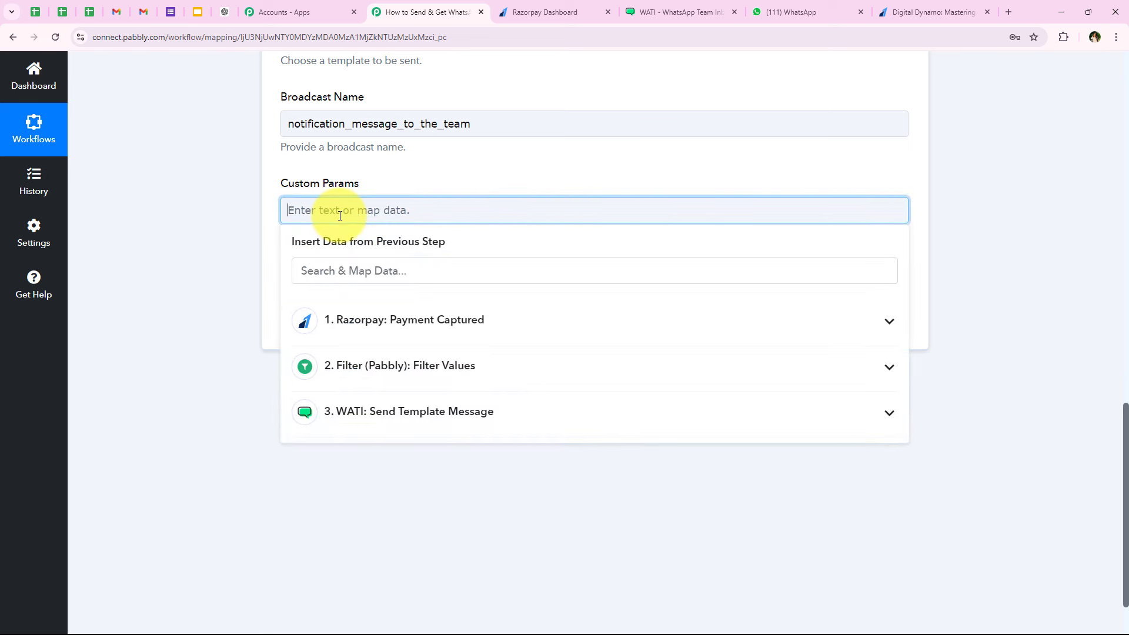
key(ctrl+v)
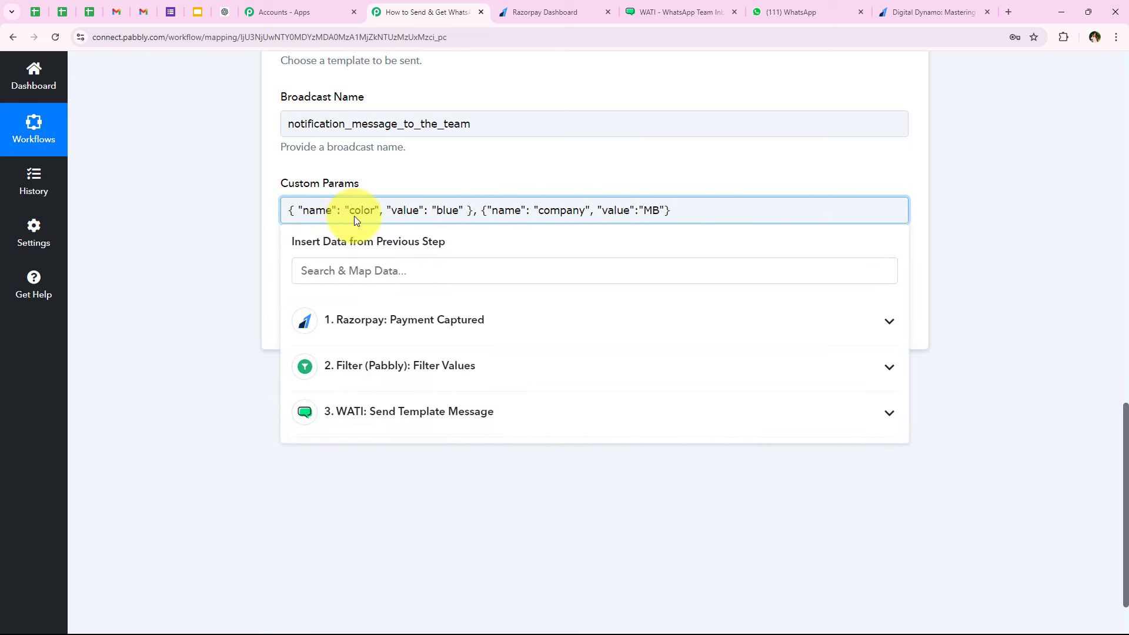
double_click(362, 210)
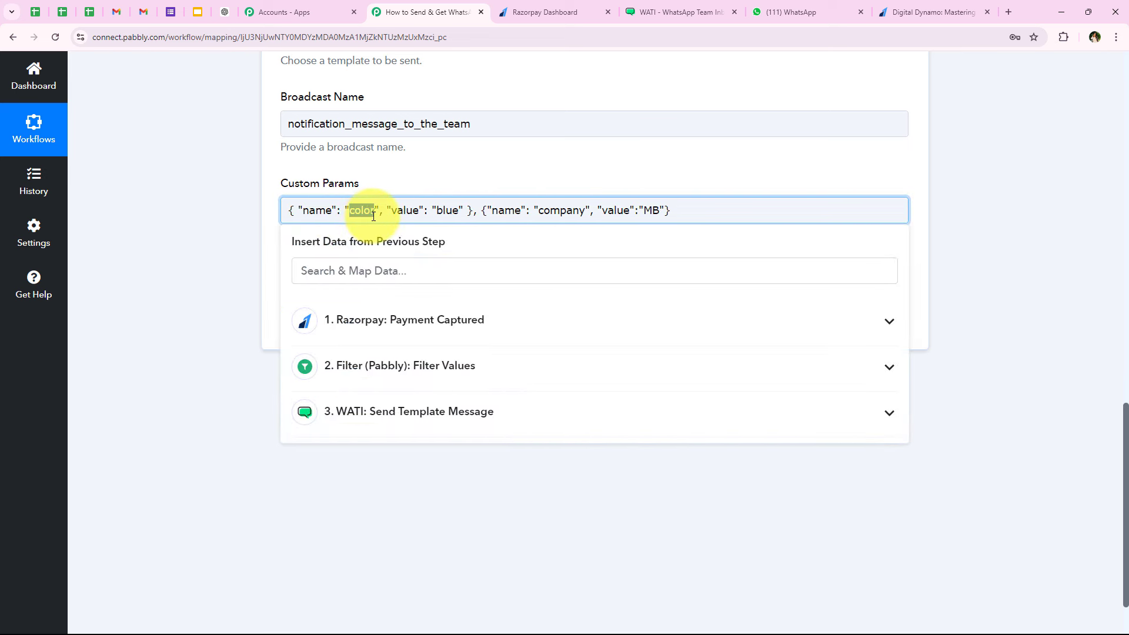
text(studen)
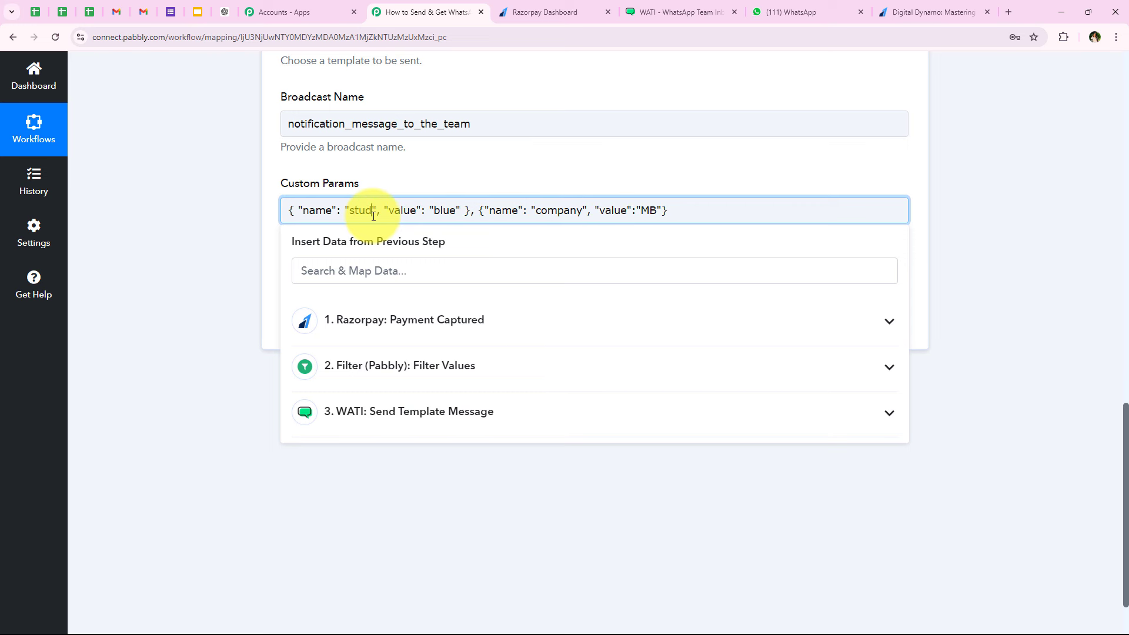
text(t_name)
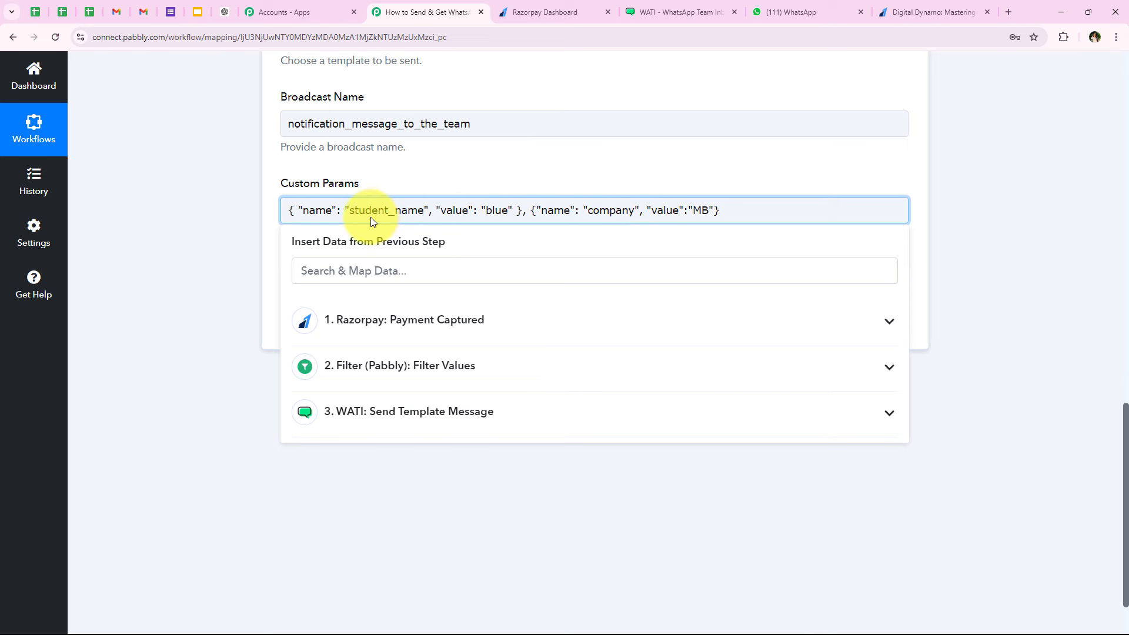
- Replace blue with the Razorpay payer's First Name and Last Name
double_click(486, 209)
click(451, 268)
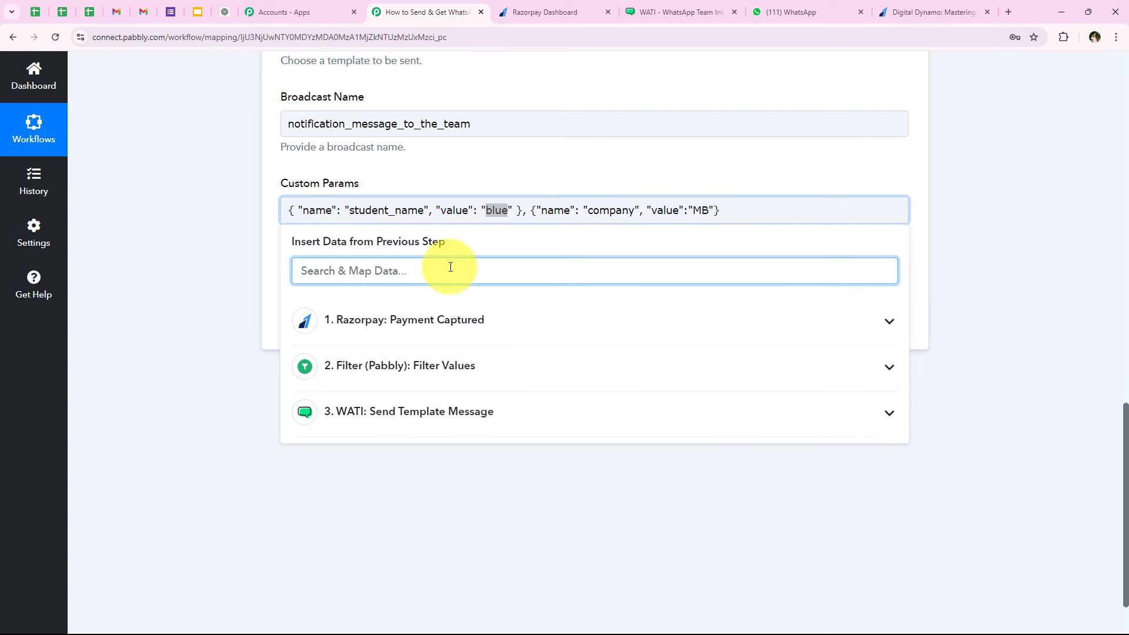
text(na)
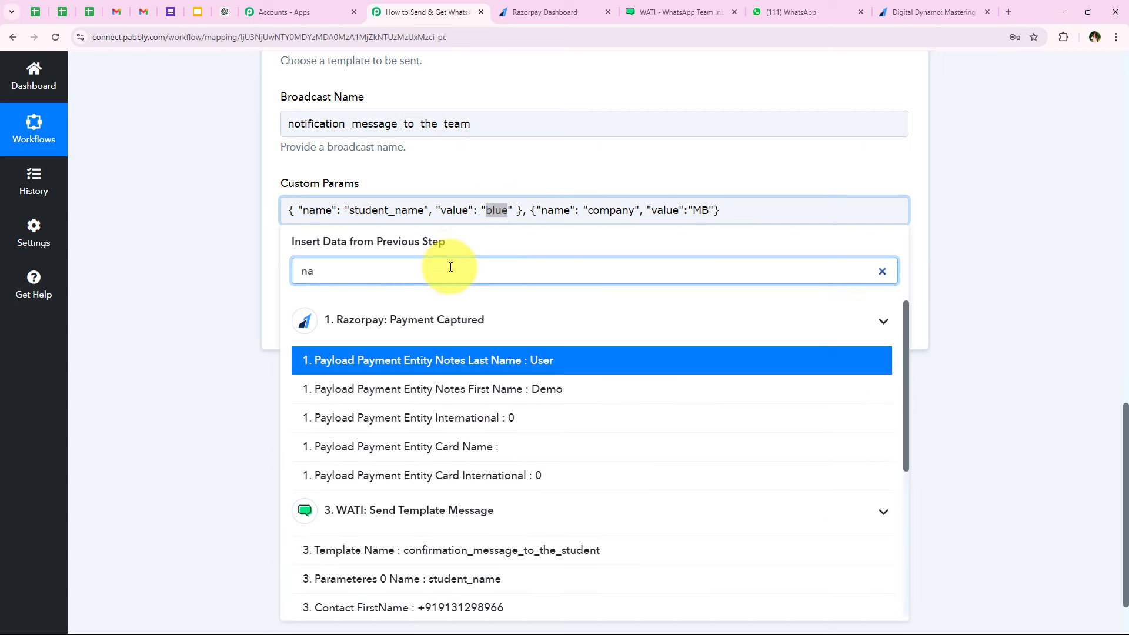
click(492, 400)
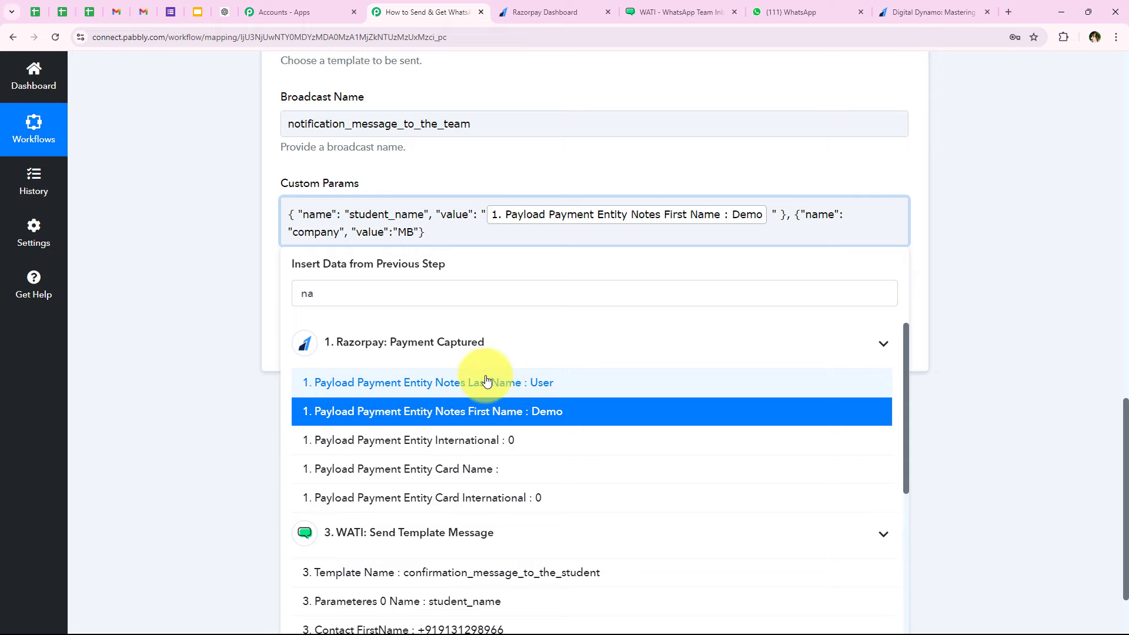
click(493, 381)
click(249, 264)
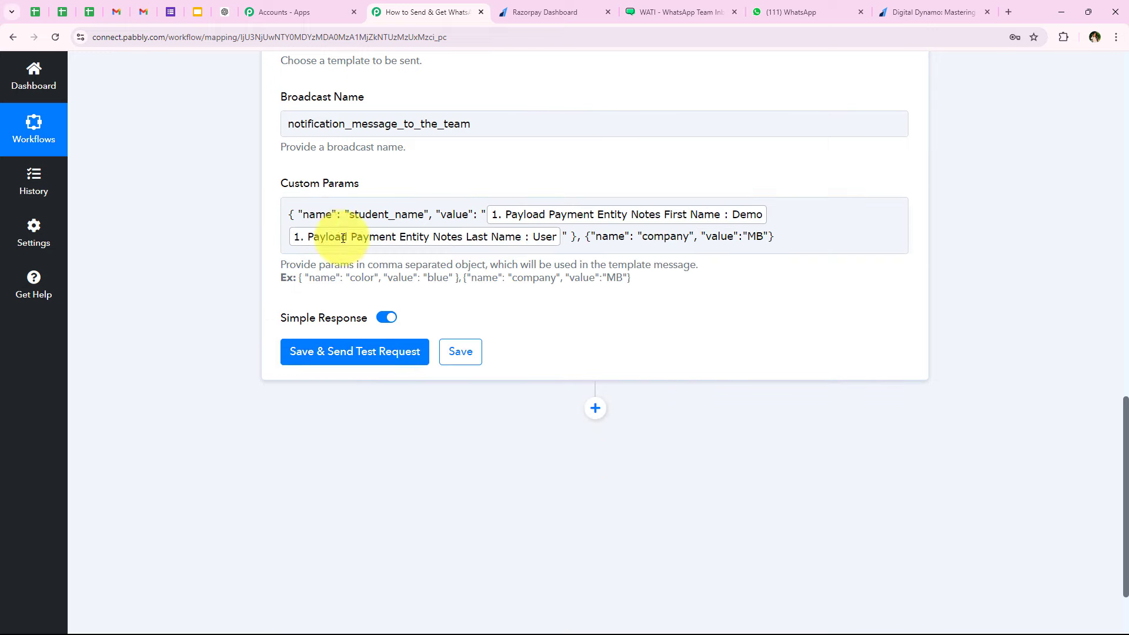
- Check the WATI template's remaining order ID and email variables
click(699, 7)
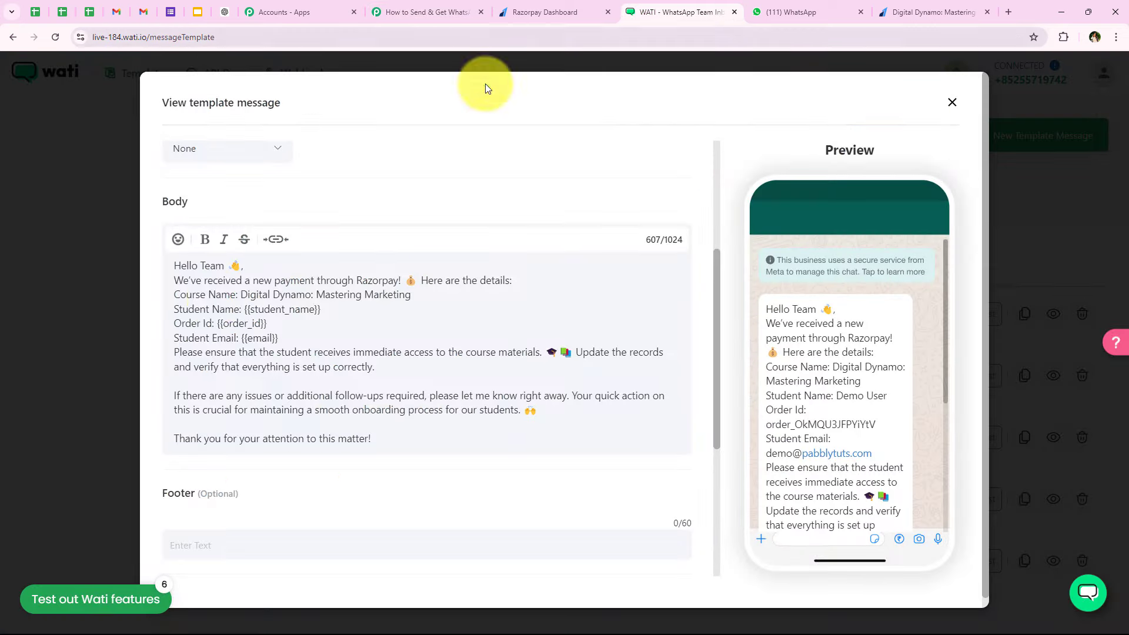
mouse_move(175, 324)
mouse_down()
mouse_move(270, 328)
mouse_move(187, 331)
mouse_up()
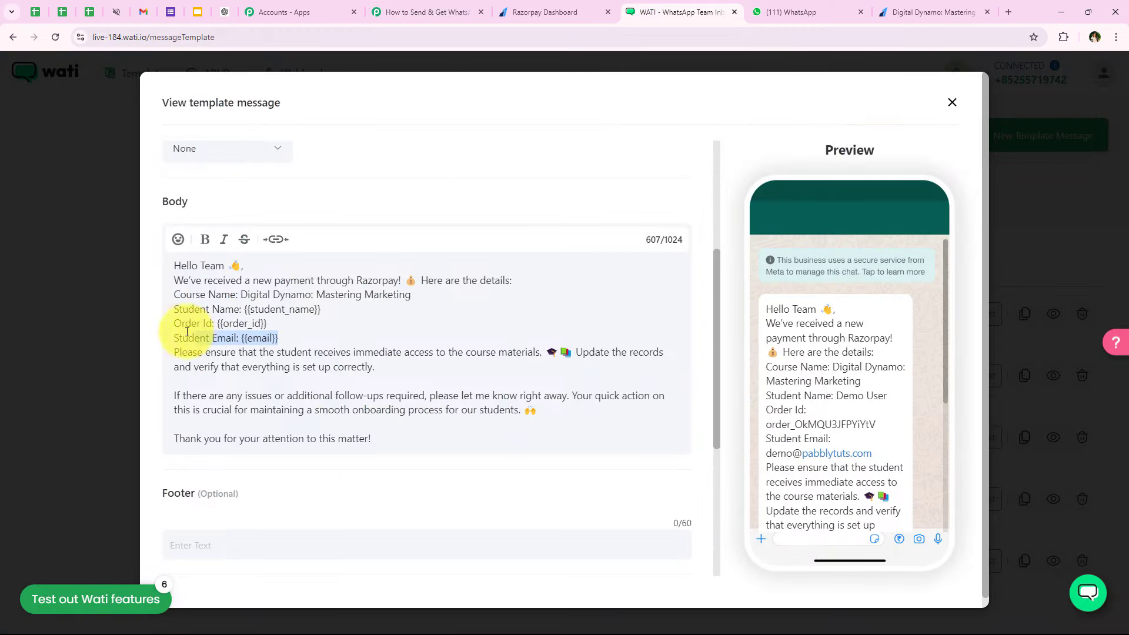
click(438, 12)
- Rename company to order_id and map its value to the Razorpay order ID
drag(642, 236, 689, 237)
text(ord)
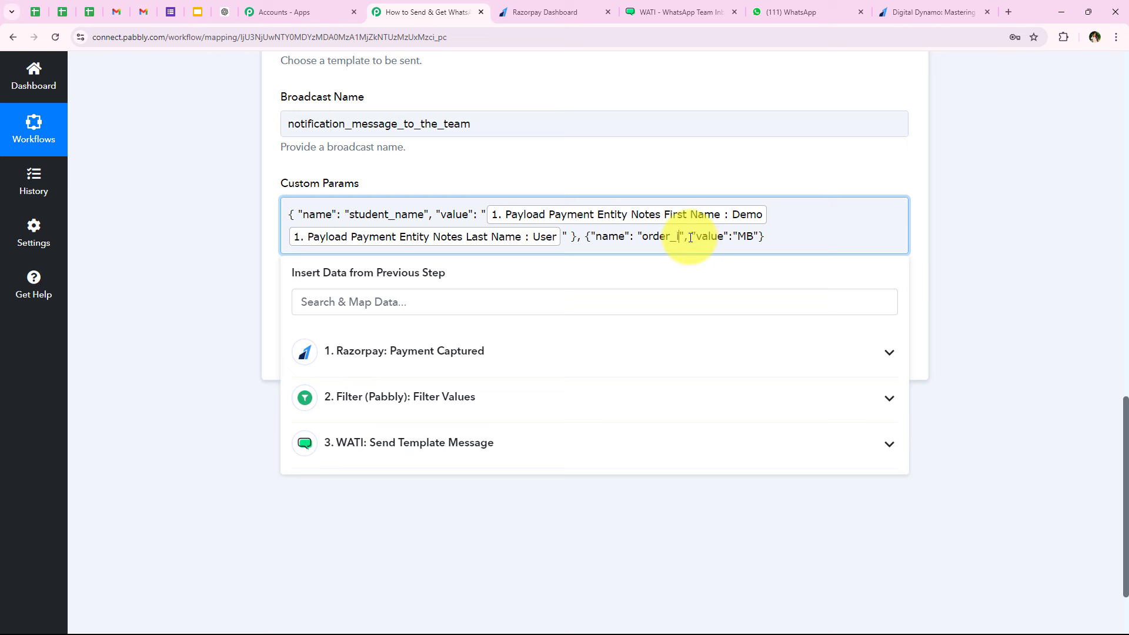
double_click(751, 236)
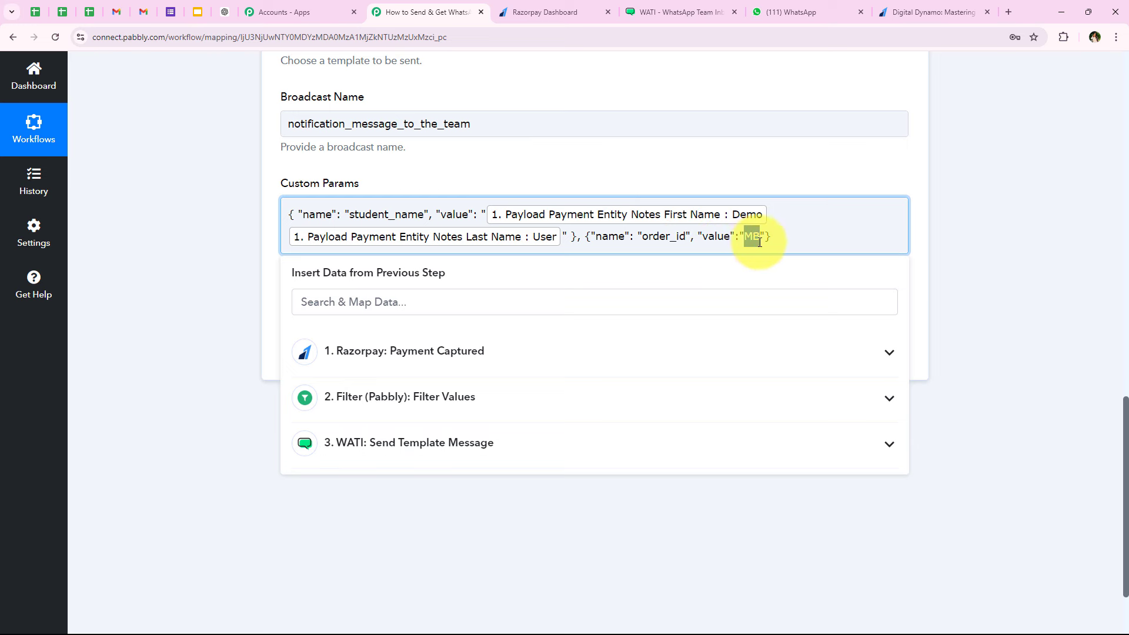
click(433, 308)
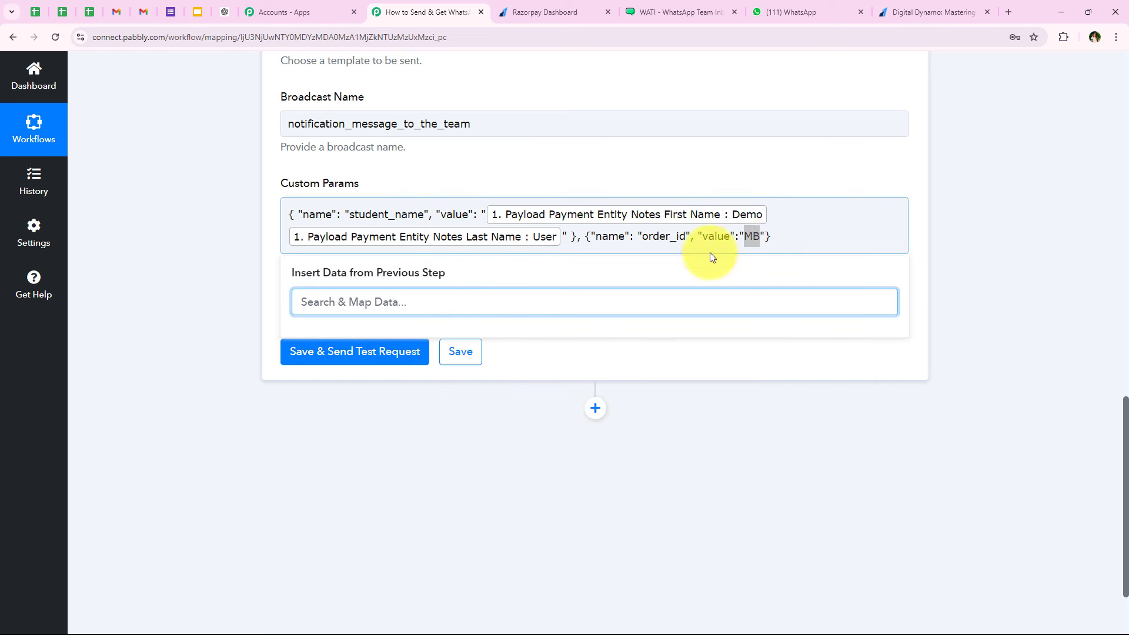
click(344, 303)
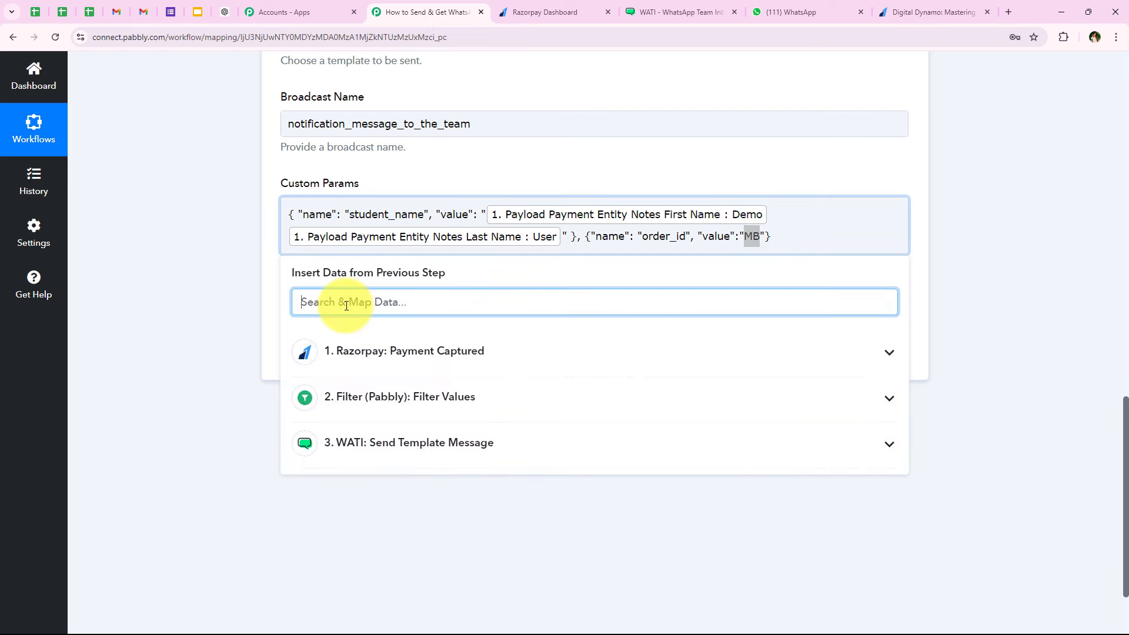
text(order)
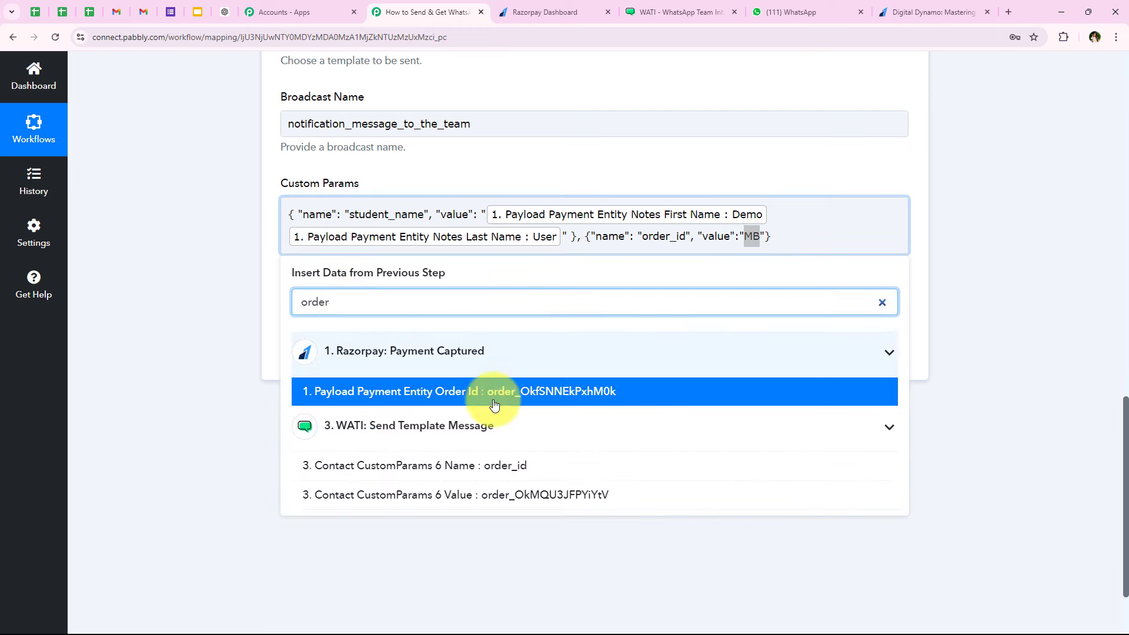
click(504, 391)
click(630, 308)
- Add an email parameter mapped to the Razorpay payment notes email field
drag(630, 303, 460, 303)
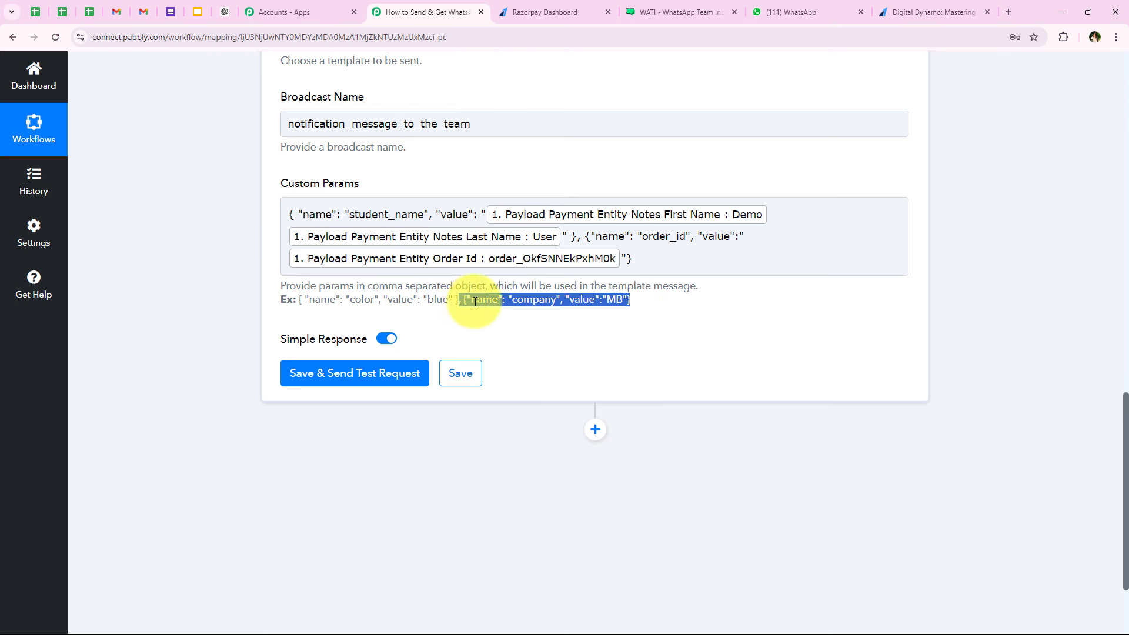
click(642, 255)
text(, {"name": "company", "value":"MB"})
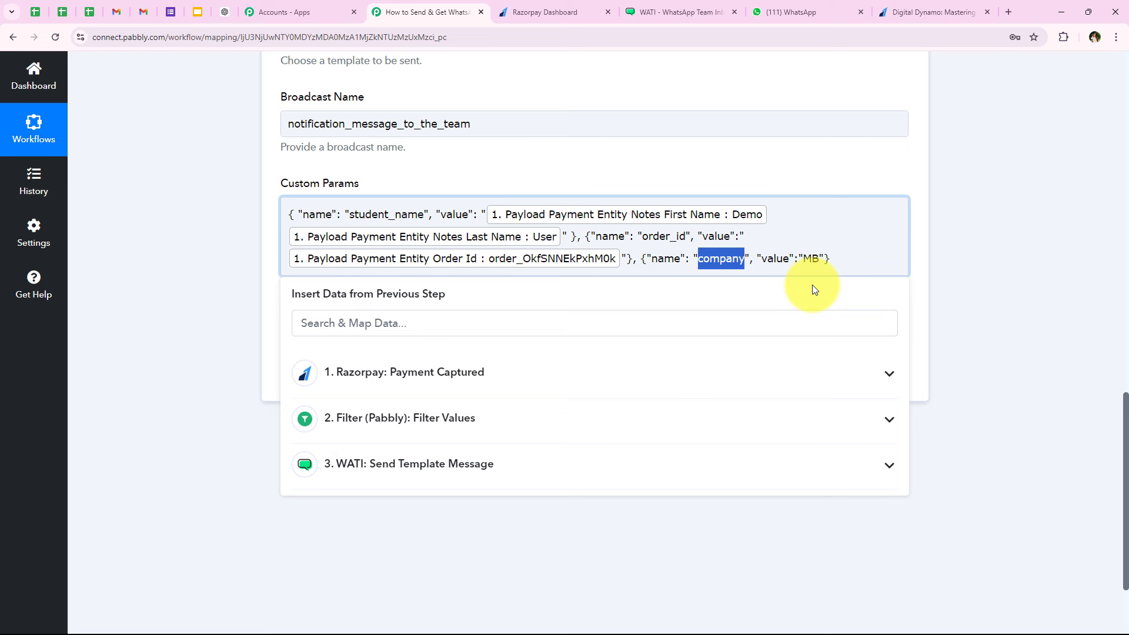
key(BackSpace)
key(BackSpace)
key(BackSpace)
key(BackSpace)
key(BackSpace)
key(BackSpace)
key(BackSpace)
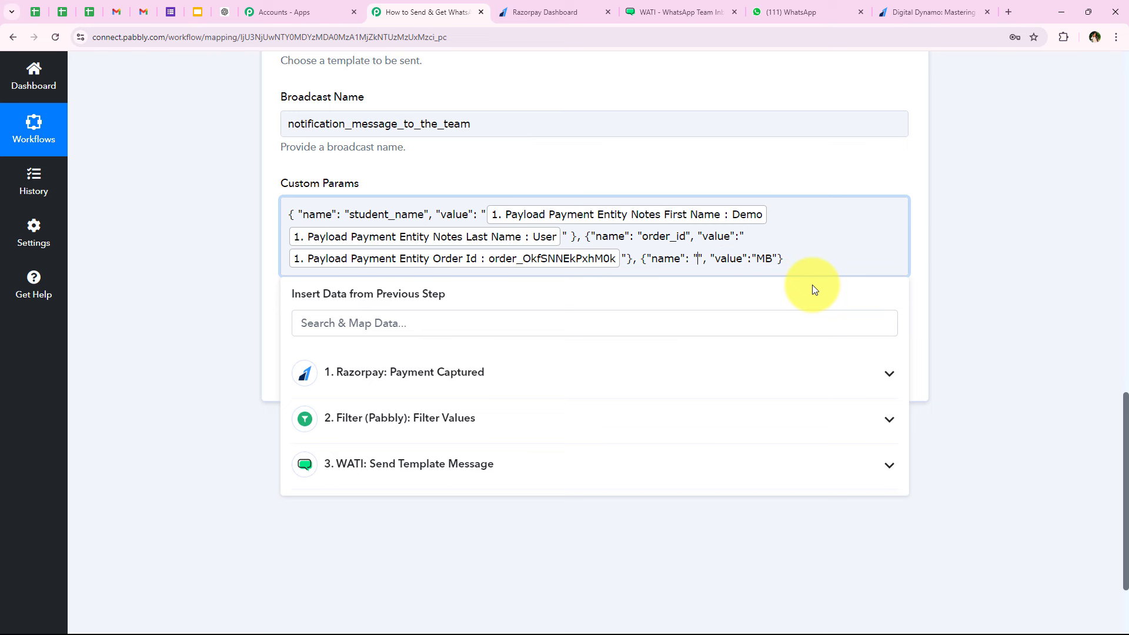
text(email)
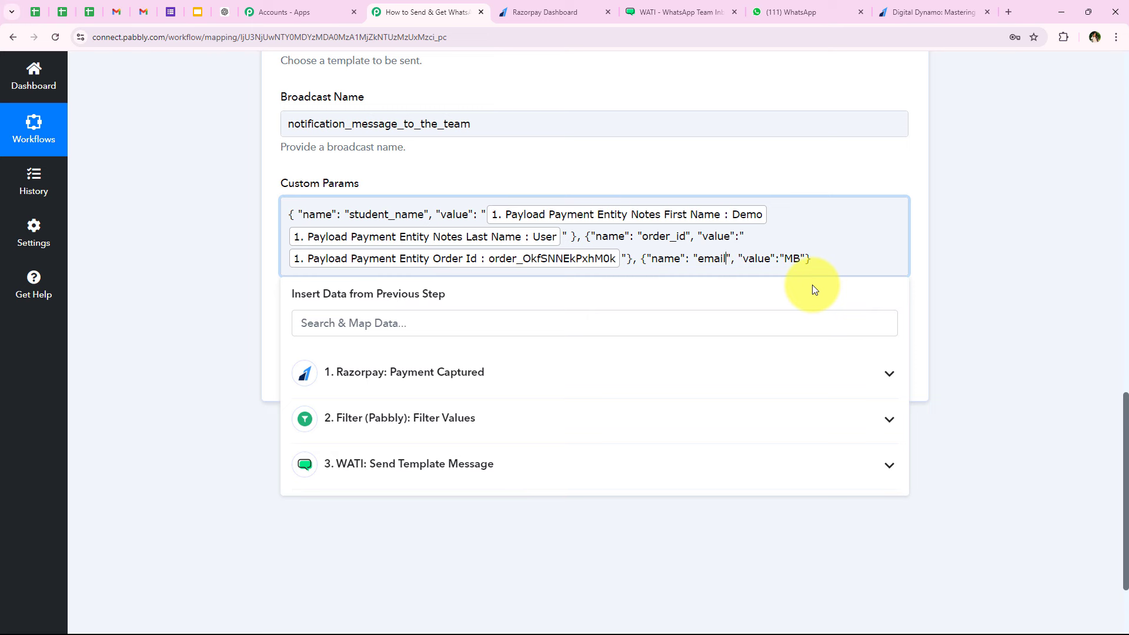
double_click(788, 259)
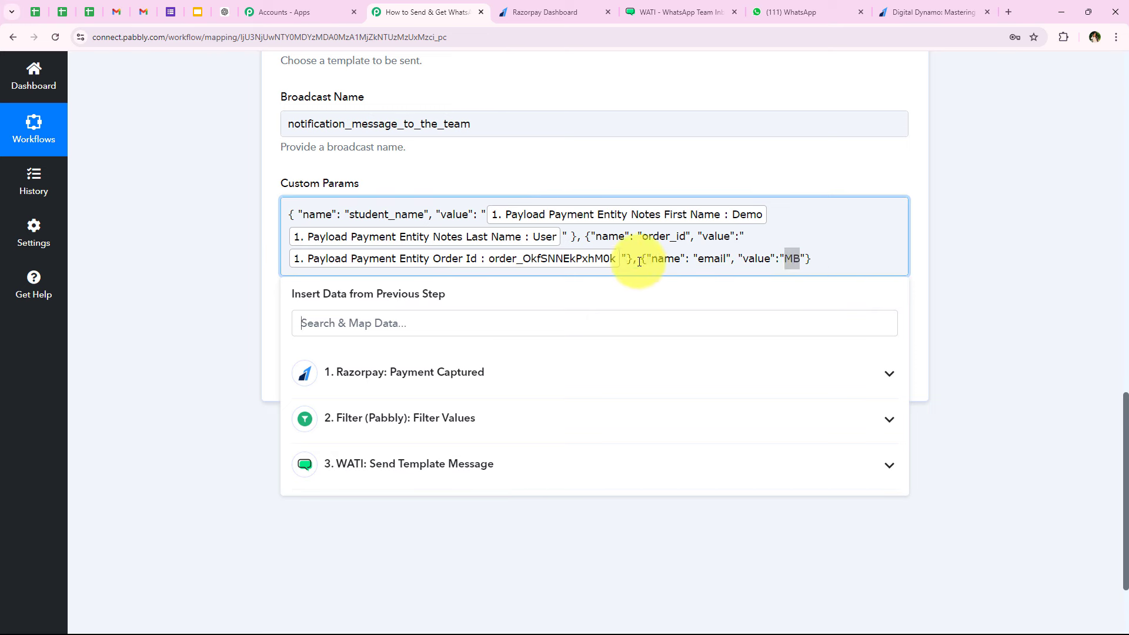
click(339, 314)
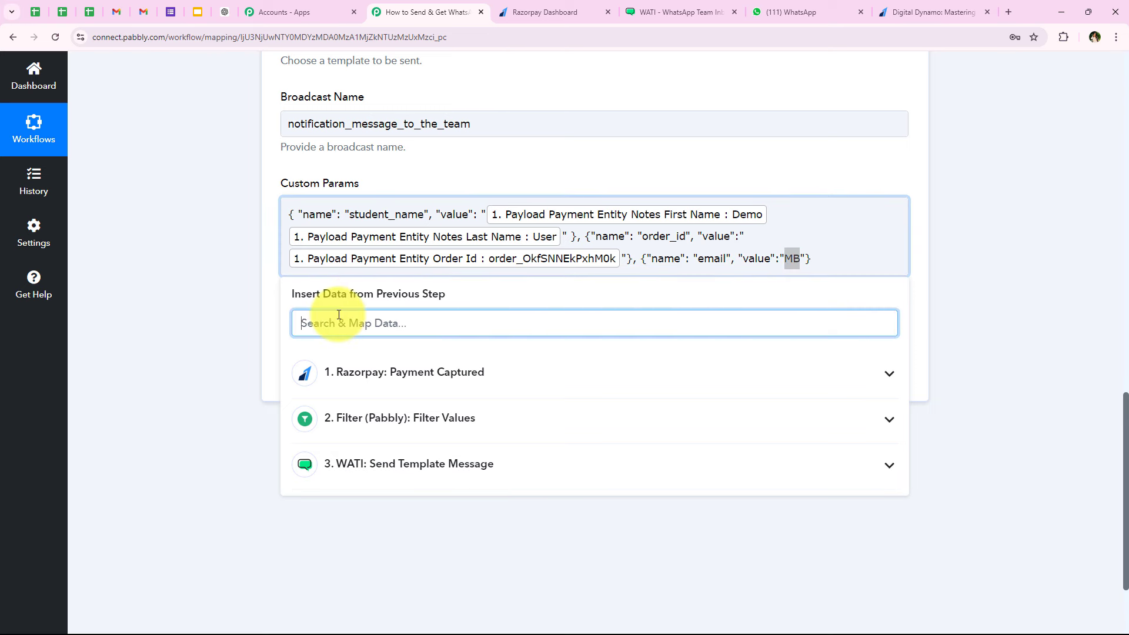
text(email)
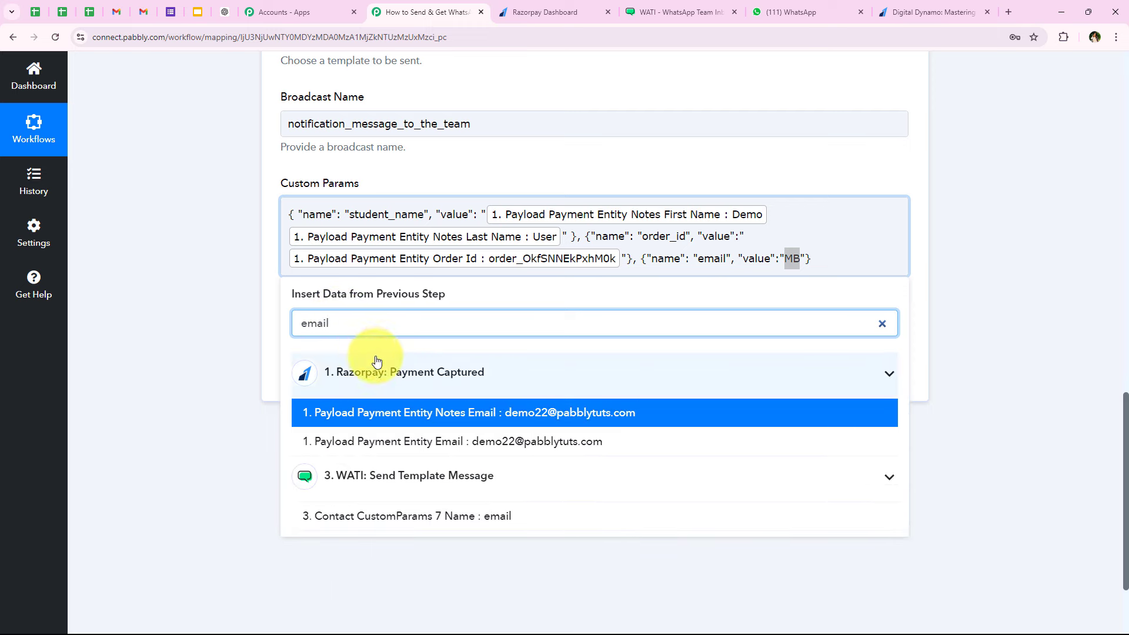
click(604, 407)
click(172, 428)
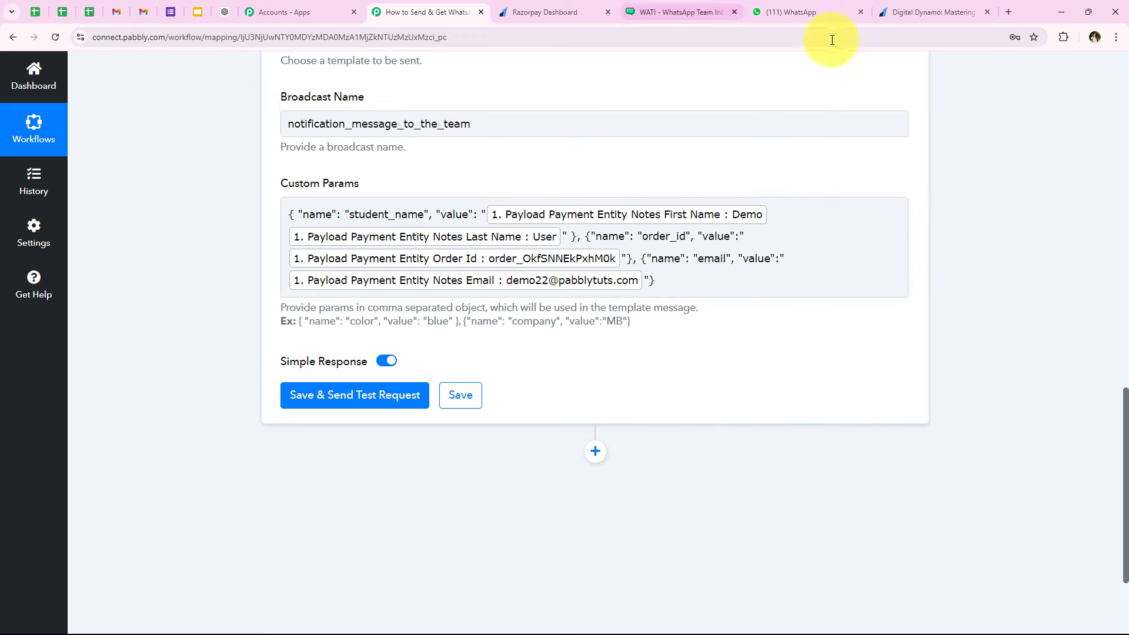
- Compare the parameter names against the WATI template's variable names
click(676, 12)
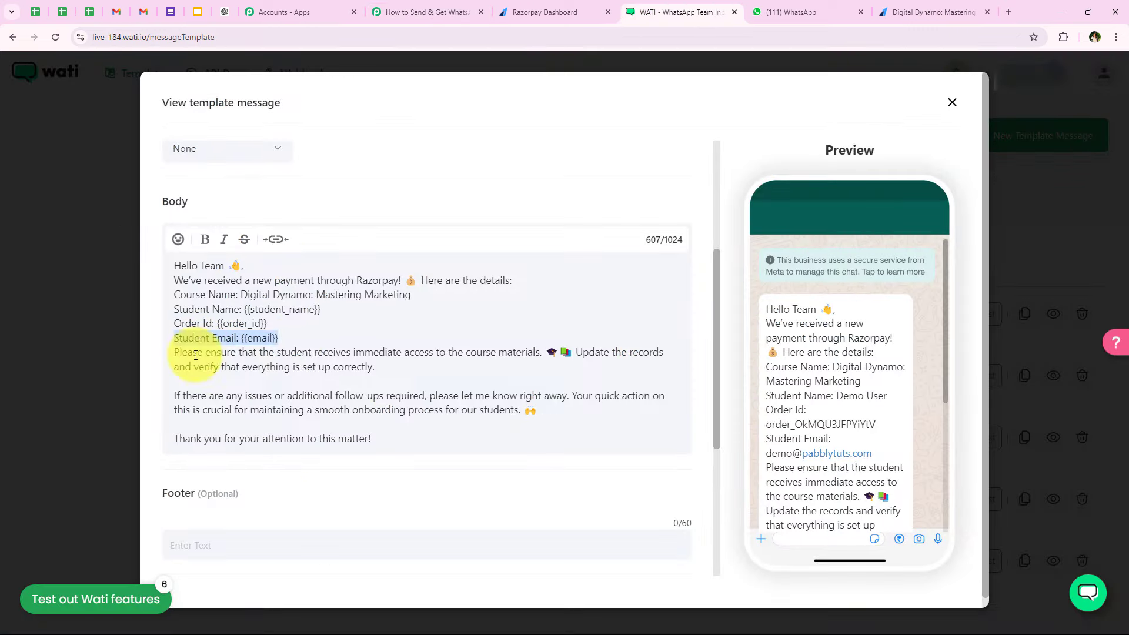
click(282, 350)
scroll(353, 399, down, 1)
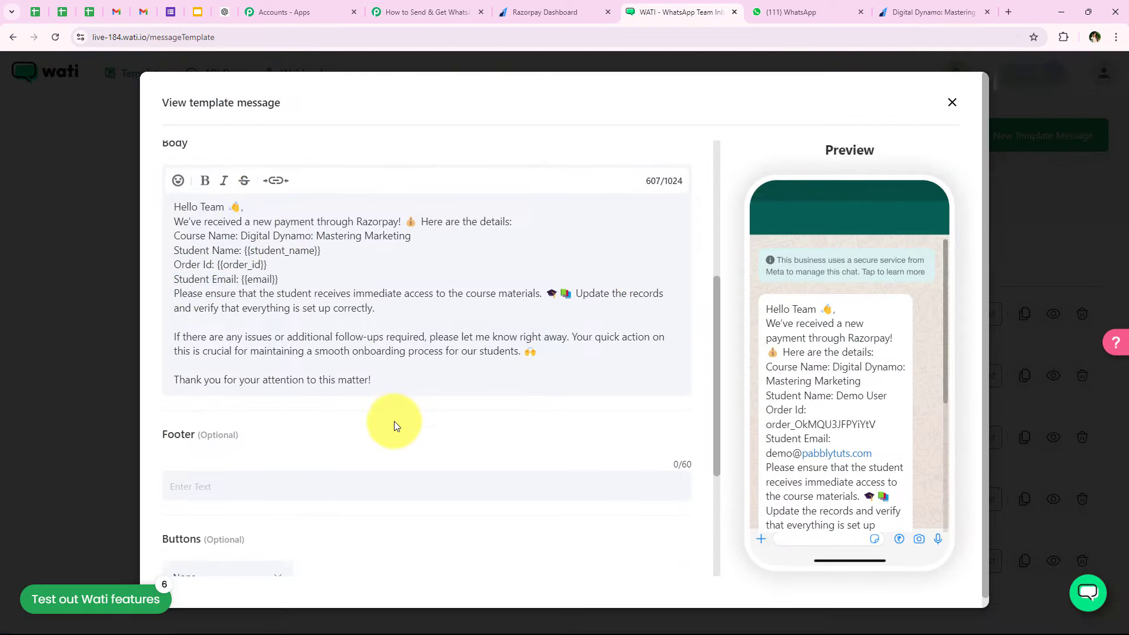
scroll(459, 406, up, 1)
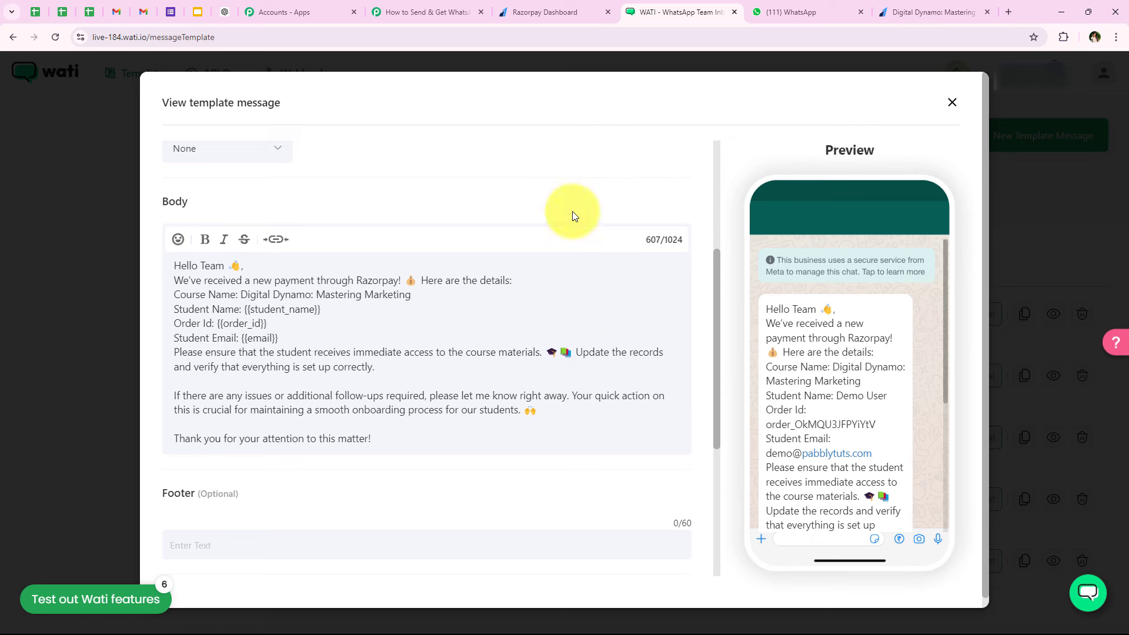
click(428, 8)
- Send the team step's test request and review the response's student_name, order_id and email values
click(374, 393)
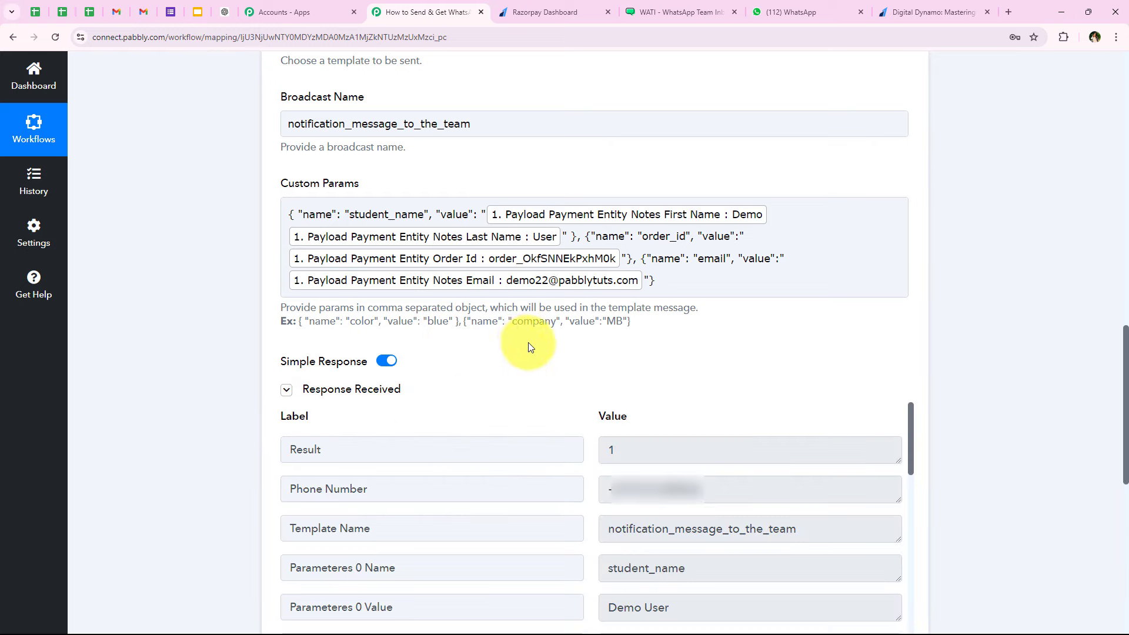
scroll(529, 344, down, 1)
scroll(534, 347, down, 1)
scroll(536, 343, down, 1)
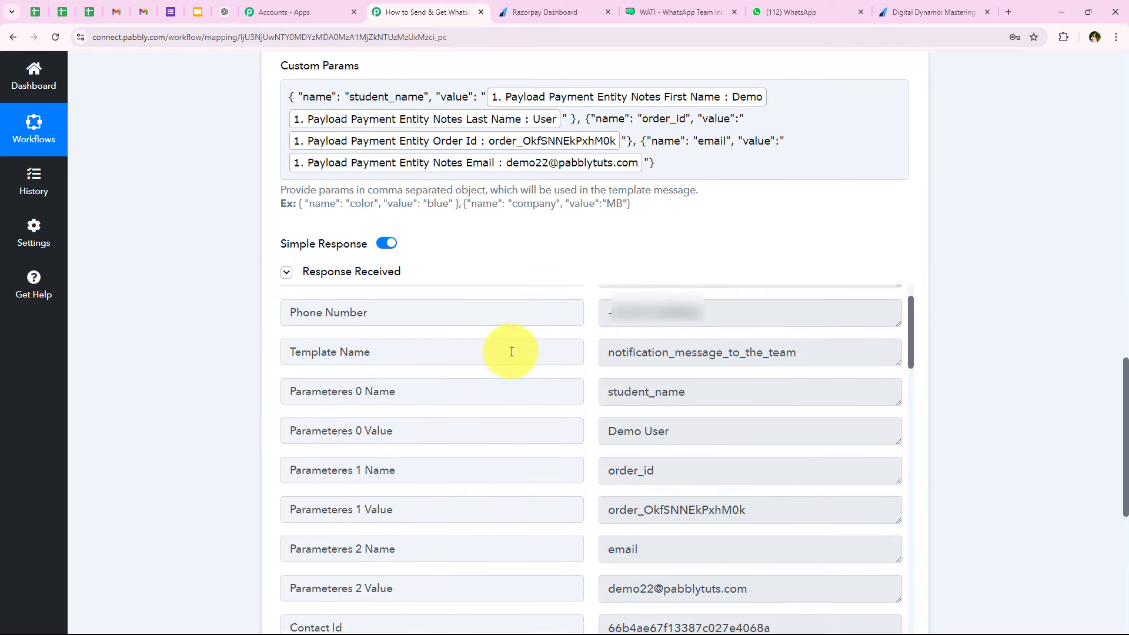
scroll(537, 357, up, 1)
scroll(531, 269, down, 1)
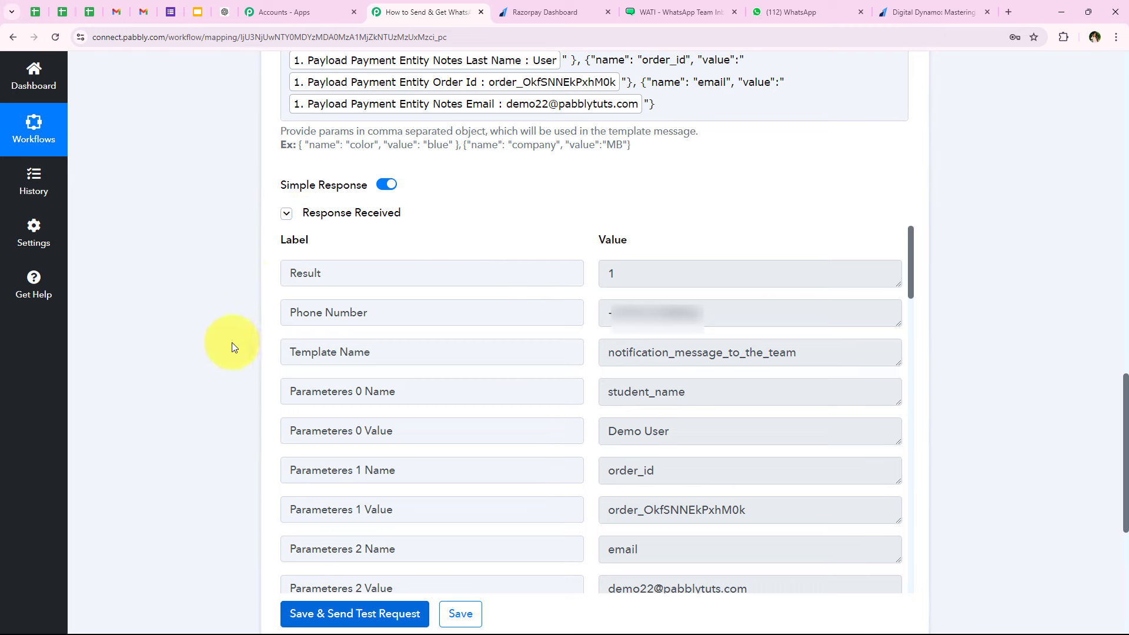
scroll(210, 259, up, 20)
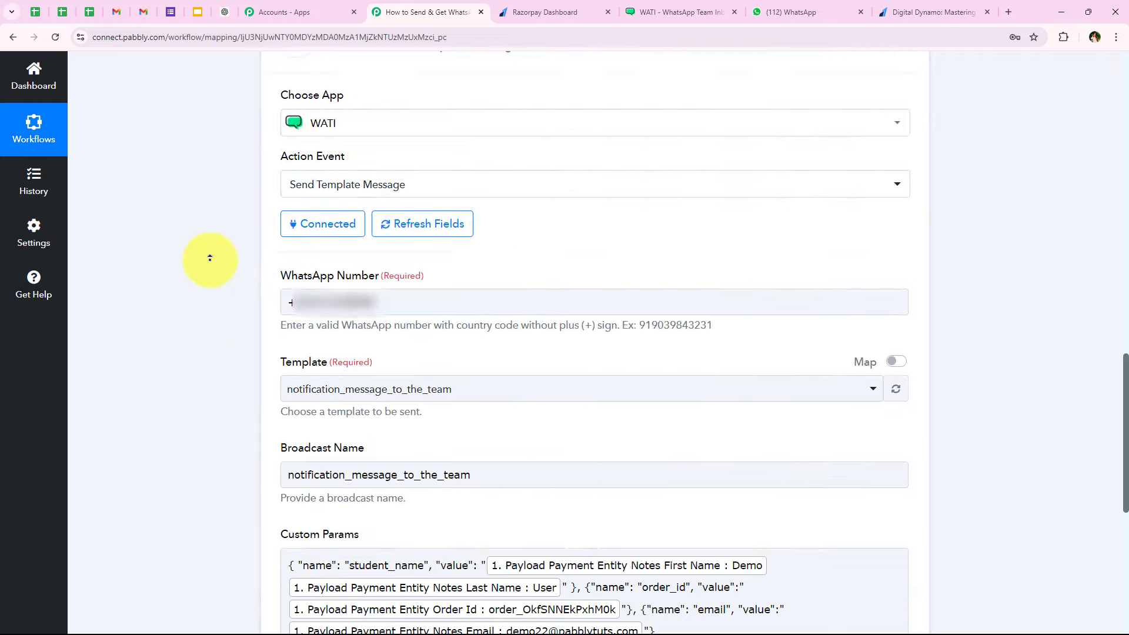
click(785, 7)
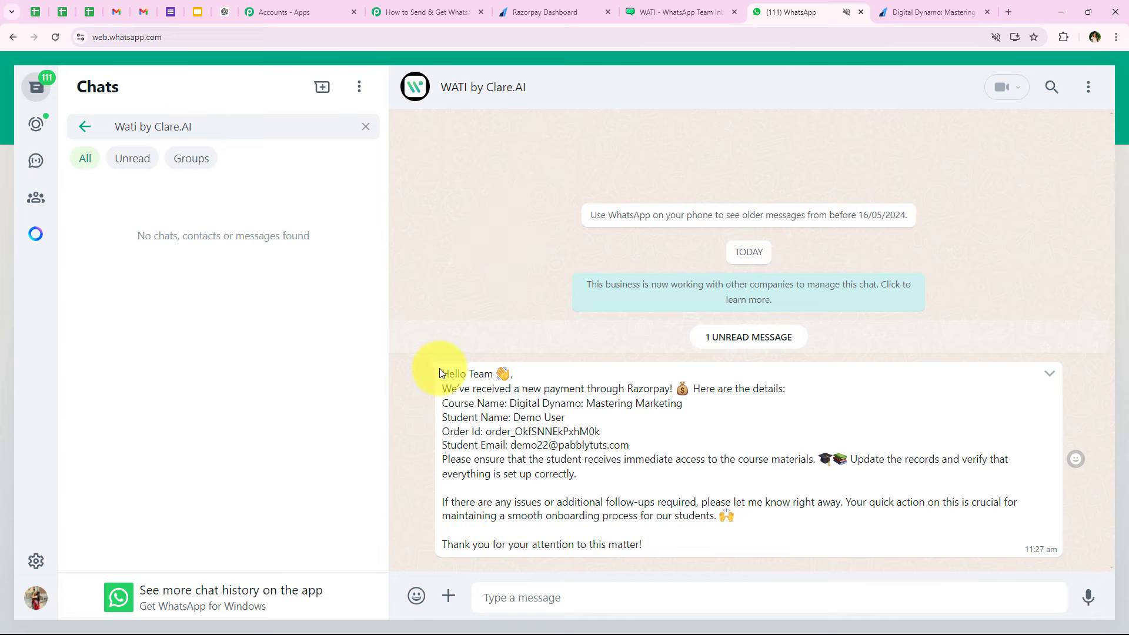
- Review the 'Hello Team' greeting and 'Please ensure' lines of the WATI notification, then go back to Pabbly
drag(442, 374, 778, 388)
click(809, 422)
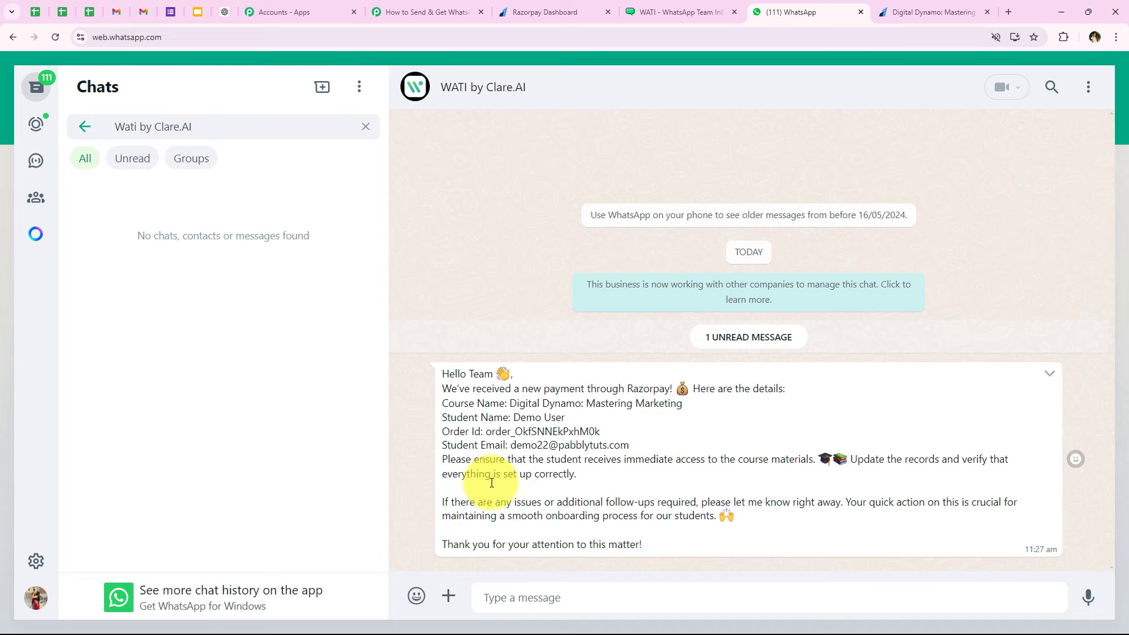
drag(439, 459, 612, 479)
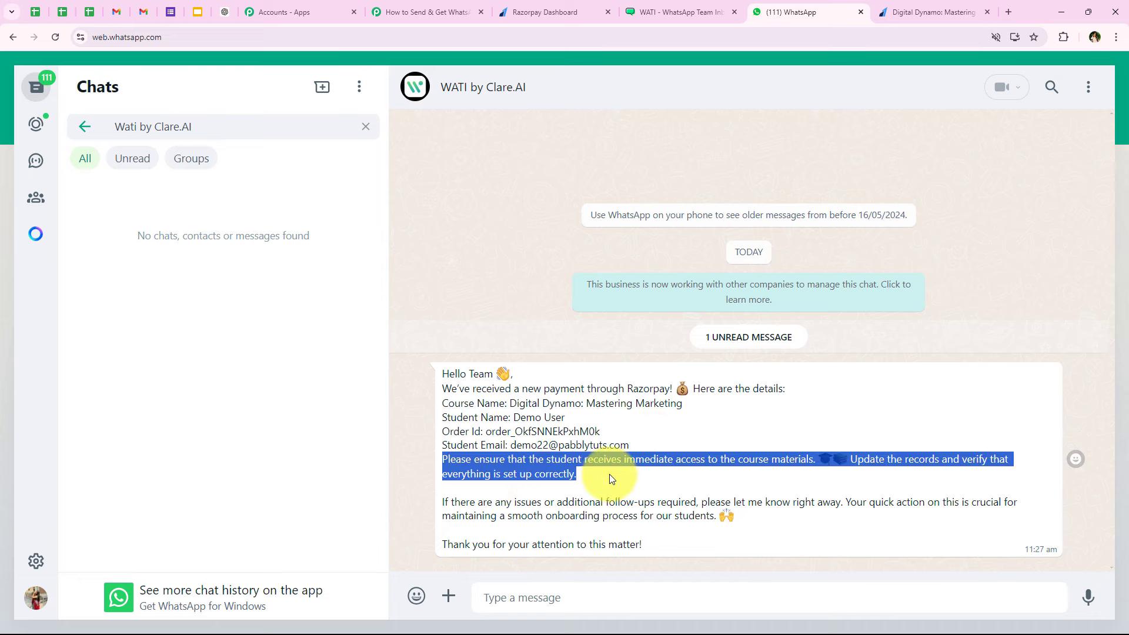
click(617, 475)
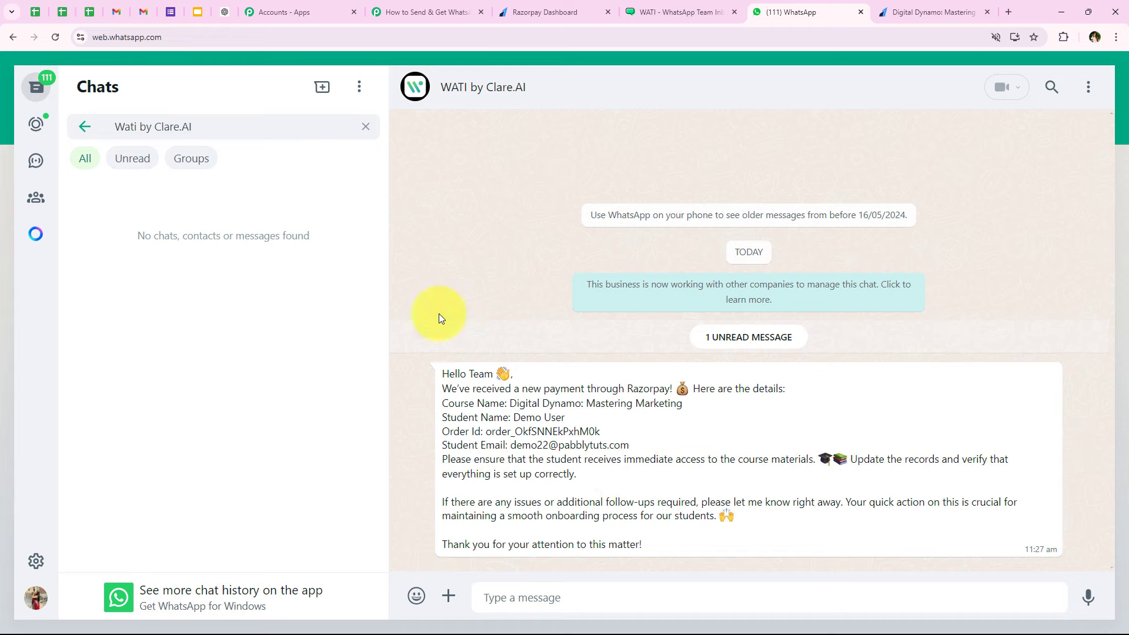
click(453, 8)
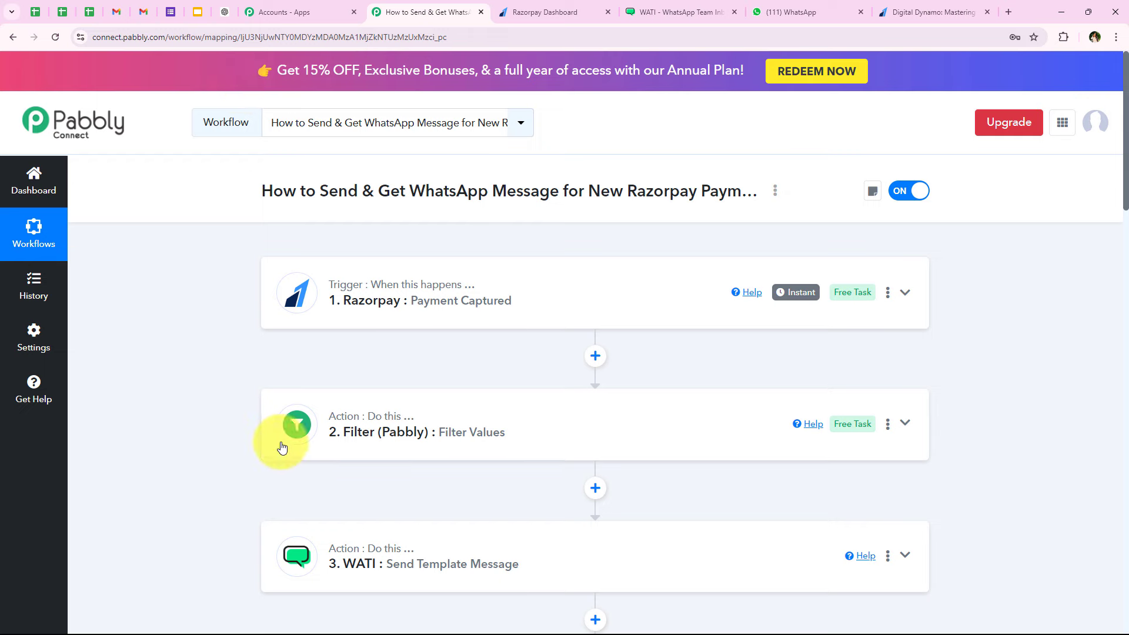
- Scroll through the workflow's Razorpay trigger, Filter Values and WATI steps
scroll(265, 457, down, 2)
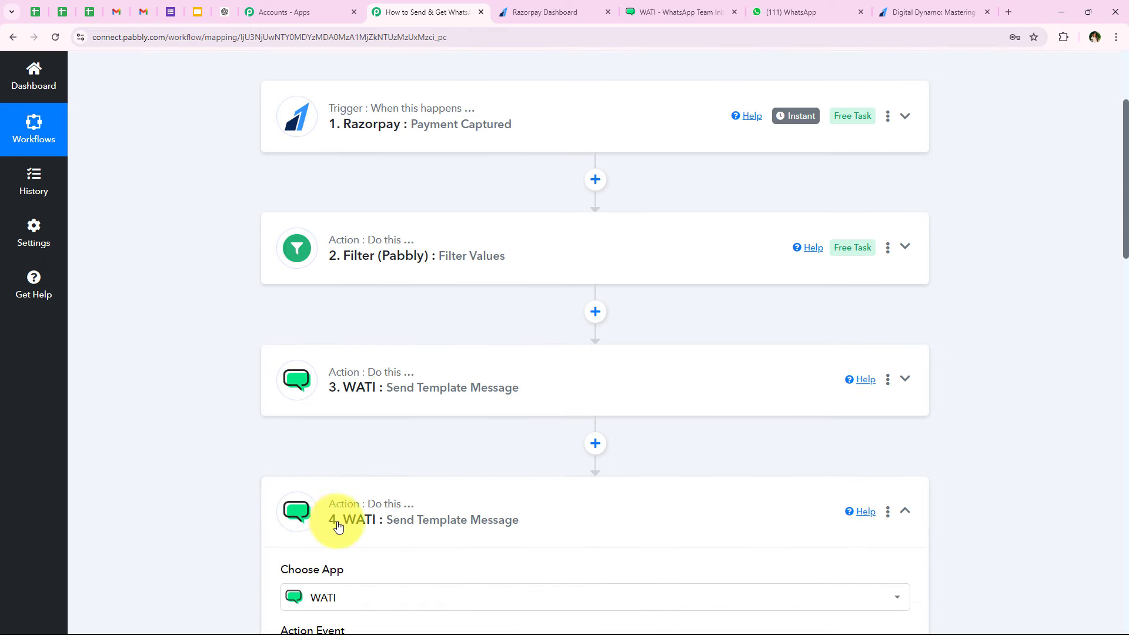
scroll(180, 500, up, 3)
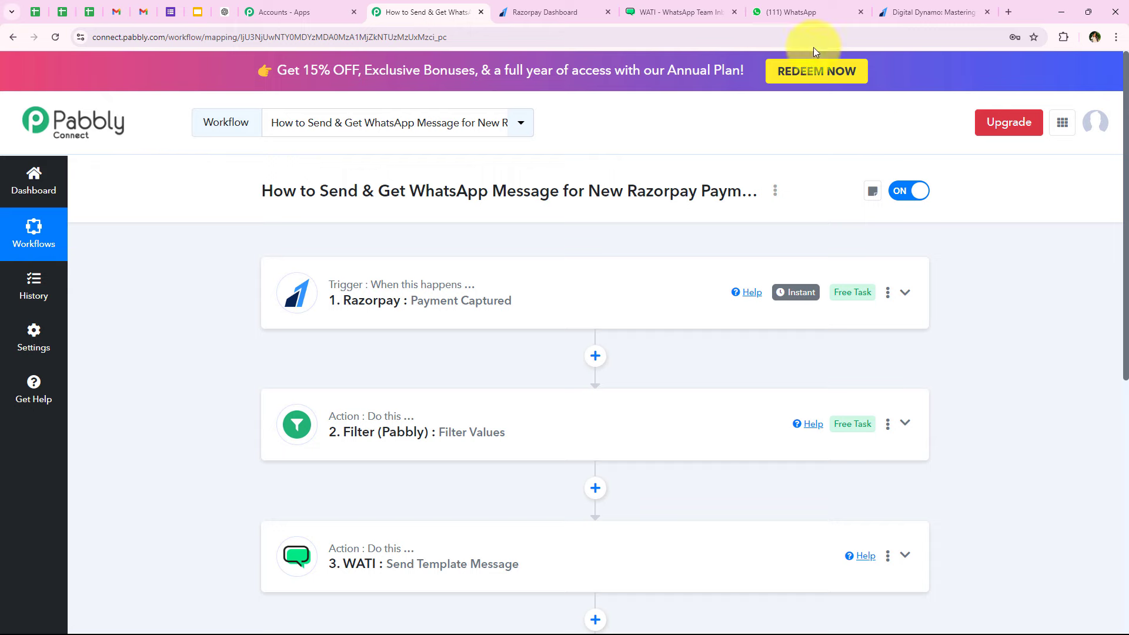
- Autofill the Digital Dynamo payment form with the saved Test buyer details and pay ₹999.00
click(915, 8)
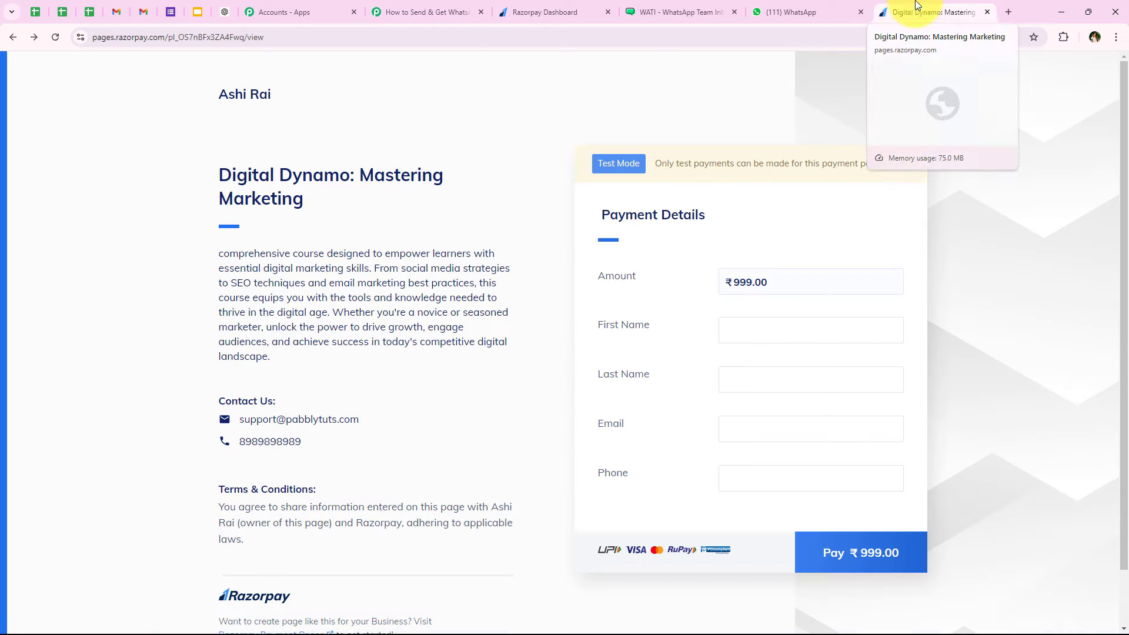
click(733, 343)
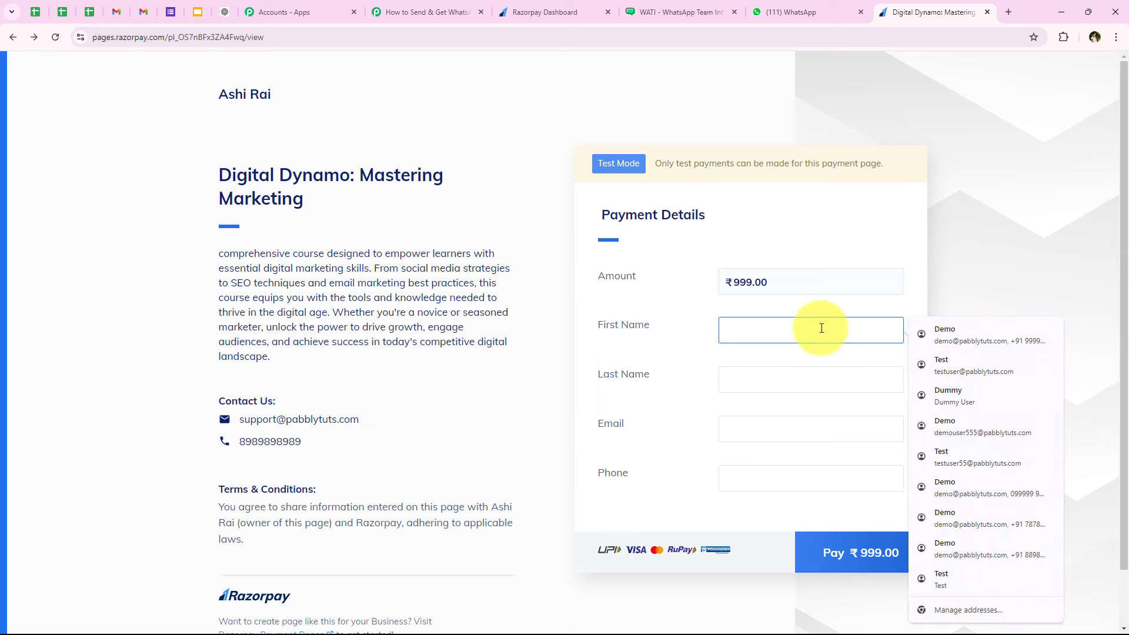
click(947, 366)
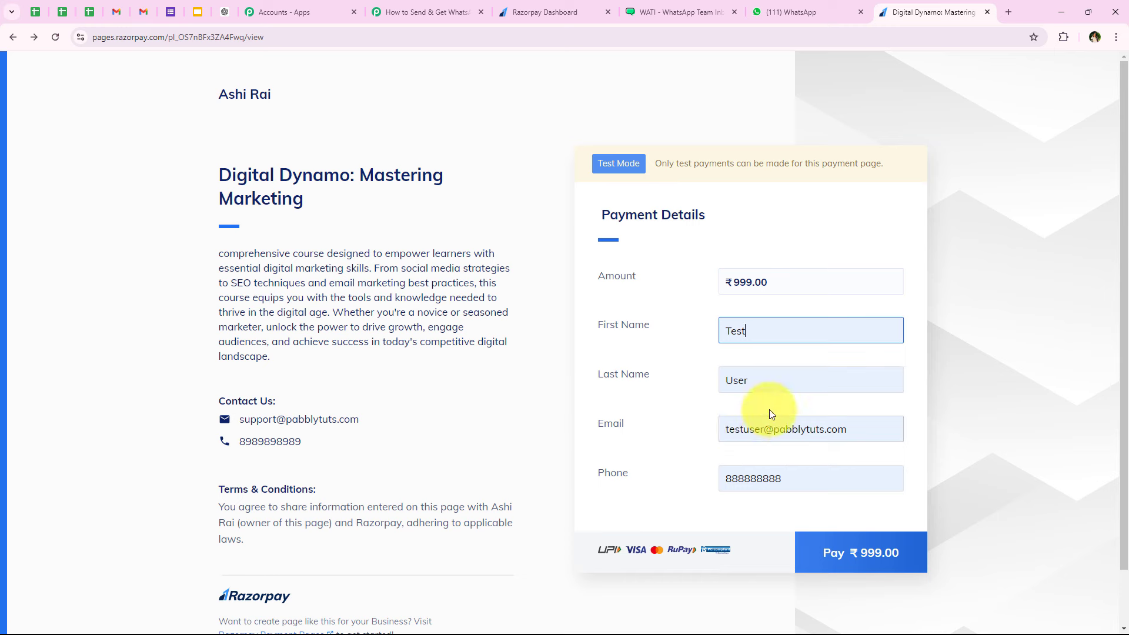
click(809, 482)
click(725, 516)
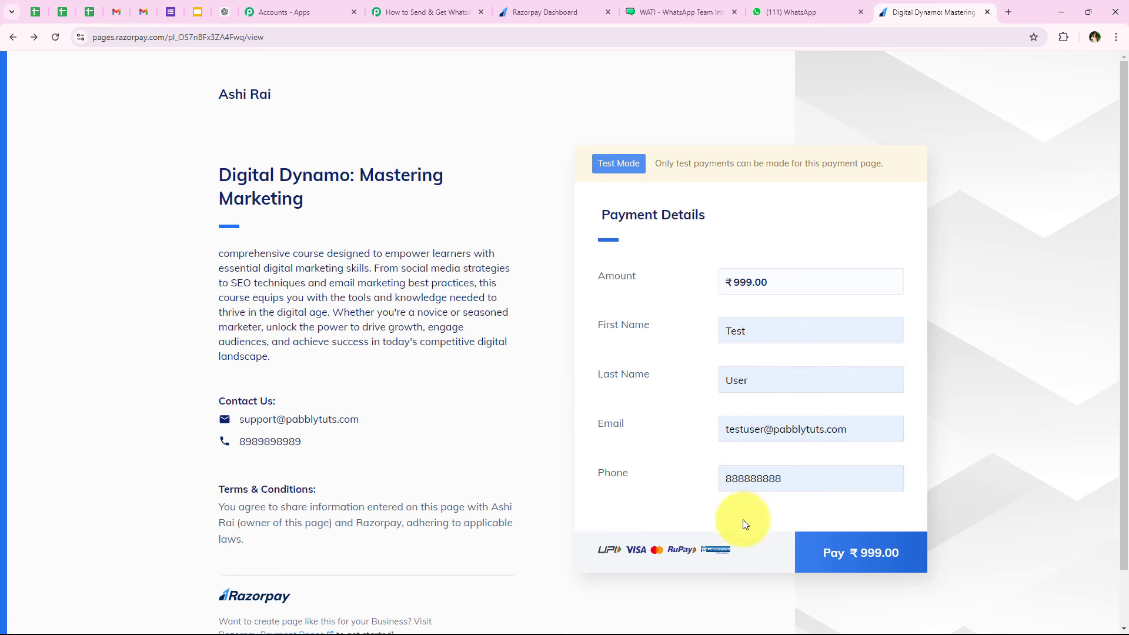
click(860, 565)
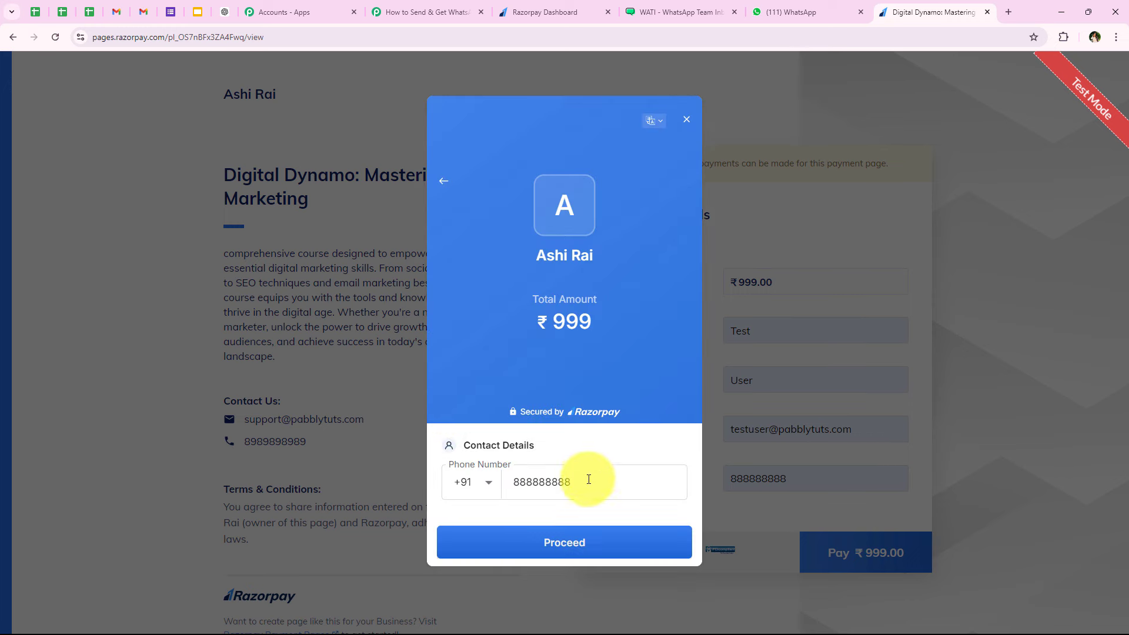
- Proceed with the contact phone and pay by card using the saved test Visa and its CVV
click(573, 533)
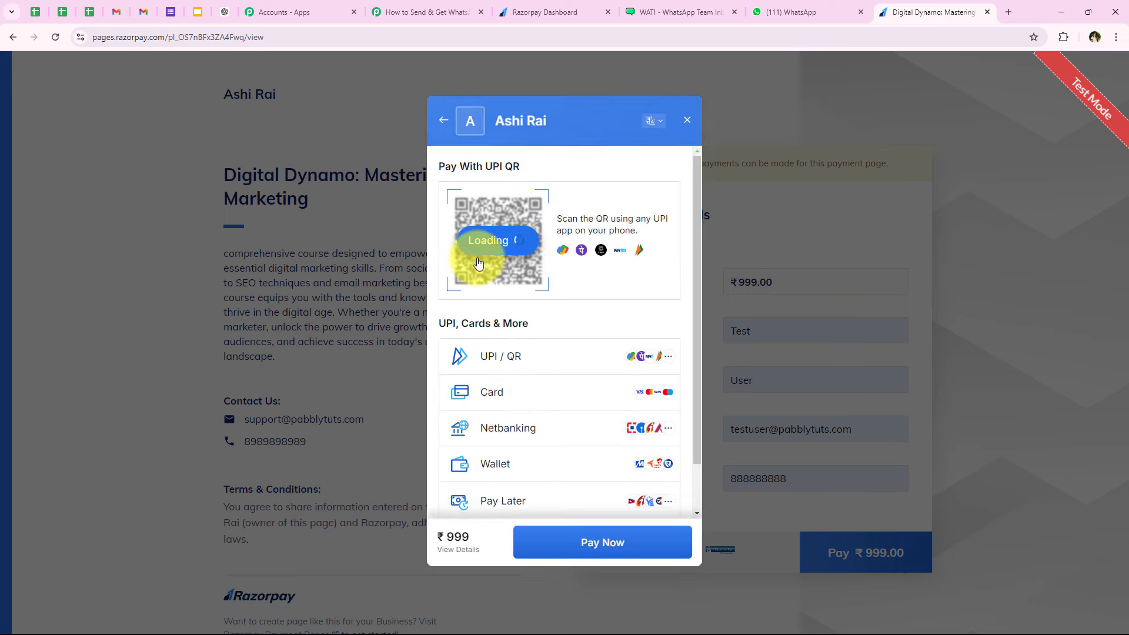
click(511, 400)
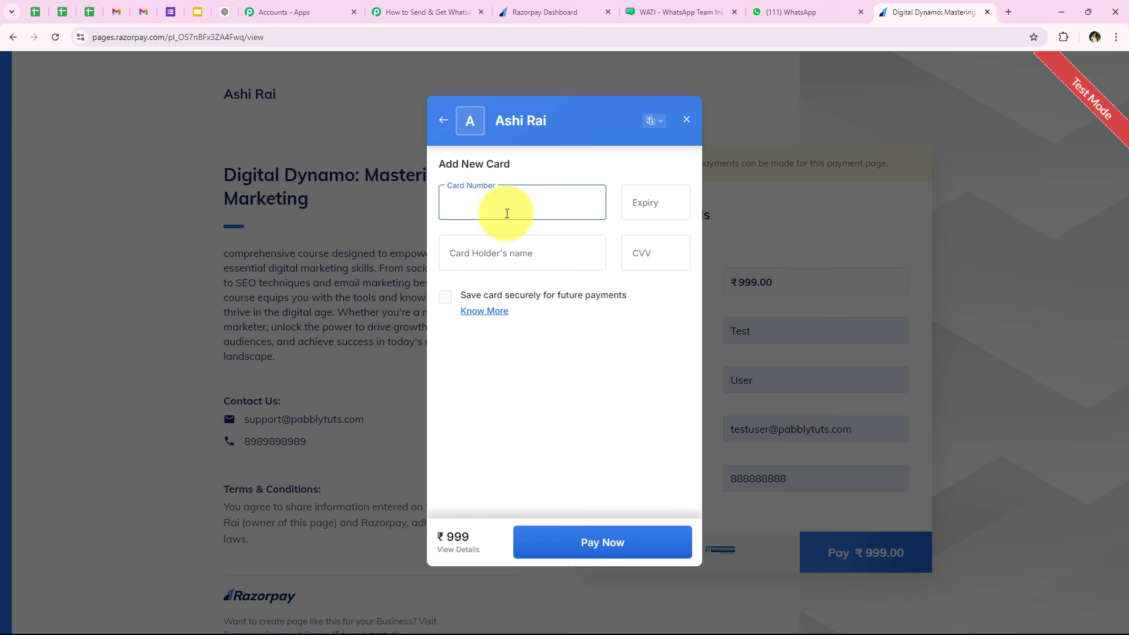
click(508, 212)
click(538, 241)
click(657, 266)
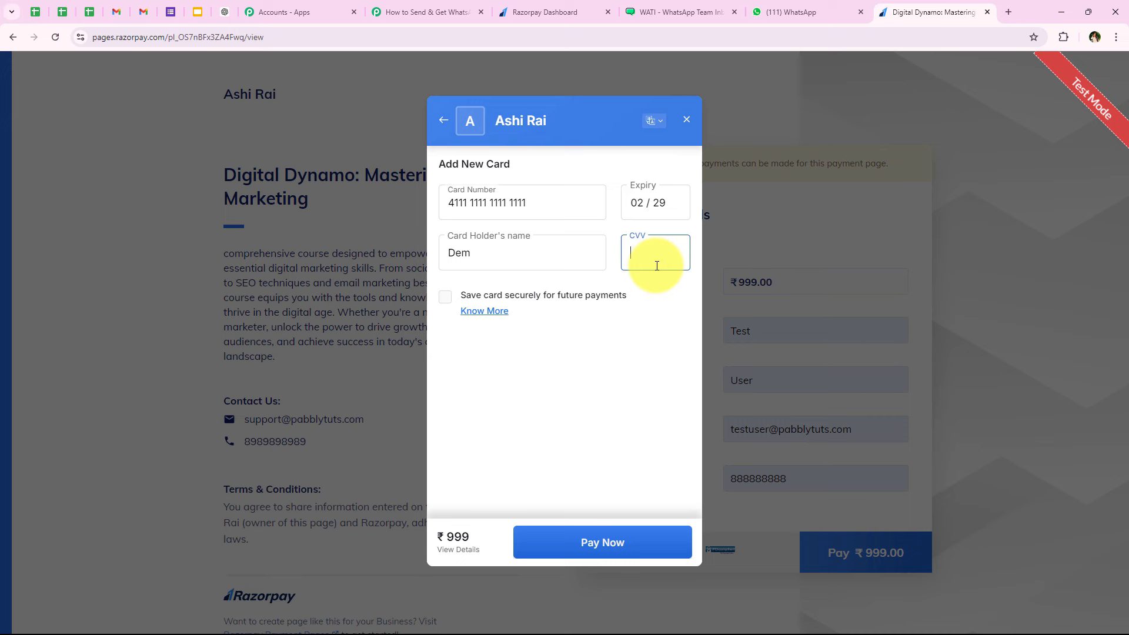
- Pay the ₹999 without saving the card and submit the OTP
click(557, 541)
click(559, 536)
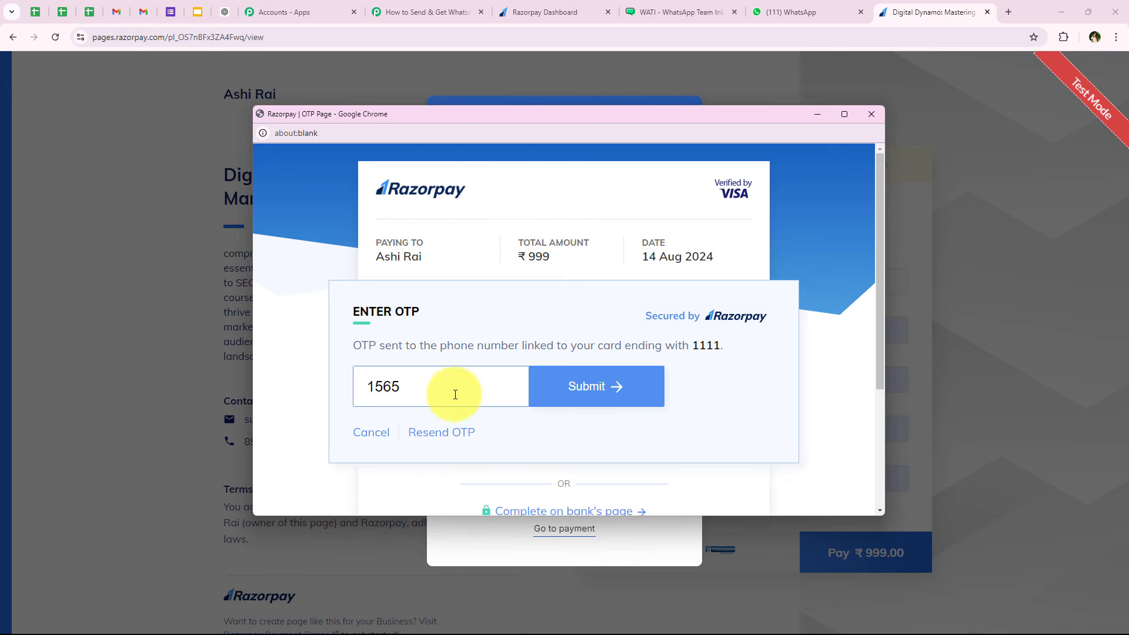
click(588, 386)
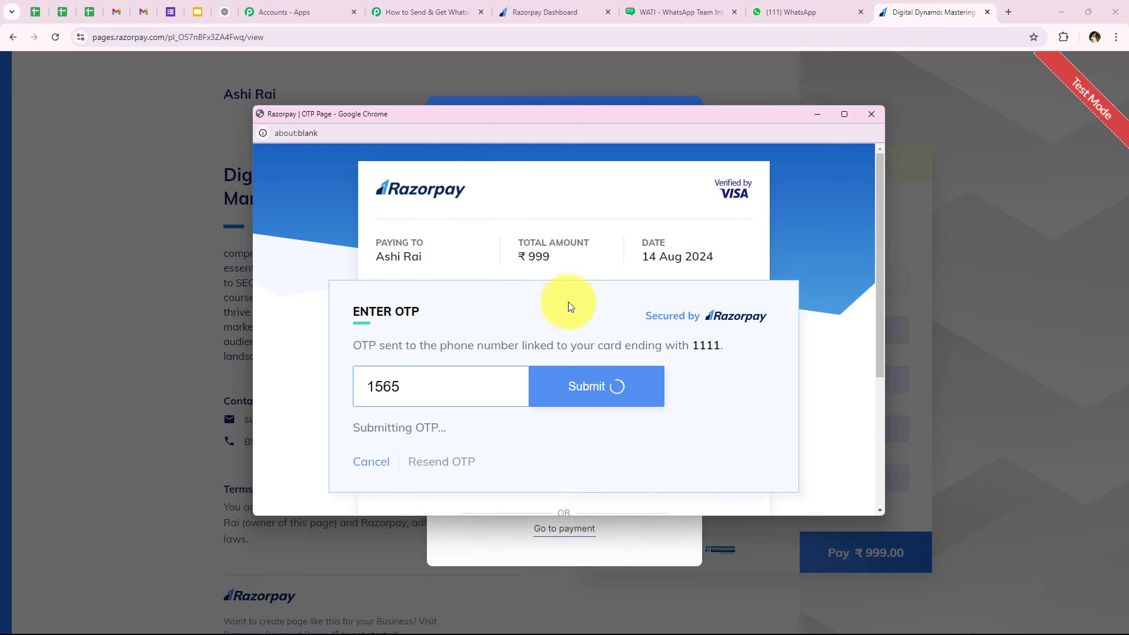
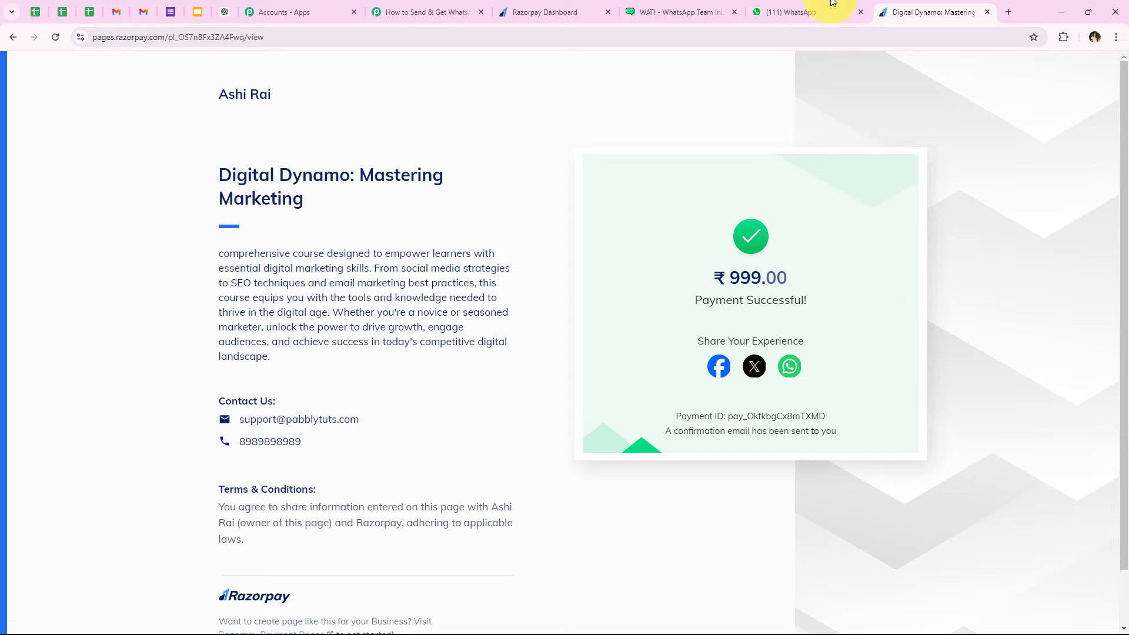
- In the WATI WhatsApp chat, review the student's payment confirmation greeting and body
click(810, 7)
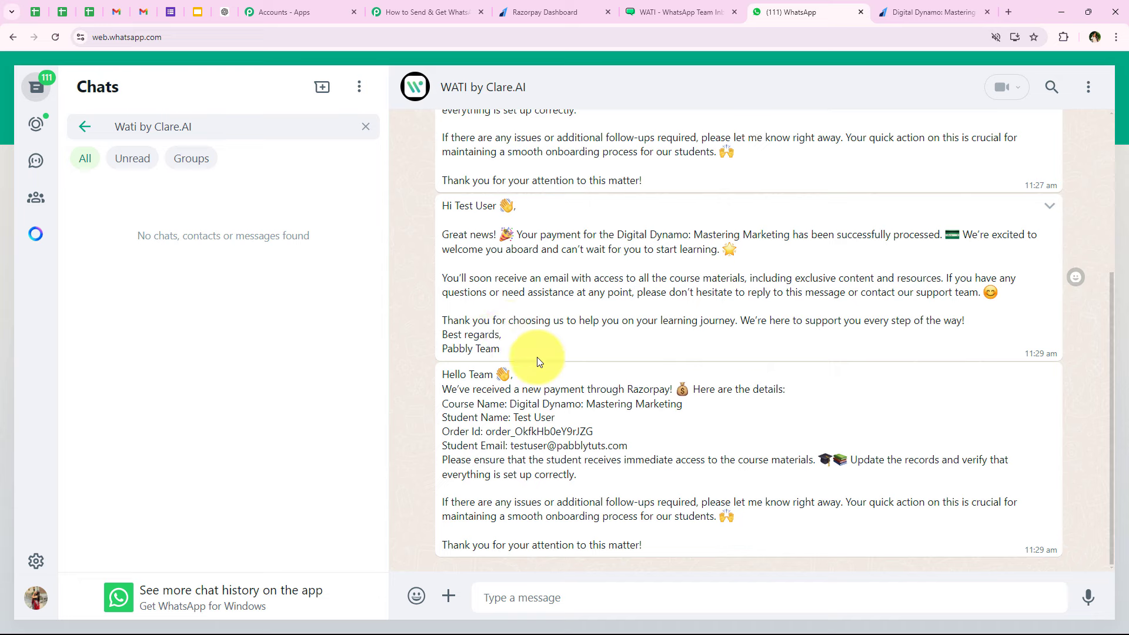
drag(440, 206, 502, 209)
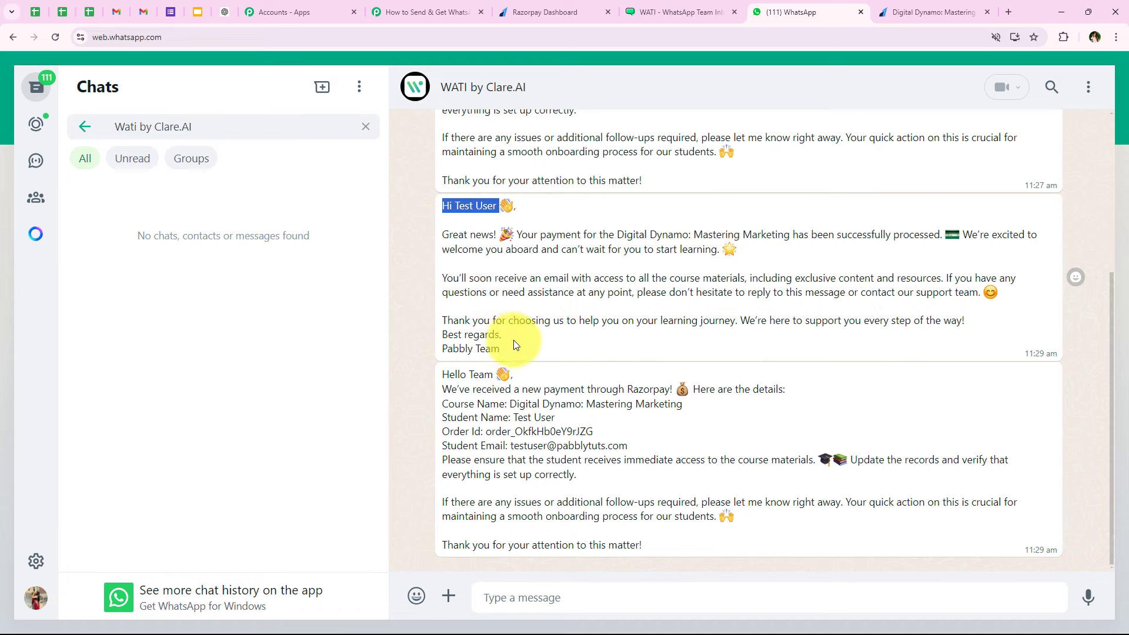
drag(513, 344, 441, 237)
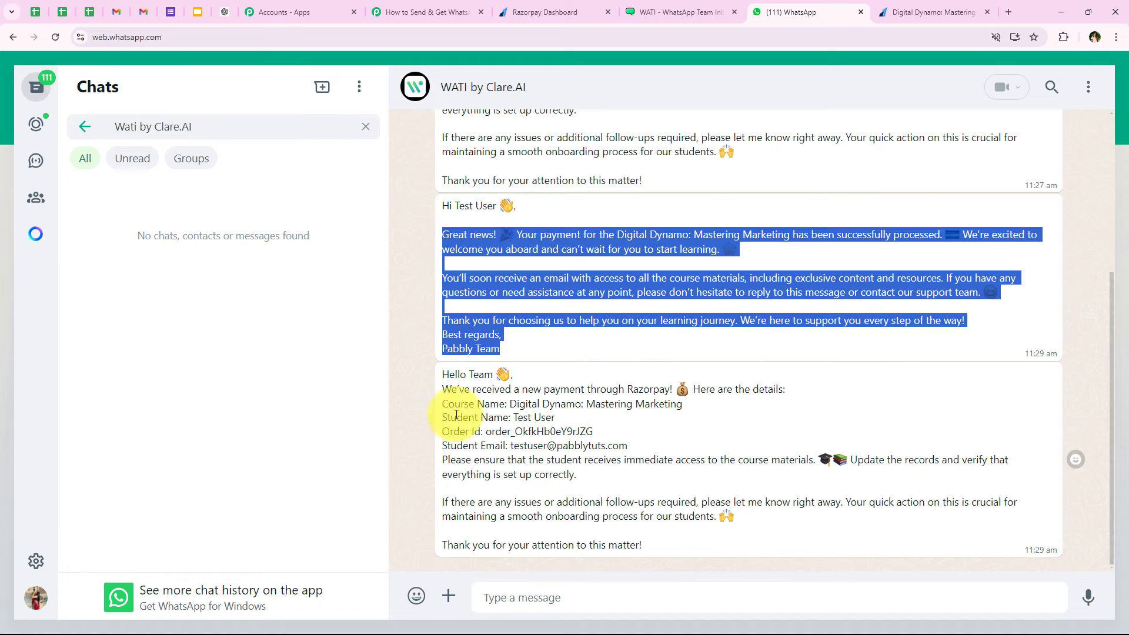
- Check the team notification's greeting, student name and email, then go back to the Pabbly workflow
drag(441, 375, 492, 376)
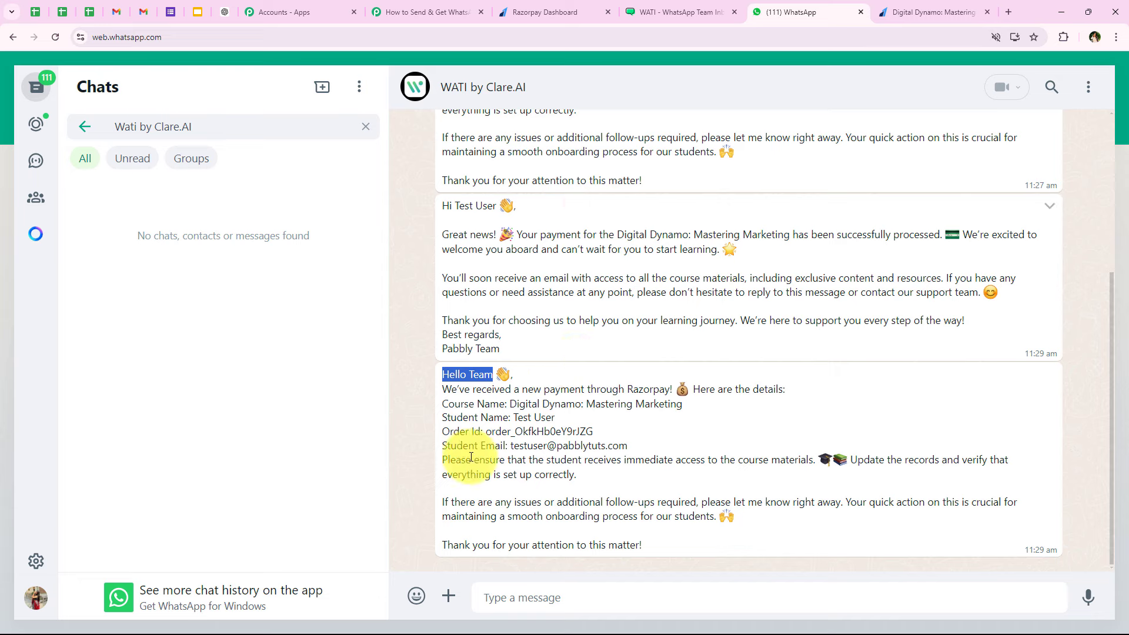
click(509, 429)
drag(513, 419, 634, 446)
click(608, 432)
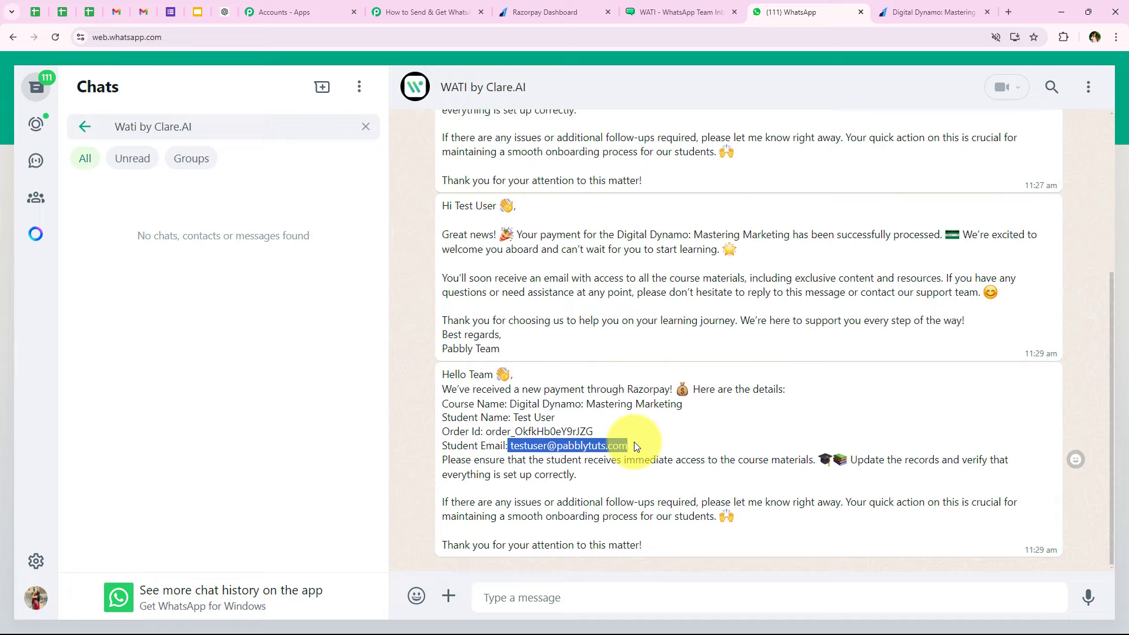
click(592, 459)
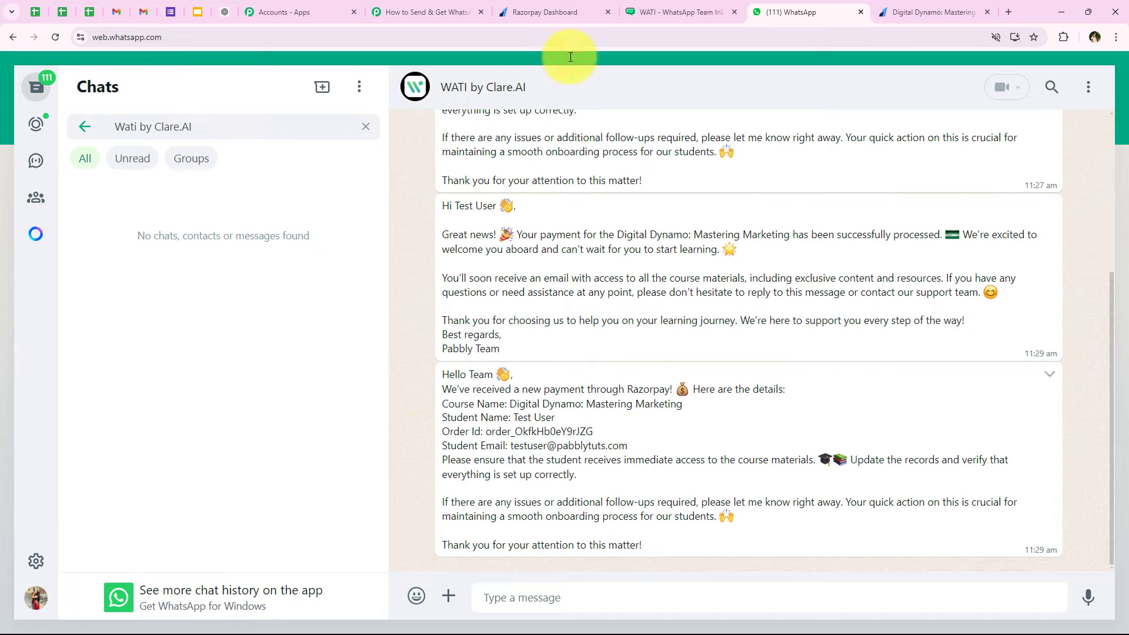
click(544, 12)
click(425, 12)
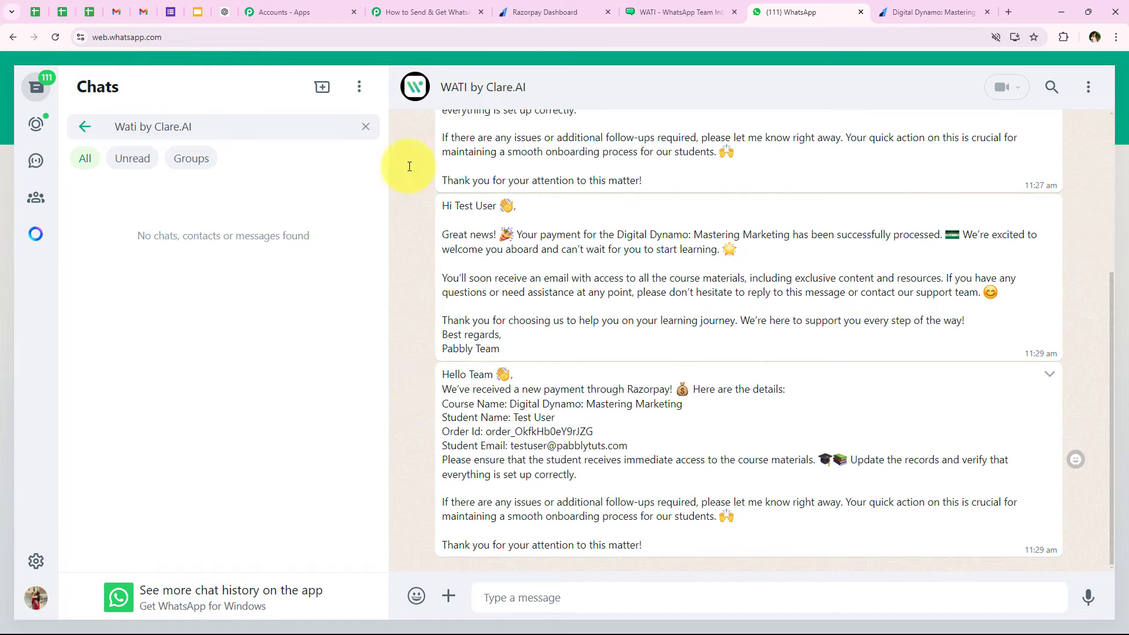
click(424, 12)
- Review the Razorpay trigger, filter and two WATI template steps, revisiting the successful payment page
scroll(358, 398, down, 3)
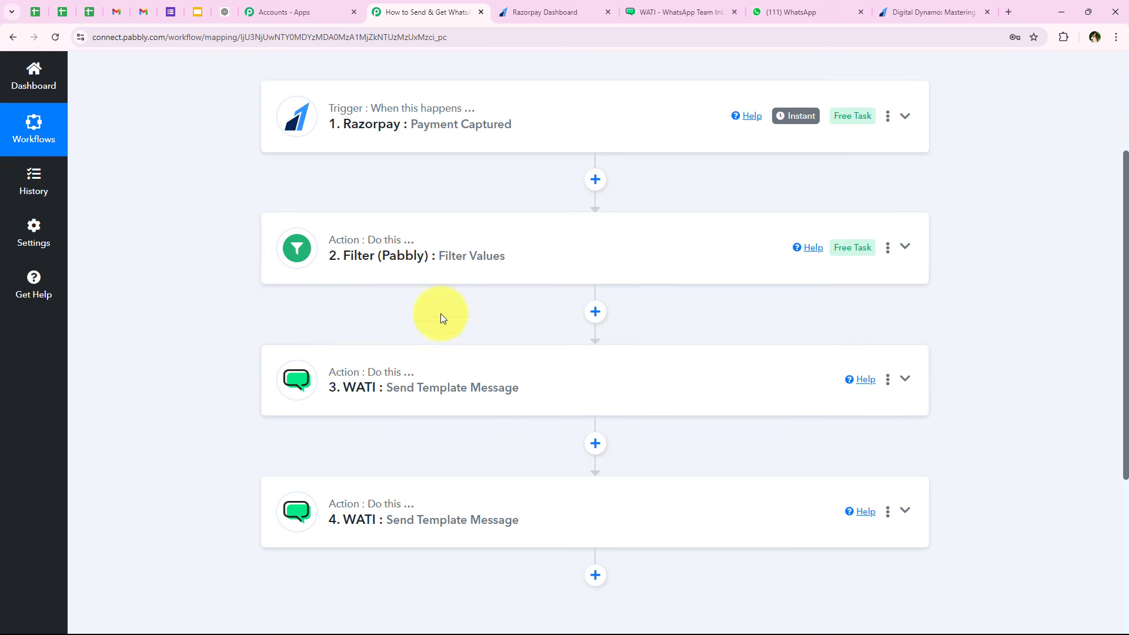
scroll(298, 412, down, 1)
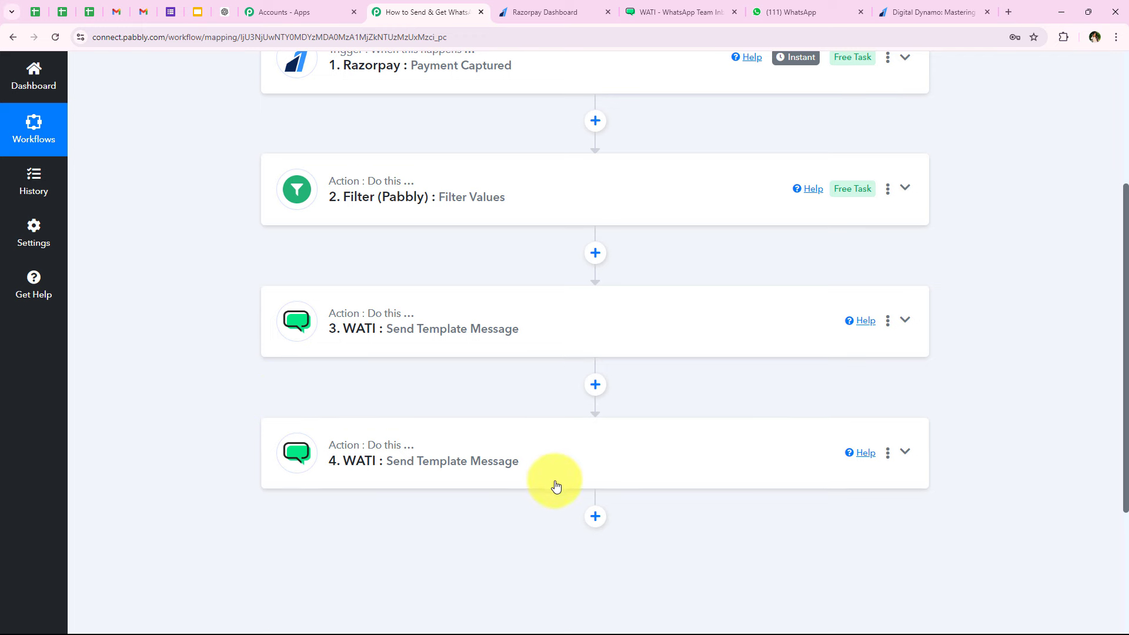
scroll(178, 456, up, 4)
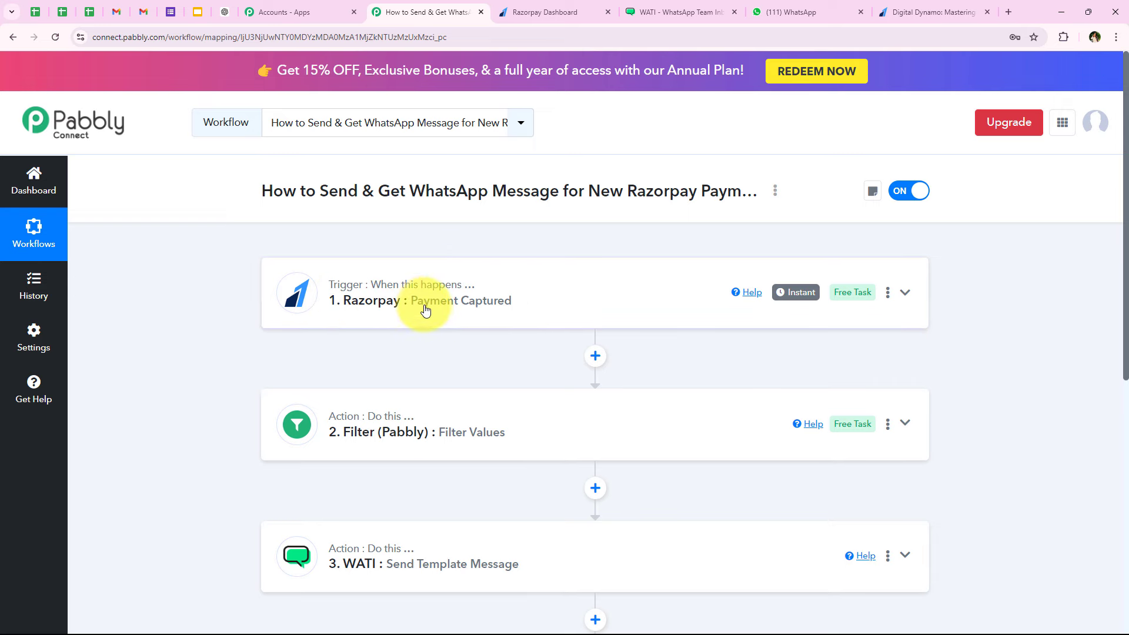
scroll(464, 321, down, 2)
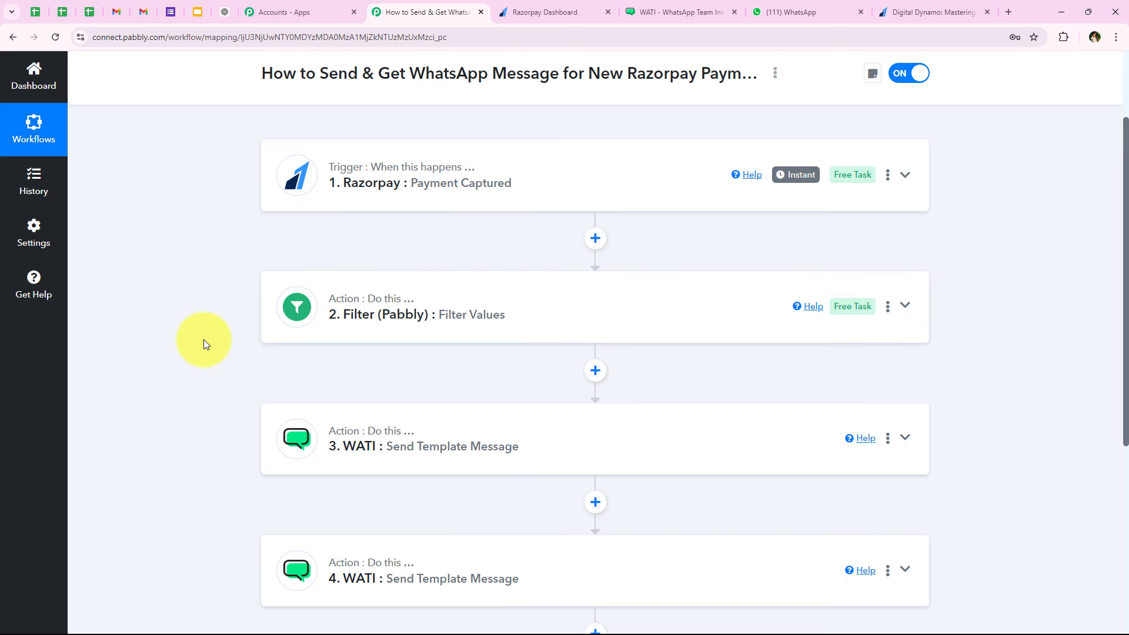
scroll(203, 340, down, 2)
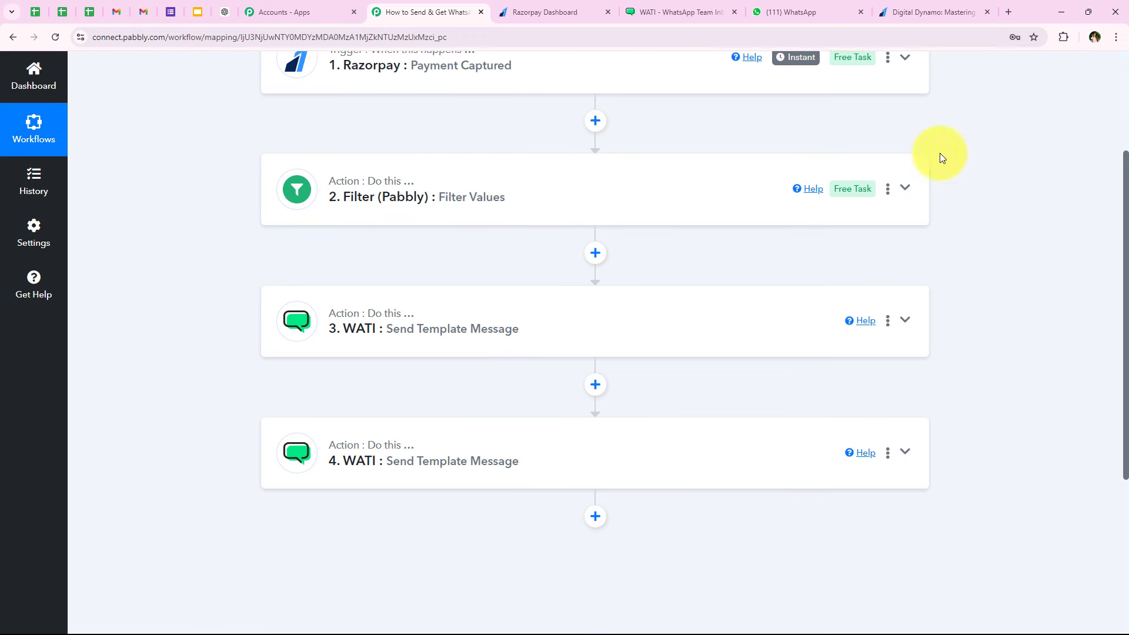
click(966, 6)
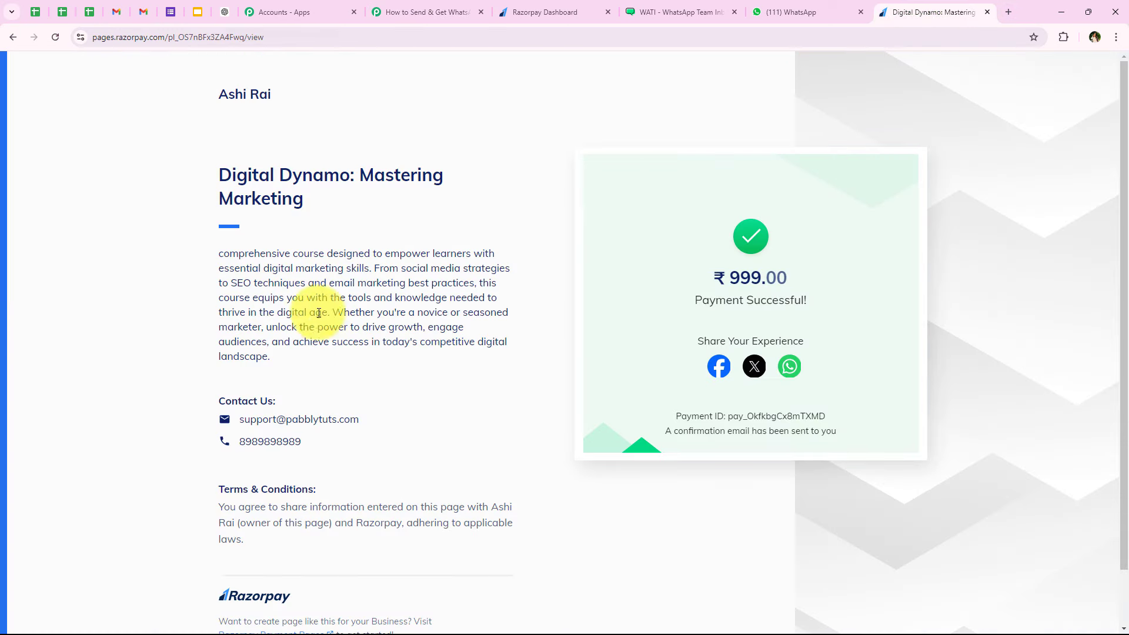
click(394, 7)
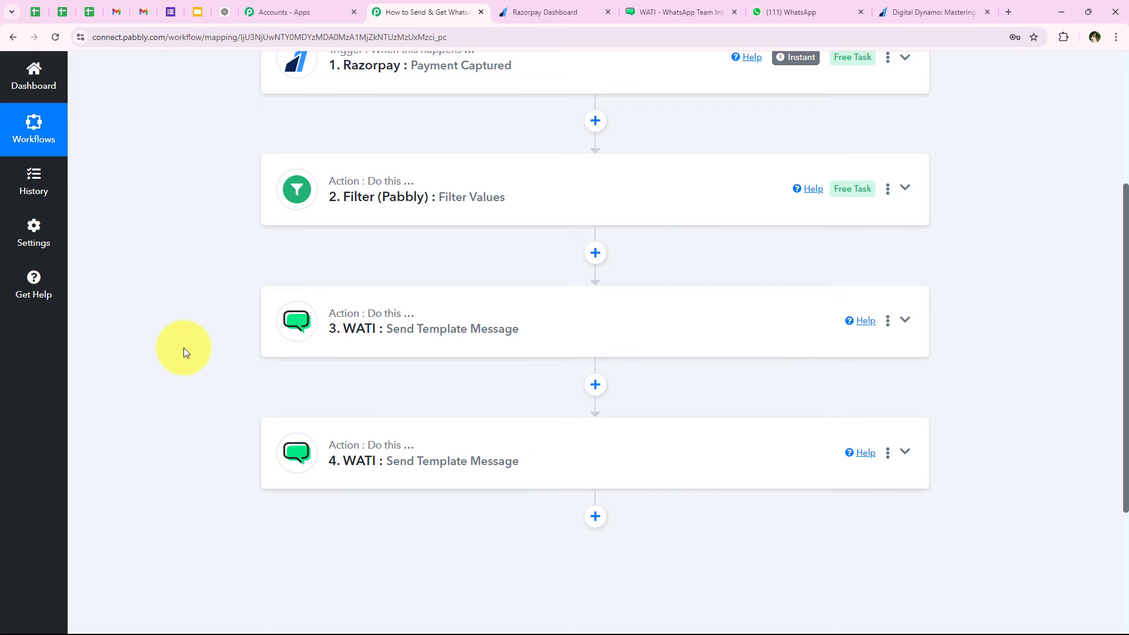
scroll(183, 347, up, 5)
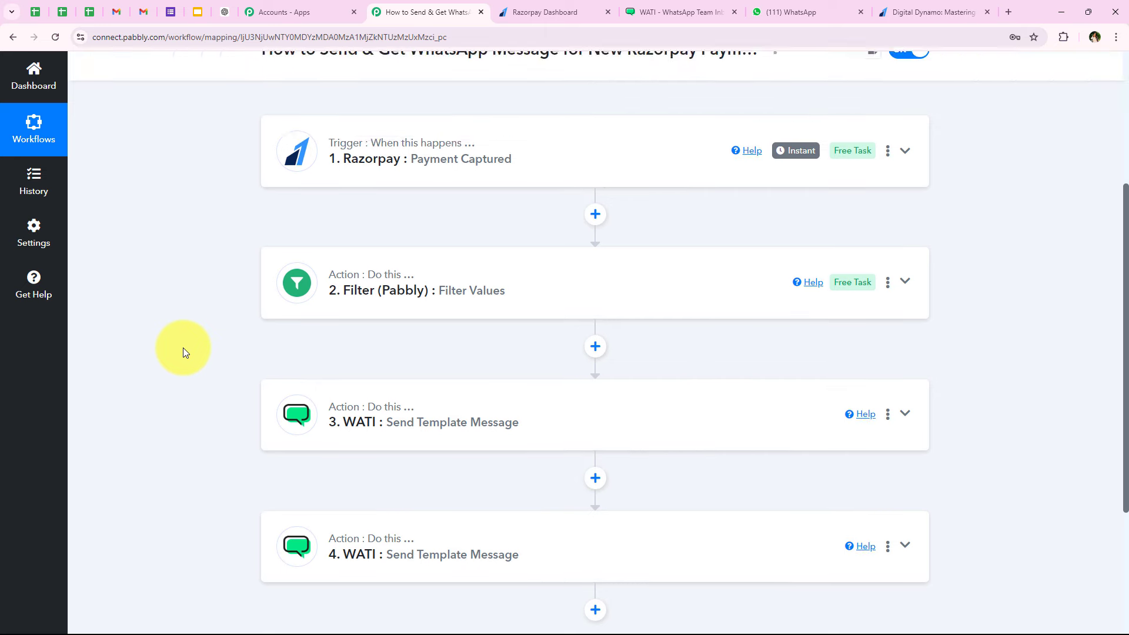
- Compare the earlier demo-student notification with the latest test-student messages in the WATI chat
click(756, 12)
scroll(551, 333, down, 3)
scroll(552, 333, down, 2)
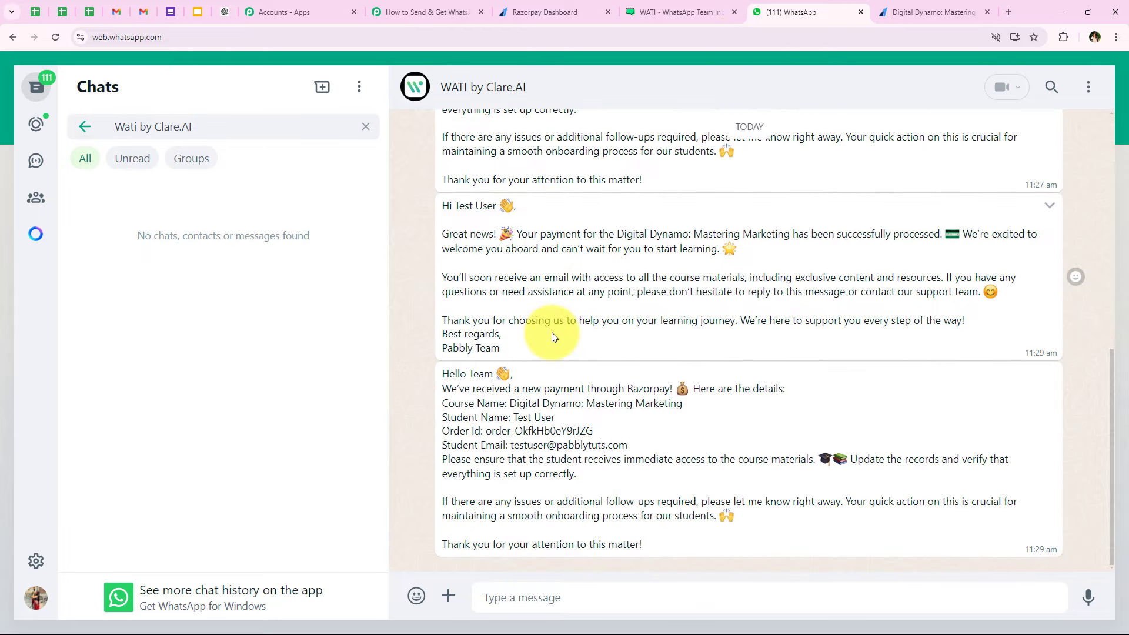
scroll(542, 372, up, 4)
scroll(542, 373, up, 3)
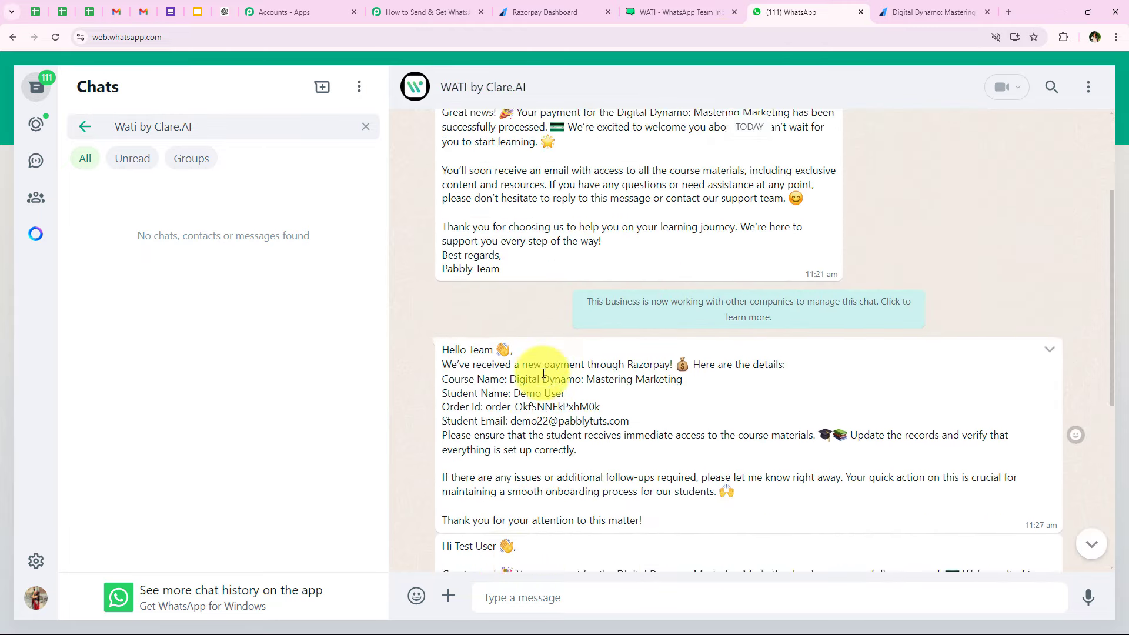
scroll(510, 367, down, 4)
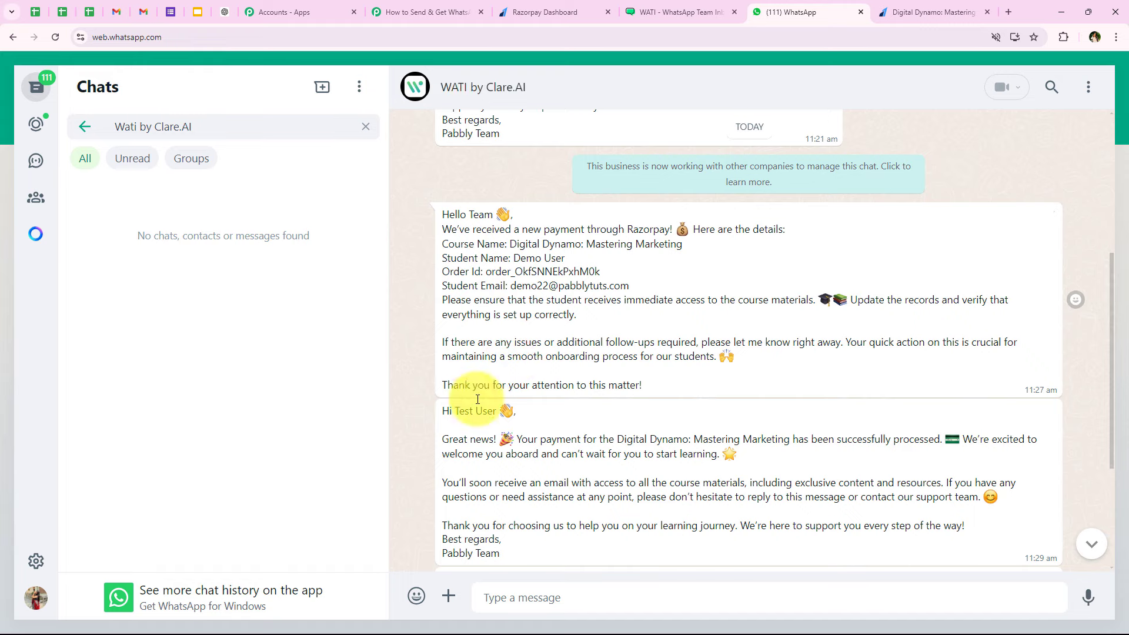
scroll(504, 398, down, 2)
scroll(500, 464, down, 1)
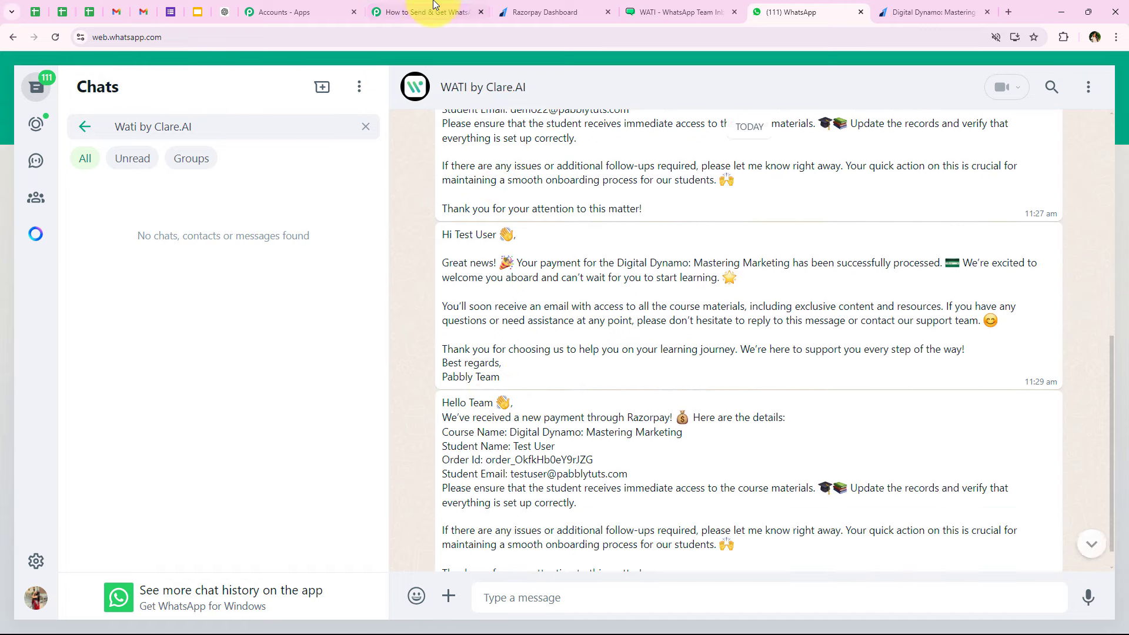
click(411, 11)
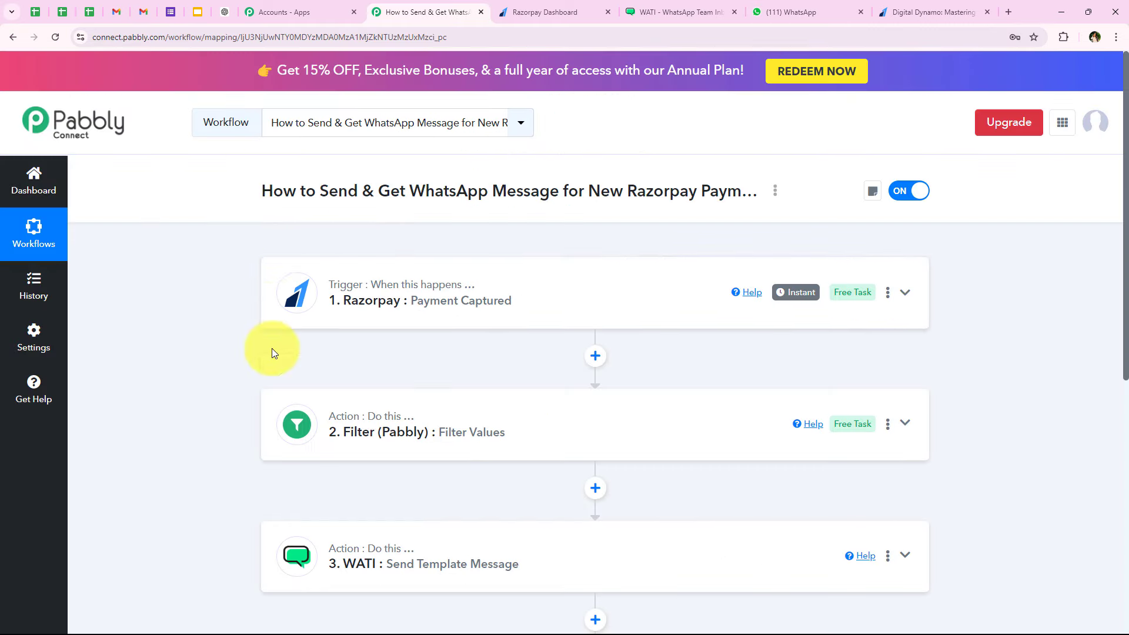
- Scroll through the Razorpay trigger, filter and two WATI template-message actions of the switched-on workflow
scroll(273, 348, down, 1)
scroll(275, 390, down, 1)
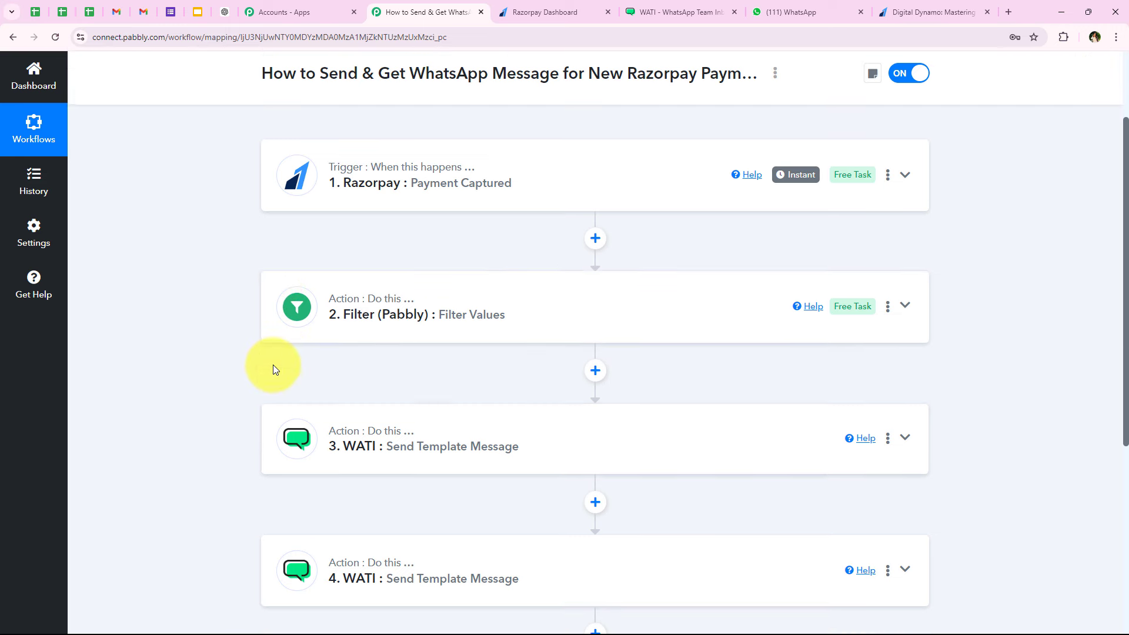
scroll(272, 367, down, 2)
scroll(259, 368, down, 1)
scroll(246, 369, up, 1)
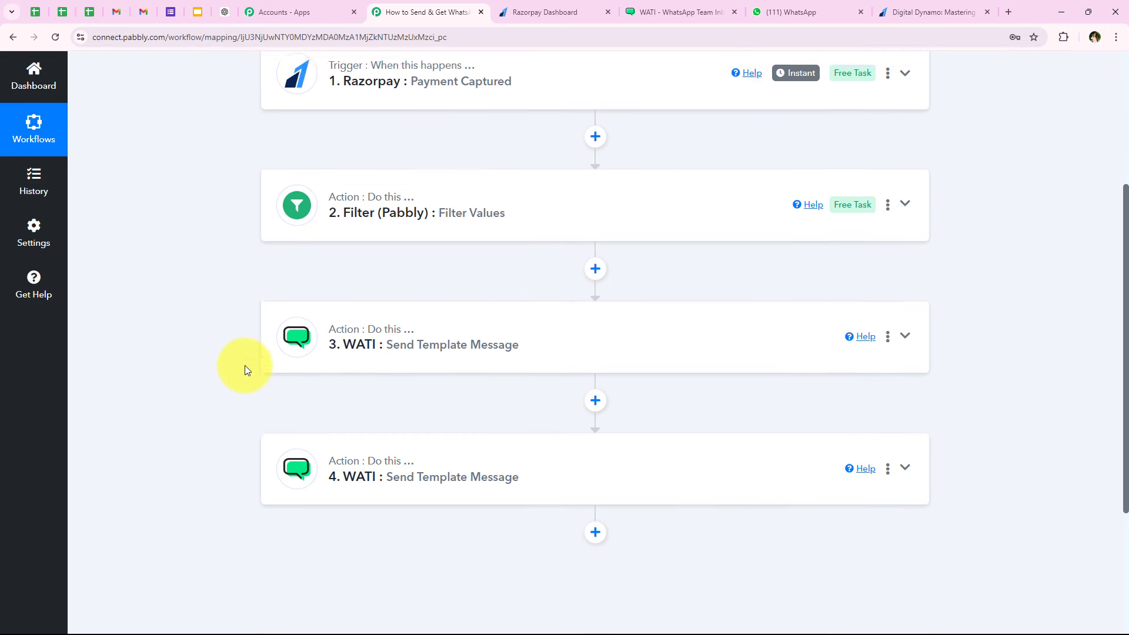
scroll(245, 365, up, 4)
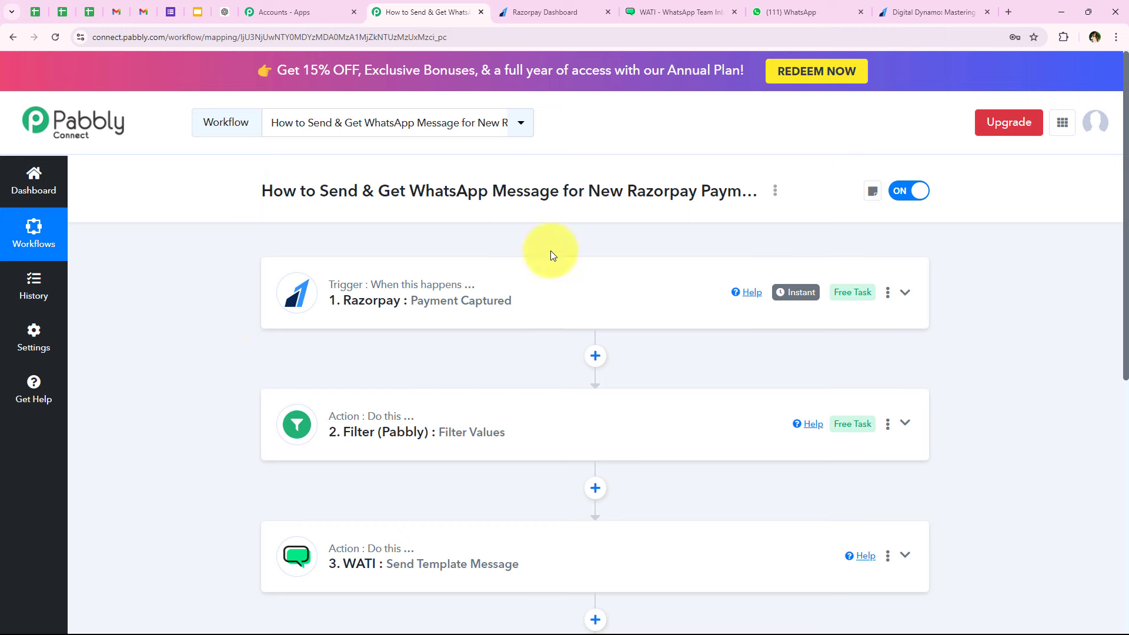